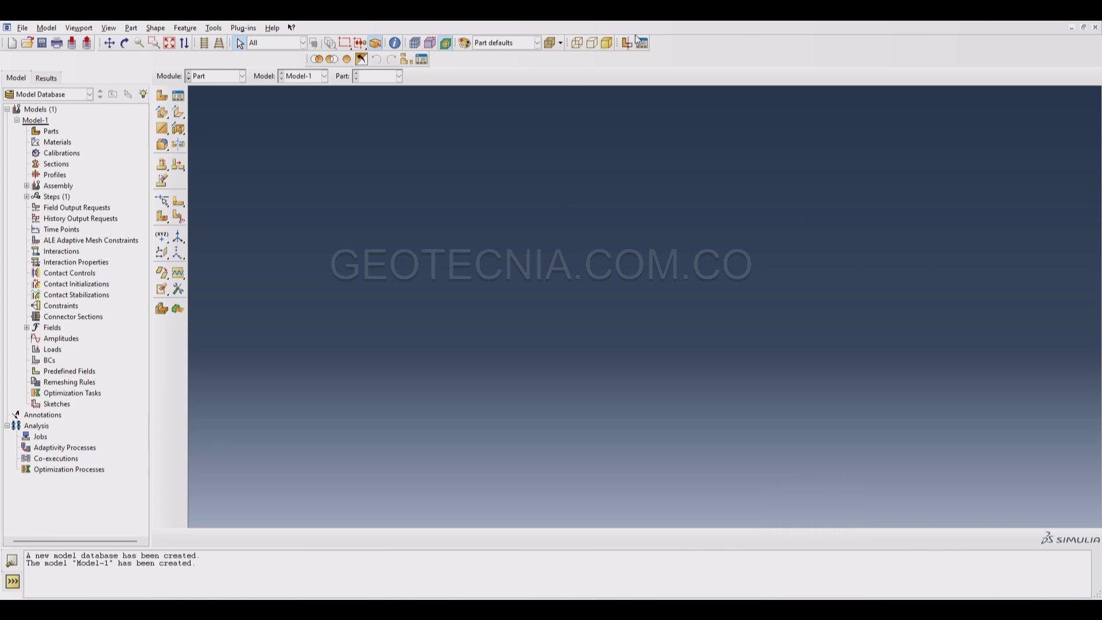
Set the work directory to the tuto folder inside EJEMPLO ZAPATA 2D ABAQUS 2024
click(22, 28)
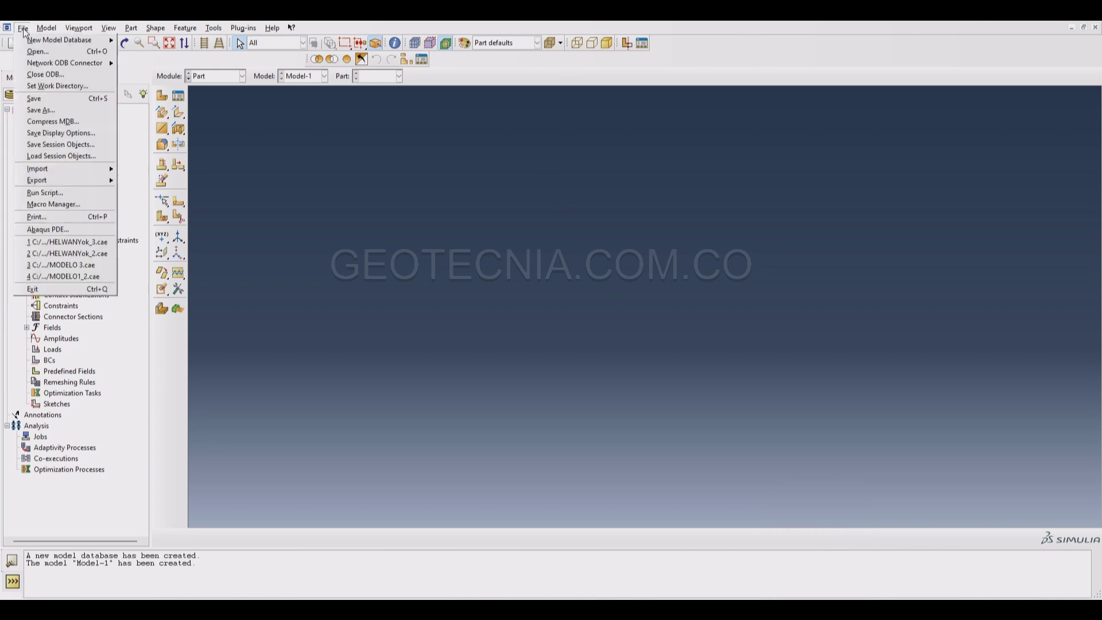
click(35, 87)
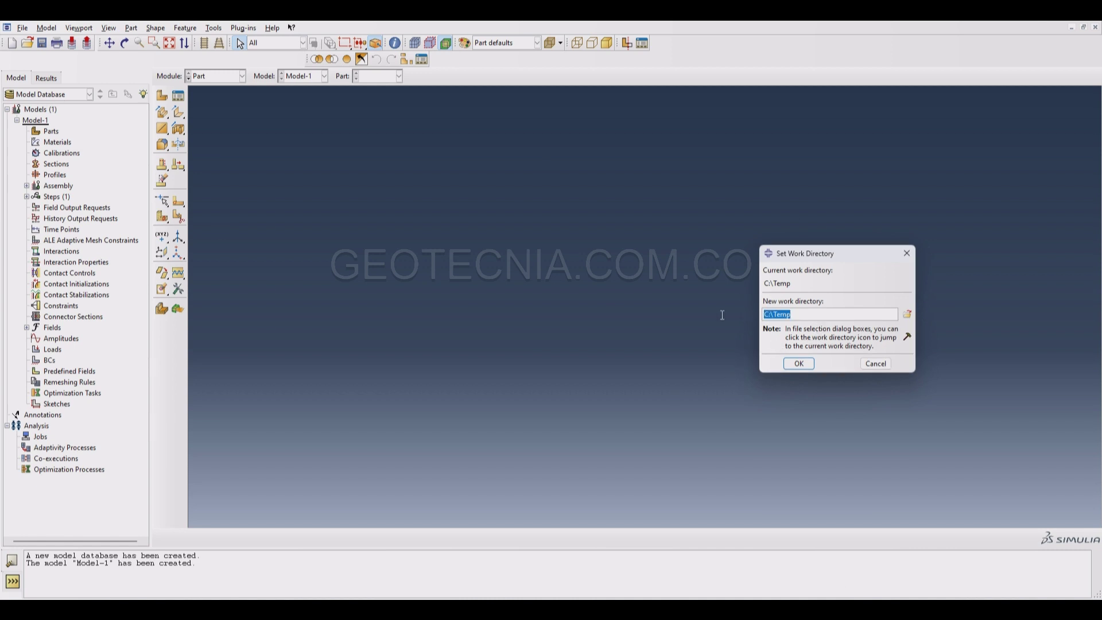
key(ctrl+v)
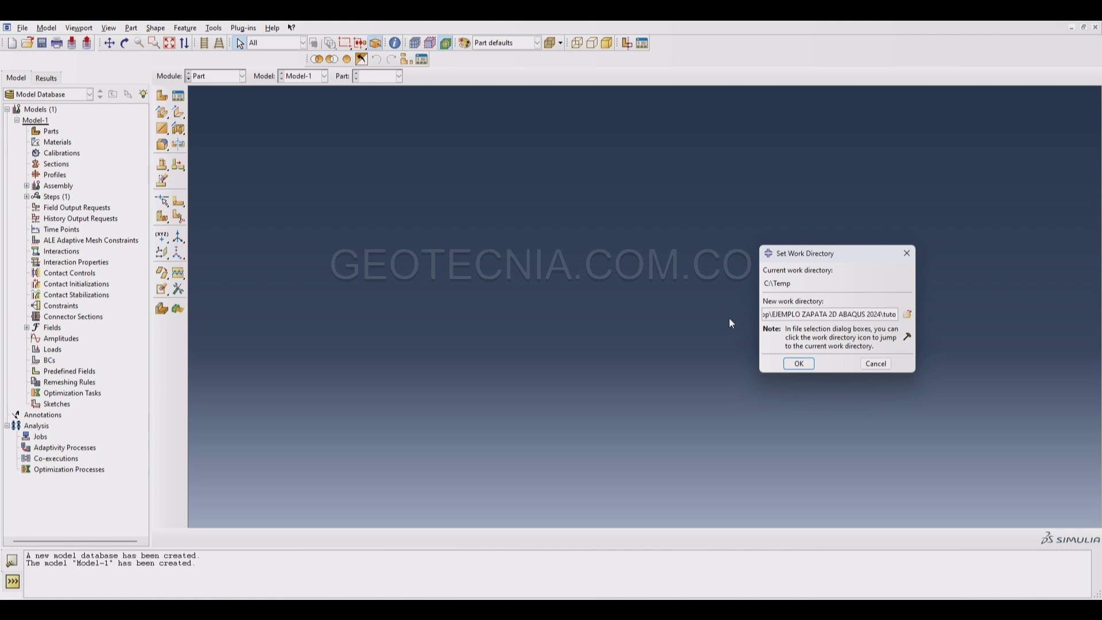
click(801, 364)
Save the model database as zapata1 in the tuto folder
click(23, 27)
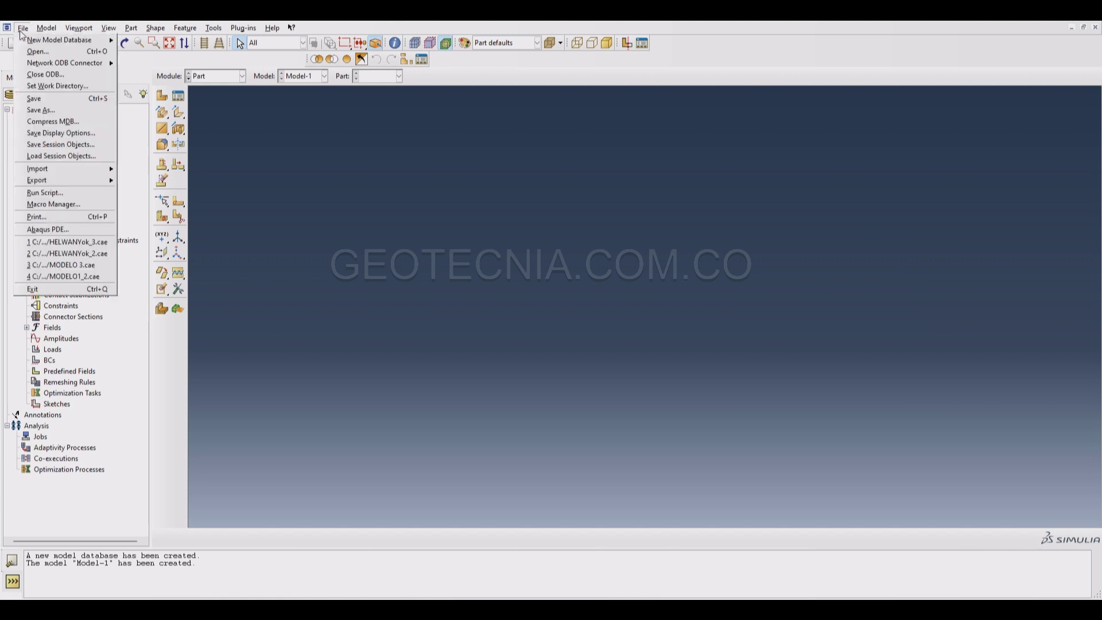
click(44, 115)
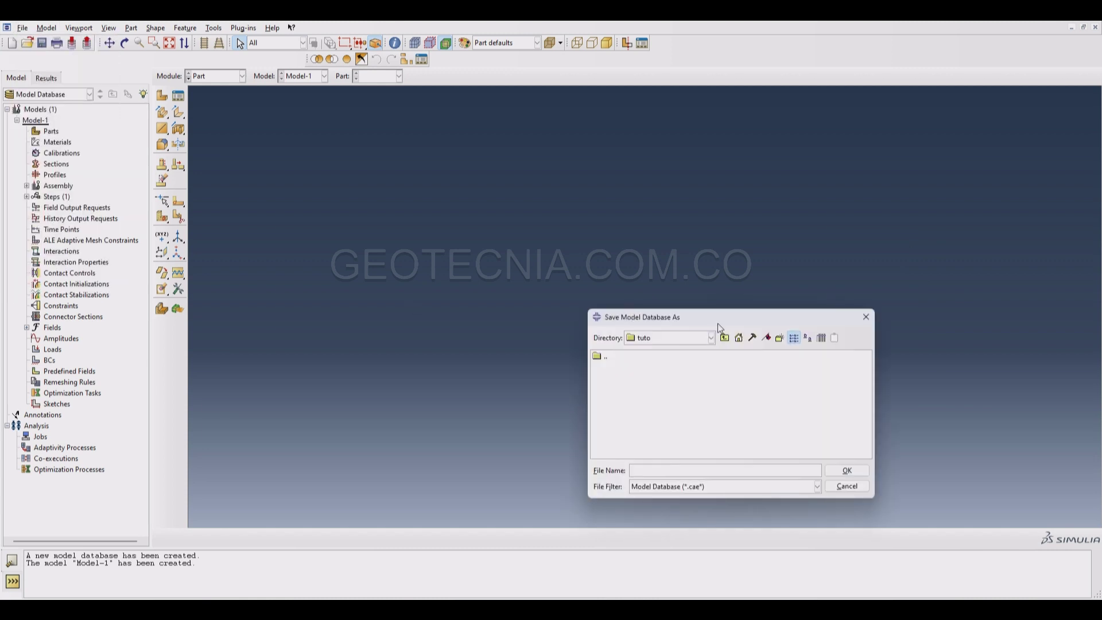
drag(695, 313, 566, 263)
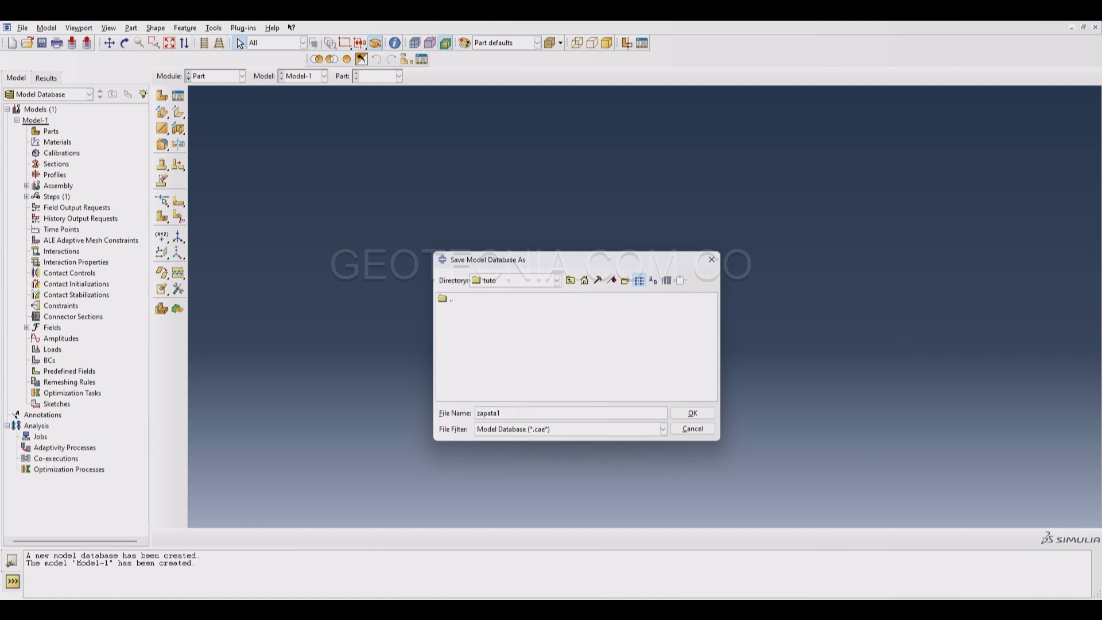
click(693, 413)
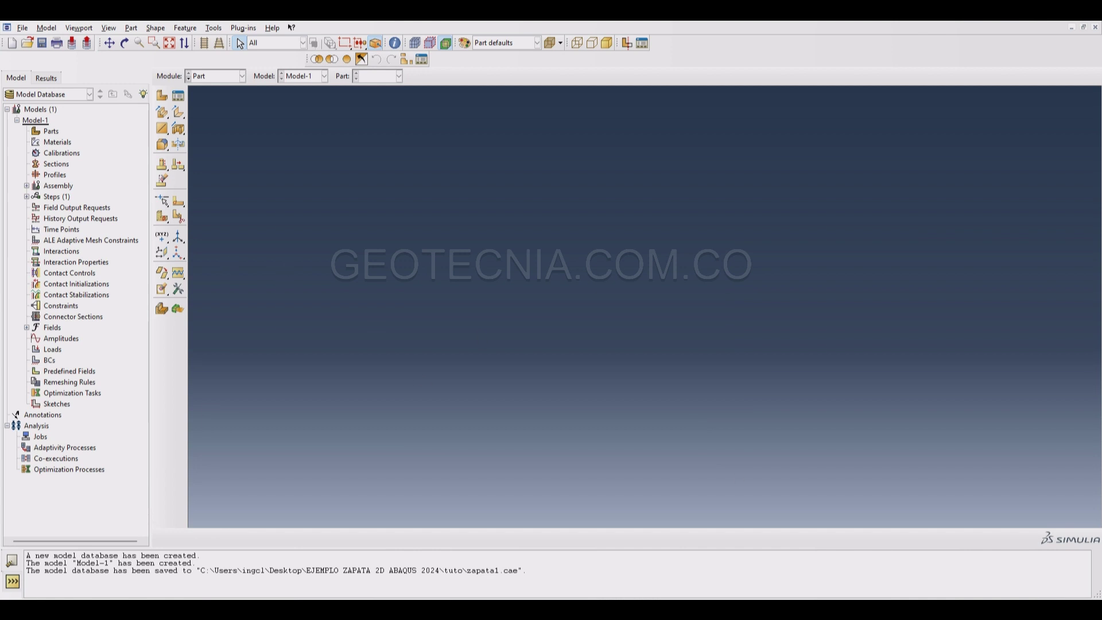
Switch to the Inkscape reference drawing and examine the footing's full geometry and its symmetry axis
click(767, 610)
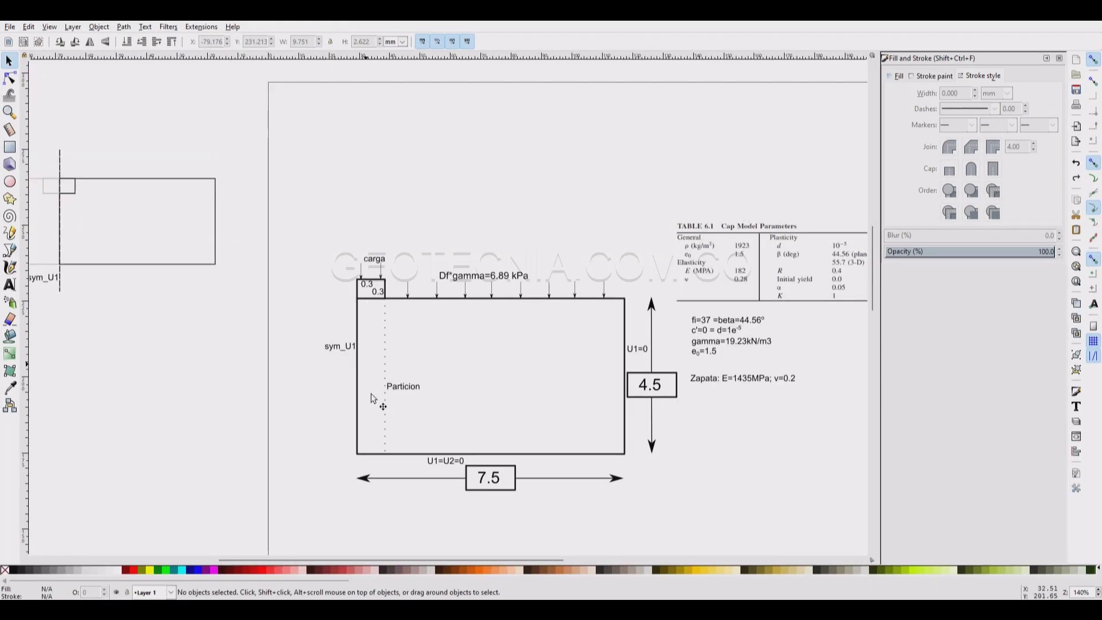
drag(539, 560, 429, 560)
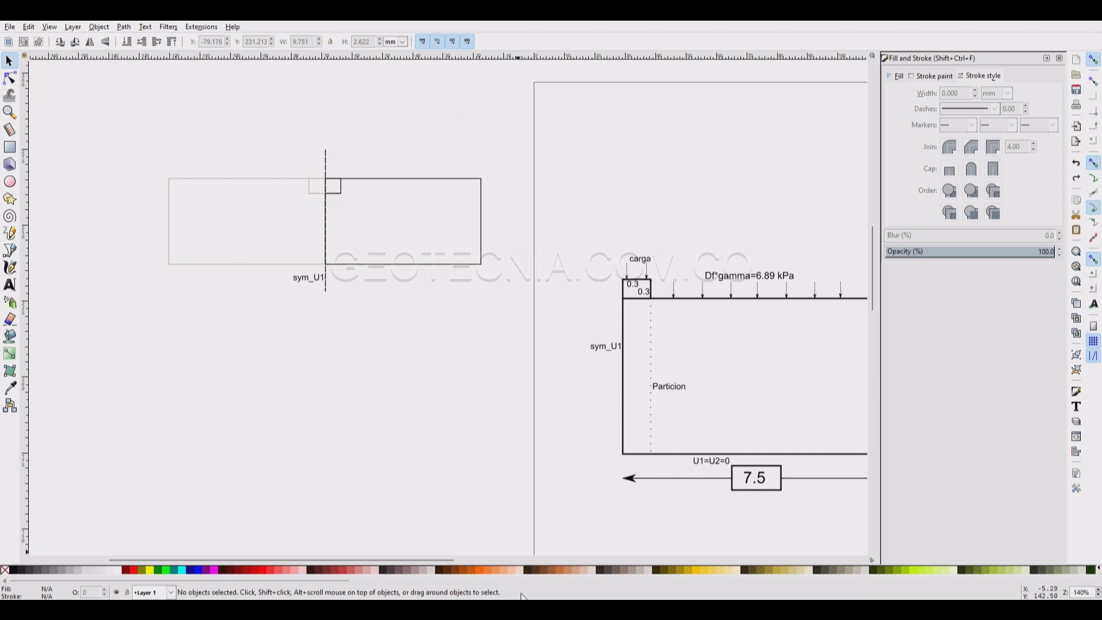
drag(427, 560, 475, 560)
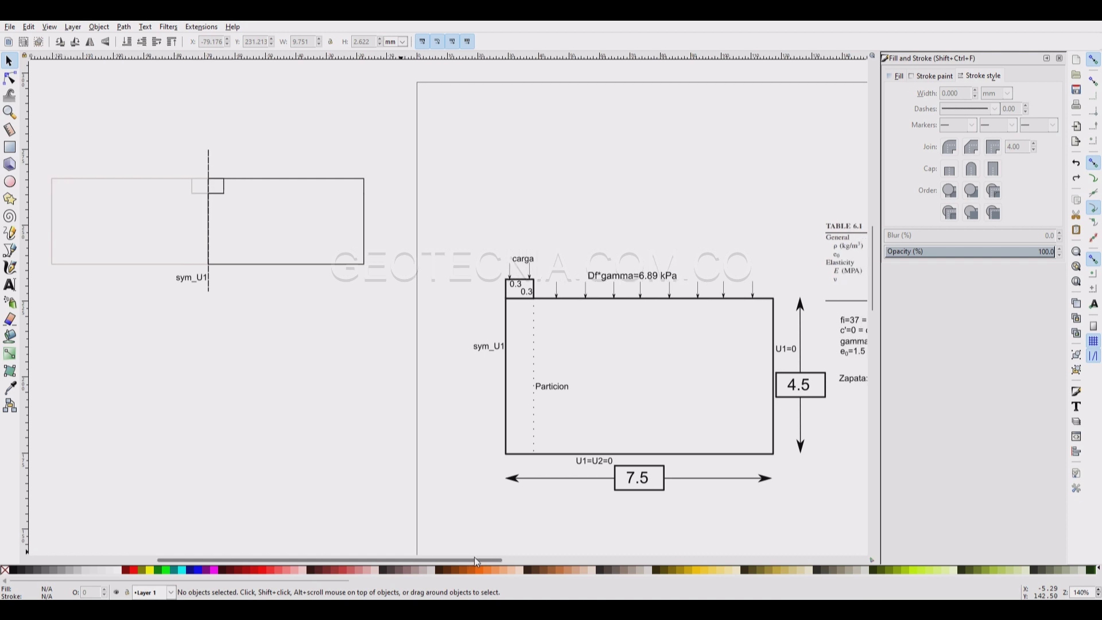
ctrl+scroll(191, 173, up, 3)
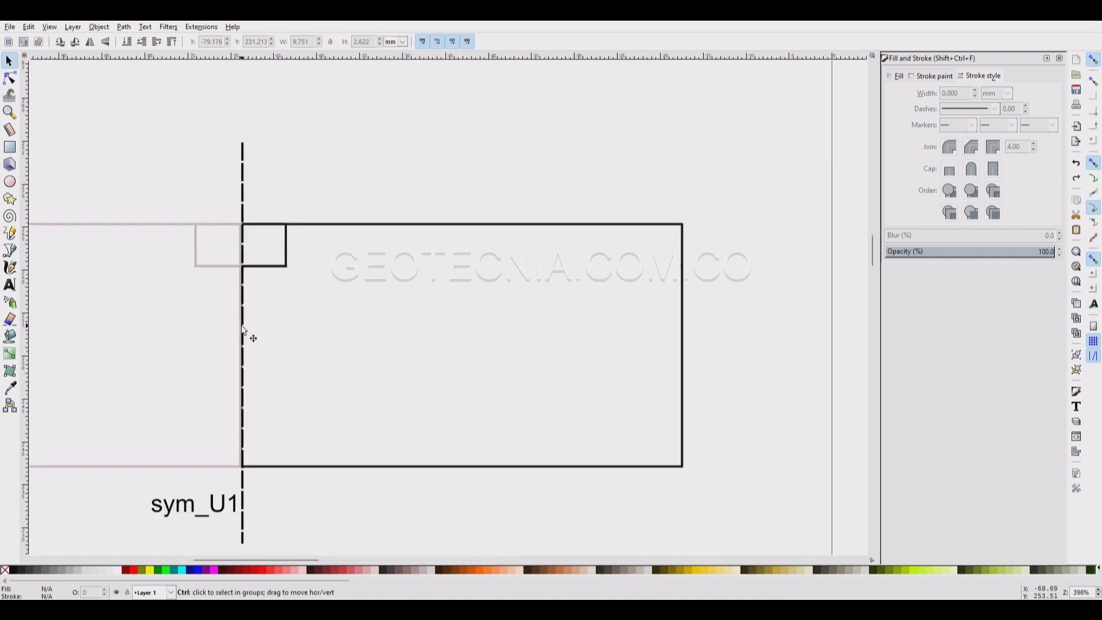
ctrl+scroll(243, 328, down, 1)
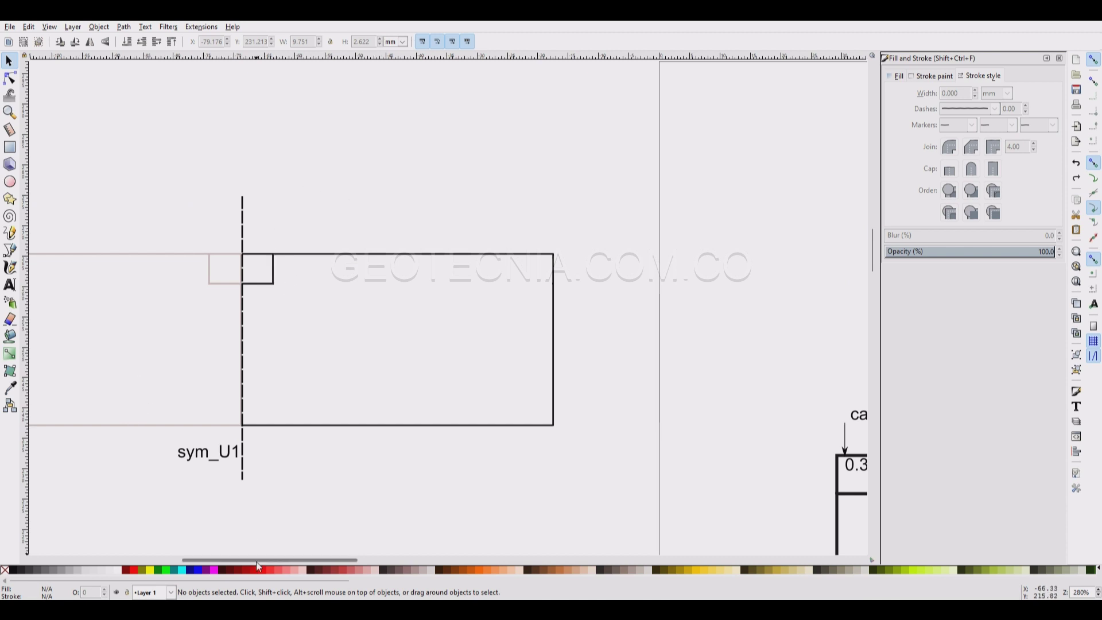
drag(256, 561, 399, 558)
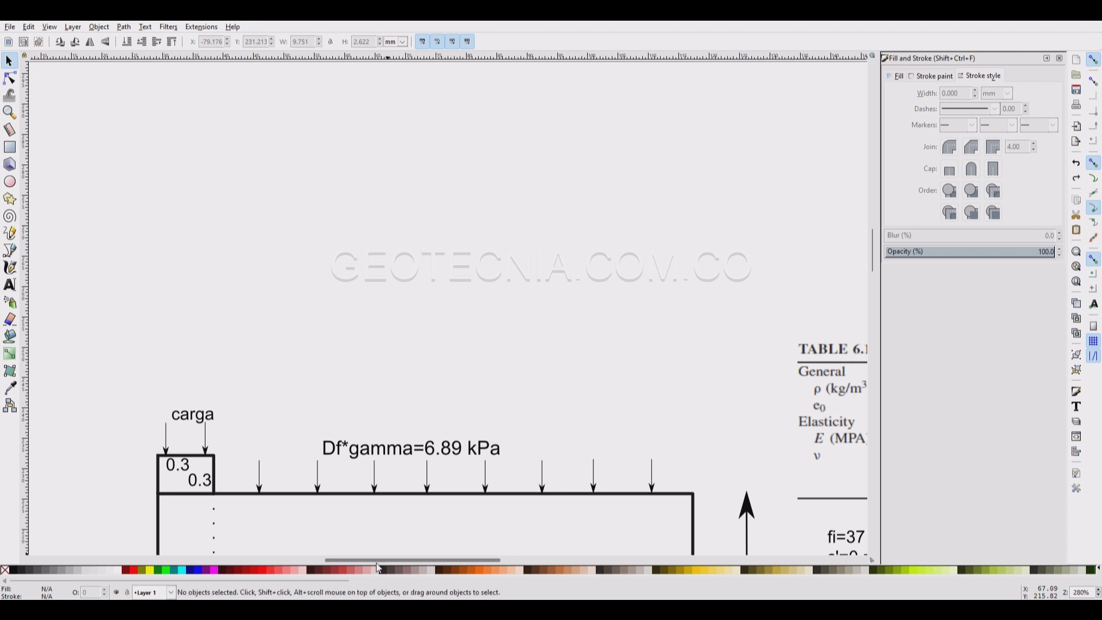
drag(379, 561, 240, 561)
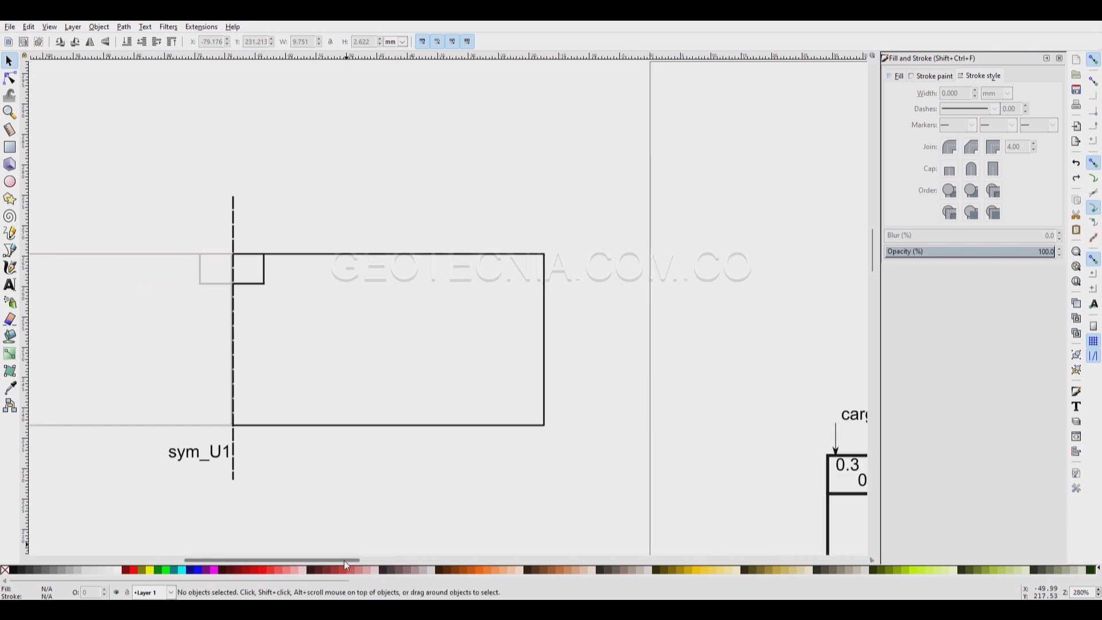
Examine the half-model's dimensions, loads, boundary conditions and partition line, along with the soil and footing material parameters
drag(344, 561, 489, 559)
scroll(471, 409, down, 10)
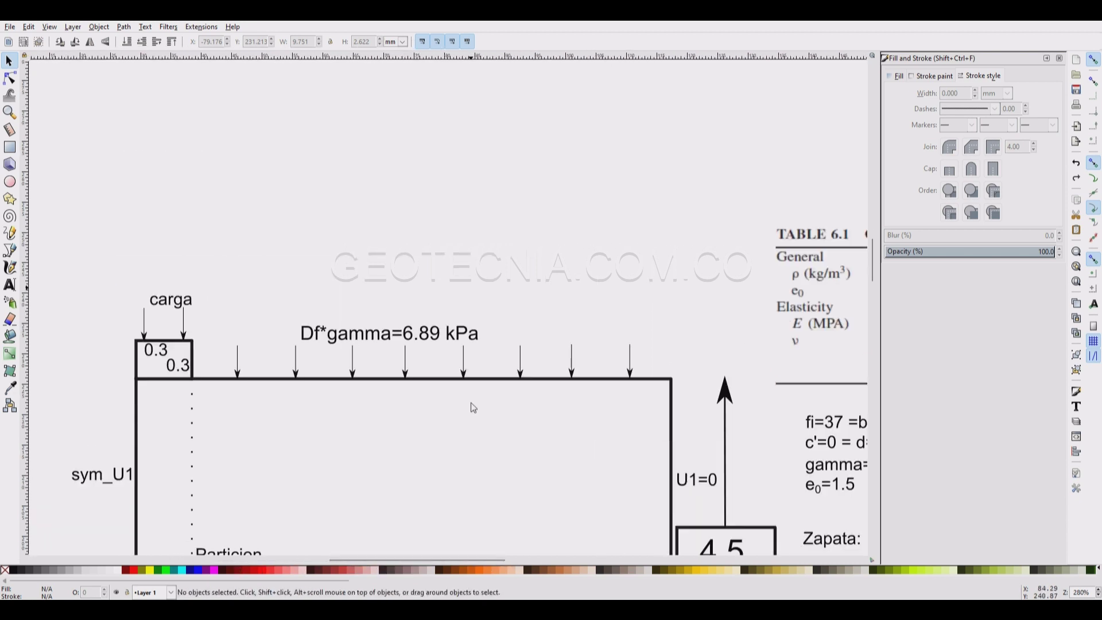
ctrl+scroll(473, 408, down, 1)
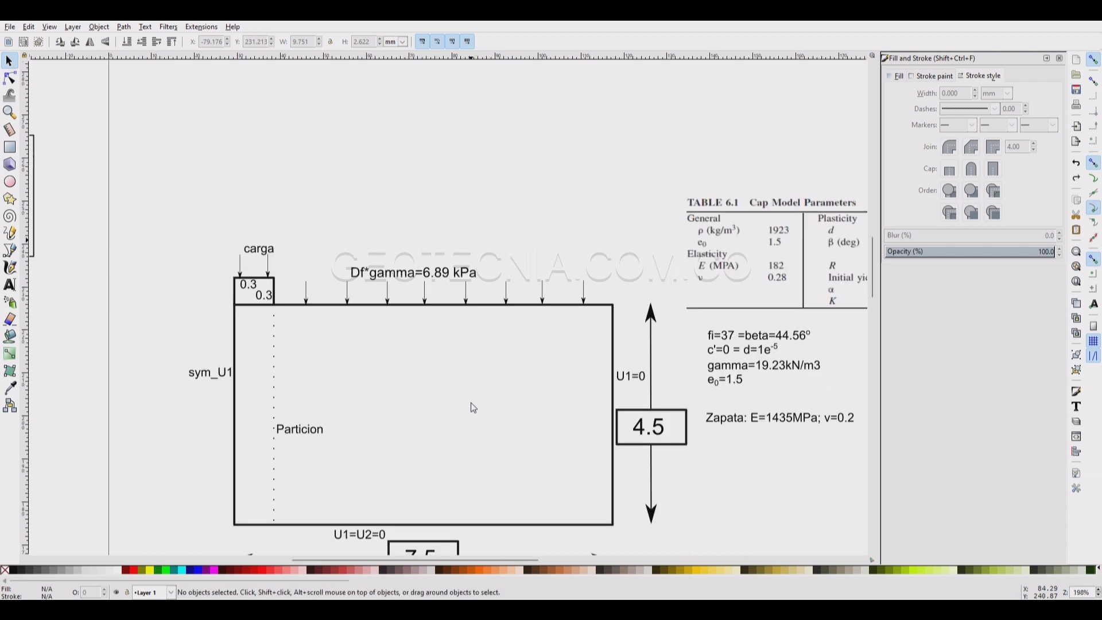
scroll(351, 481, down, 4)
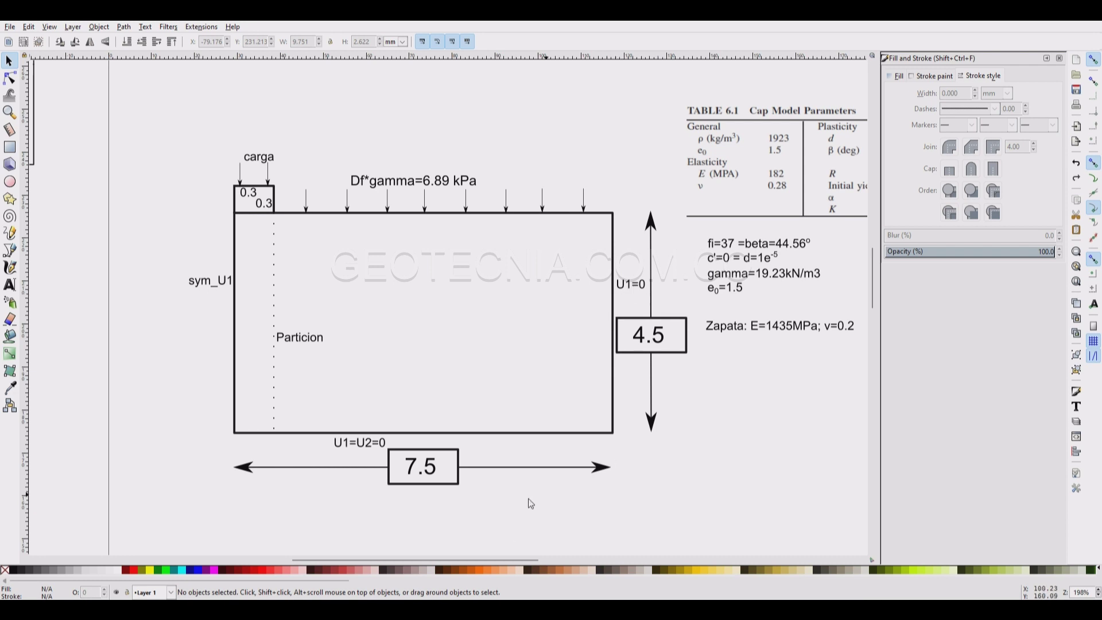
mouse_move(504, 557)
mouse_down()
mouse_move(595, 550)
mouse_move(566, 555)
mouse_up()
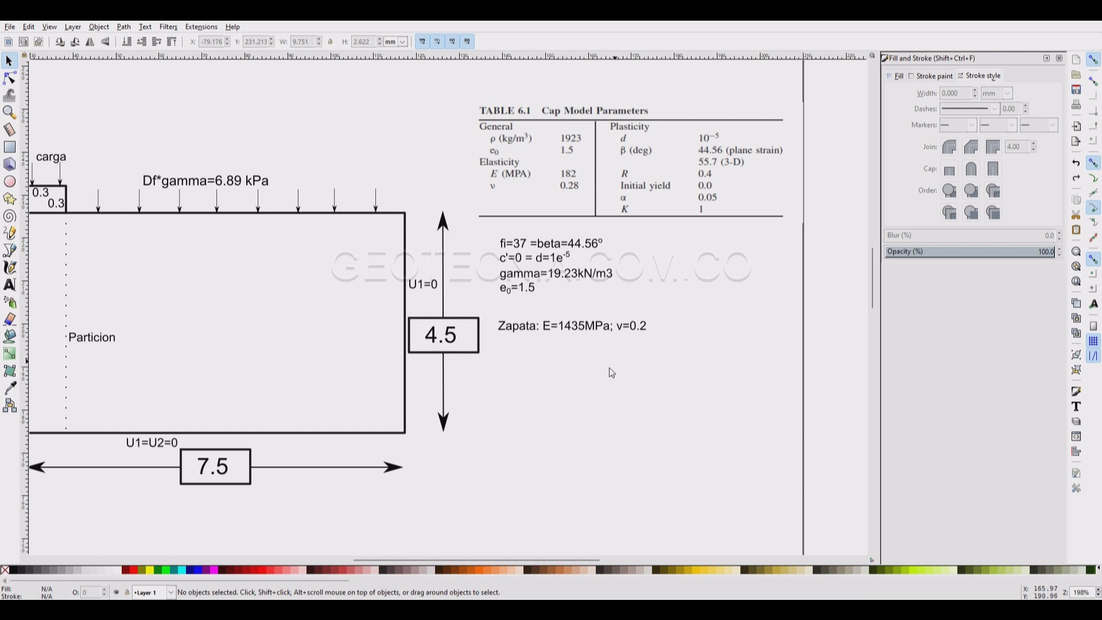
drag(538, 559, 516, 565)
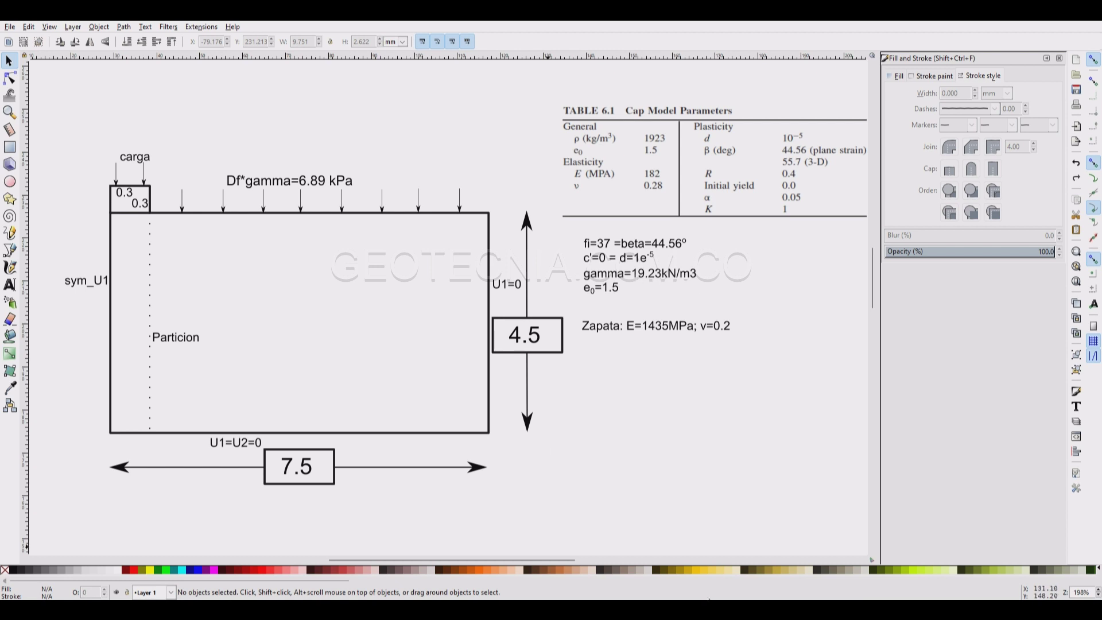
Switch back to Abaqus/CAE and create a 2D planar deformable shell part with an approximate size of 200
click(810, 522)
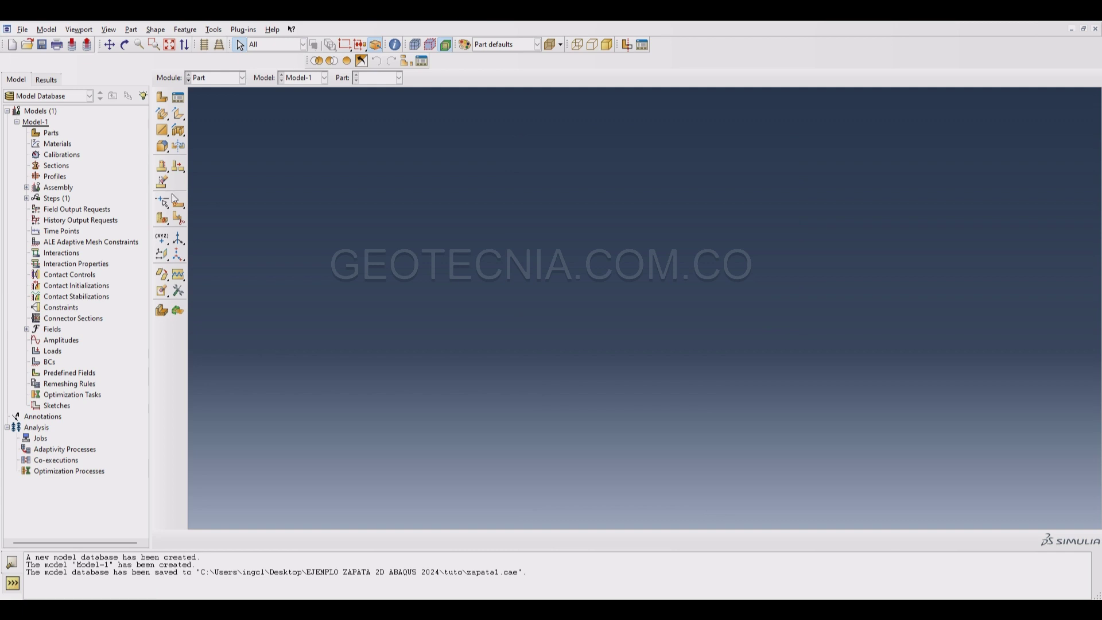
double_click(51, 133)
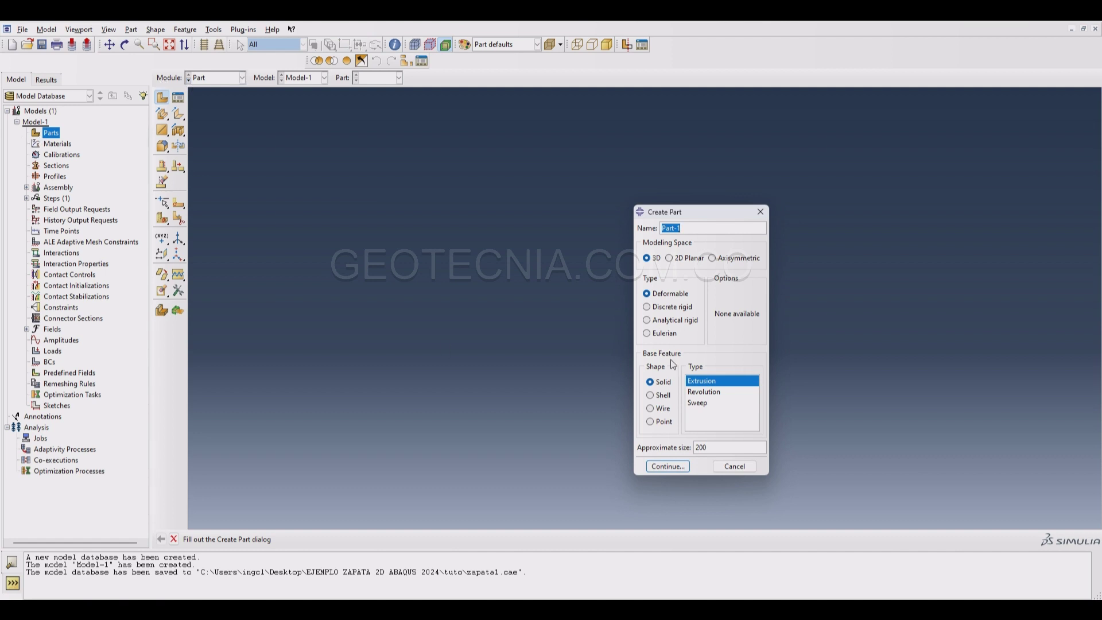
drag(697, 209, 408, 182)
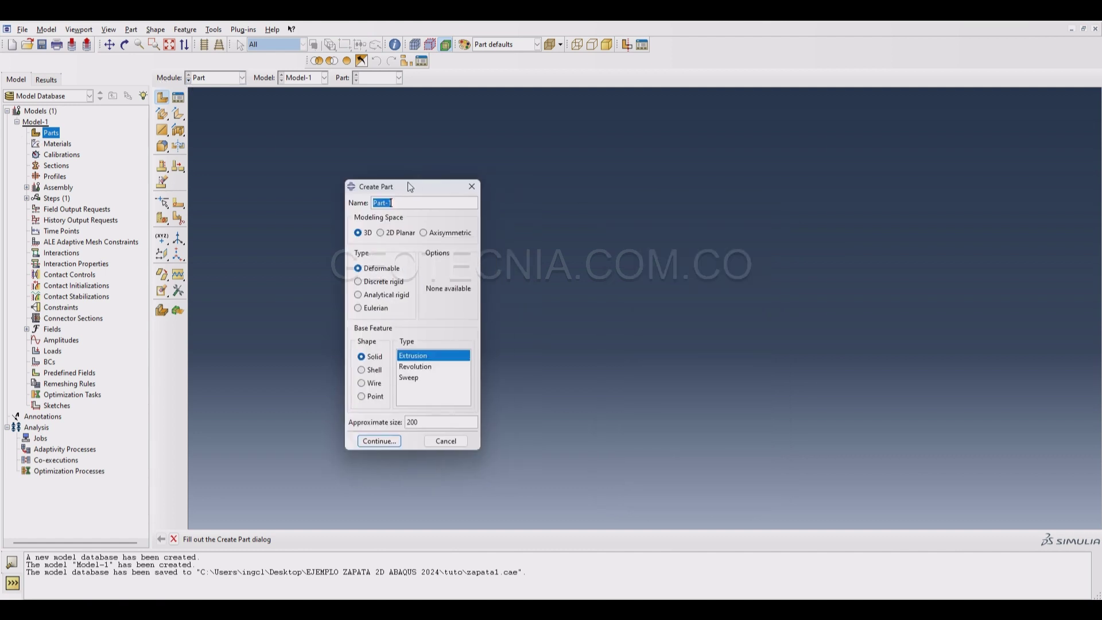
click(380, 232)
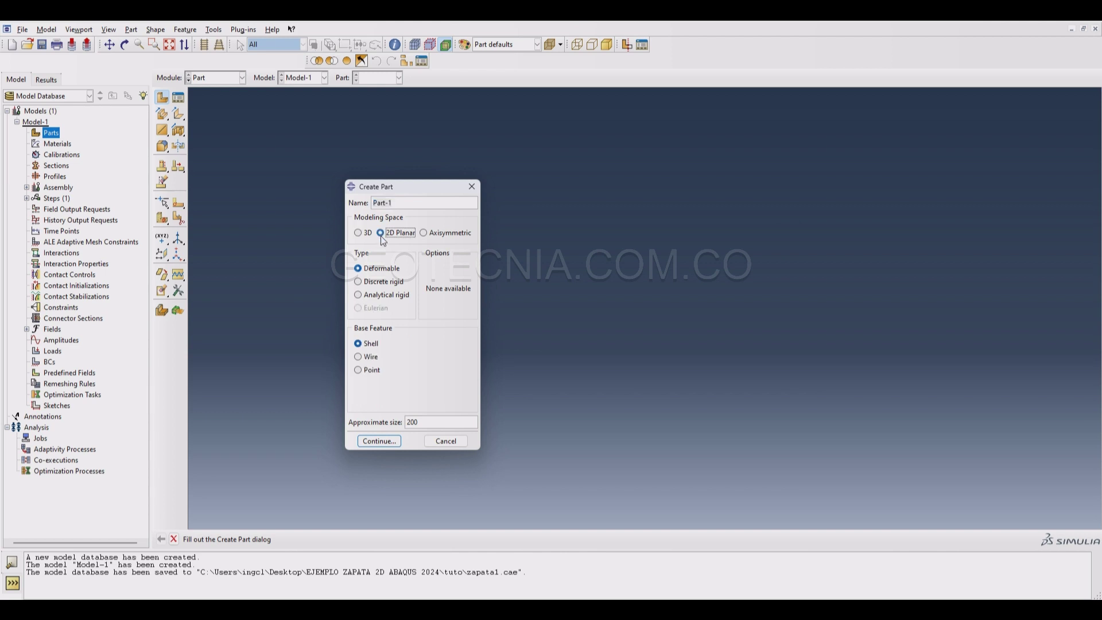
drag(428, 423, 360, 424)
click(415, 422)
click(380, 441)
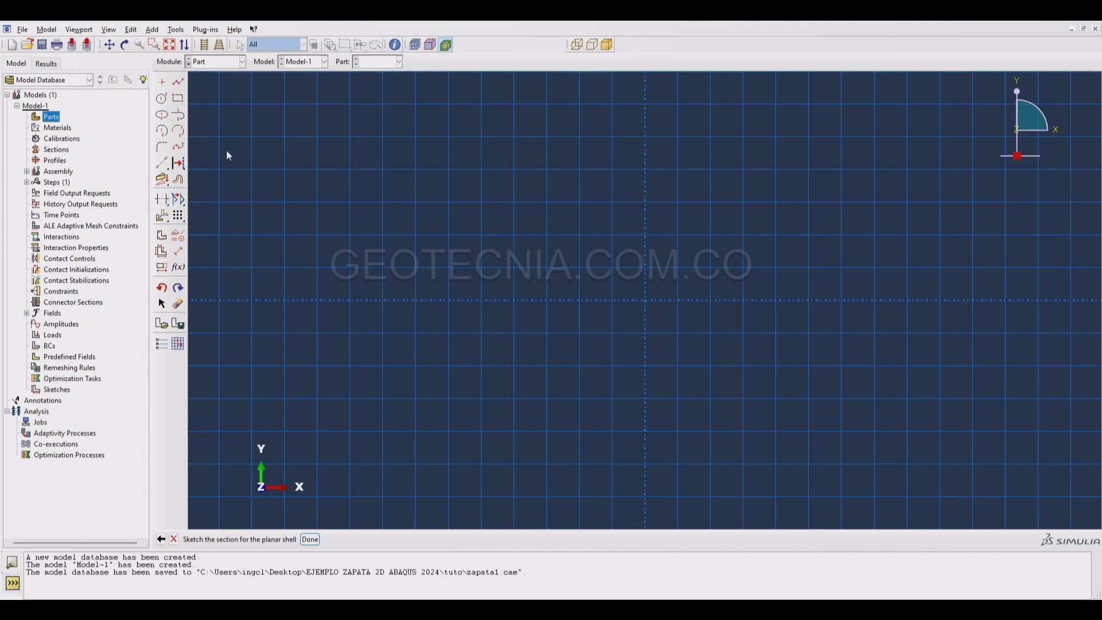
Sketch a rectangle from the origin to the opposite corner 7.5,4.5, checking the reference drawing, and finish the part's section
click(179, 99)
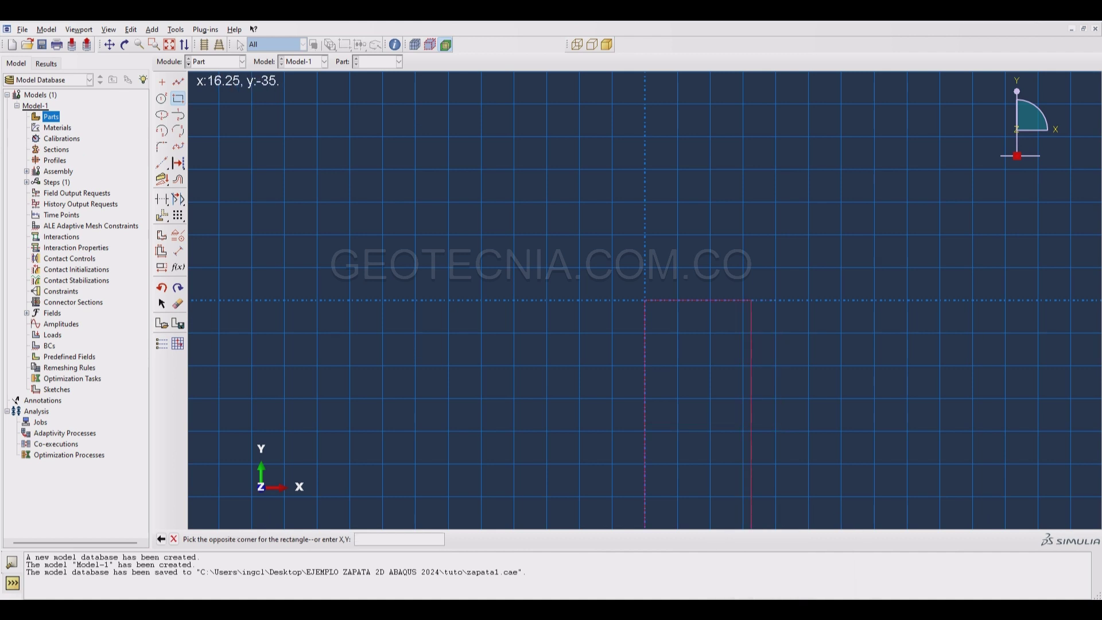
click(755, 609)
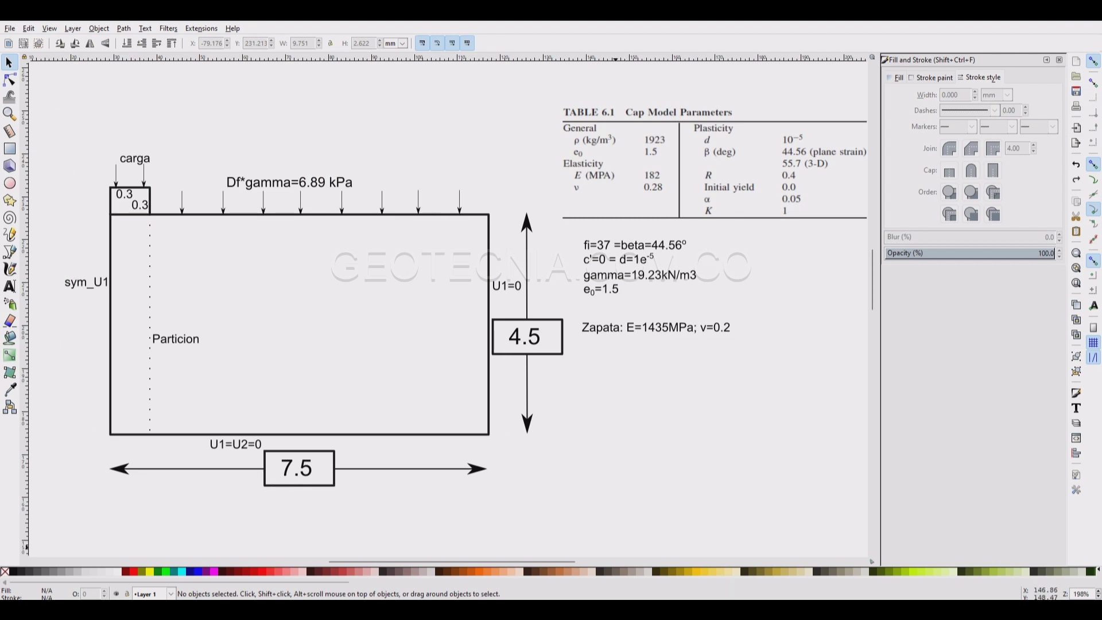
click(820, 610)
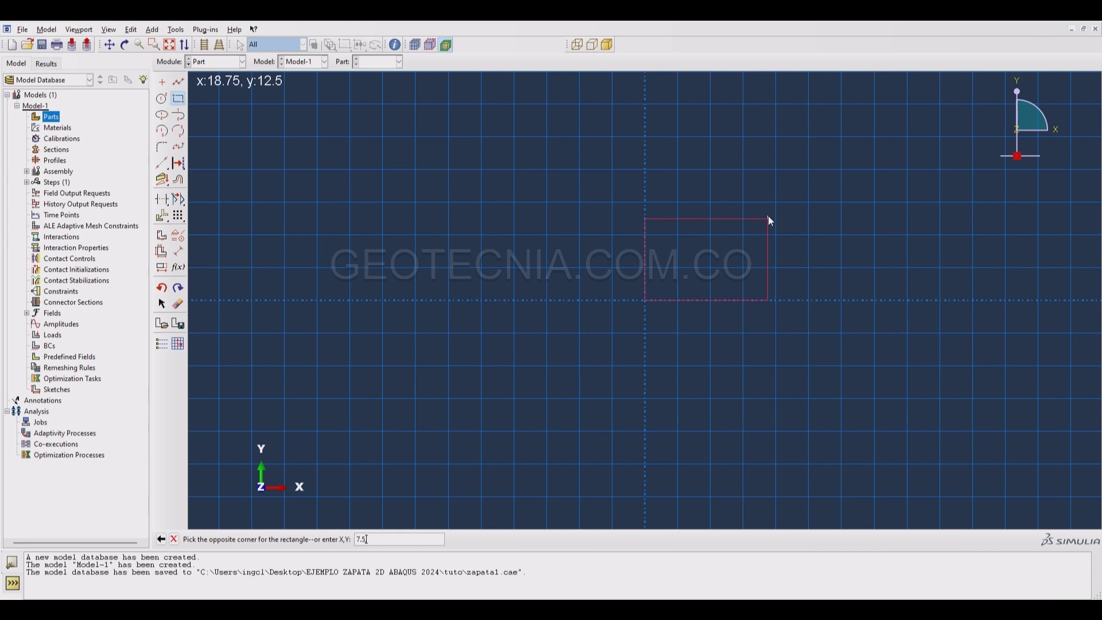
key(Return)
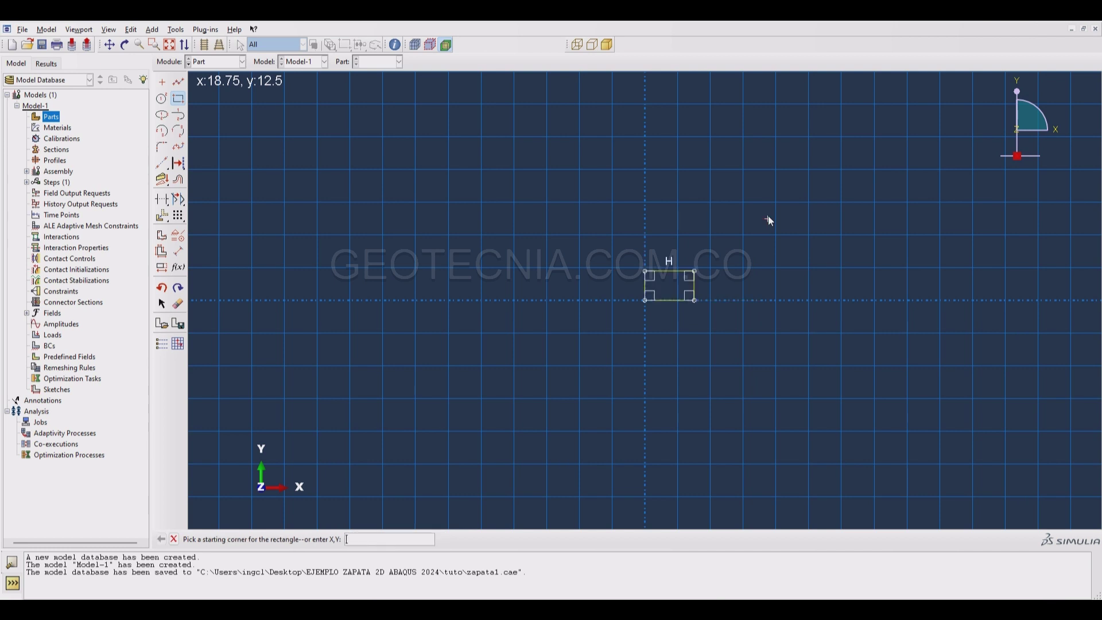
scroll(695, 284, up, 5)
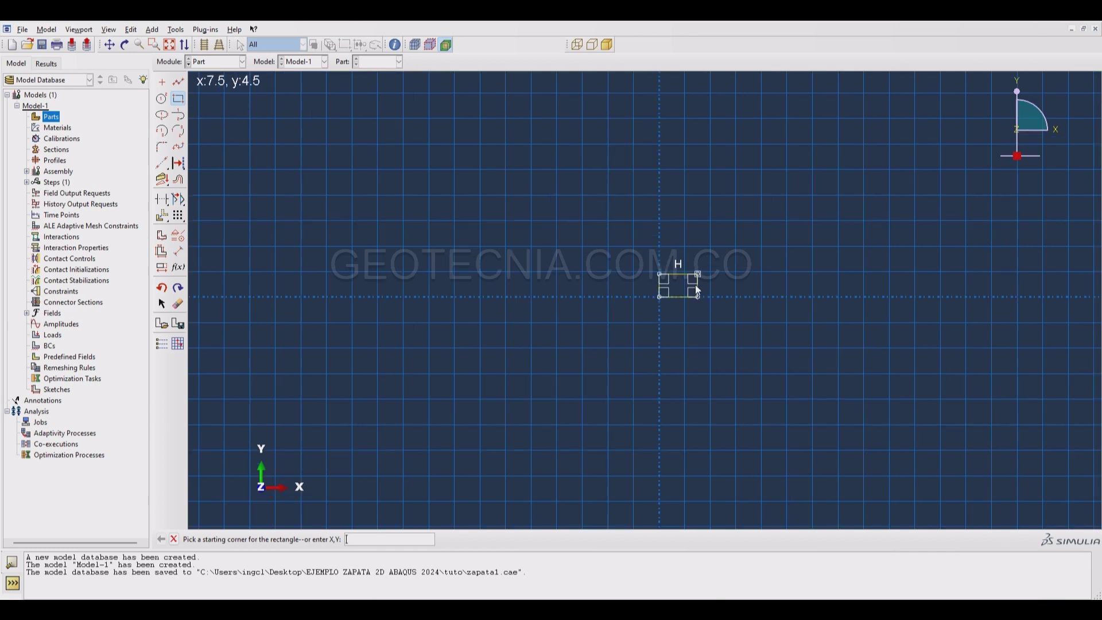
scroll(698, 290, up, 2)
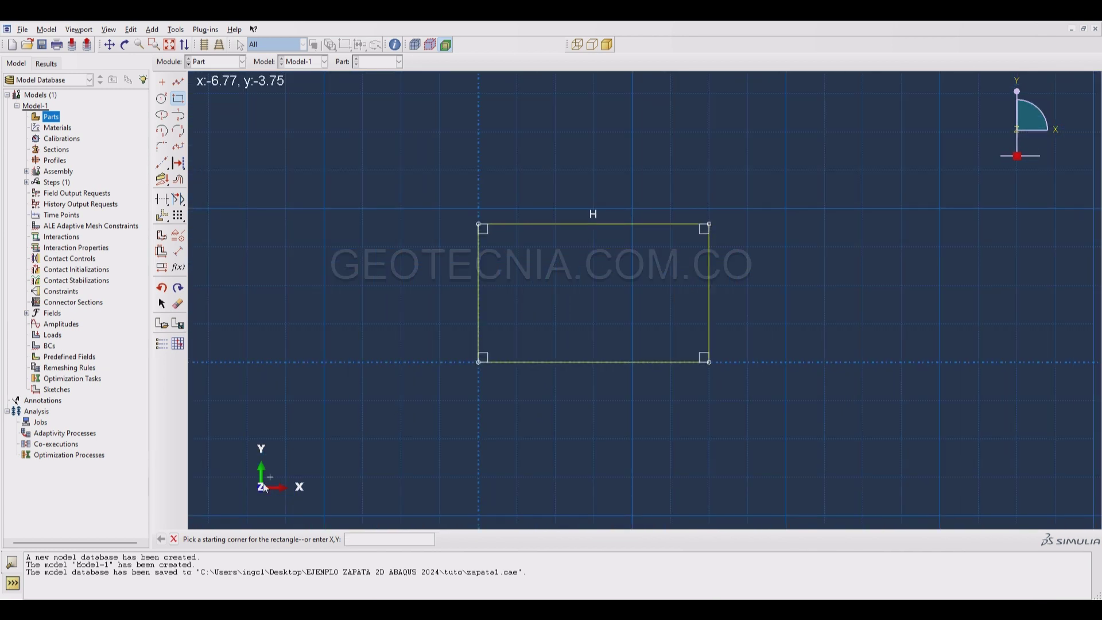
click(174, 538)
click(310, 540)
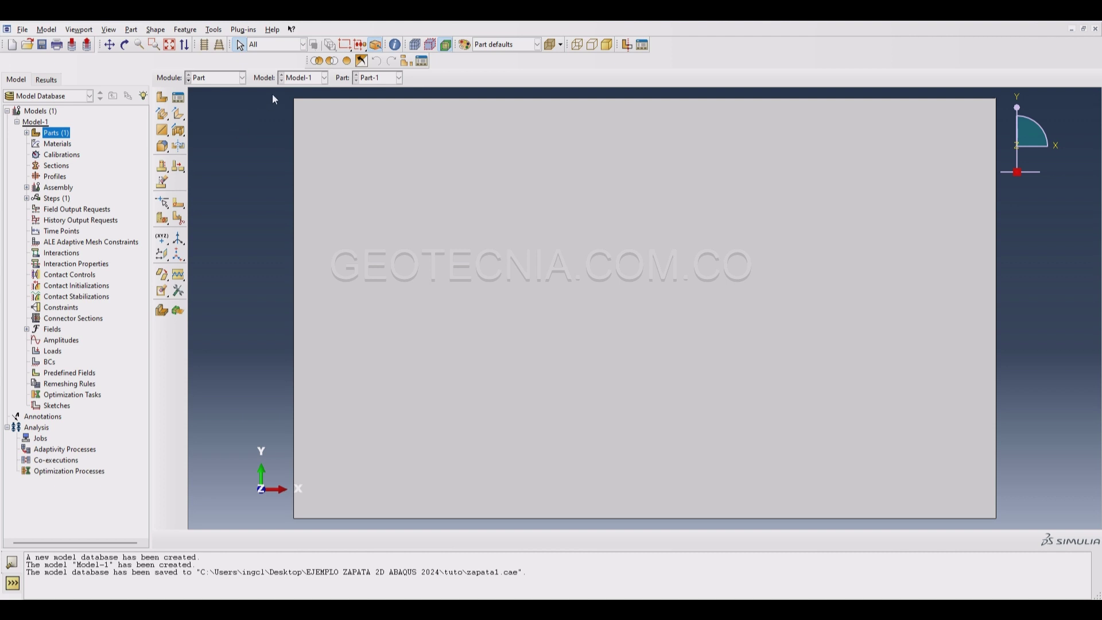
Start a sketched face partition on the soil part and activate the connected-line tool
scroll(394, 247, up, 1)
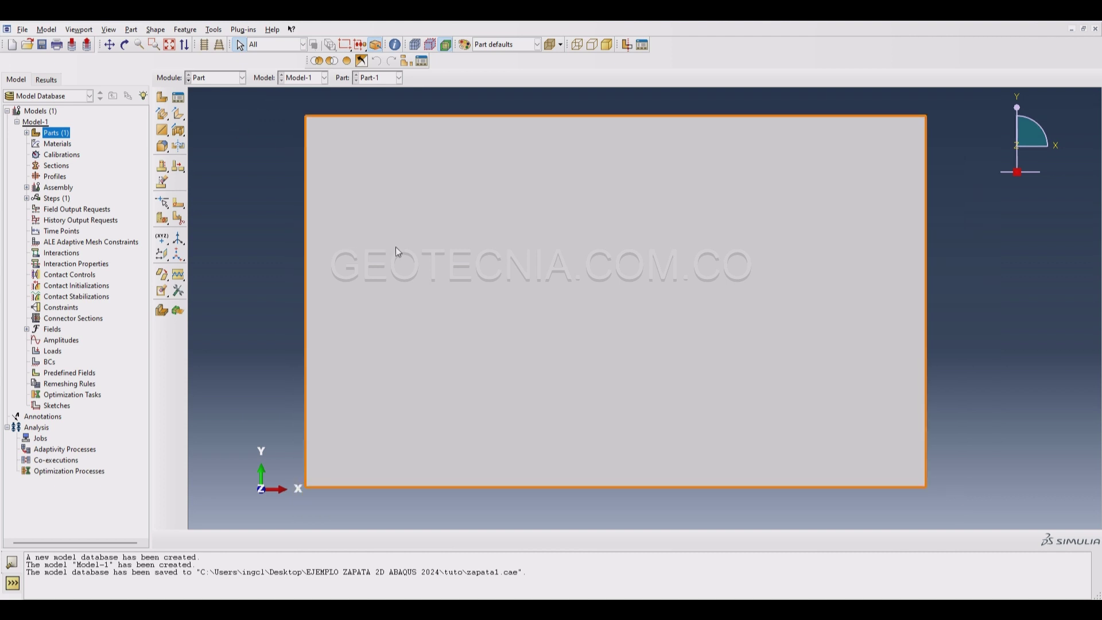
click(214, 29)
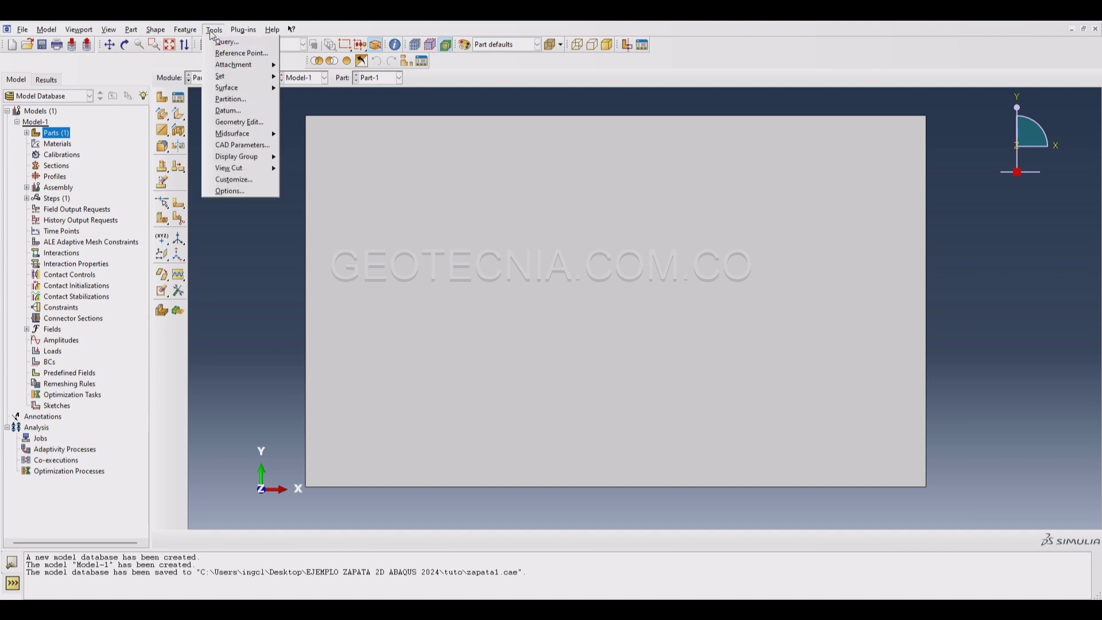
click(230, 99)
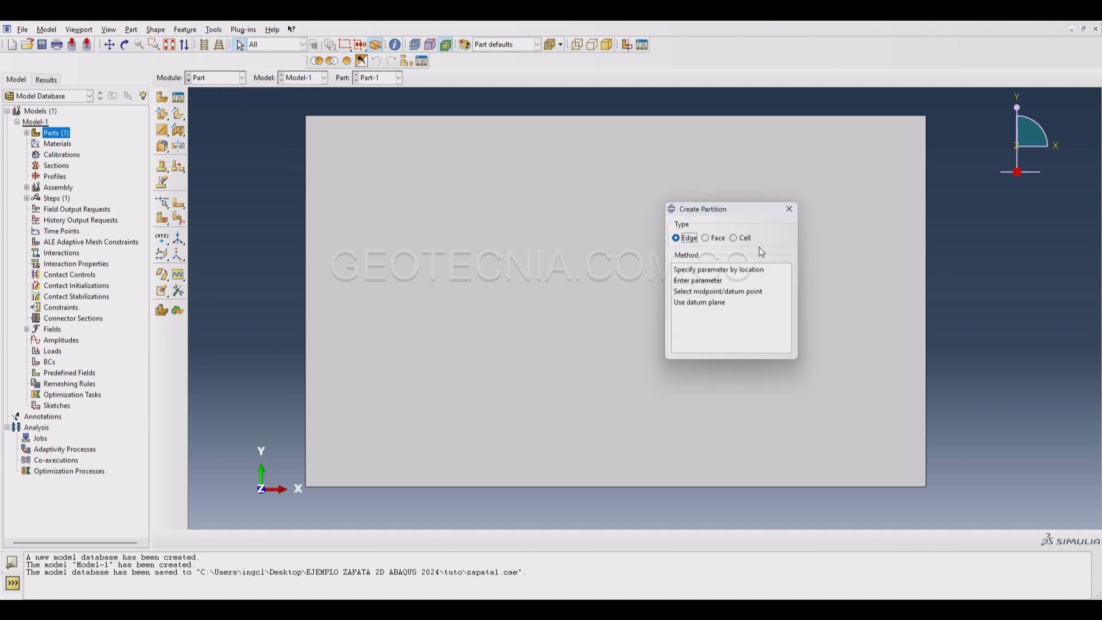
click(716, 238)
click(684, 270)
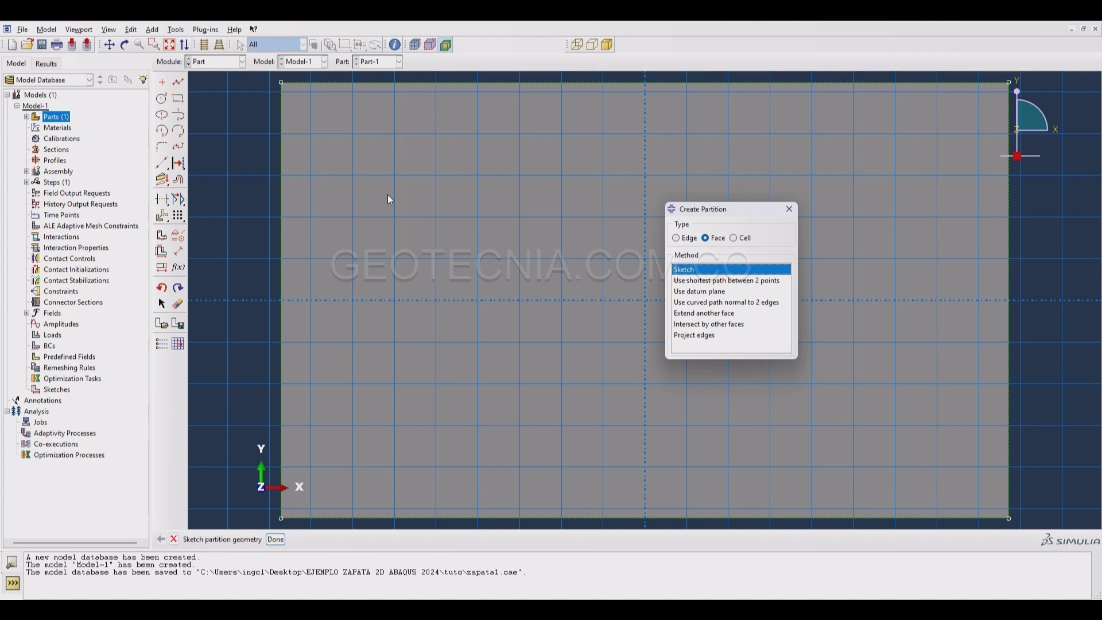
click(179, 84)
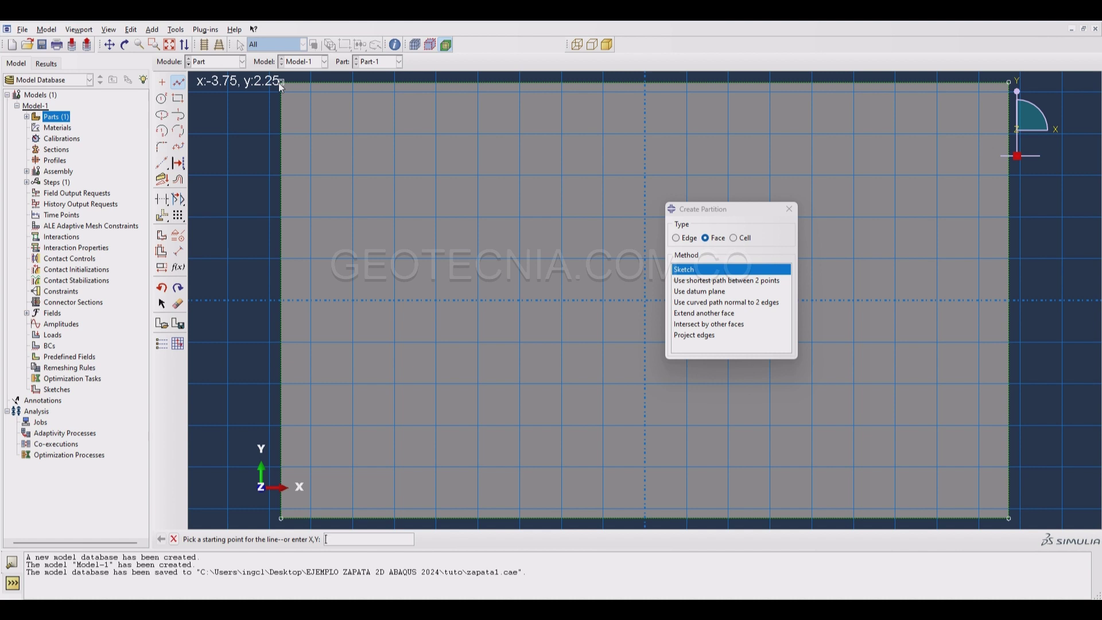
Switch to the Windows Calculator and compute 3.75 minus 0.3 for the partition line's x coordinate
key(super)
text(calculator)
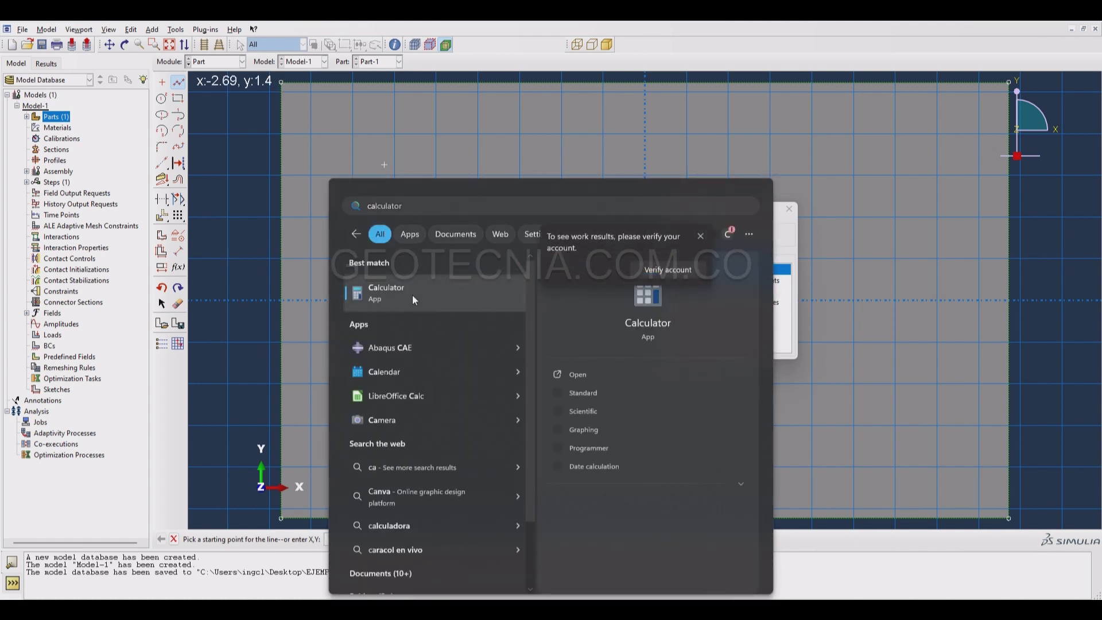
click(412, 295)
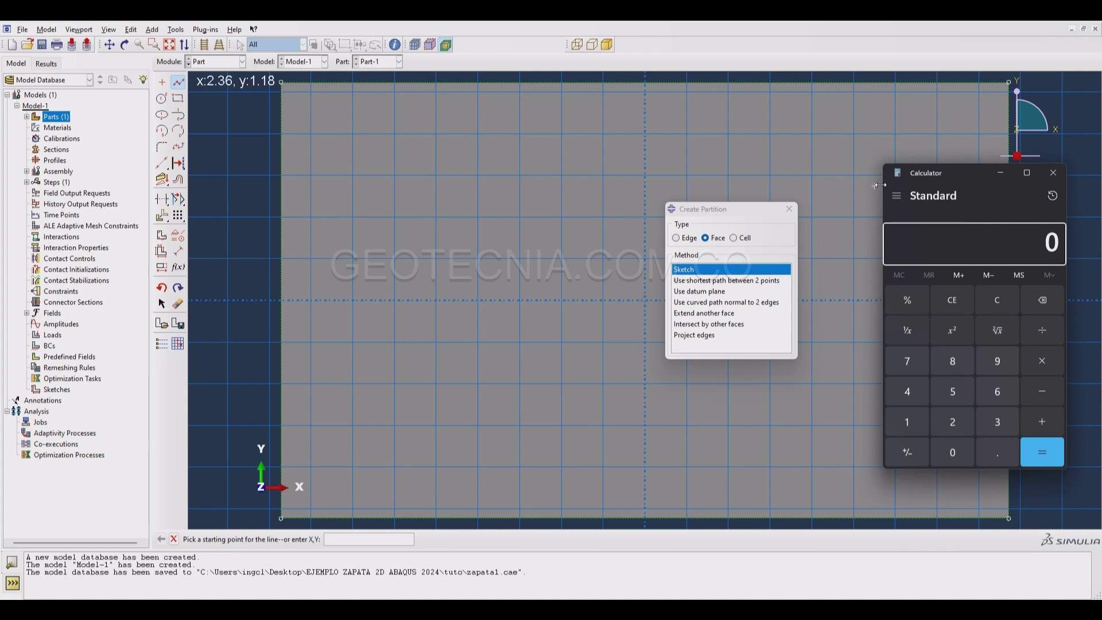
drag(927, 179, 546, 170)
click(624, 417)
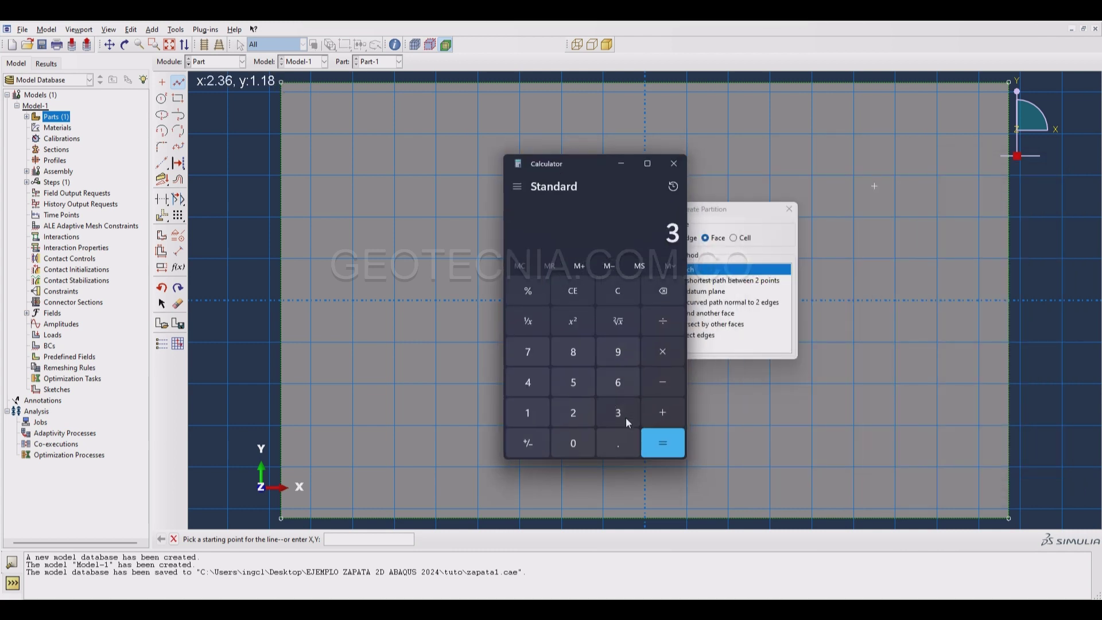
click(618, 443)
click(534, 357)
click(574, 379)
click(573, 443)
click(619, 443)
click(619, 413)
click(663, 444)
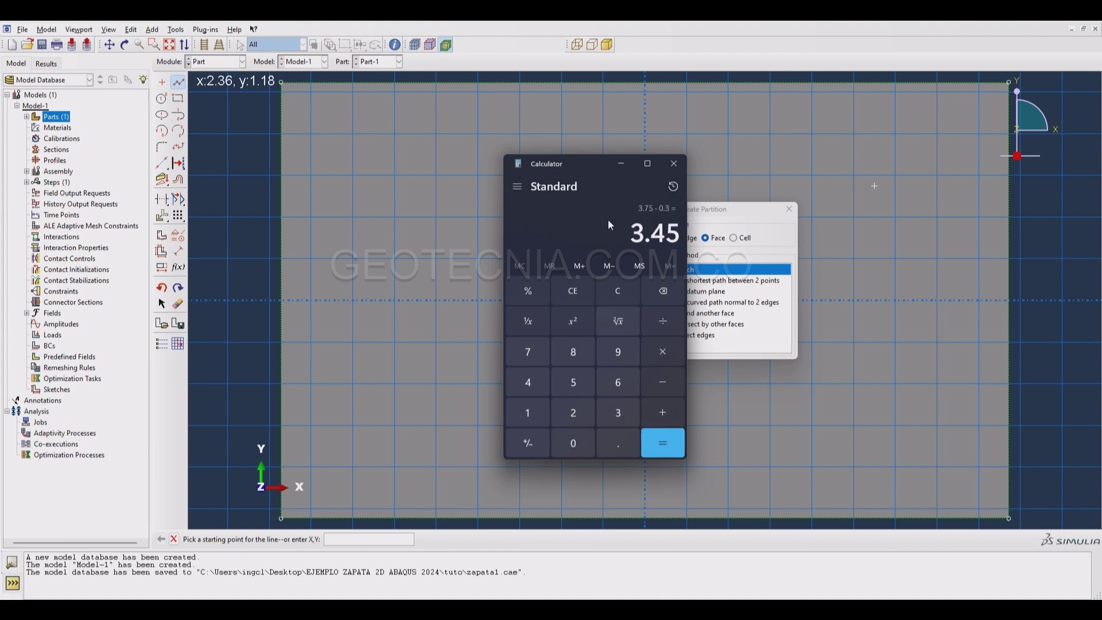
drag(569, 171, 762, 182)
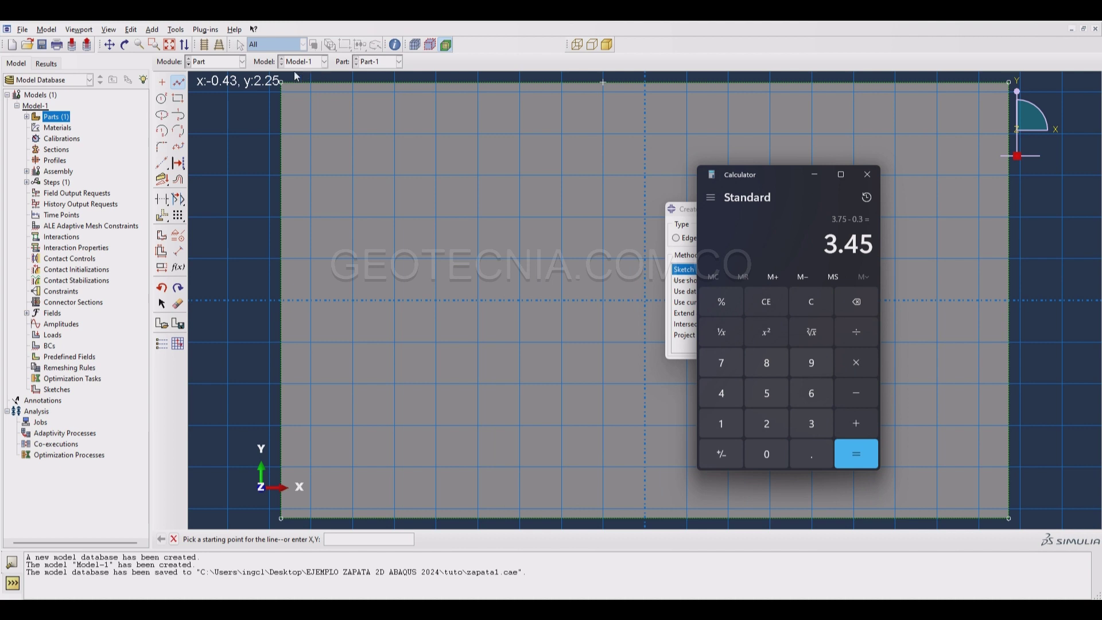
Back in Abaqus/CAE, sketch a vertical line at x = -3.45 from the soil's upper edge to its lower edge and complete the partition
key(alt+Tab)
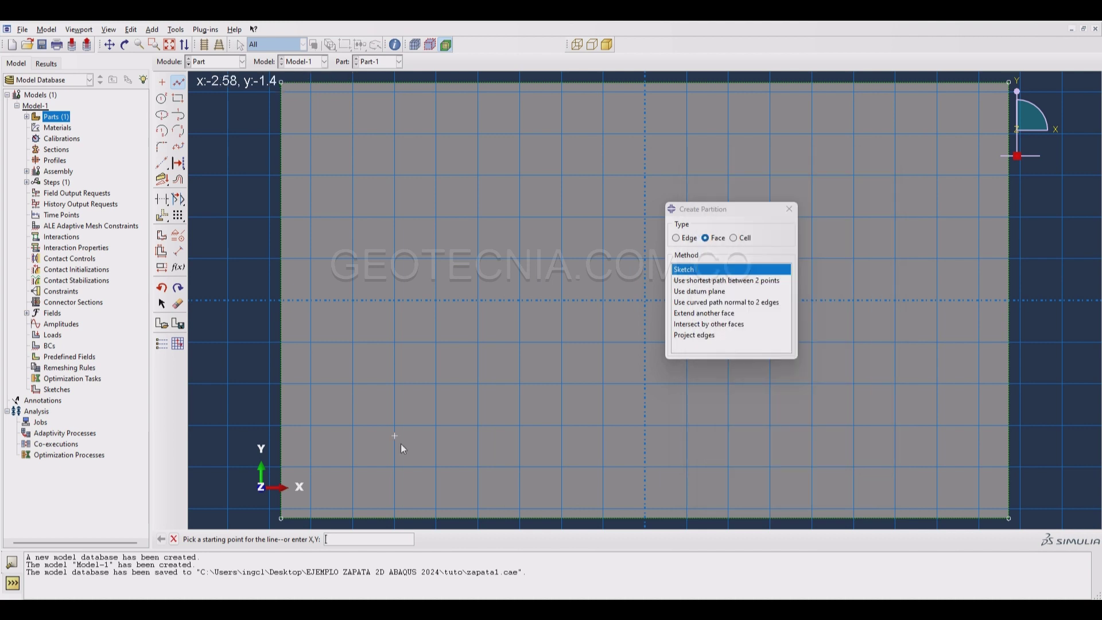
text(3)
key(BackSpace)
key(BackSpace)
text(-3.45,)
key(Return)
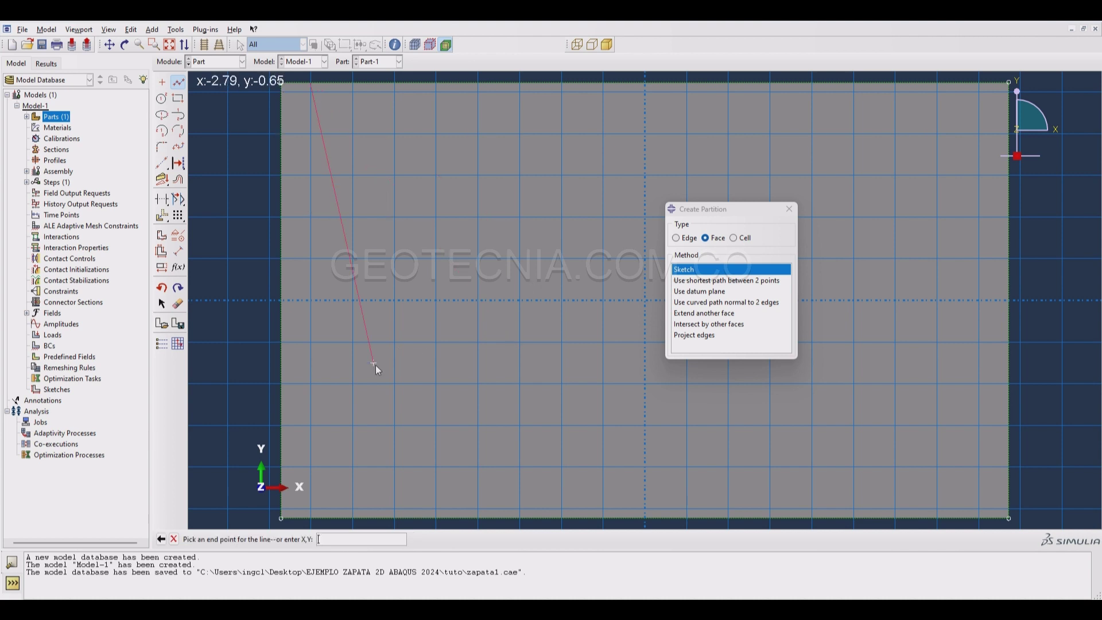
click(312, 516)
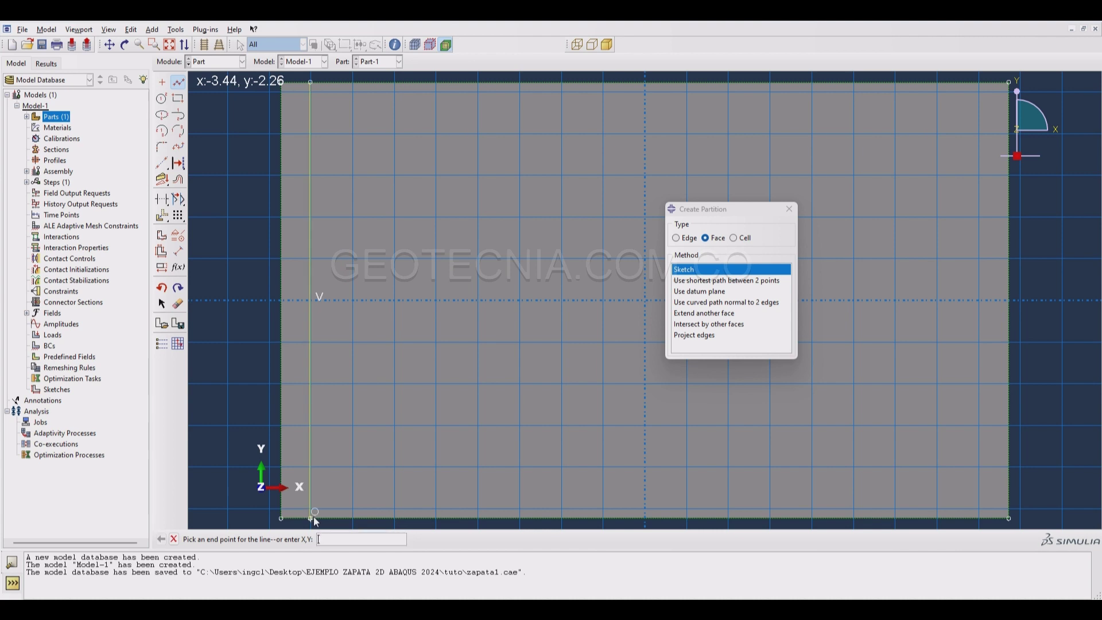
click(174, 539)
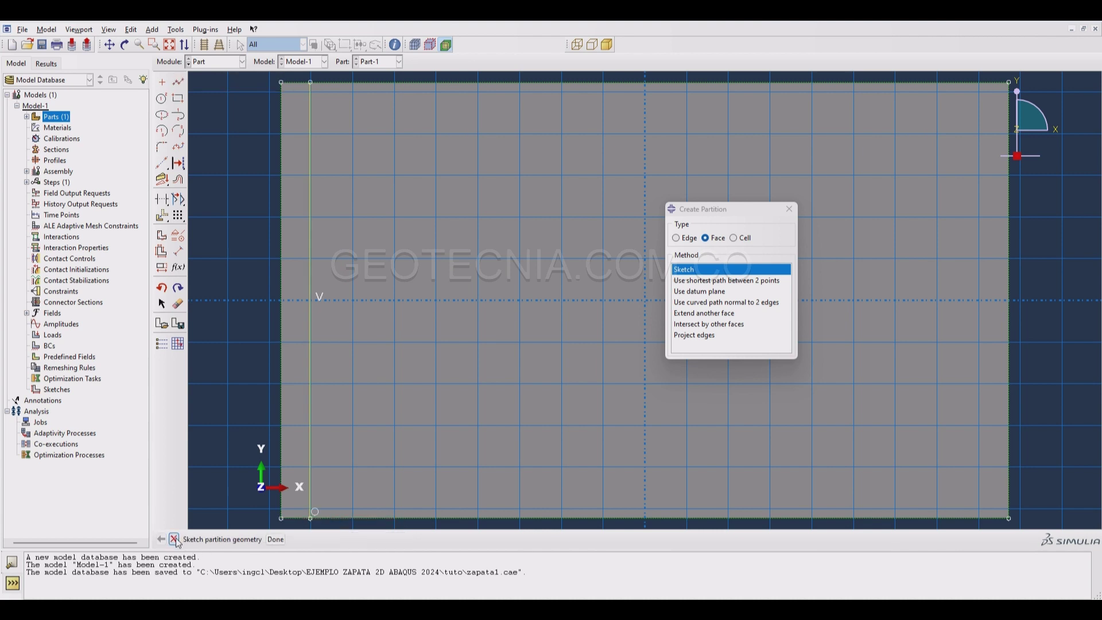
click(276, 540)
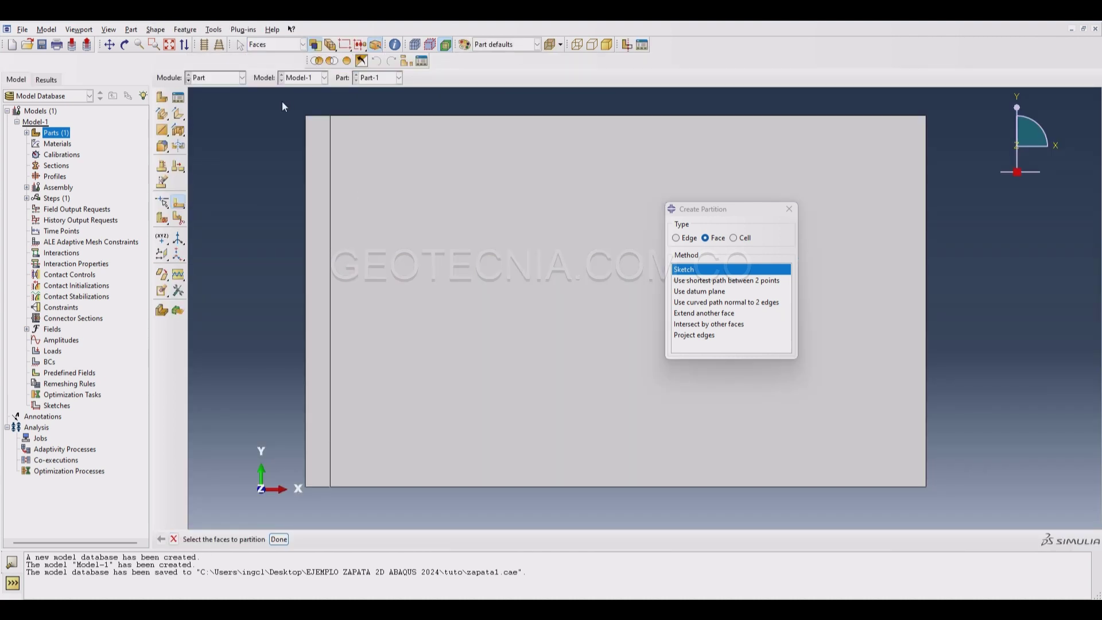
mouse_move(281, 101)
mouse_down()
mouse_move(1010, 545)
mouse_move(1014, 498)
mouse_up()
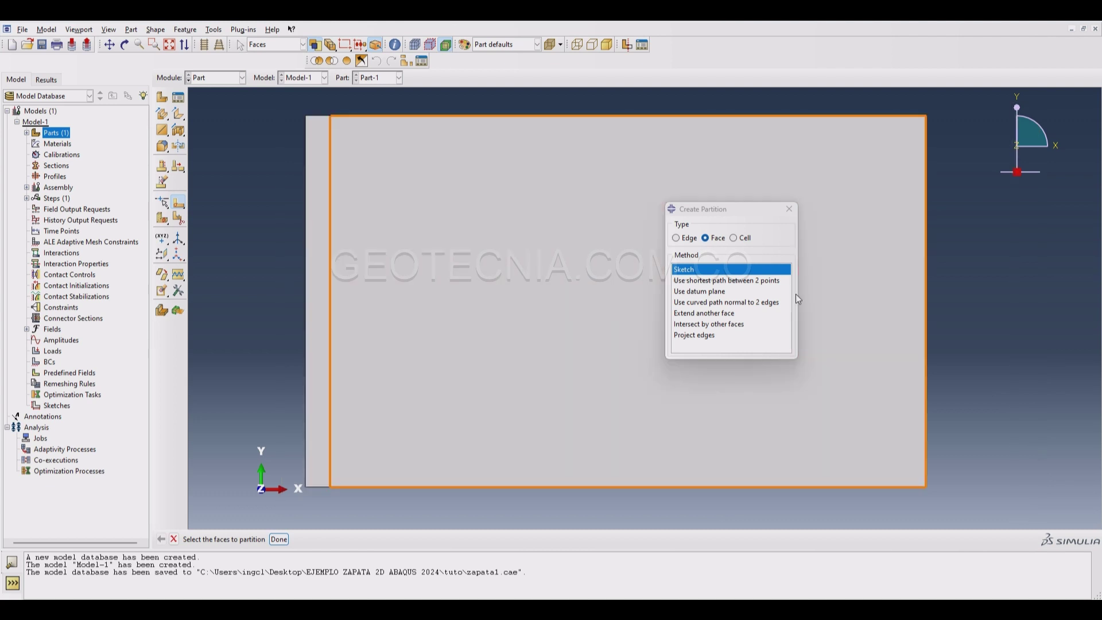
click(787, 214)
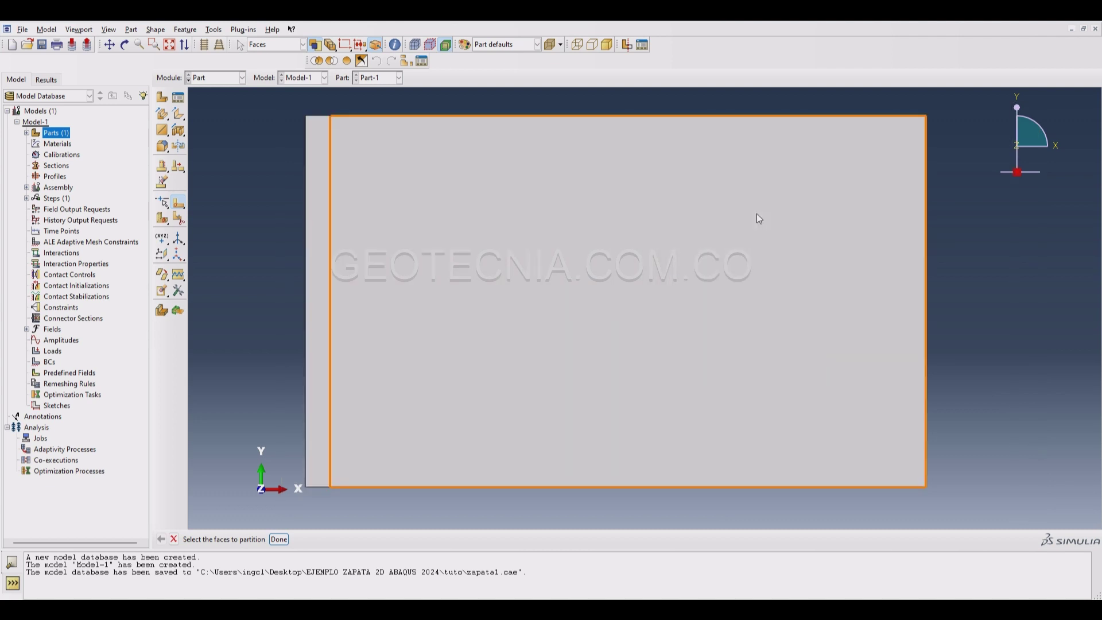
Create a second 2D planar deformable shell part with an approximate size of 200
right_click(59, 133)
click(70, 148)
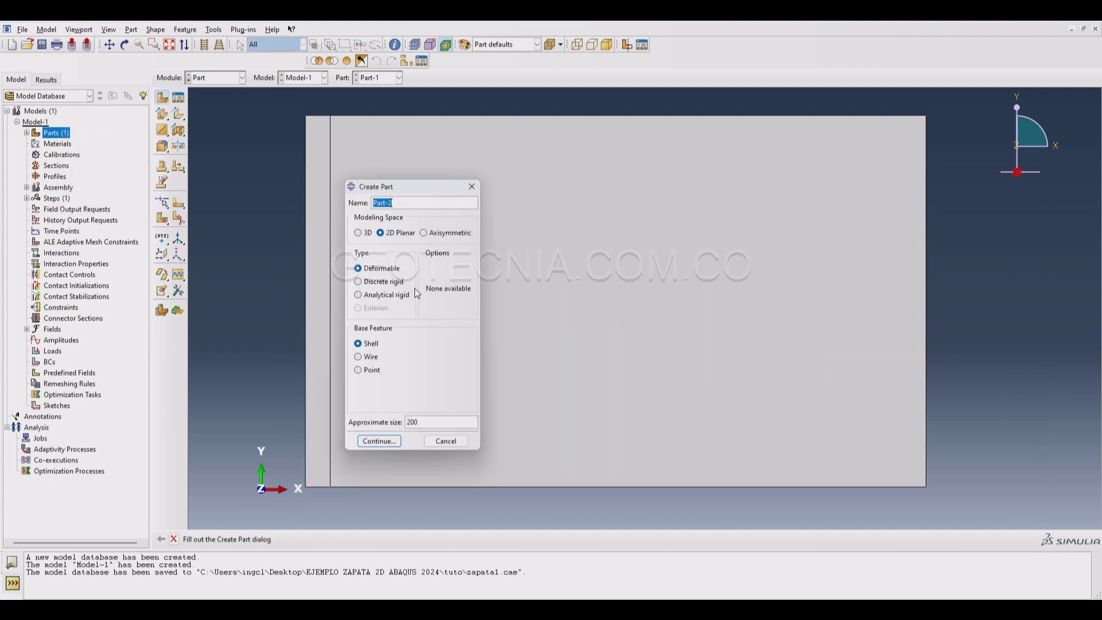
click(379, 441)
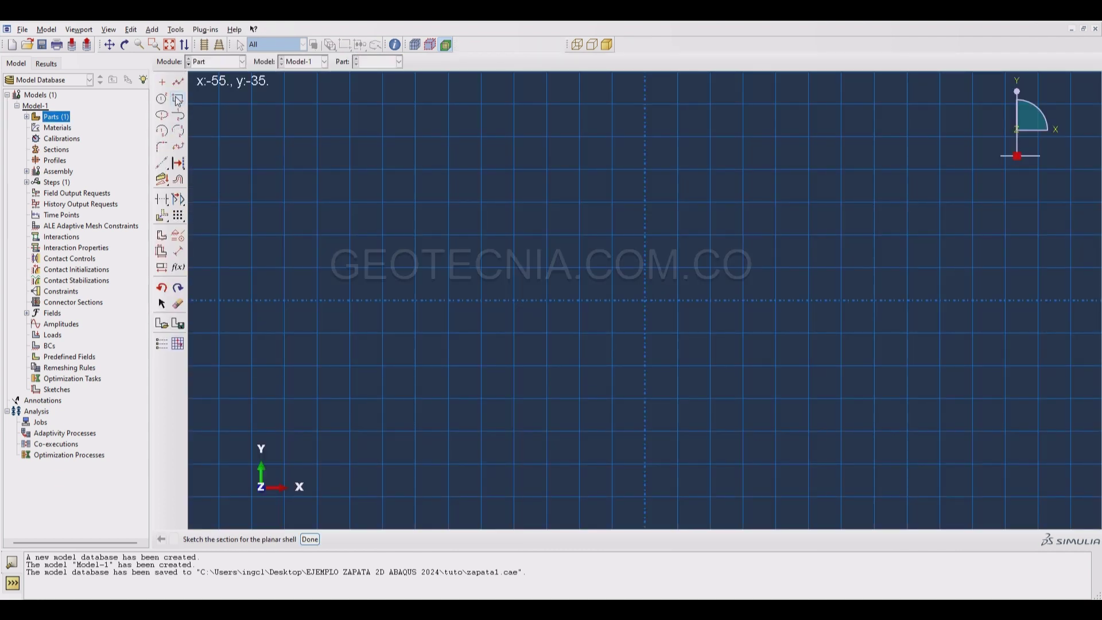
Sketch the footing rectangle from 0,0 to the opposite corner 0.3,0.3 and finish the part's section
click(179, 100)
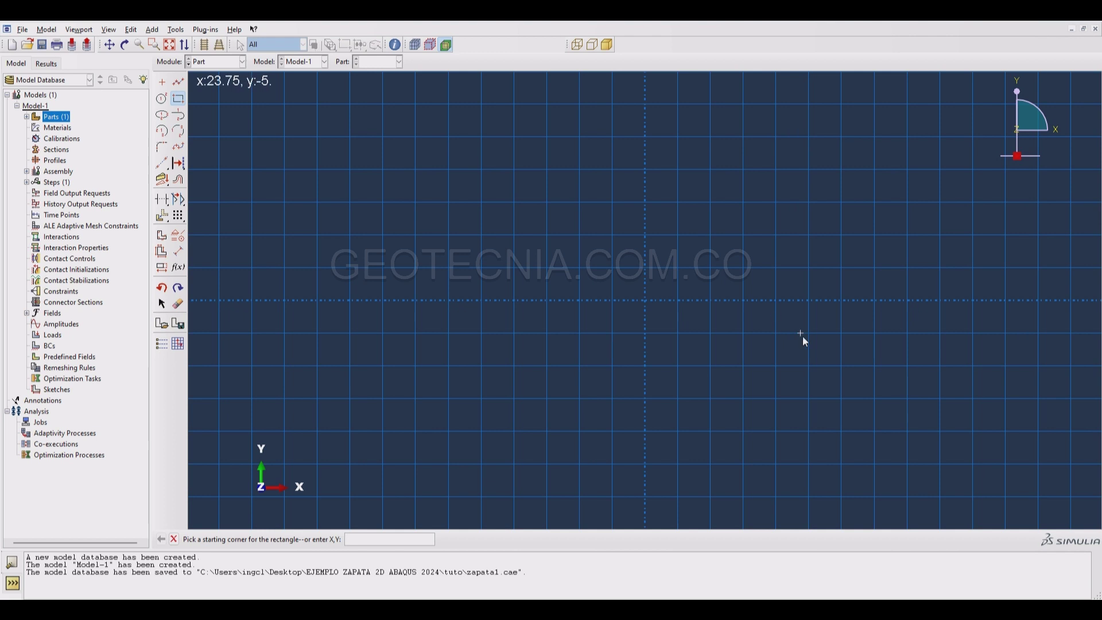
text(0,0)
key(Return)
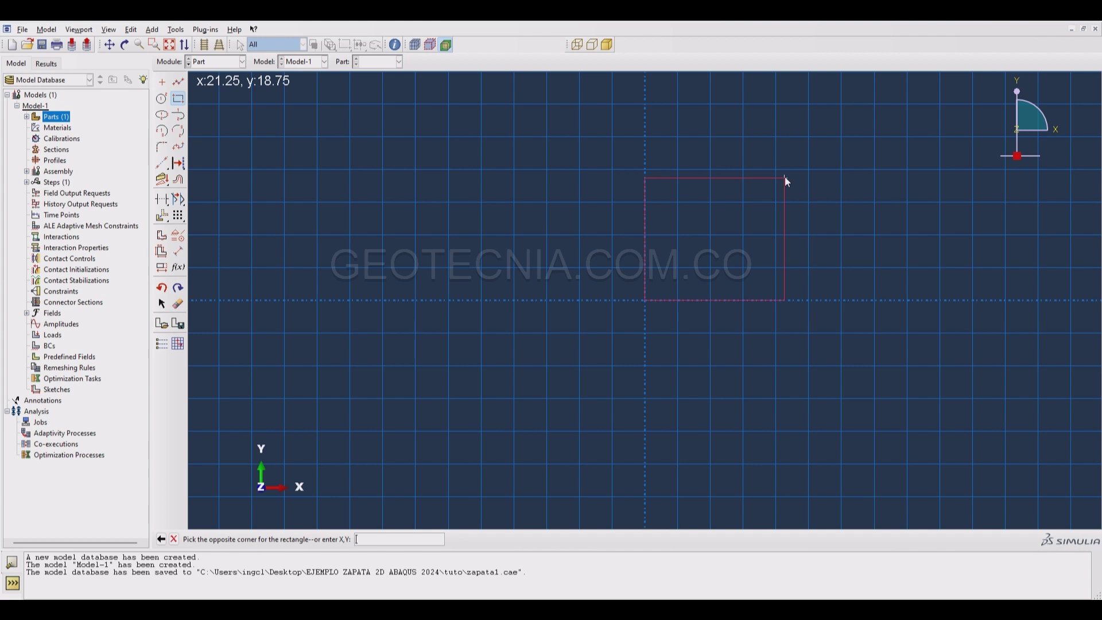
text(0.3,0.3)
key(Return)
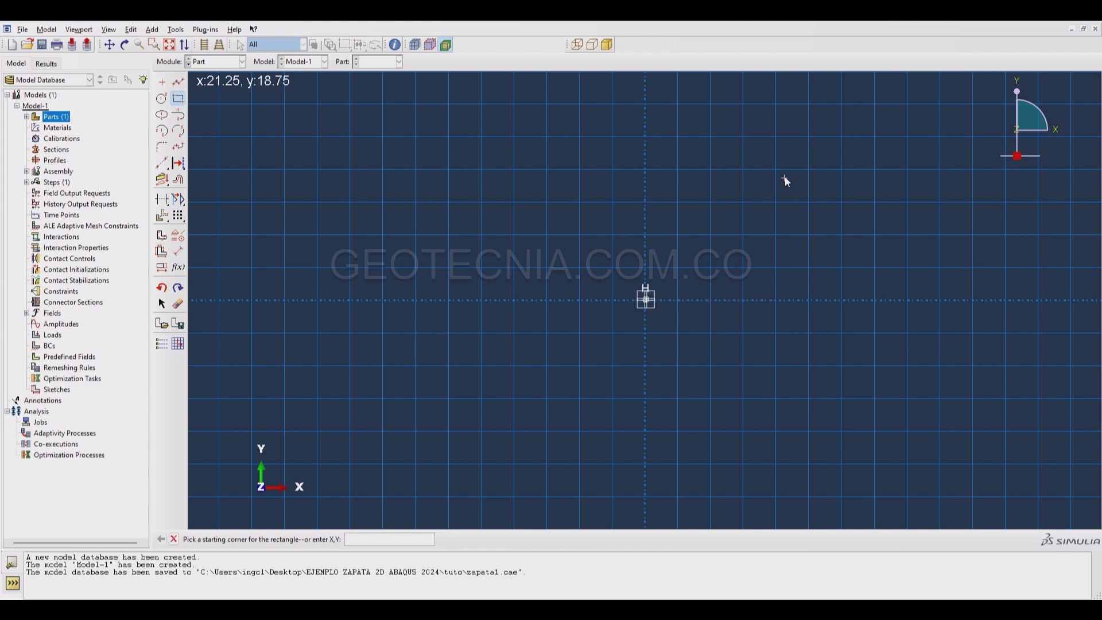
click(174, 539)
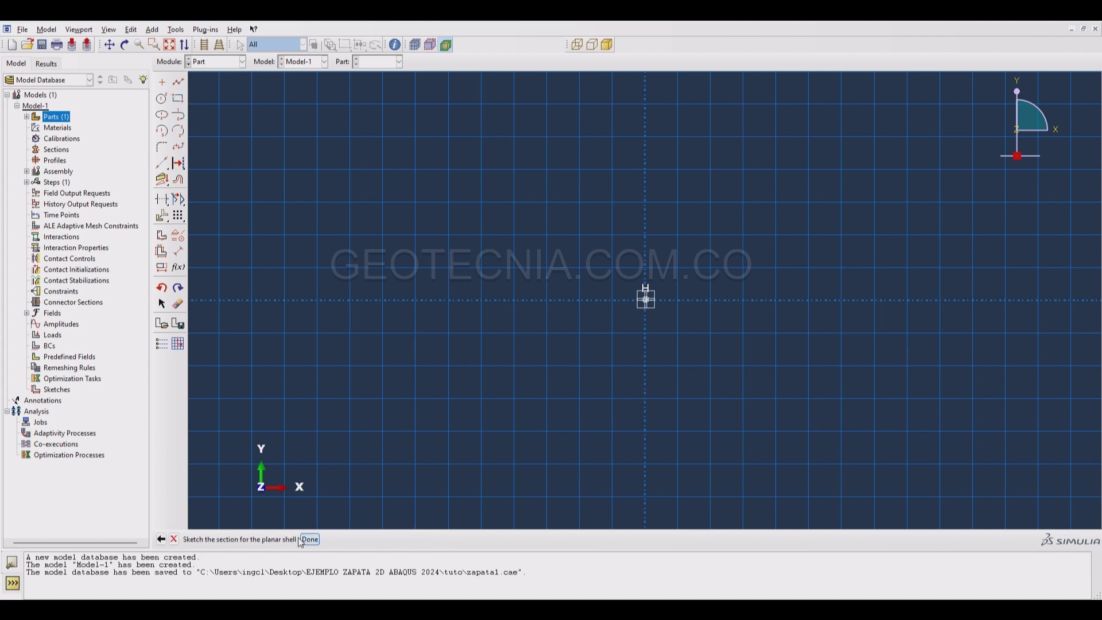
click(310, 540)
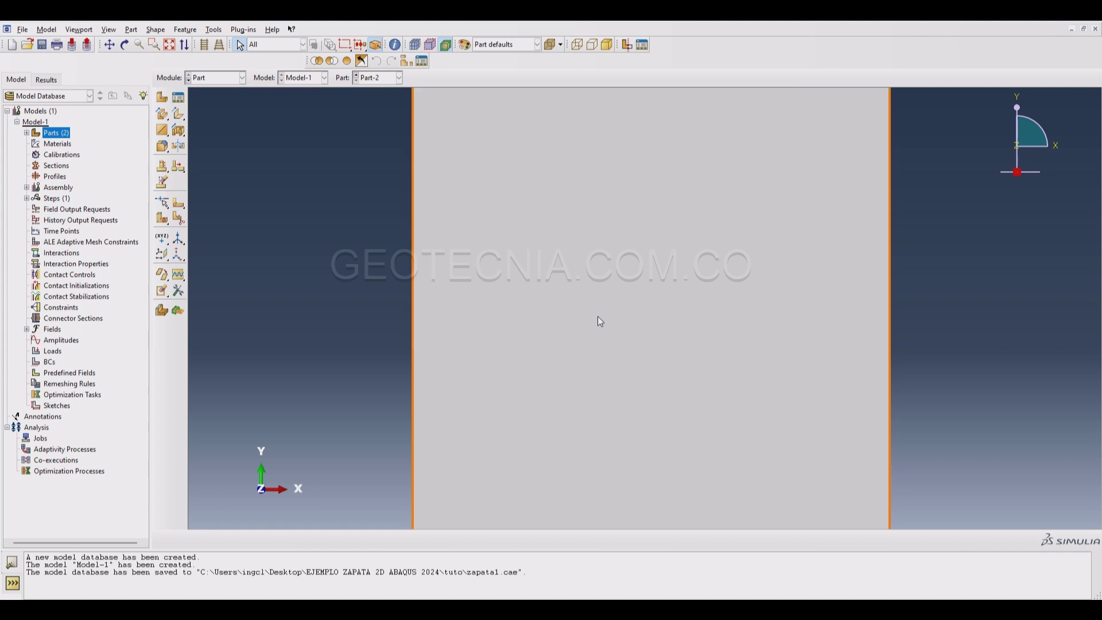
scroll(601, 322, down, 1)
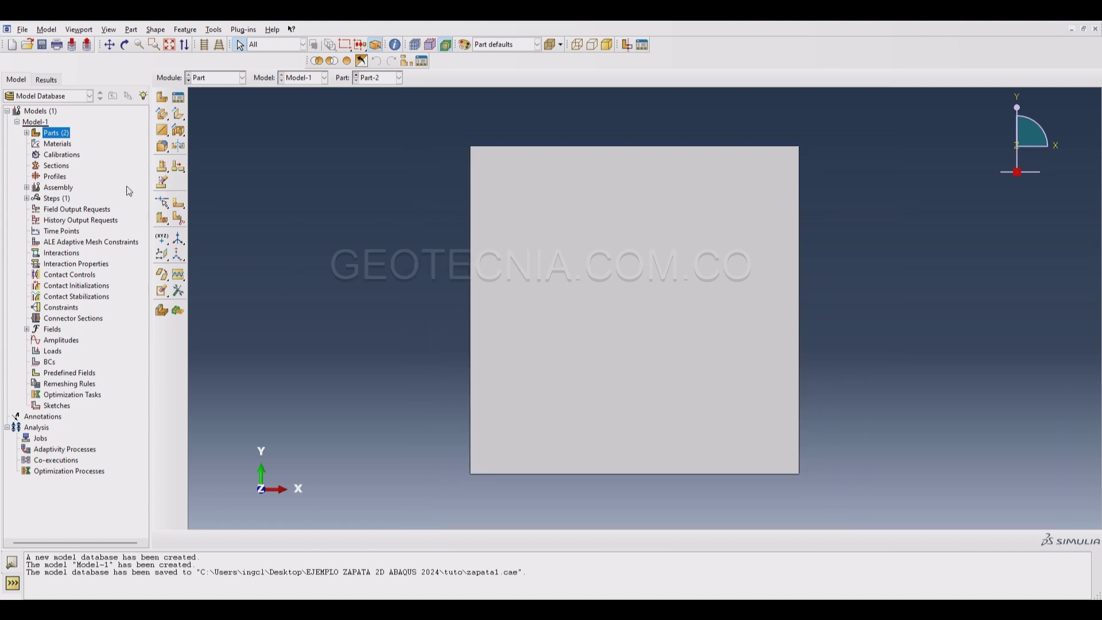
Create a material named concreto with a uniform mass density of 2.4
double_click(53, 145)
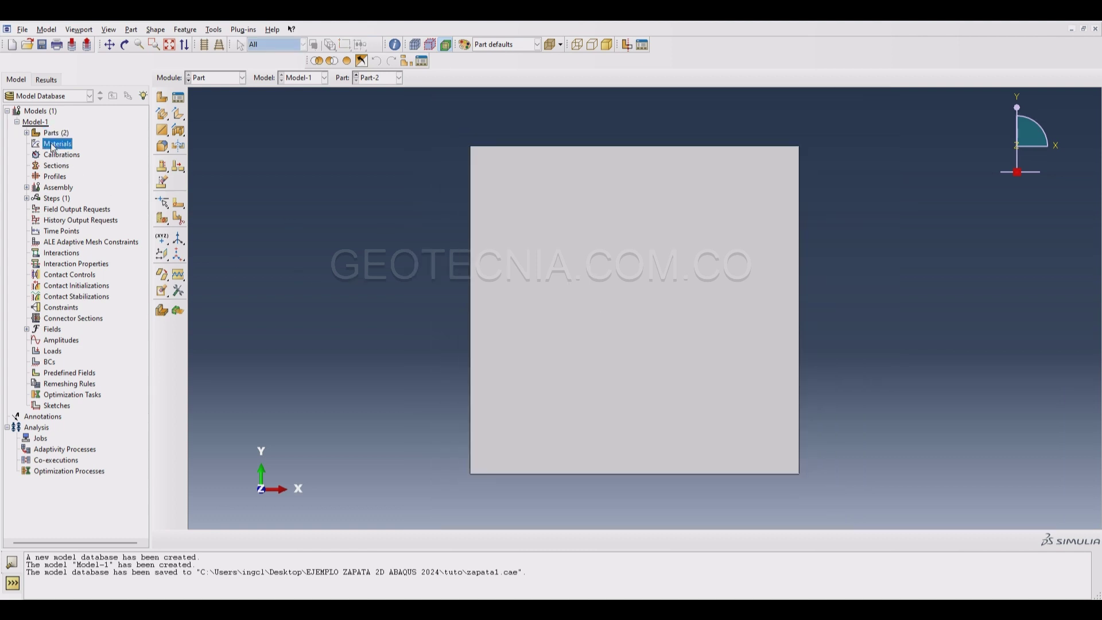
drag(541, 159, 368, 184)
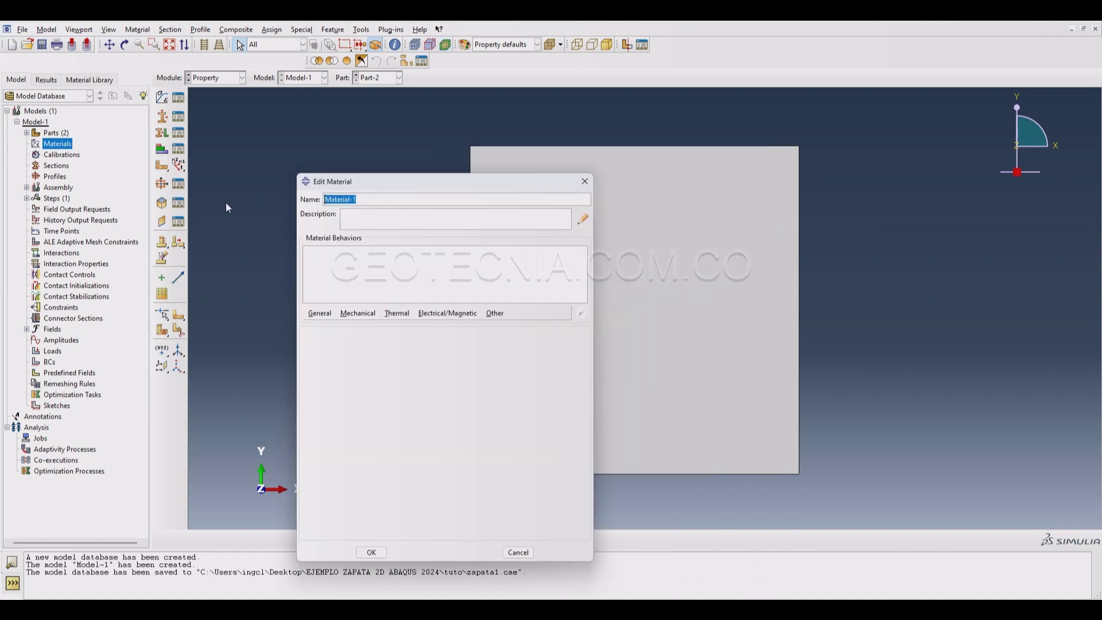
text(concreto)
click(325, 317)
click(322, 326)
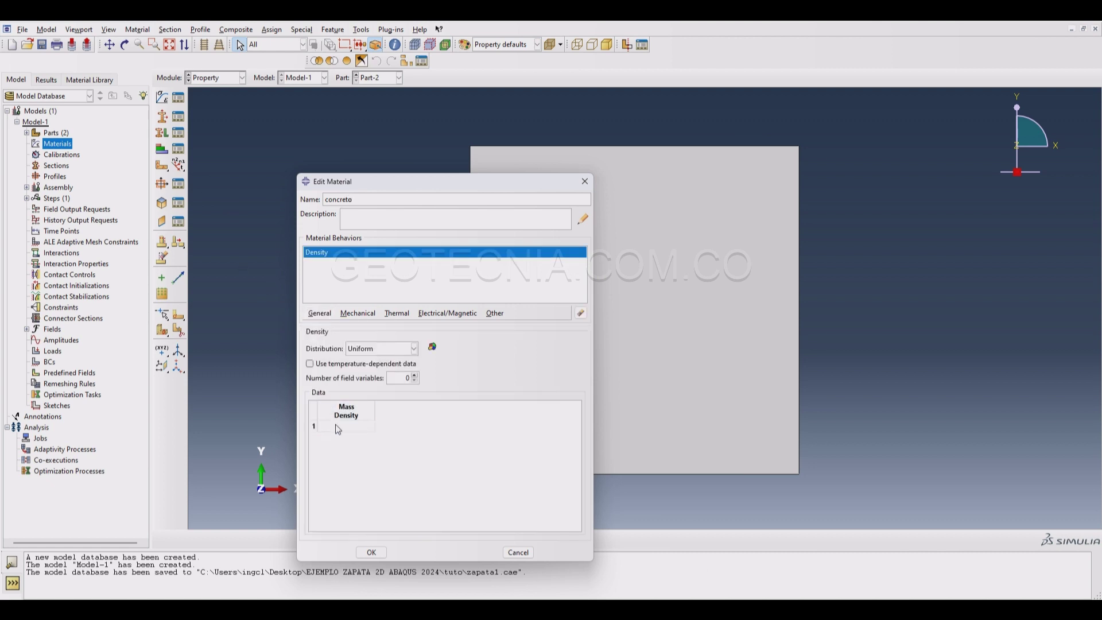
click(322, 426)
text(2.4)
Add isotropic elastic behavior to the concreto material with a Young's modulus of 1435e3, checking the footing data in Inkscape
click(353, 315)
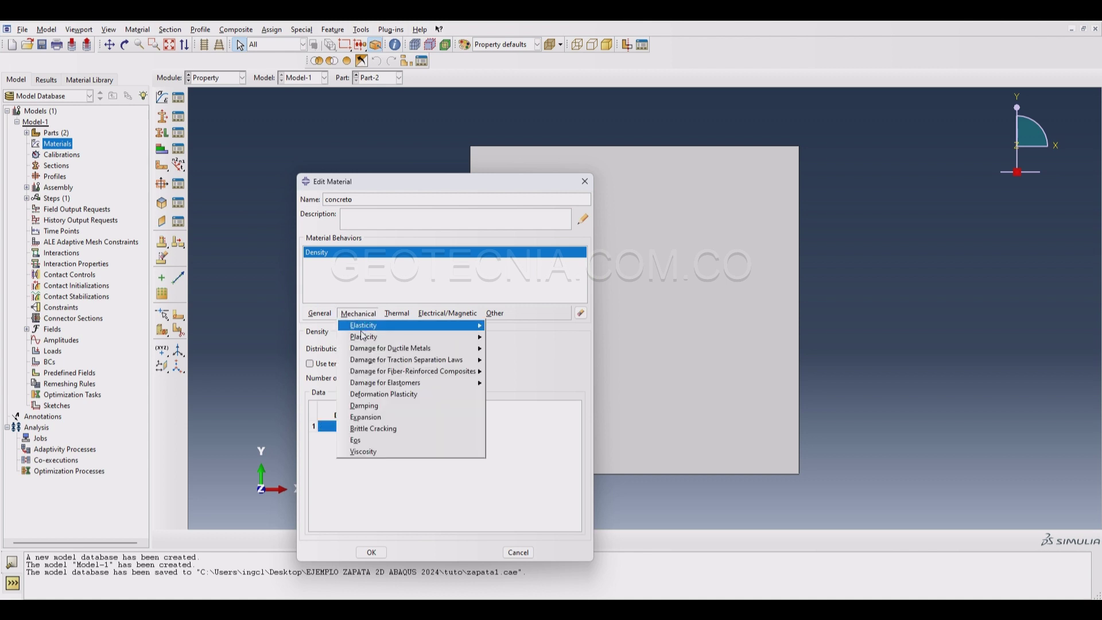
mouse_move(402, 326)
click(511, 325)
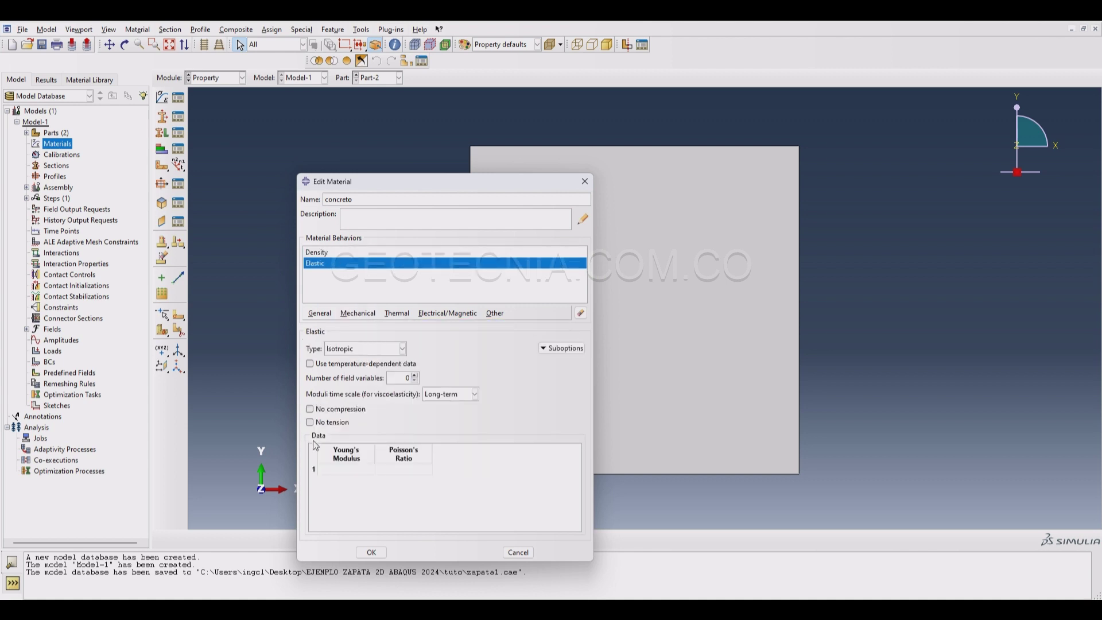
click(320, 469)
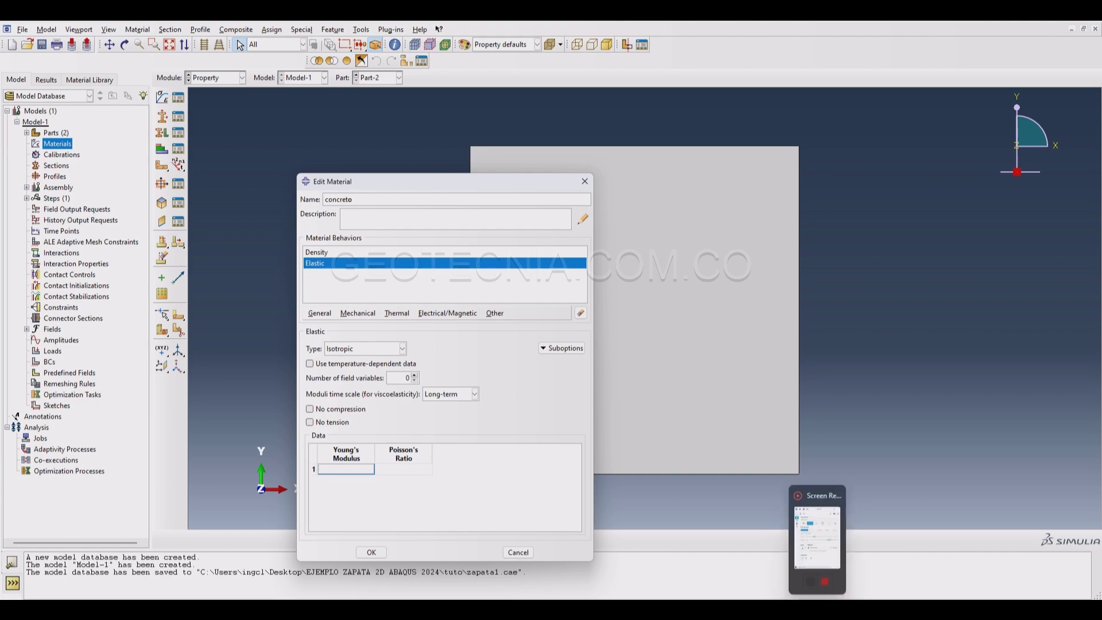
click(818, 546)
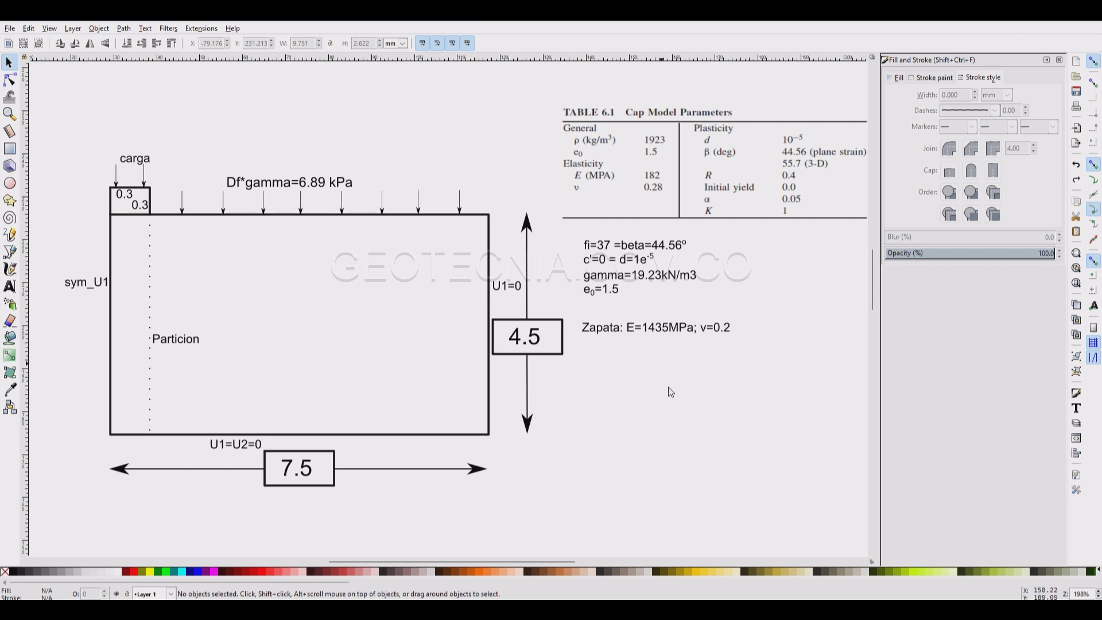
mouse_move(792, 610)
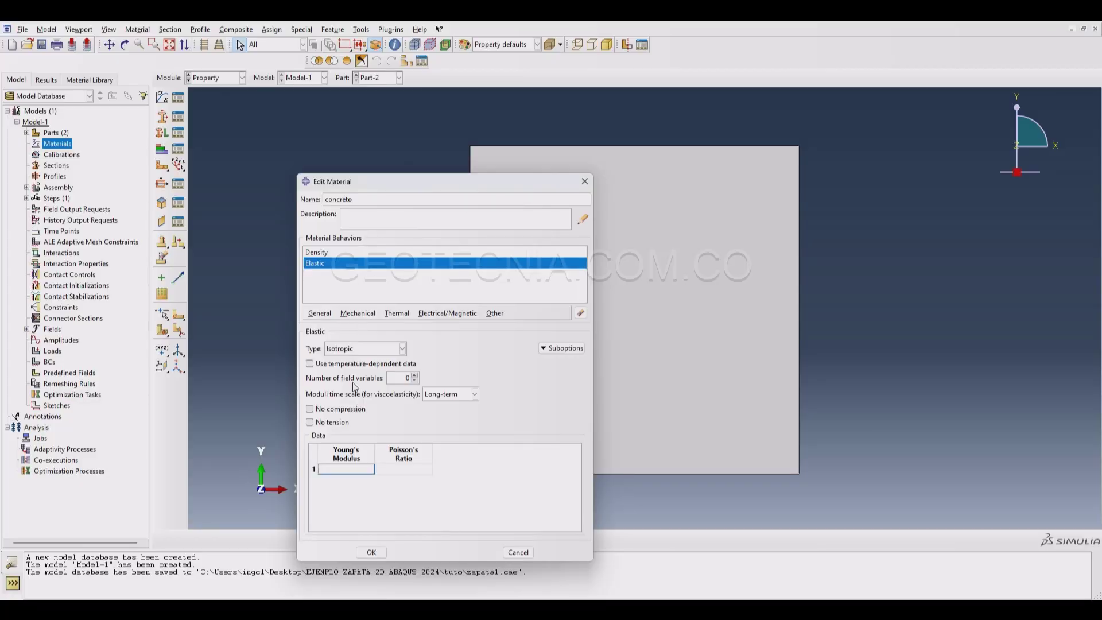
text(1435e3)
Recheck the footing data in Inkscape, set concreto's Poisson's ratio to 0.2 in Abaqus/CAE, and save the material
click(768, 608)
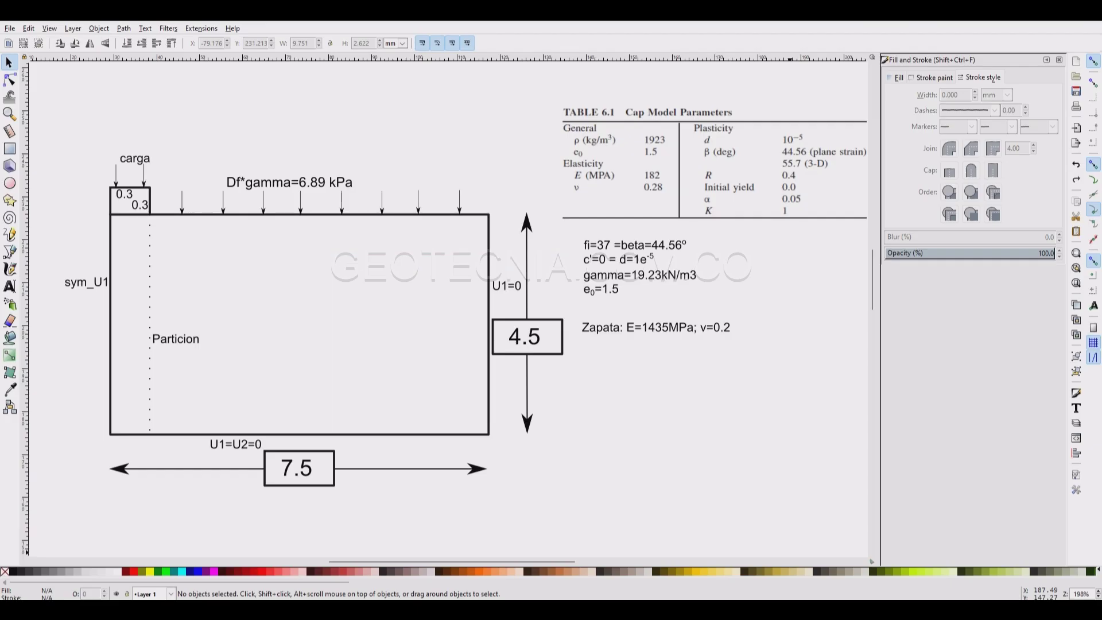
key(alt+Tab)
key(Tab)
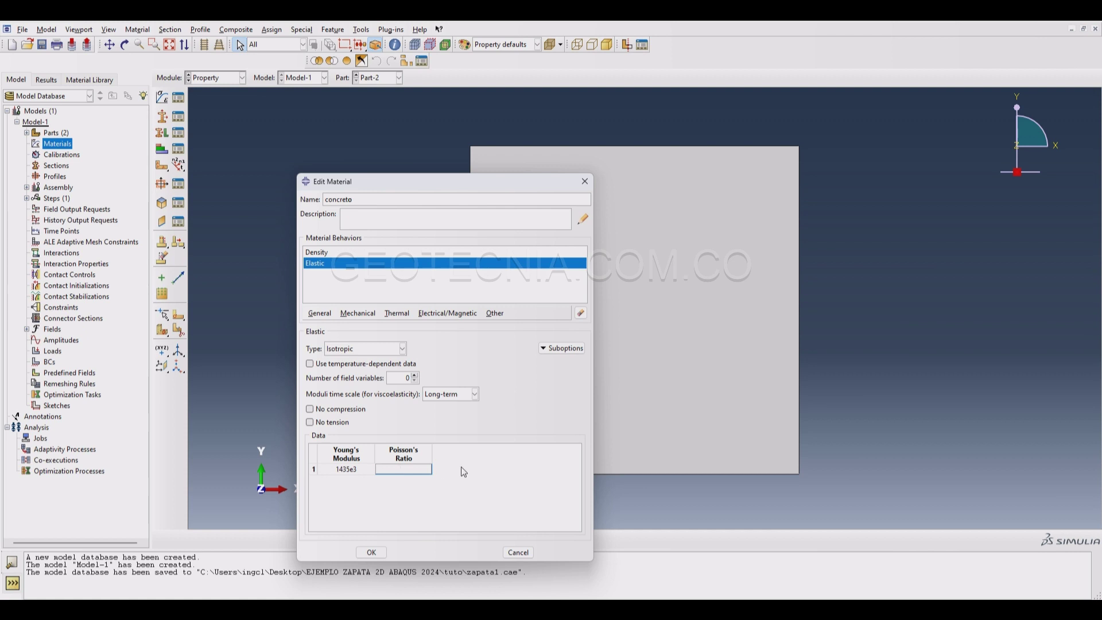
text(0.2)
click(350, 253)
click(341, 264)
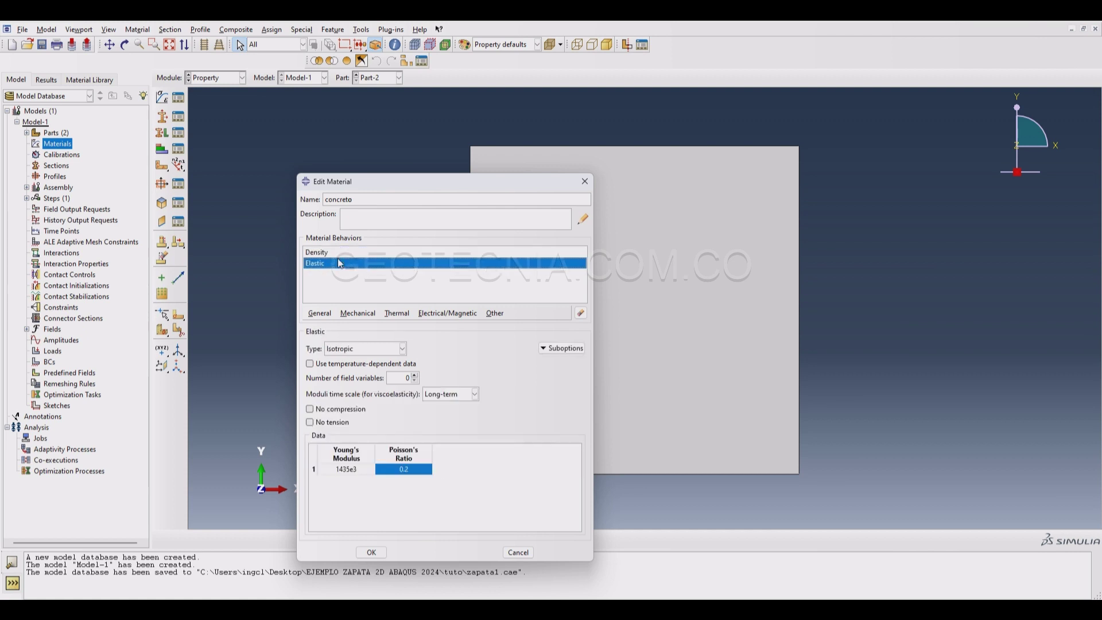
click(371, 553)
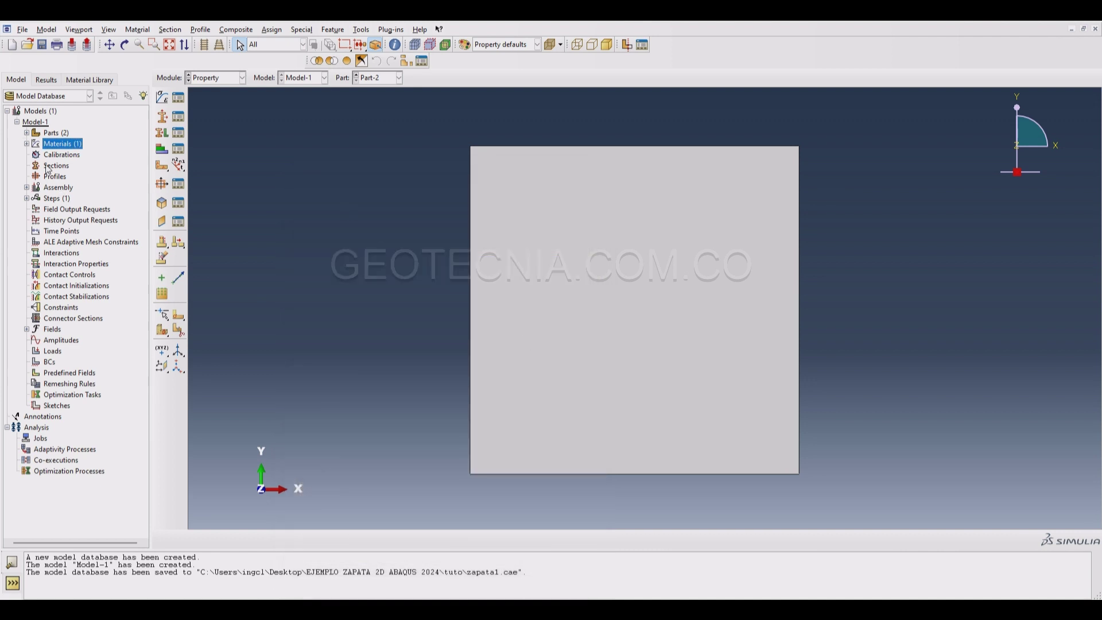
Create a material named suelo with a uniform mass density of 1.923, consulting the Cap Model Parameters table in Inkscape
double_click(59, 144)
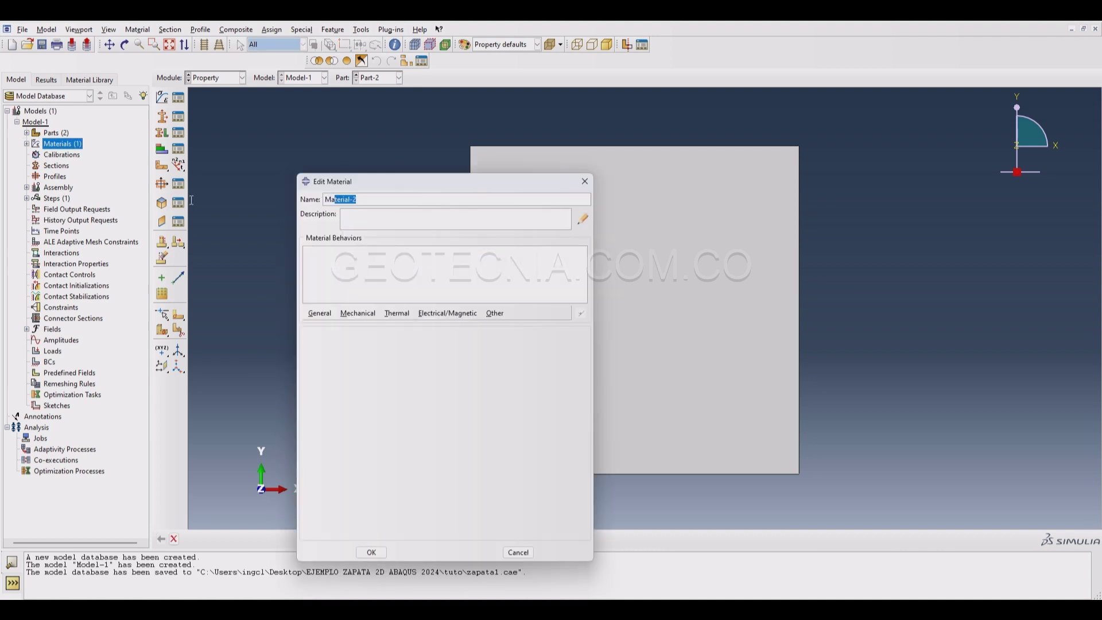
text(suelo)
click(320, 313)
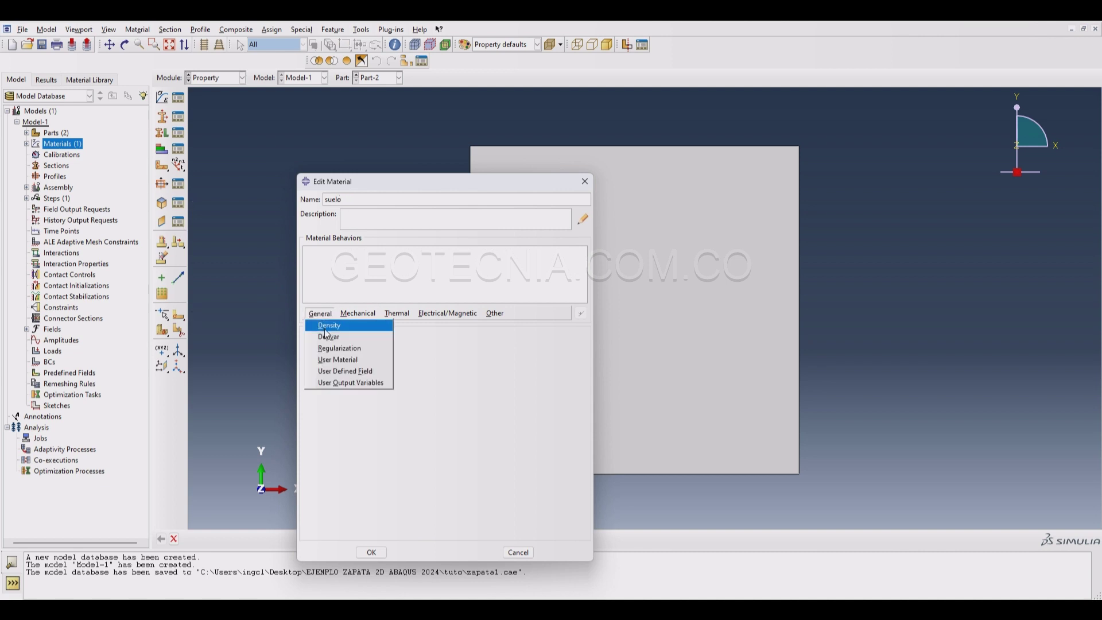
click(326, 325)
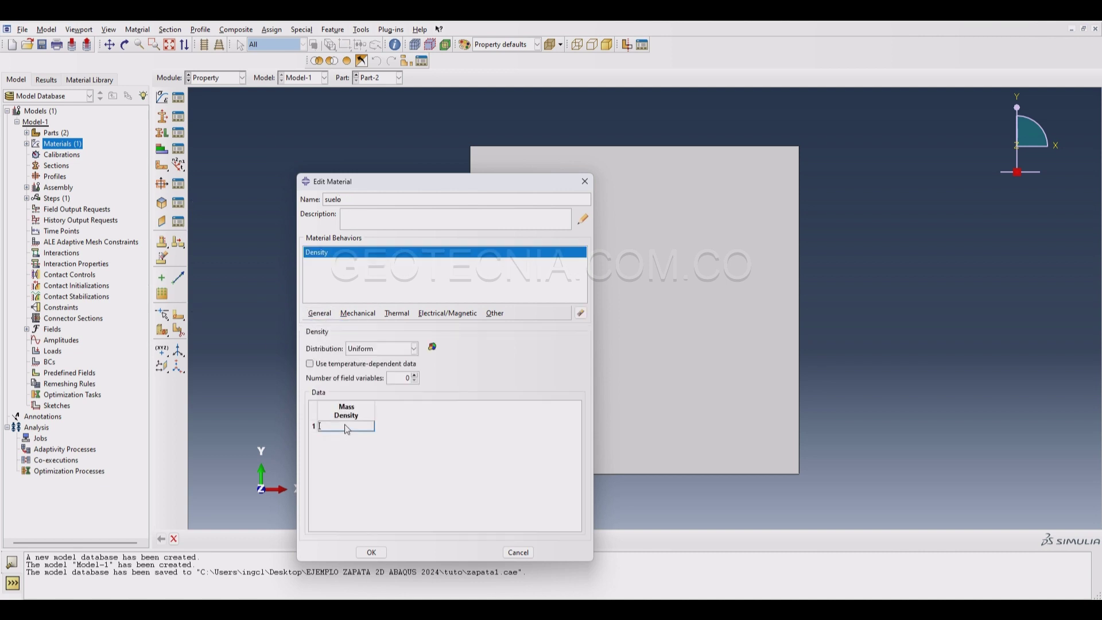
click(717, 610)
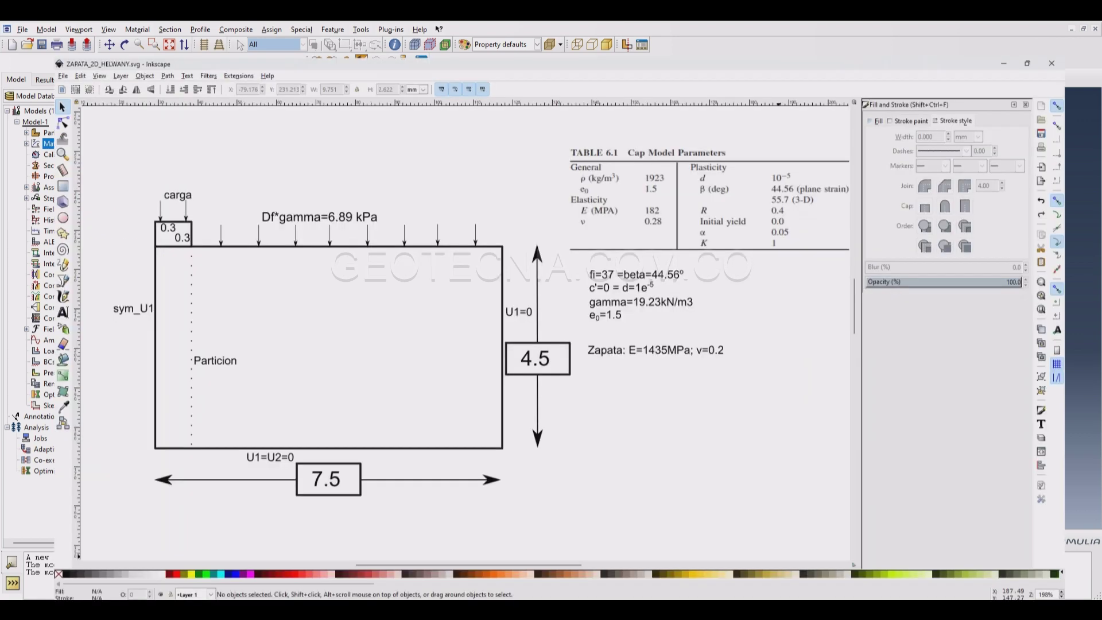
click(718, 609)
click(717, 610)
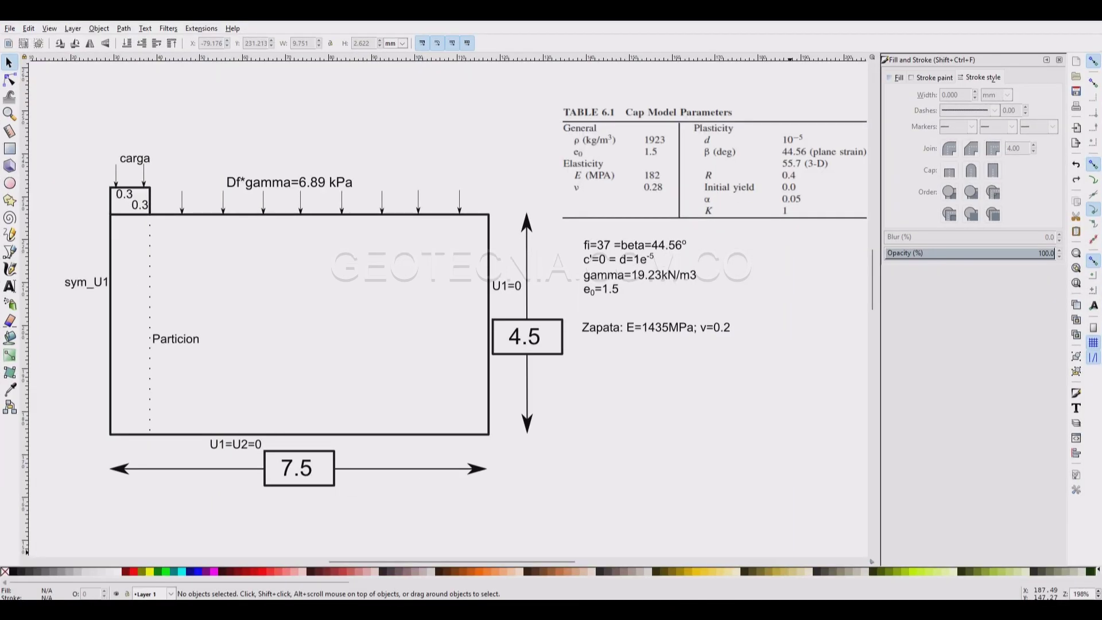
click(718, 610)
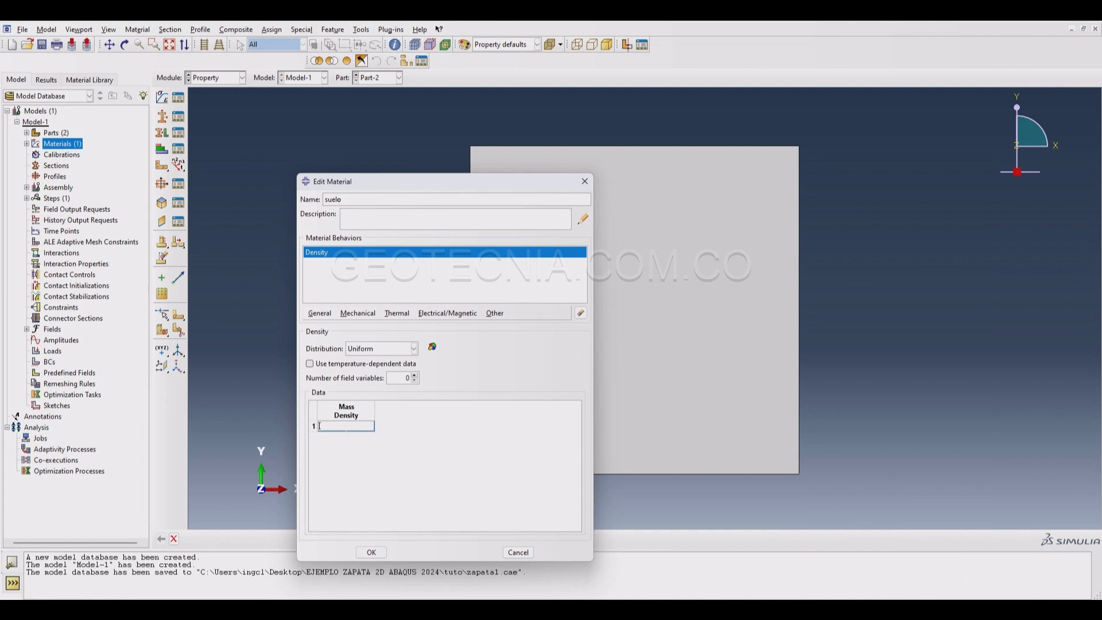
text(.923)
Add isotropic elastic behavior to suelo with a Young's modulus of 182e3 and a Poisson's ratio of 0.28, checking the table in Inkscape
click(358, 314)
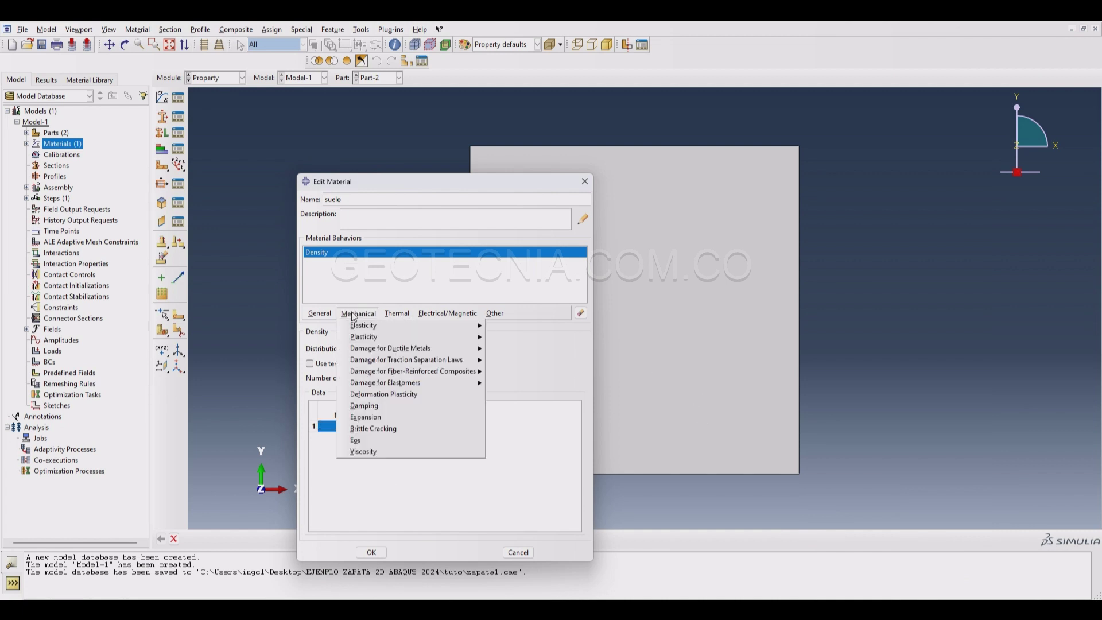
mouse_move(362, 330)
click(499, 328)
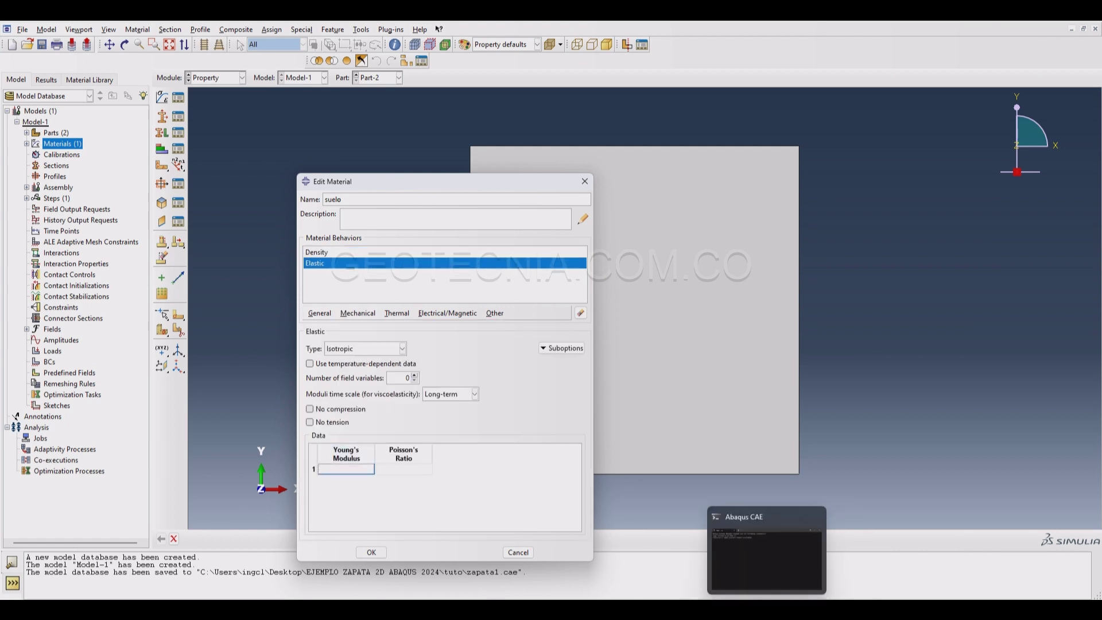
click(716, 610)
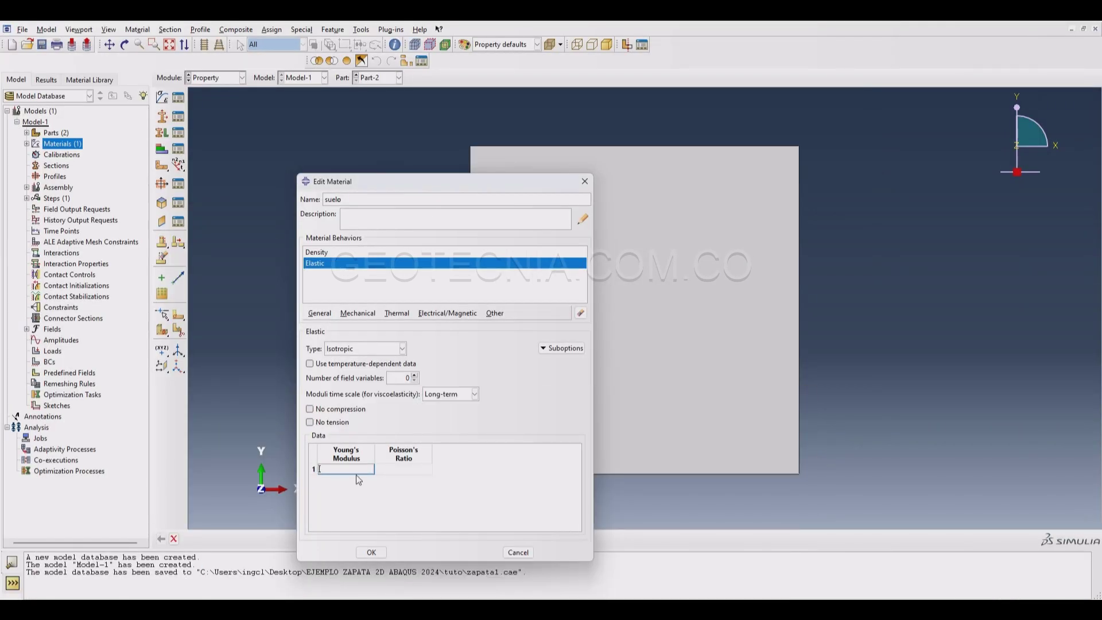
text(182e3)
click(398, 467)
mouse_move(842, 540)
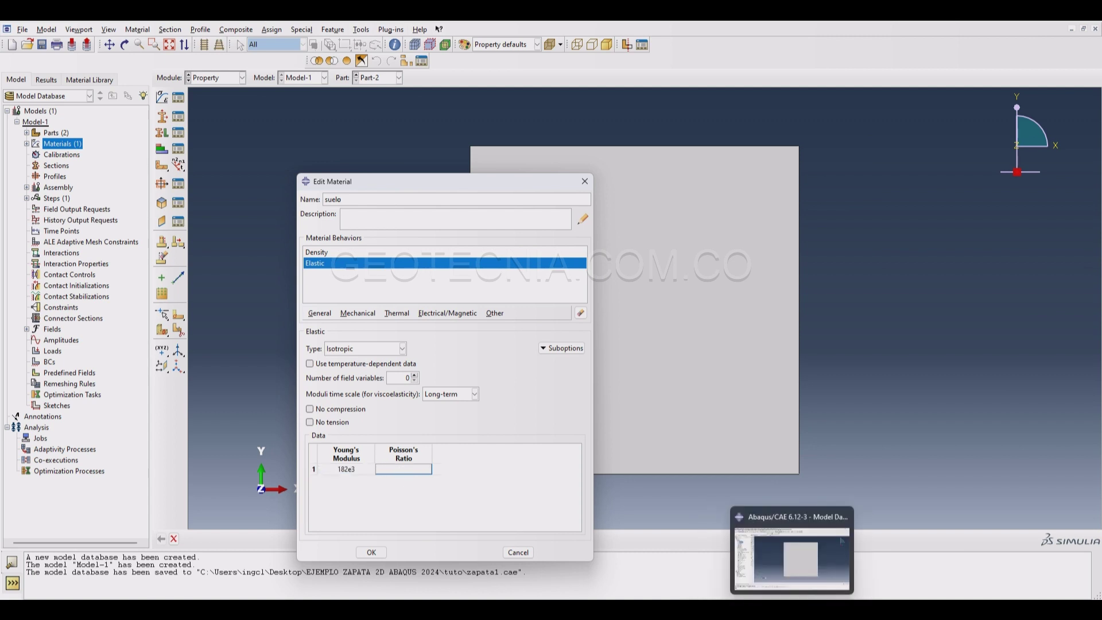
click(714, 610)
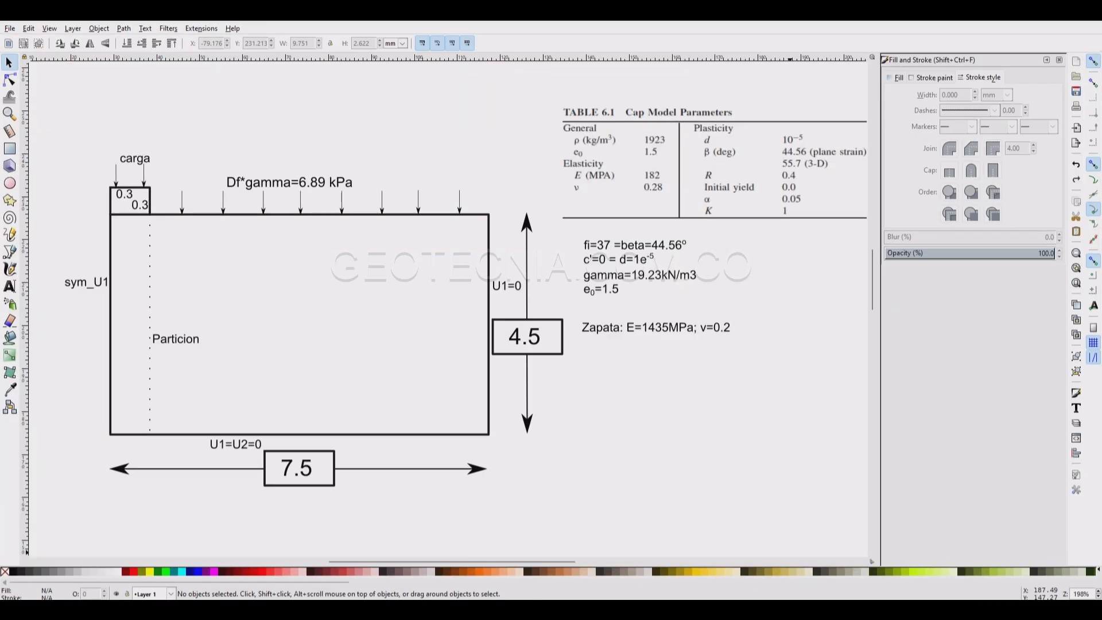
click(714, 610)
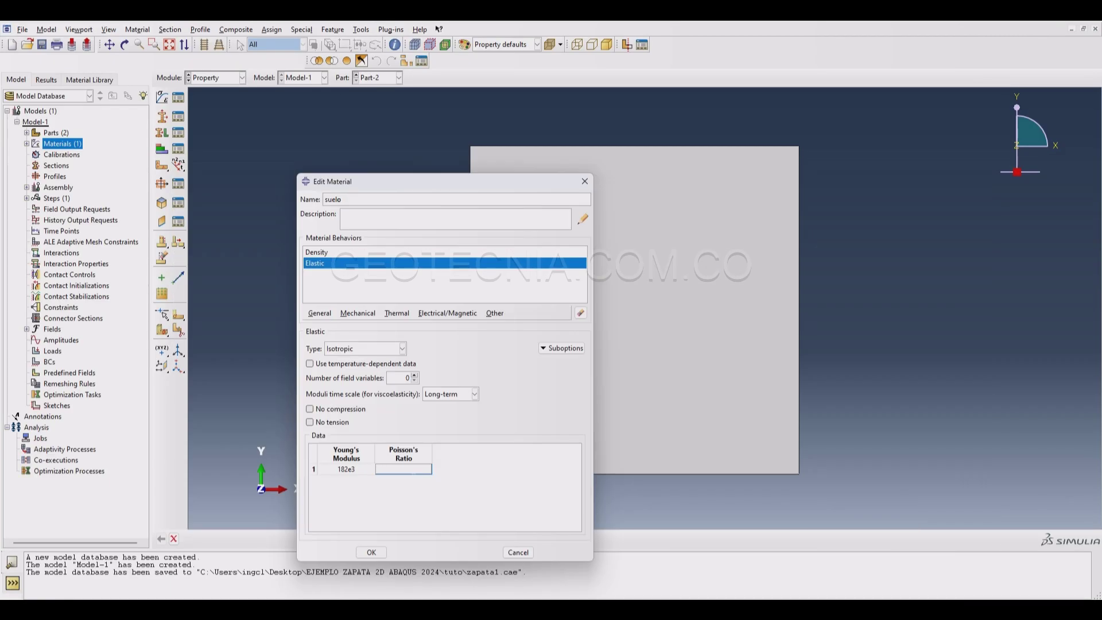
text(8)
Add Cap Plasticity behavior to suelo and consult the plasticity values of the Cap Model Parameters table in Inkscape
click(359, 314)
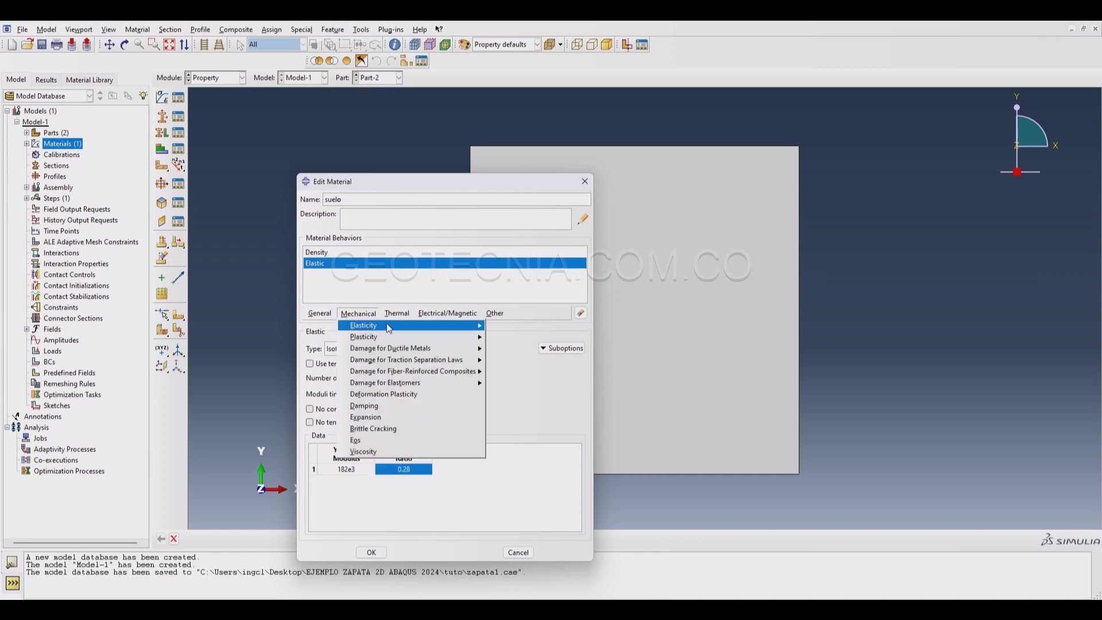
mouse_move(476, 330)
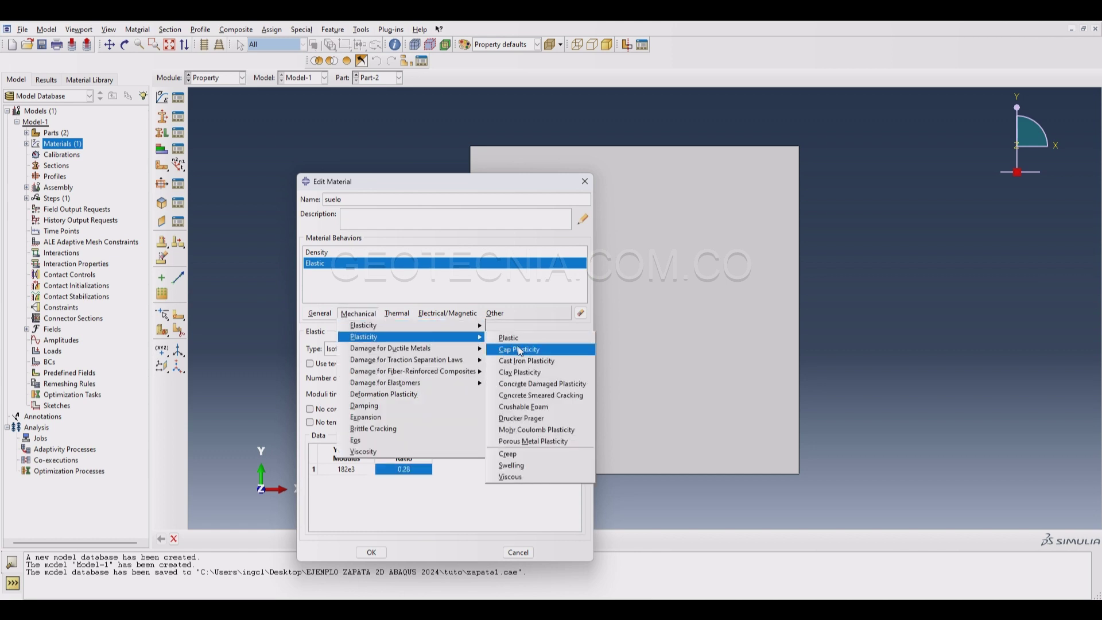
click(519, 348)
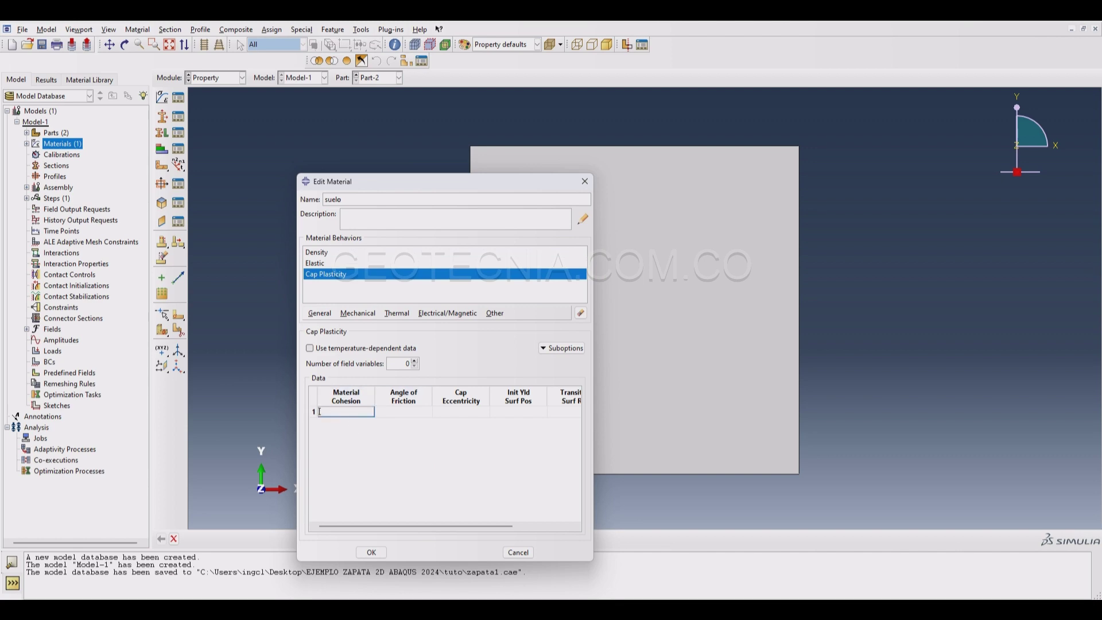
key(alt+Tab)
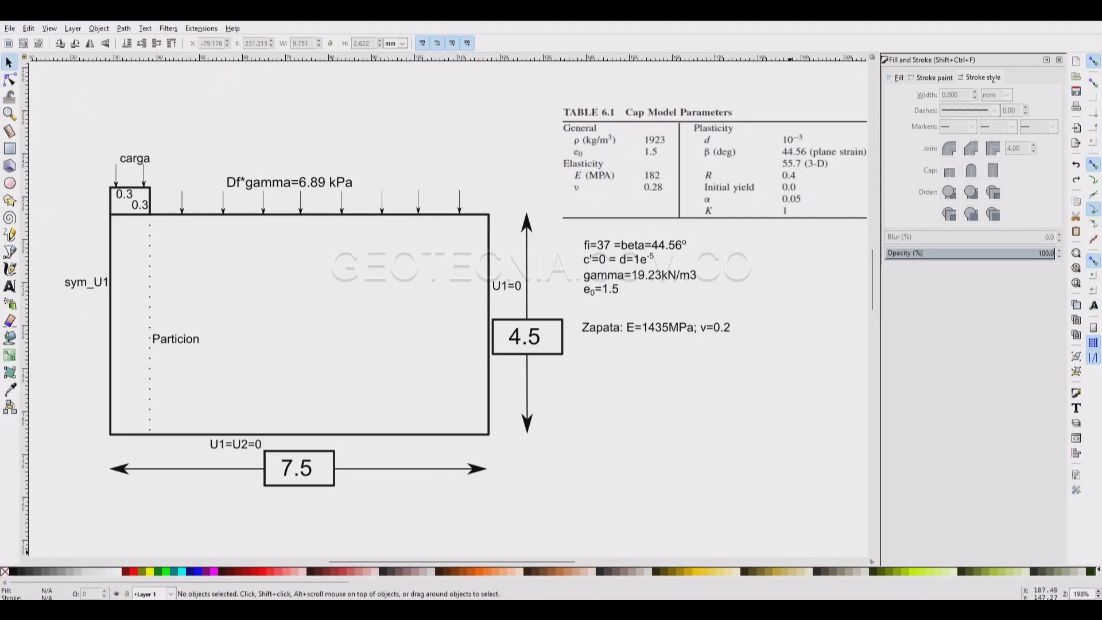
drag(488, 560, 605, 556)
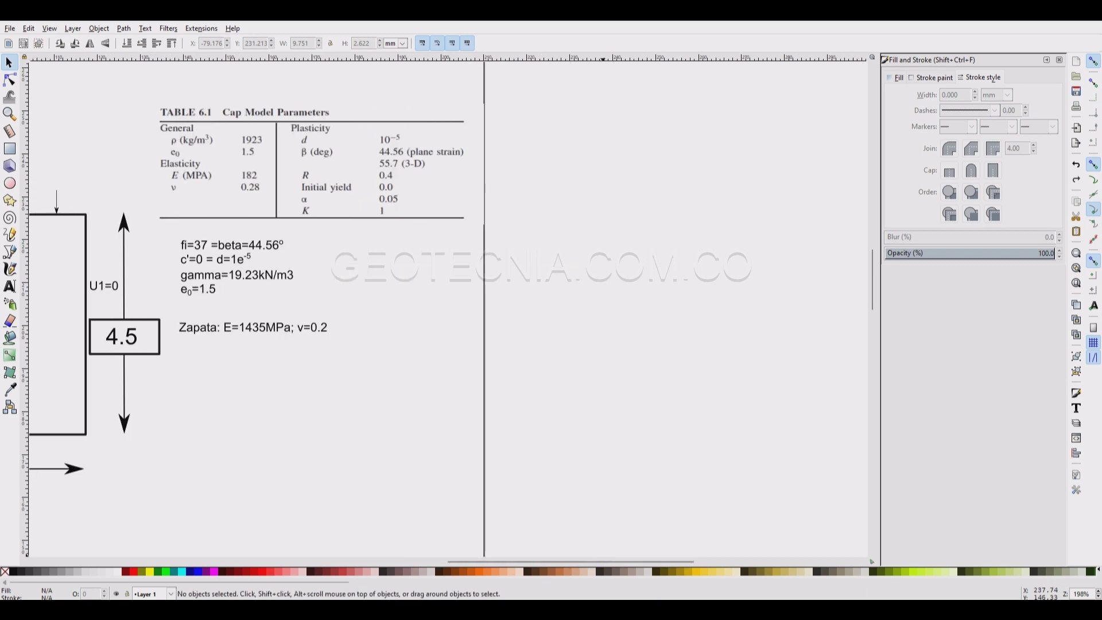
mouse_move(792, 610)
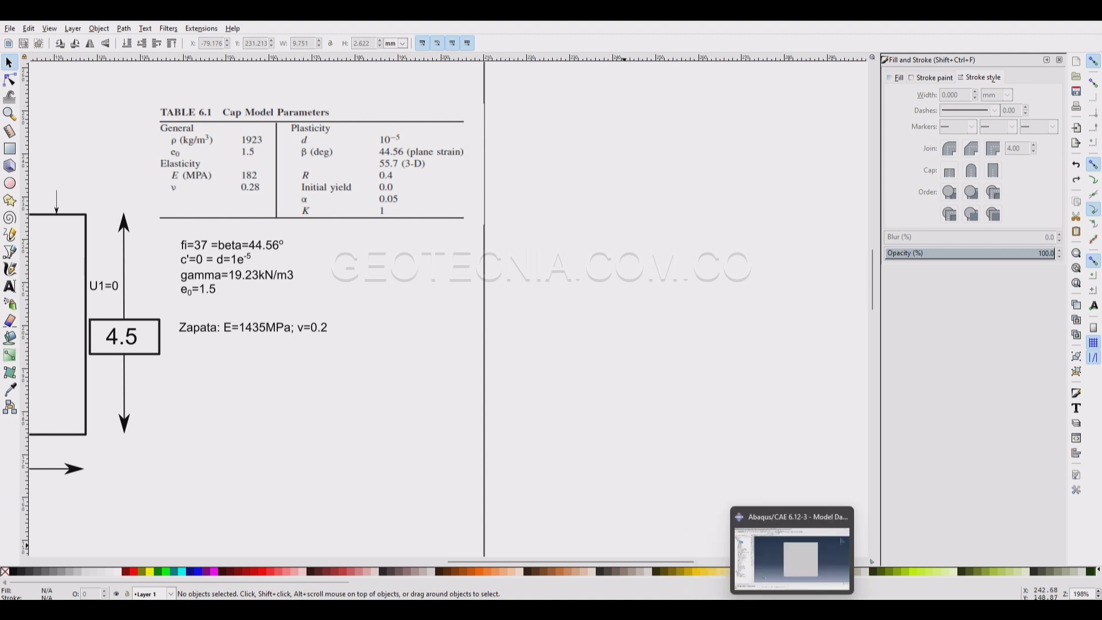
click(792, 610)
key(alt+Tab)
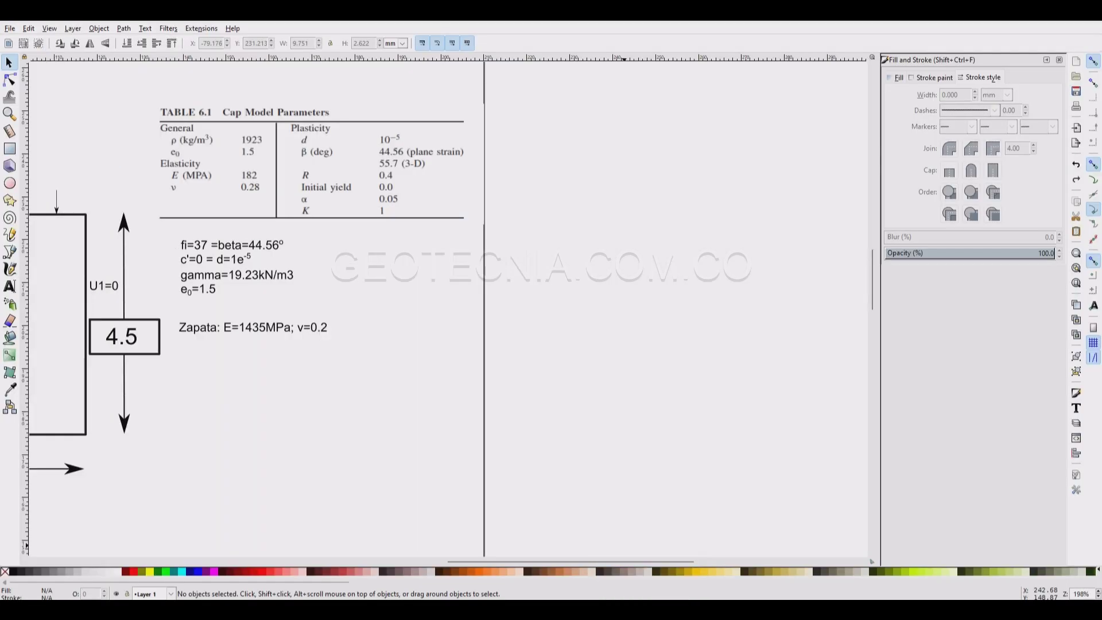
key(alt+Tab)
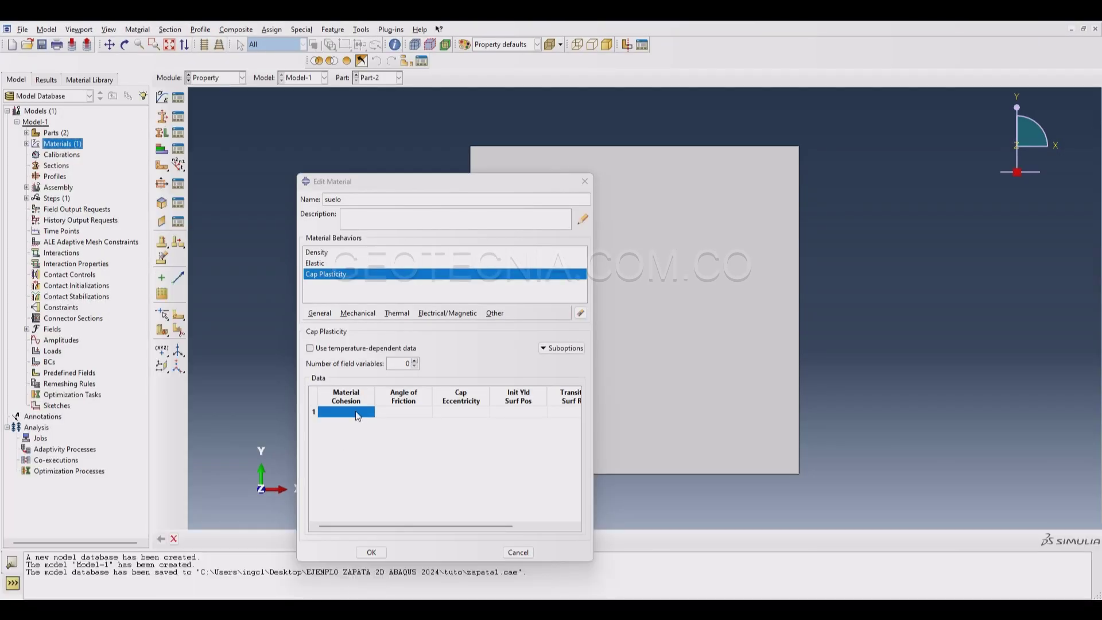
Set suelo's Cap Plasticity material cohesion to 1e-5 and angle of friction to 44.56, rechecking the parameter table in Inkscape
click(357, 413)
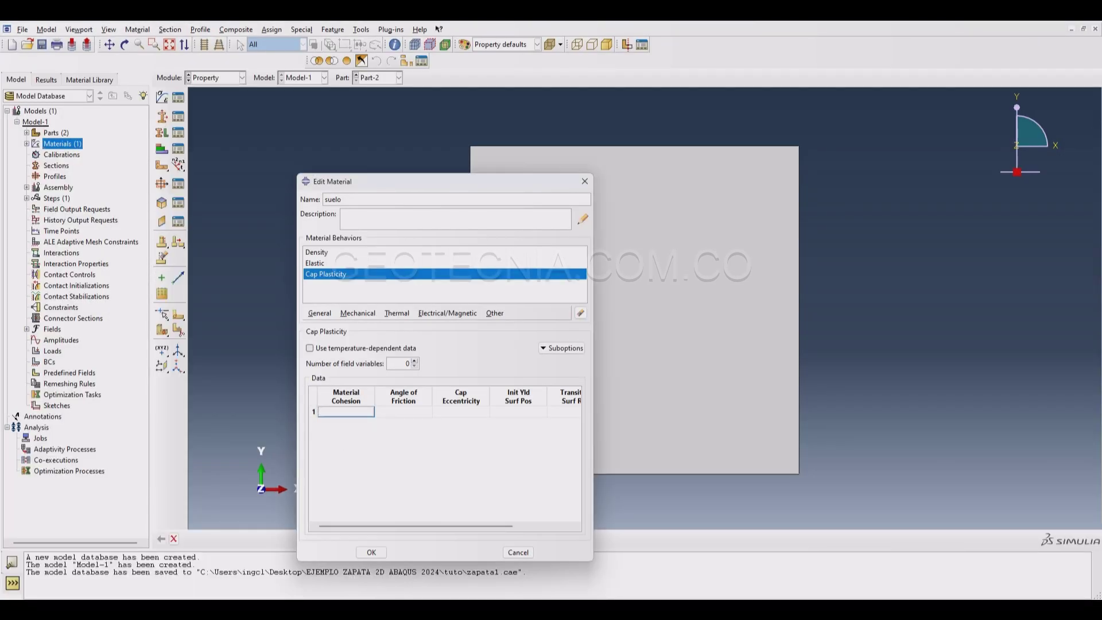
key(alt+Tab)
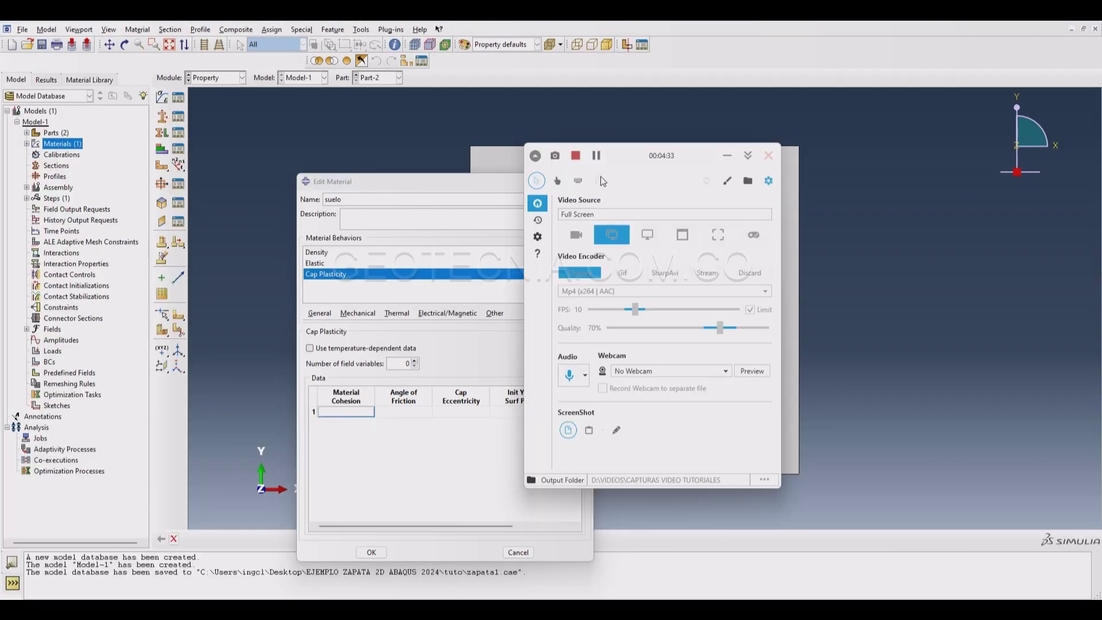
click(597, 157)
click(322, 412)
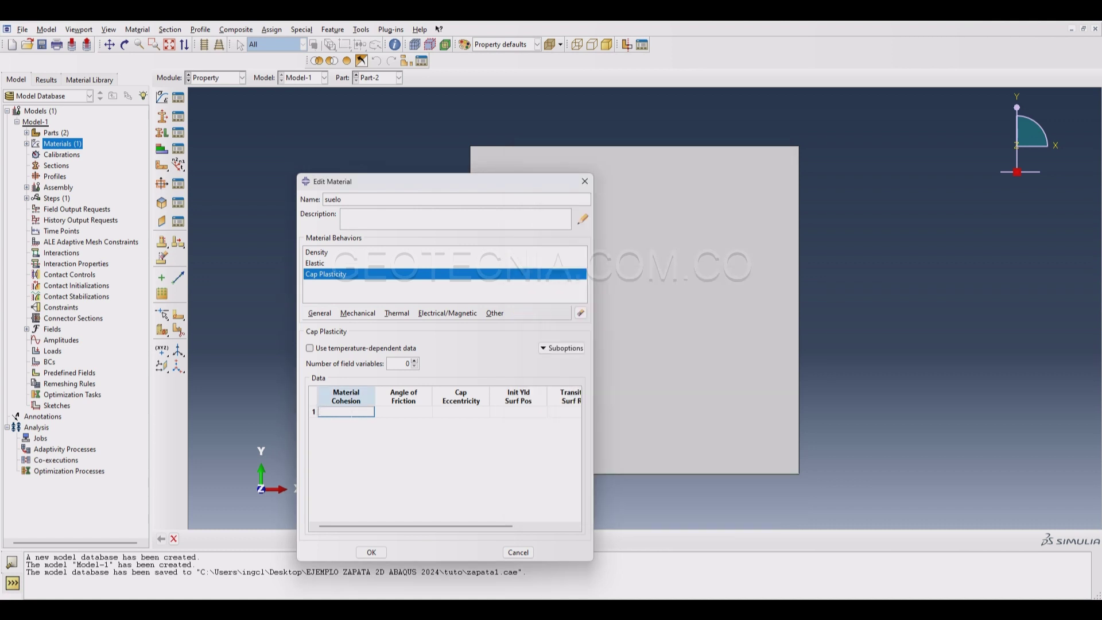
text(1e-5)
key(alt+Tab)
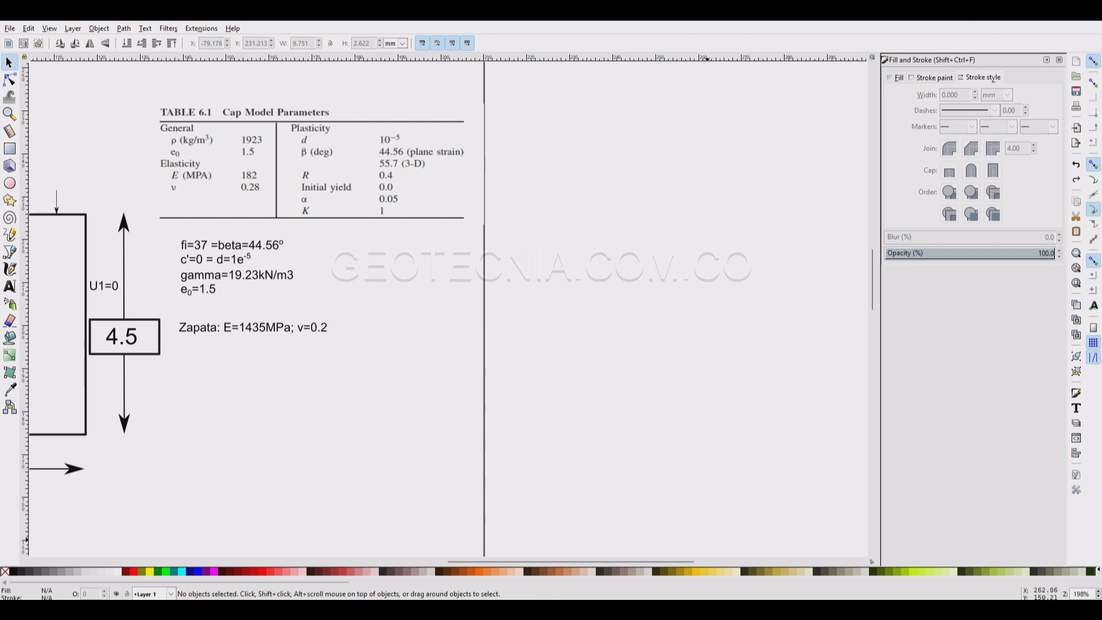
key(alt+Tab)
click(378, 412)
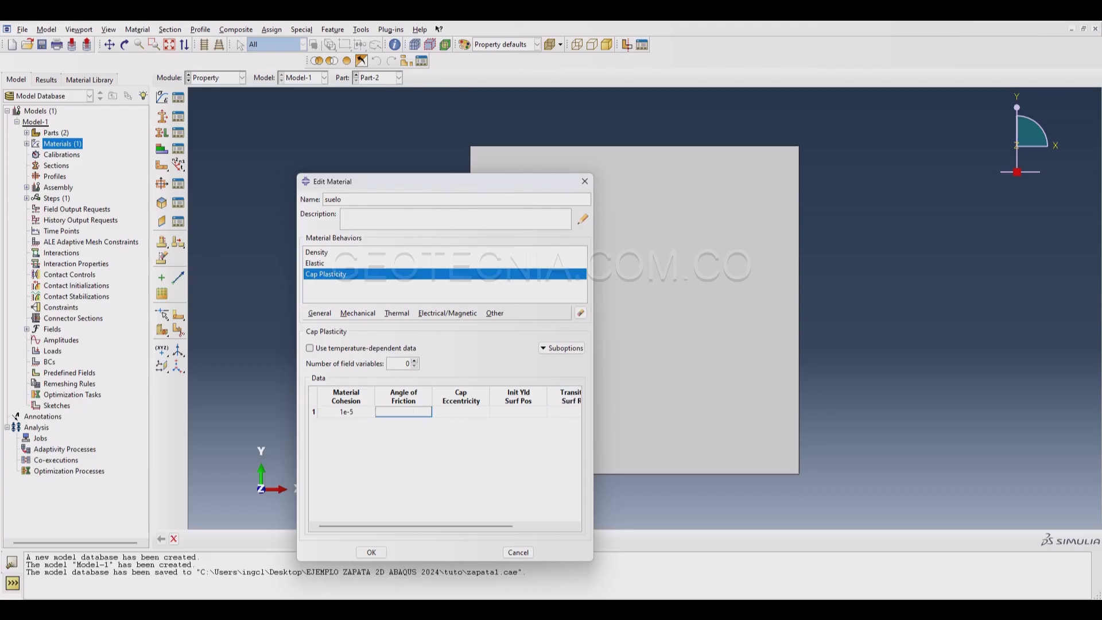
text(44.56)
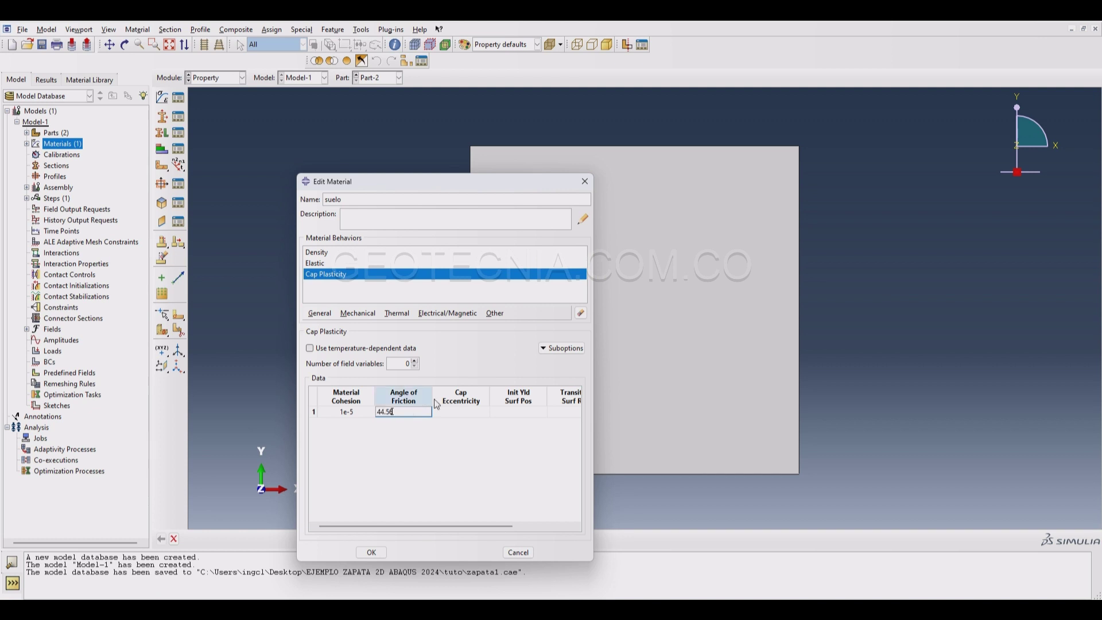
Set suelo's cap eccentricity to 0.4, checking the consolidation figure in the PDF and the Cap Model Parameters table in Inkscape
click(466, 414)
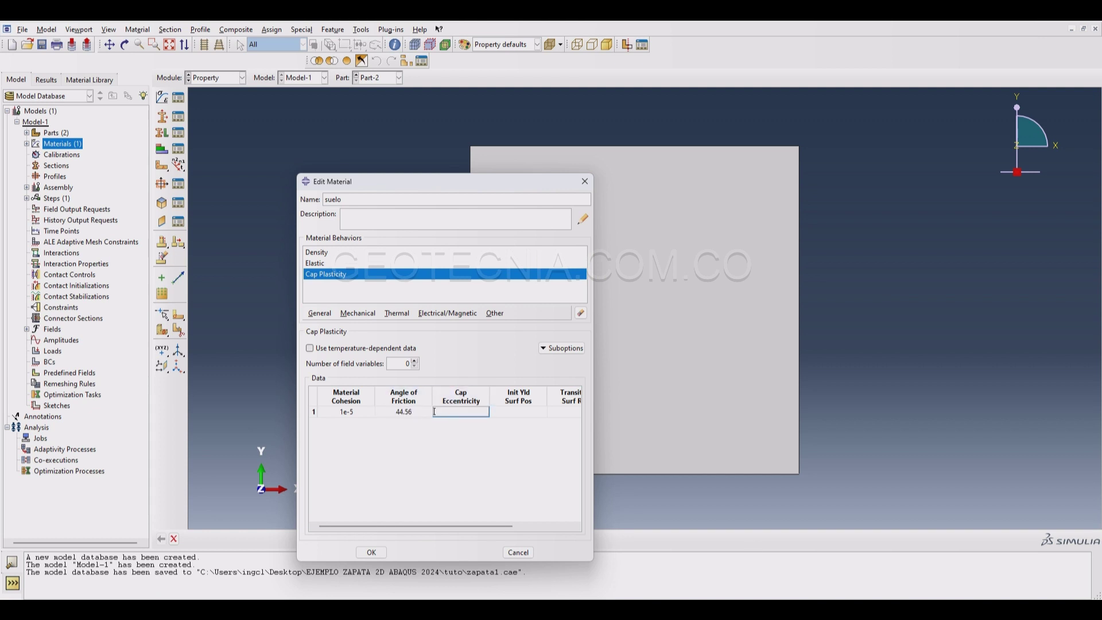
key(alt+Tab)
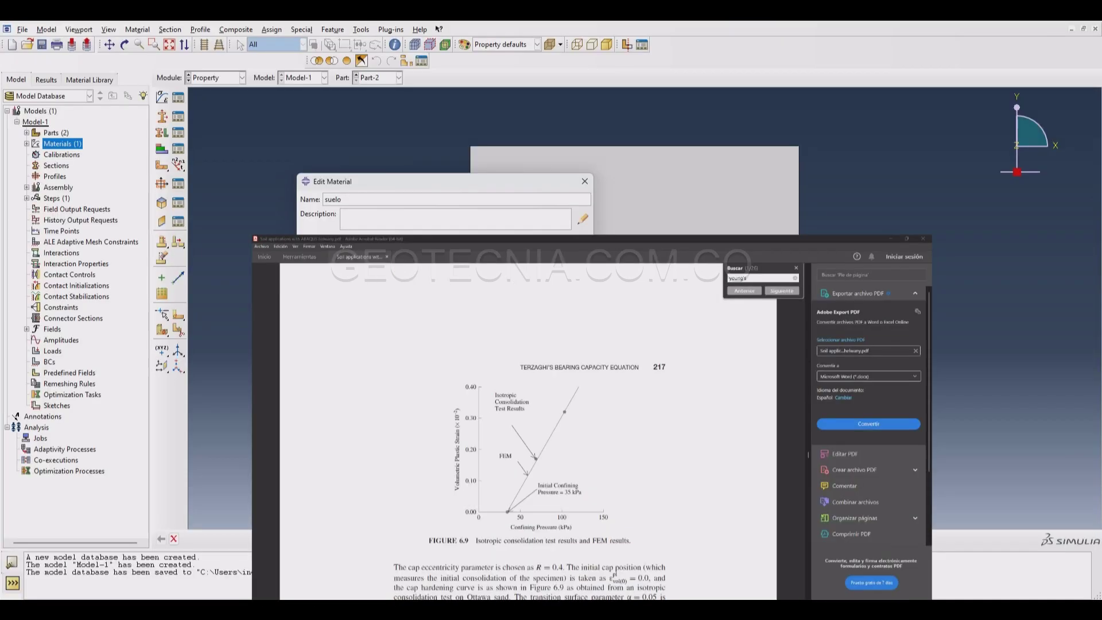
key(alt+Tab)
key(alt+Tab)
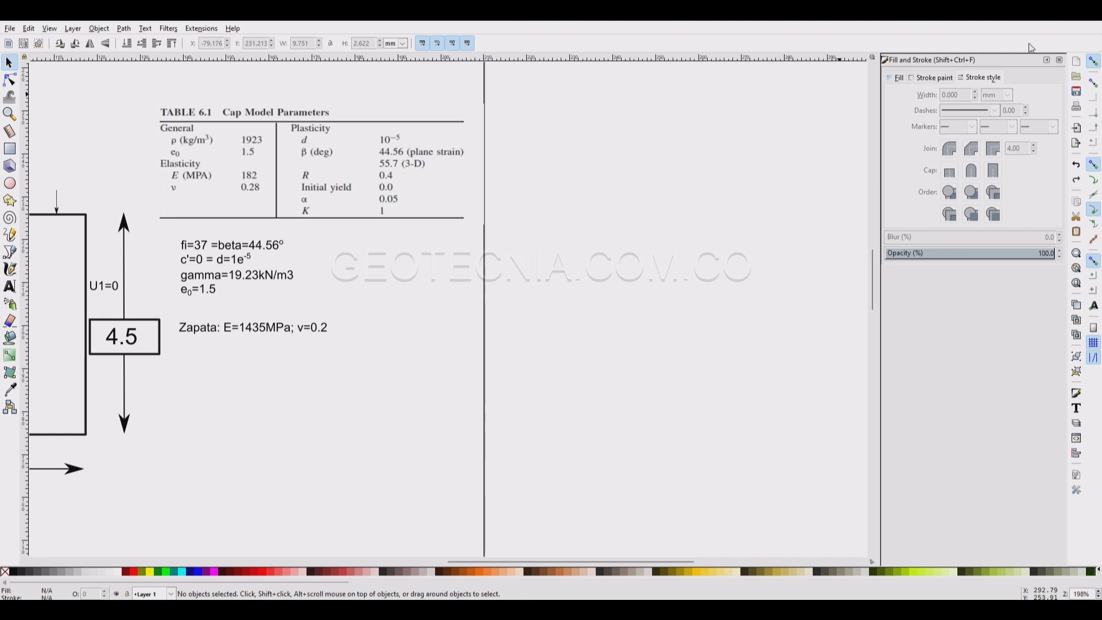
key(alt+Tab)
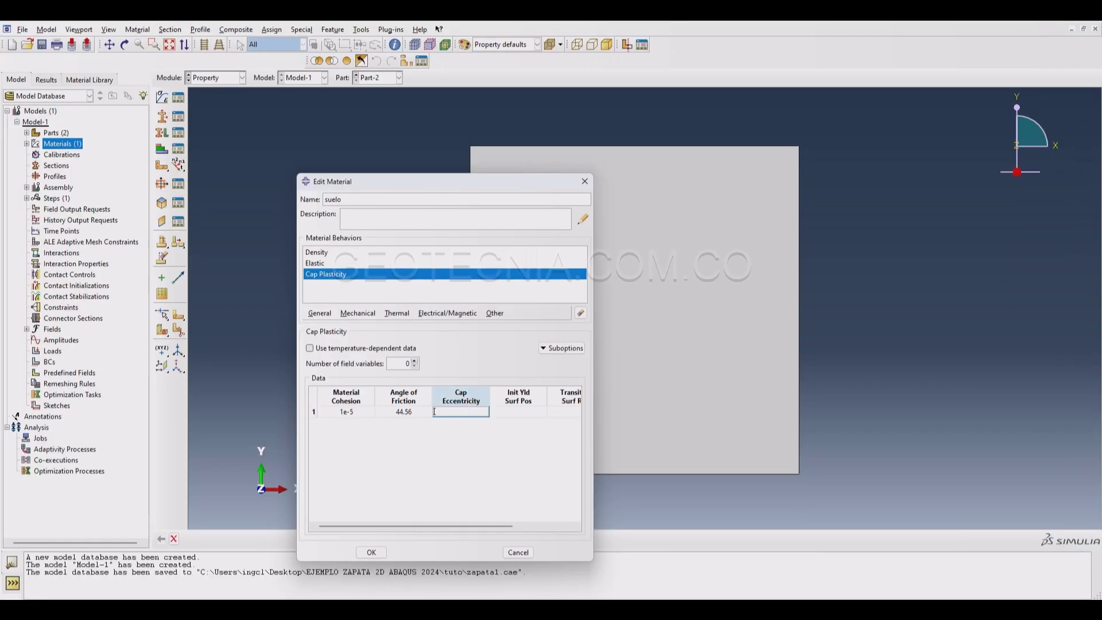
text(0.4)
Set suelo's initial yield surface position to 0, transition surface radius to 0.05 and flow stress ratio to 1
click(505, 411)
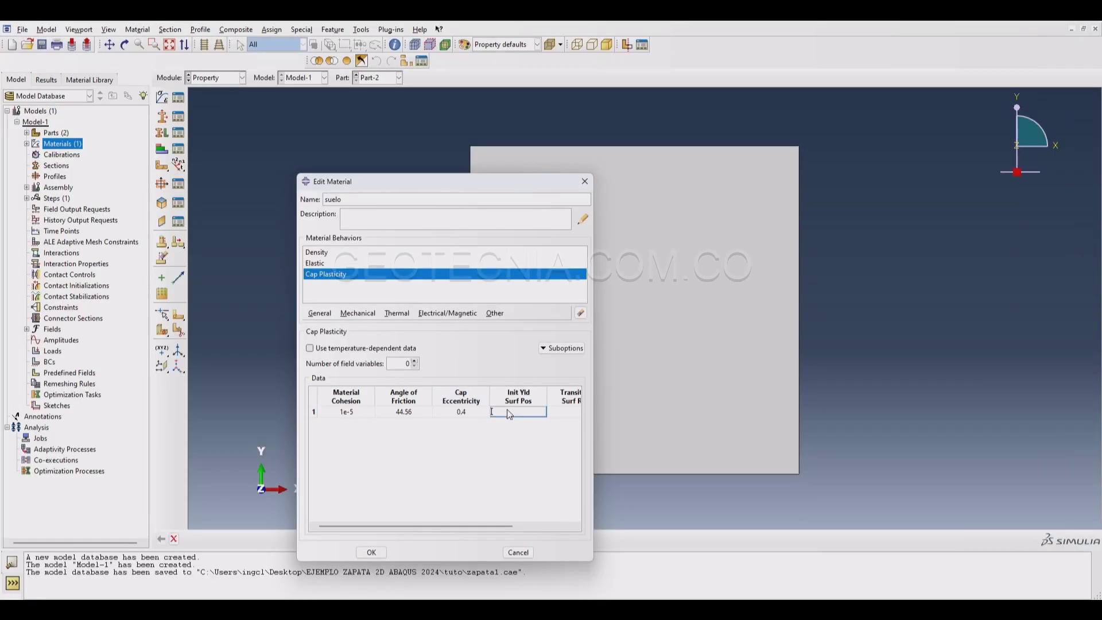
text(0)
click(562, 414)
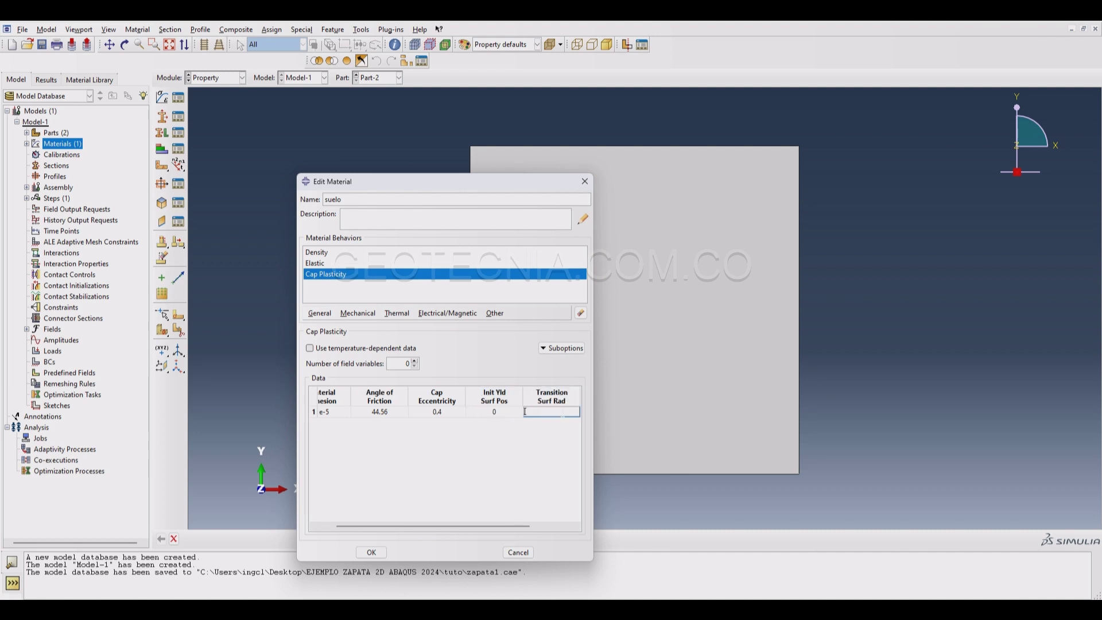
text(0.05)
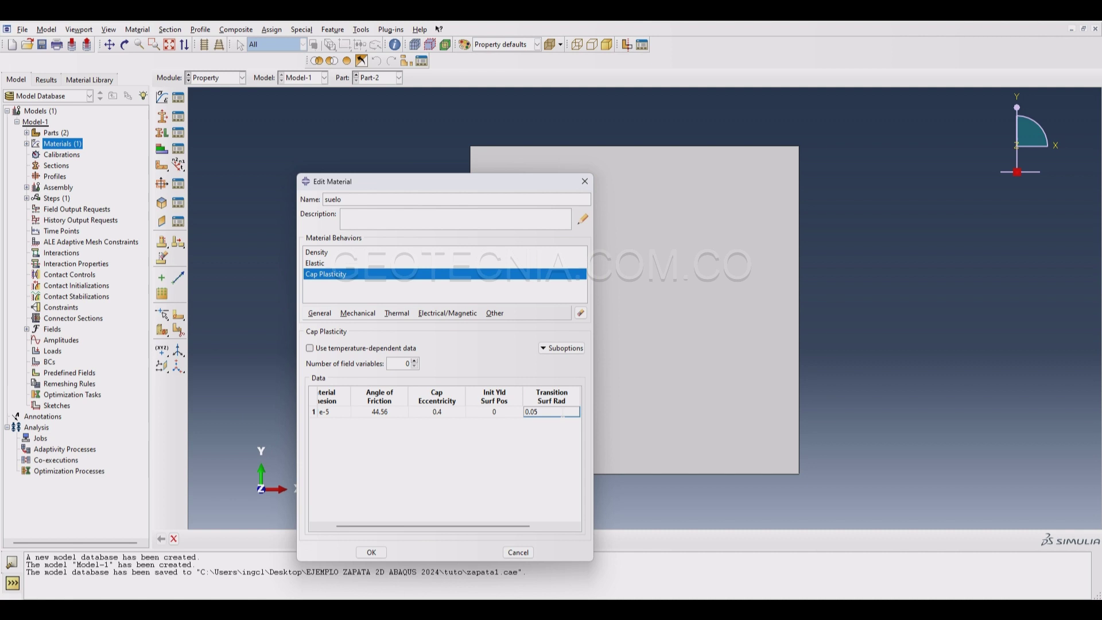
drag(505, 526, 594, 525)
click(525, 412)
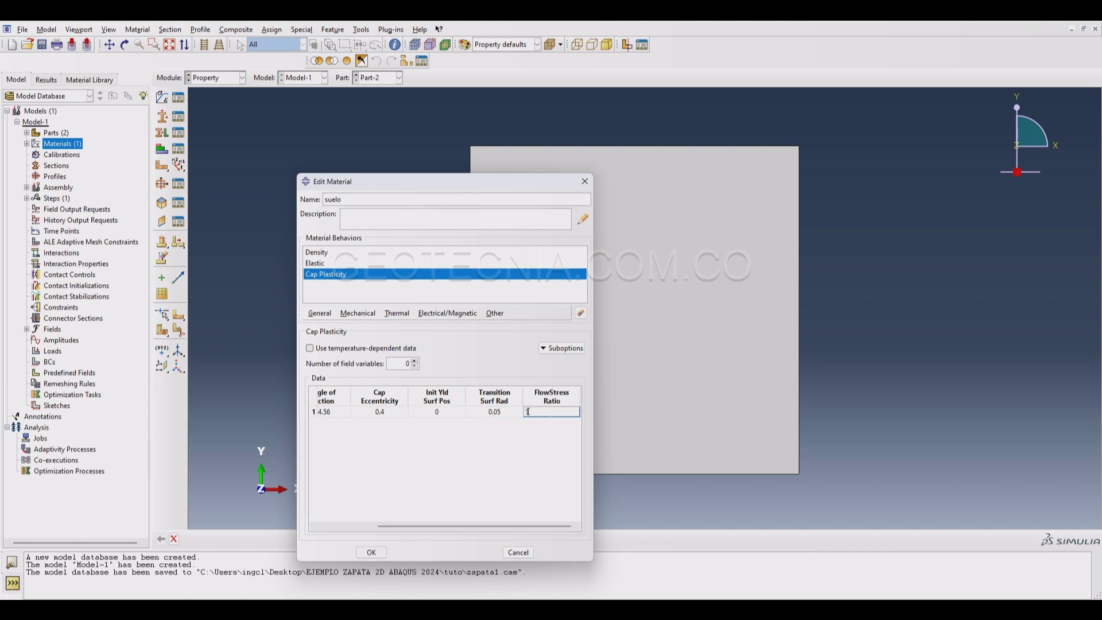
key(Return)
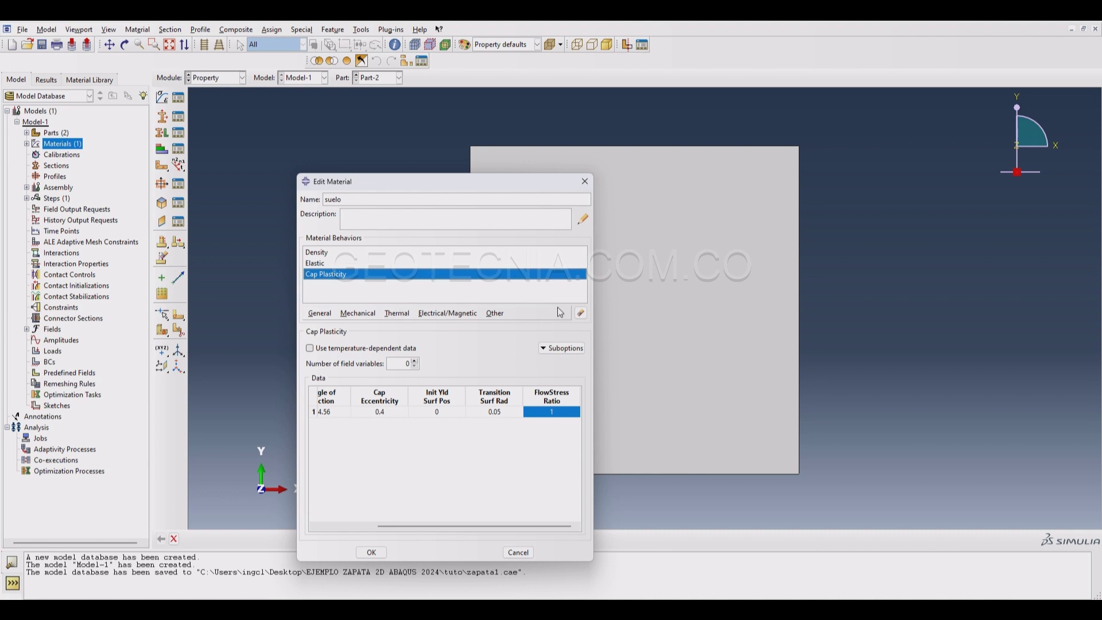
Add the Cap Hardening suboption to suelo's Cap Plasticity and consult the isotropic consolidation plot in Figure 6.9 of the PDF
click(563, 349)
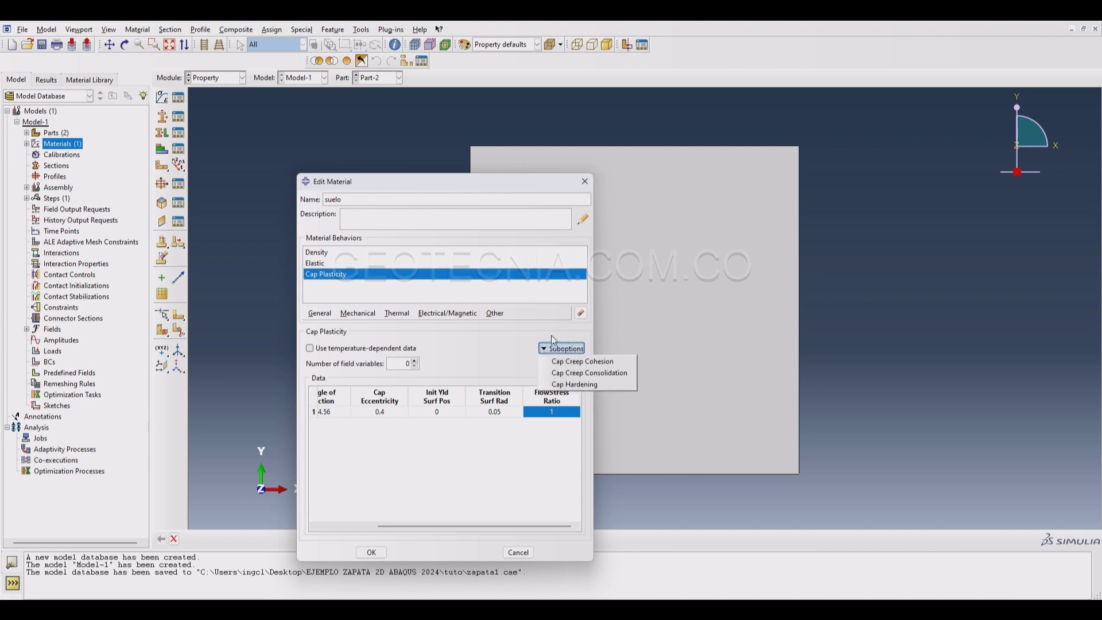
click(562, 349)
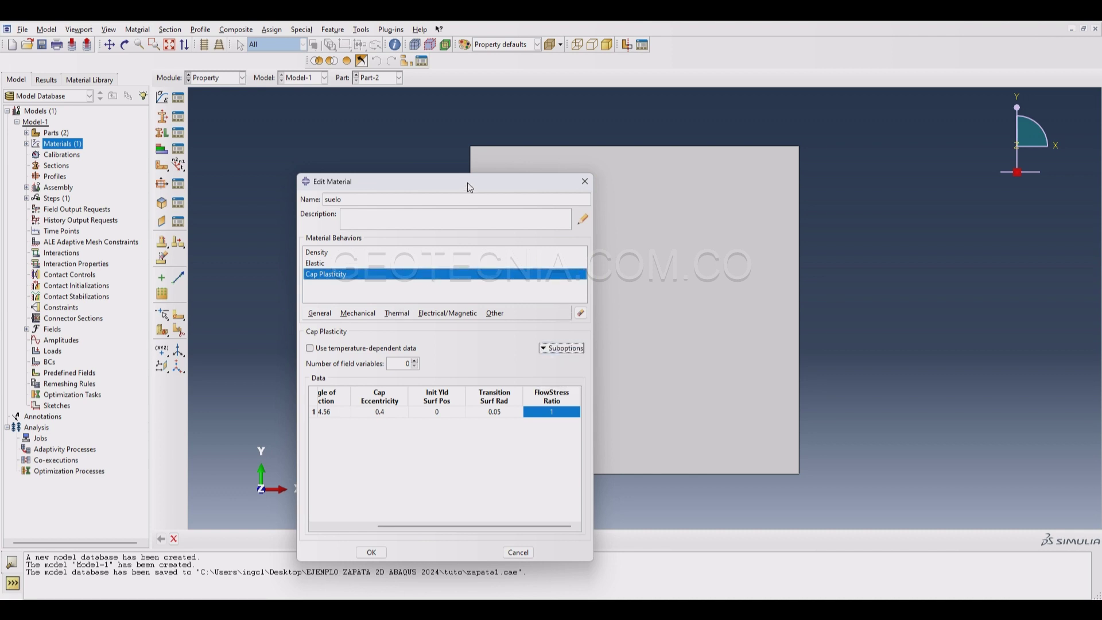
click(563, 349)
click(566, 386)
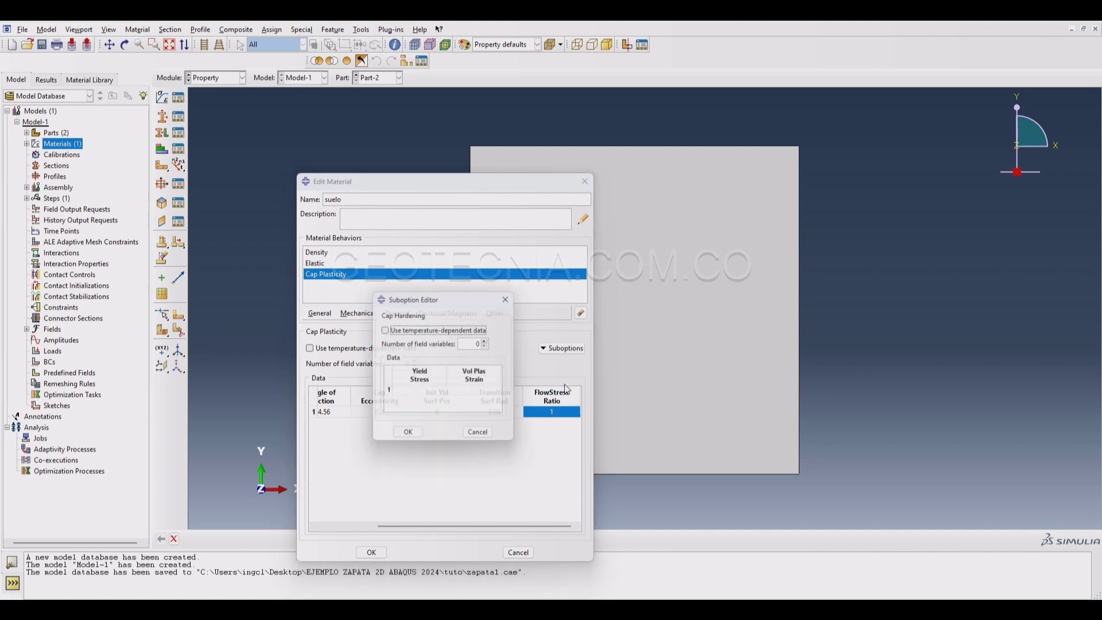
drag(447, 295, 603, 261)
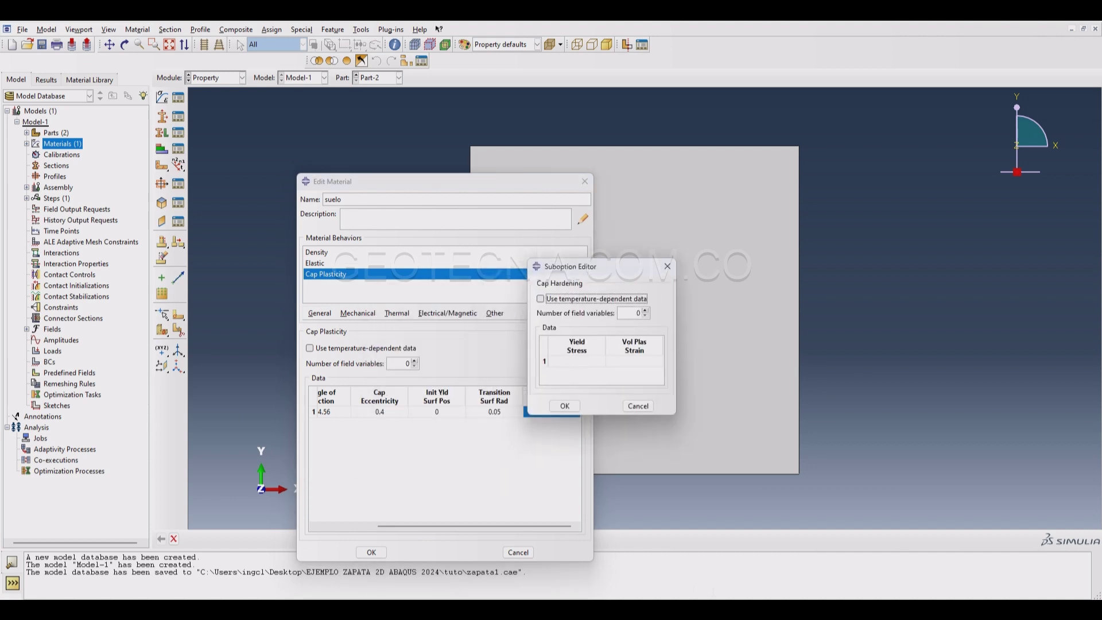
key(alt+Tab)
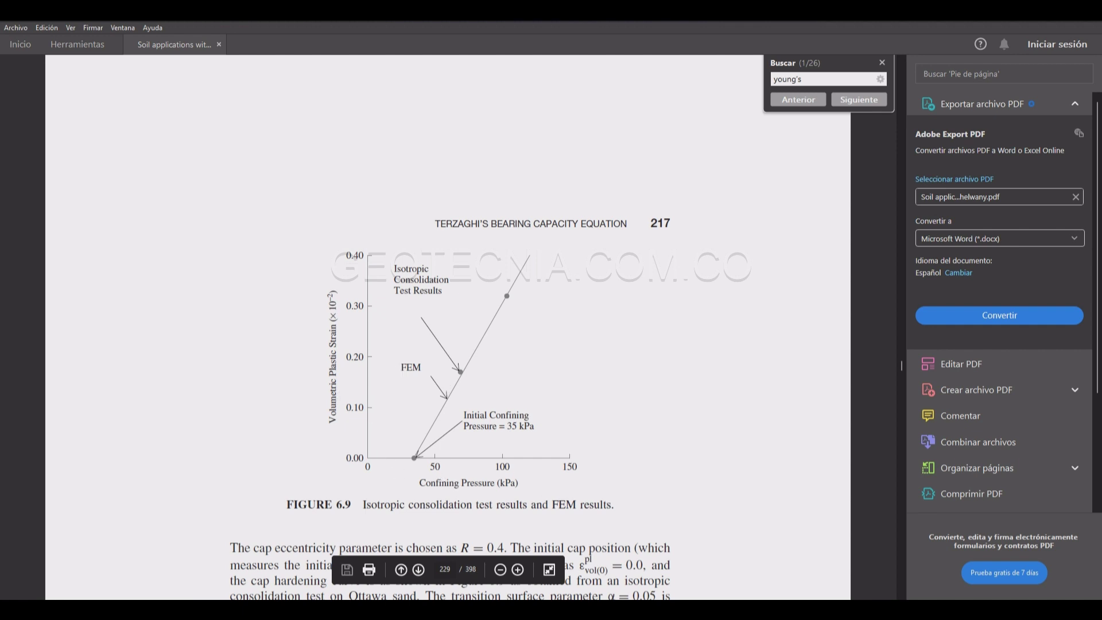
mouse_move(792, 610)
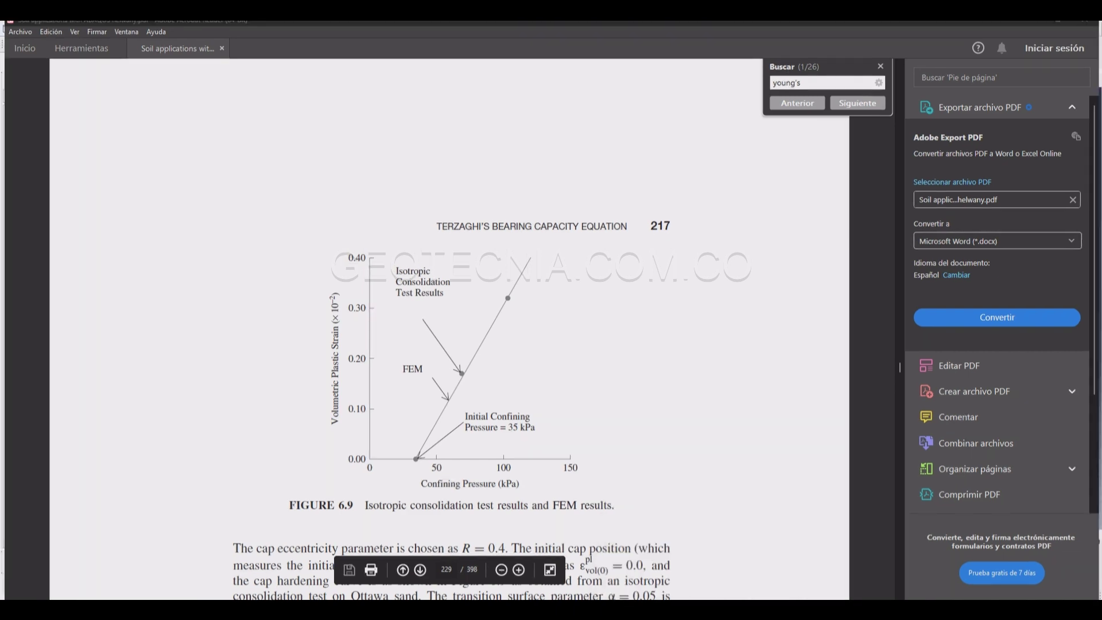
click(792, 610)
click(792, 609)
click(792, 609)
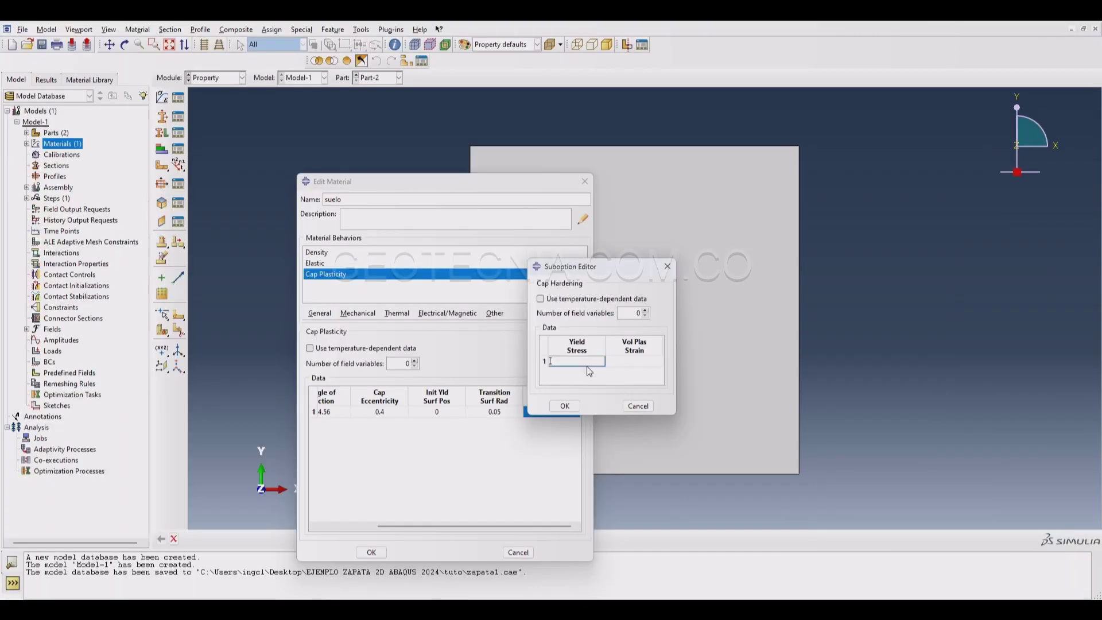
Enter cap hardening yield stress and volumetric plastic strain pairs 35, 0 and 380, 0.016, and save the suelo material
text(35)
key(Tab)
text(0)
key(Tab)
text(380)
click(608, 373)
text(0.01)
click(569, 407)
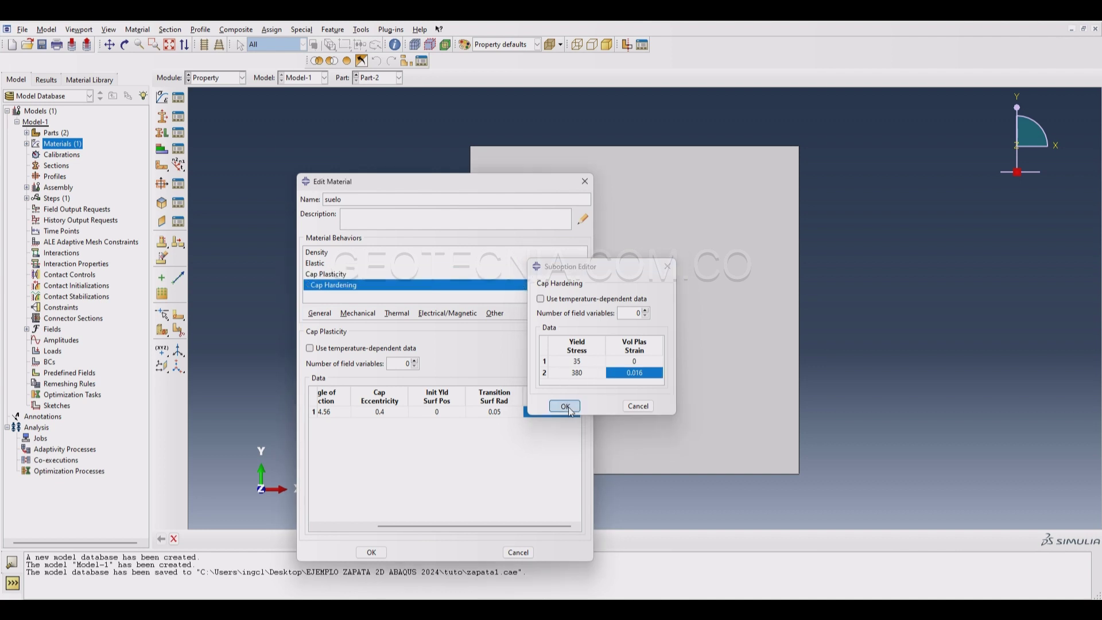
click(371, 553)
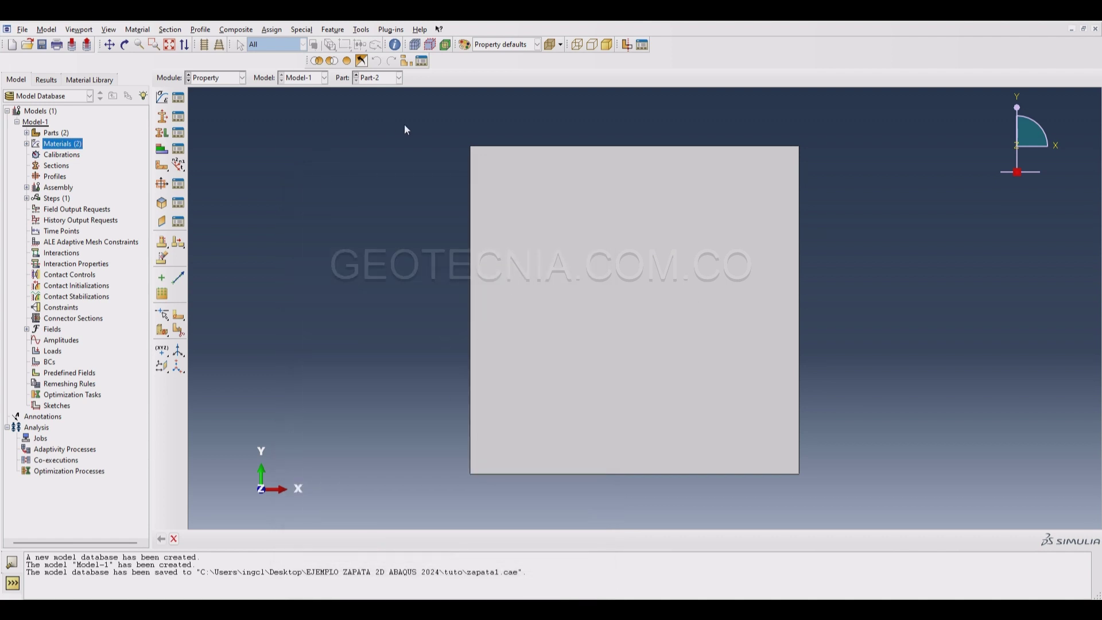
Create a solid homogeneous section named sec-conc using the concreto material
scroll(351, 271, down, 2)
scroll(350, 269, down, 4)
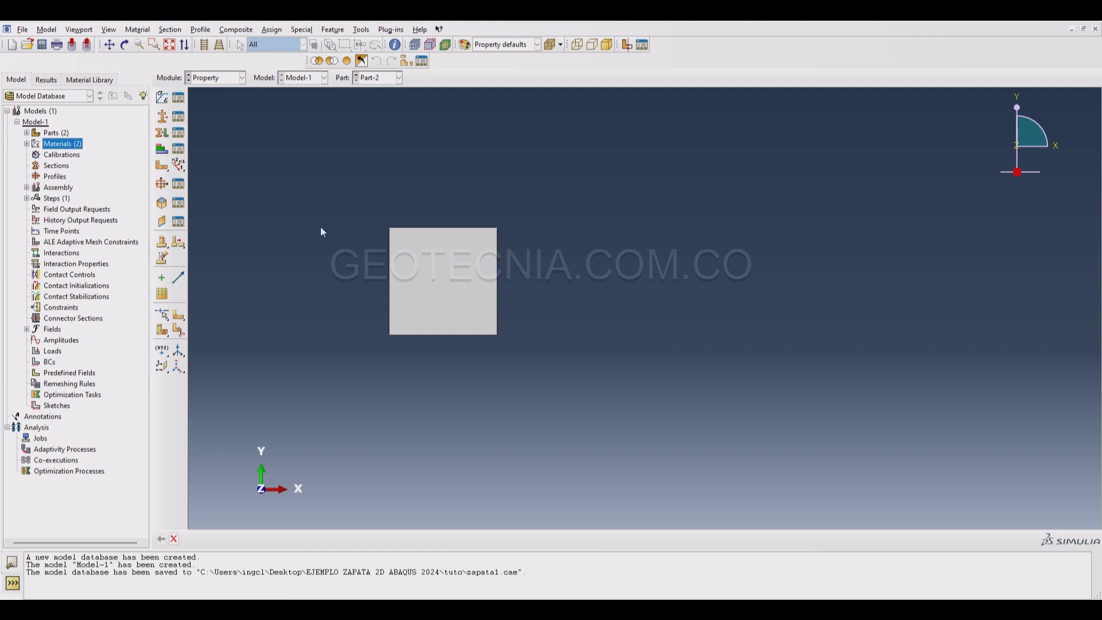
double_click(56, 166)
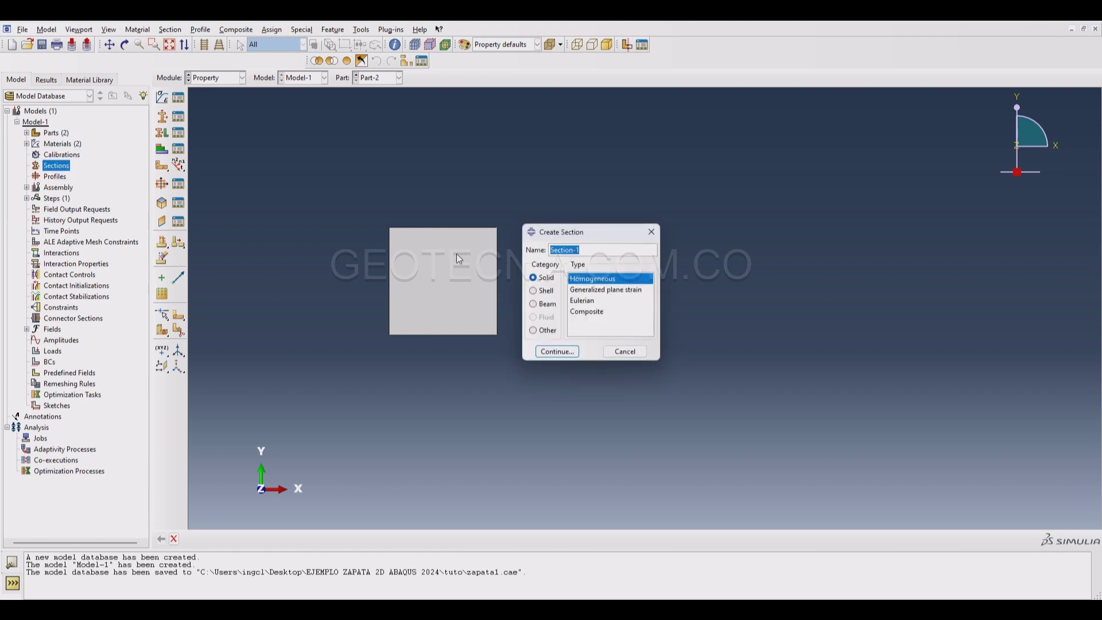
text(sec-conc)
click(557, 352)
click(575, 201)
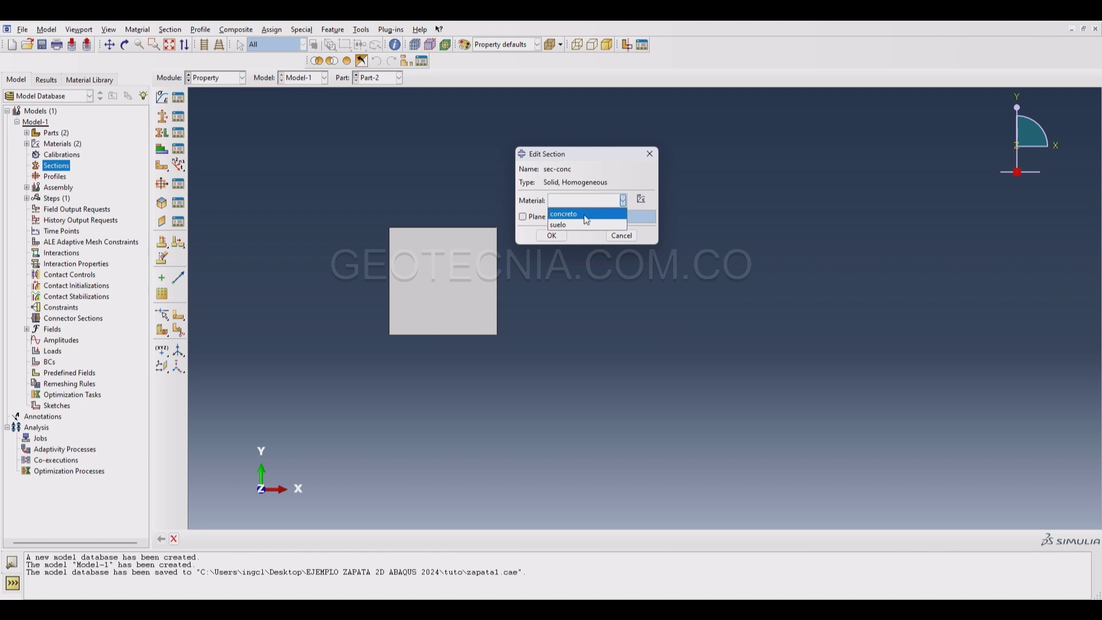
click(572, 215)
click(552, 235)
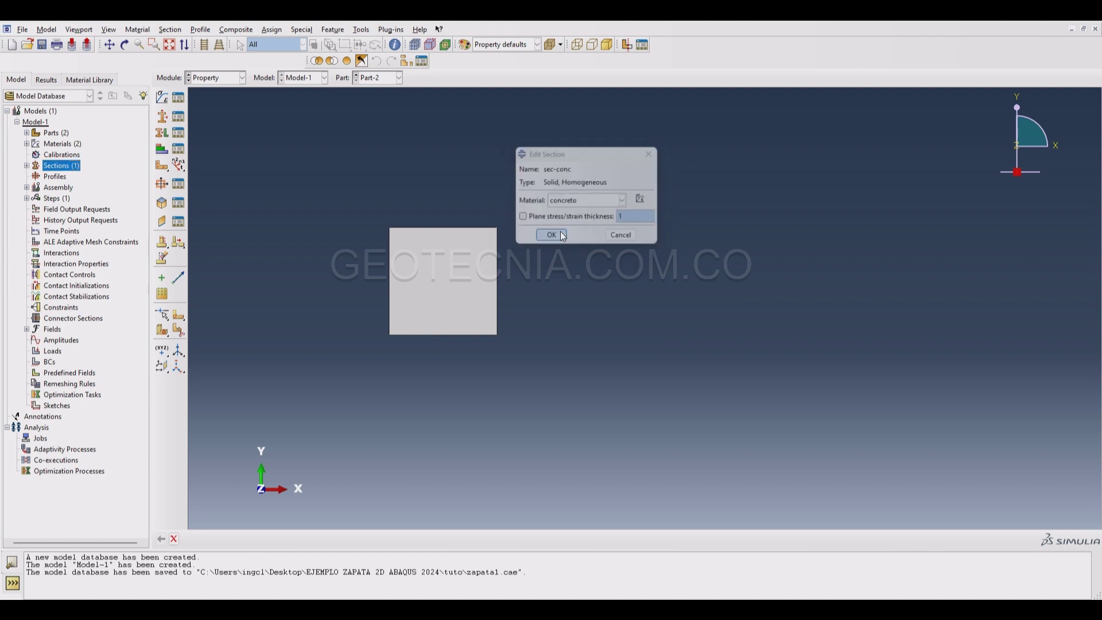
Create a solid homogeneous section named sec-suelo using the suelo material
double_click(57, 166)
text(s)
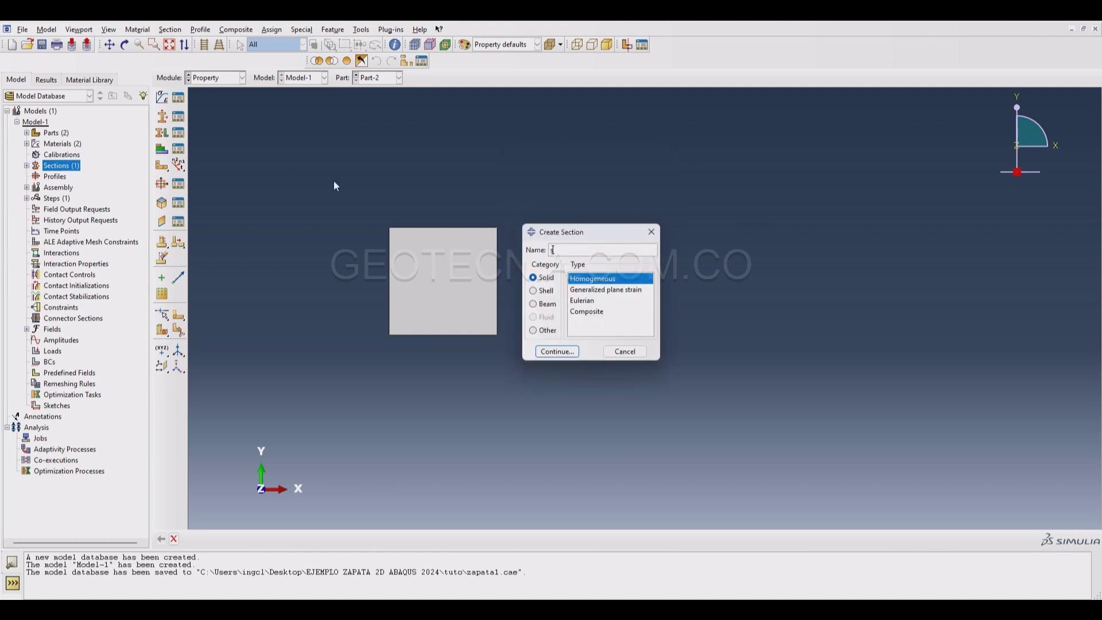
text(ec-suelo)
click(569, 353)
click(570, 201)
click(566, 226)
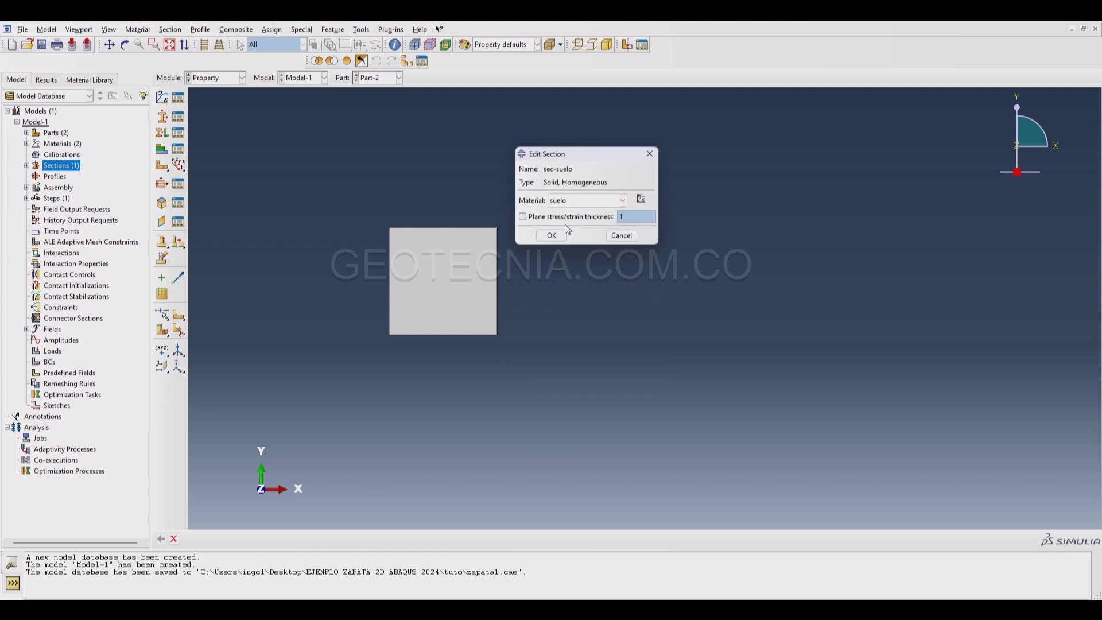
click(553, 237)
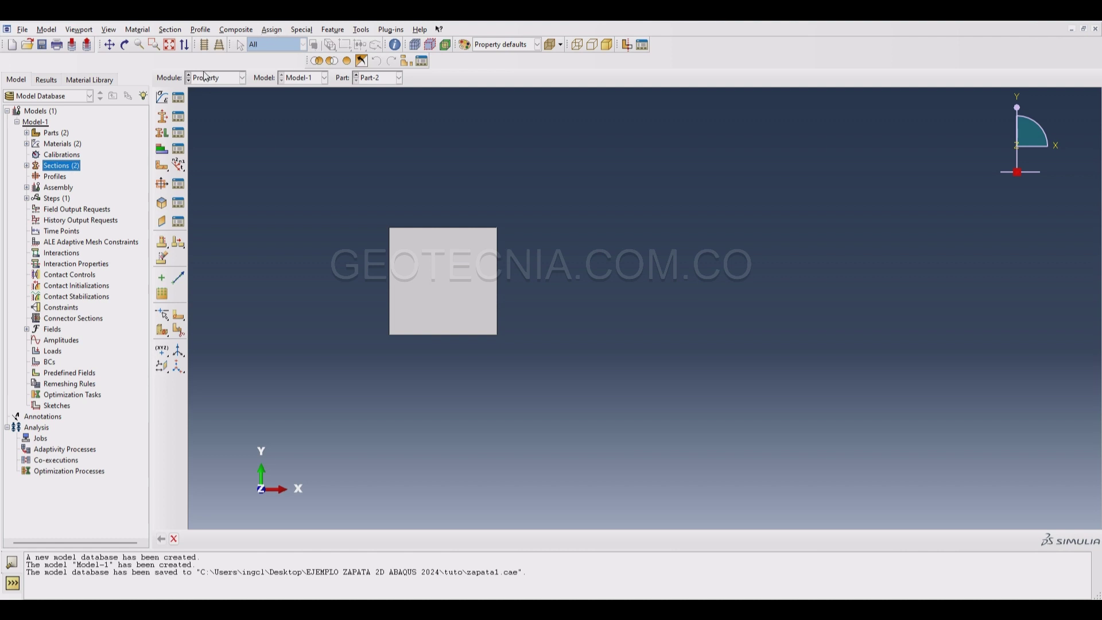
Assign the sec-conc section to the whole square face of Part-2, with thickness taken from the section
click(272, 29)
click(287, 42)
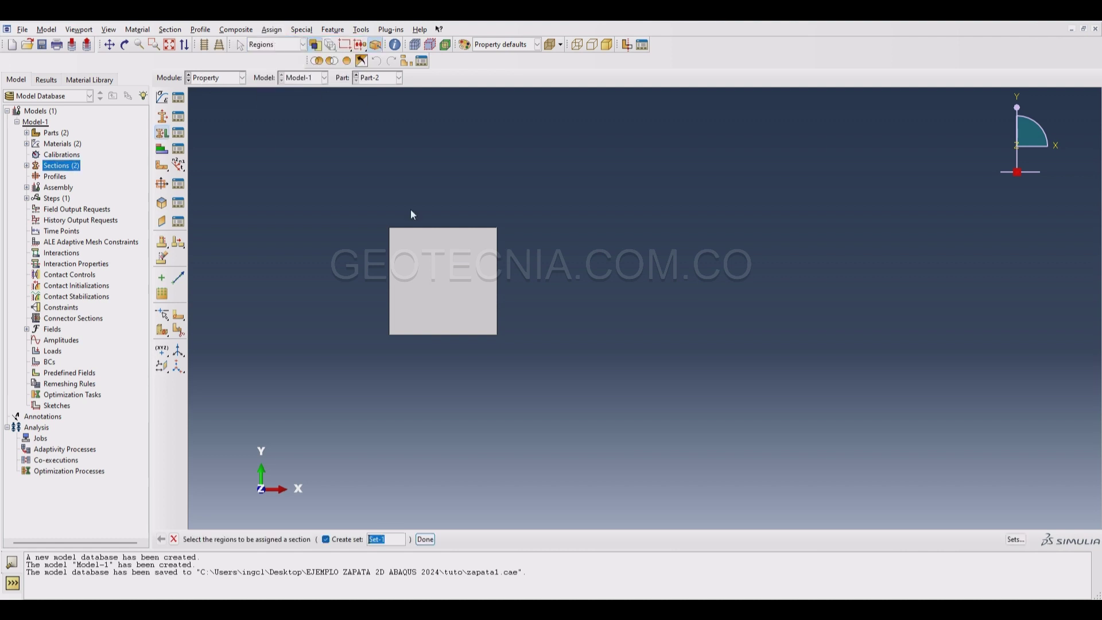
click(425, 281)
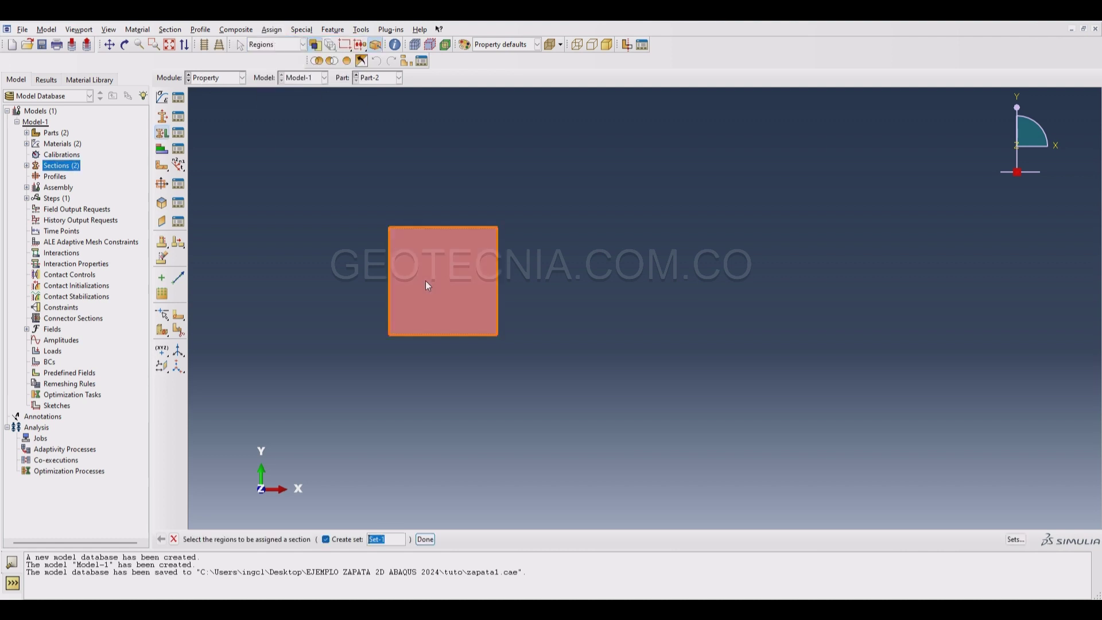
click(425, 540)
click(514, 424)
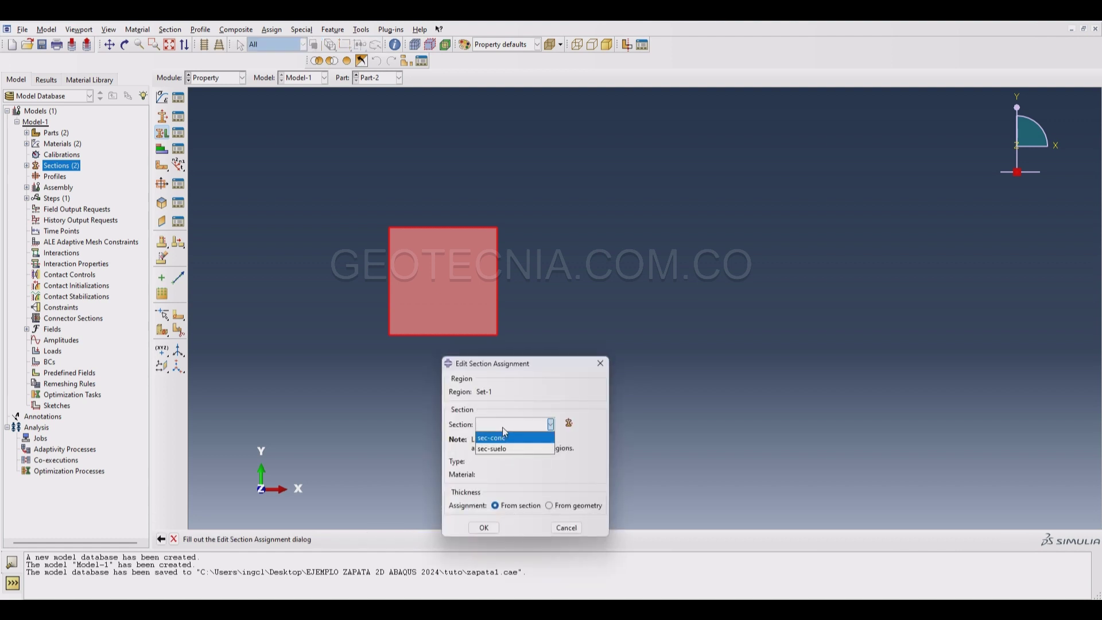
click(499, 439)
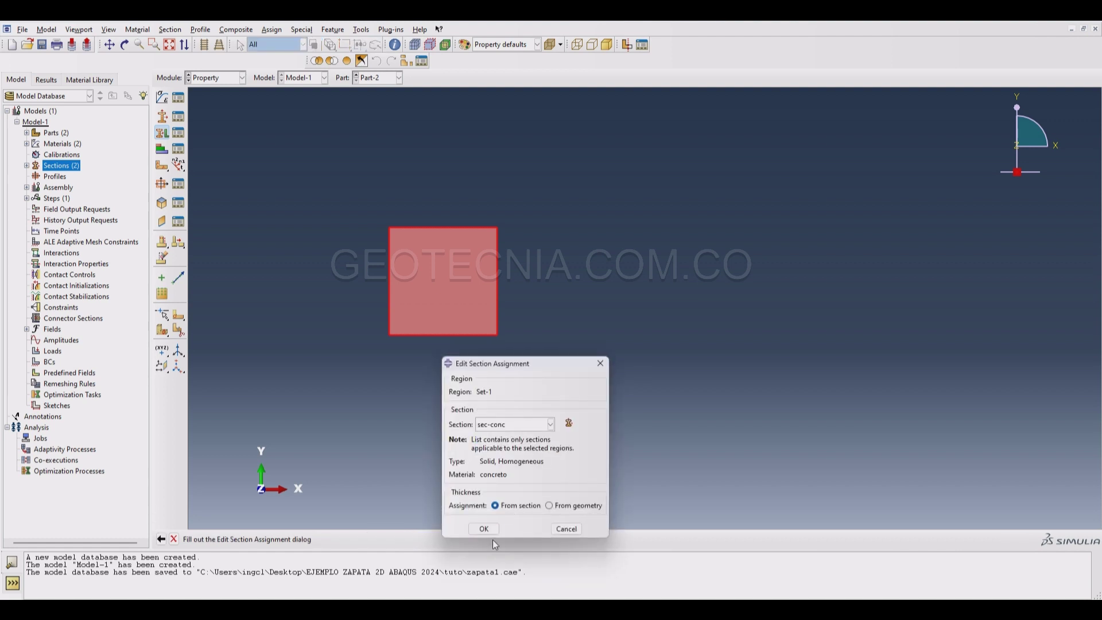
click(484, 528)
Switch to Part-1 and assign the sec-suelo section to both of its regions
click(382, 79)
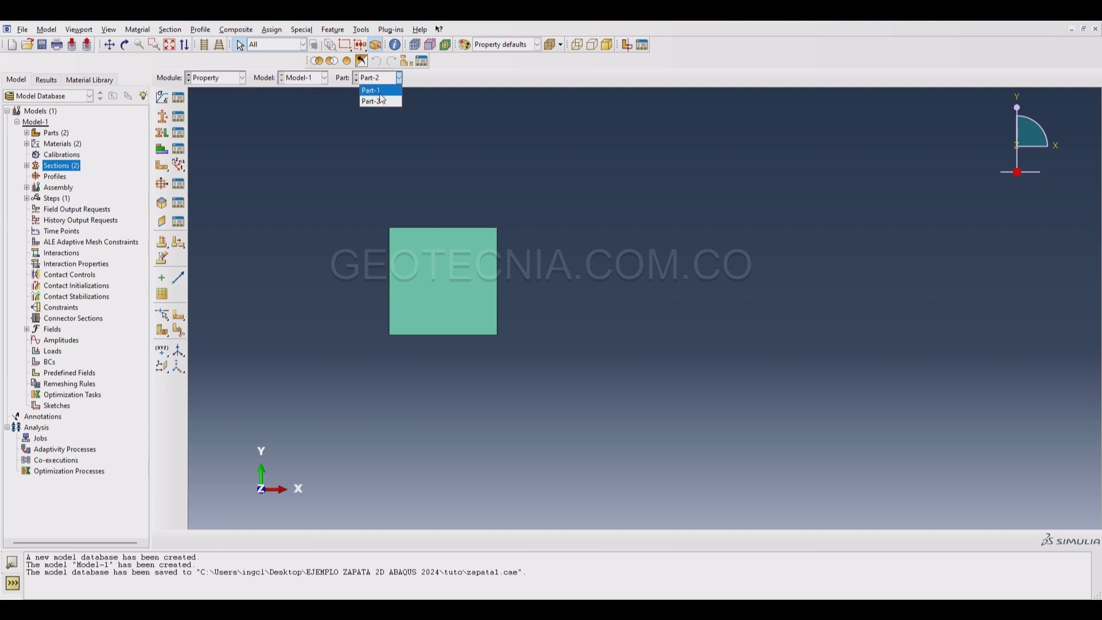
click(374, 91)
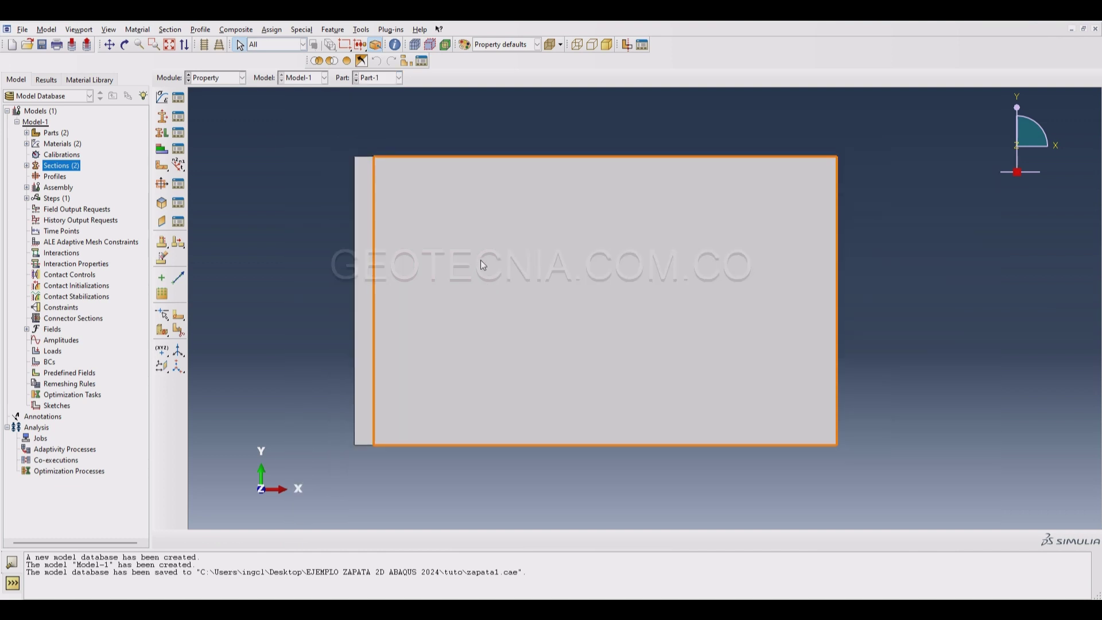
click(272, 29)
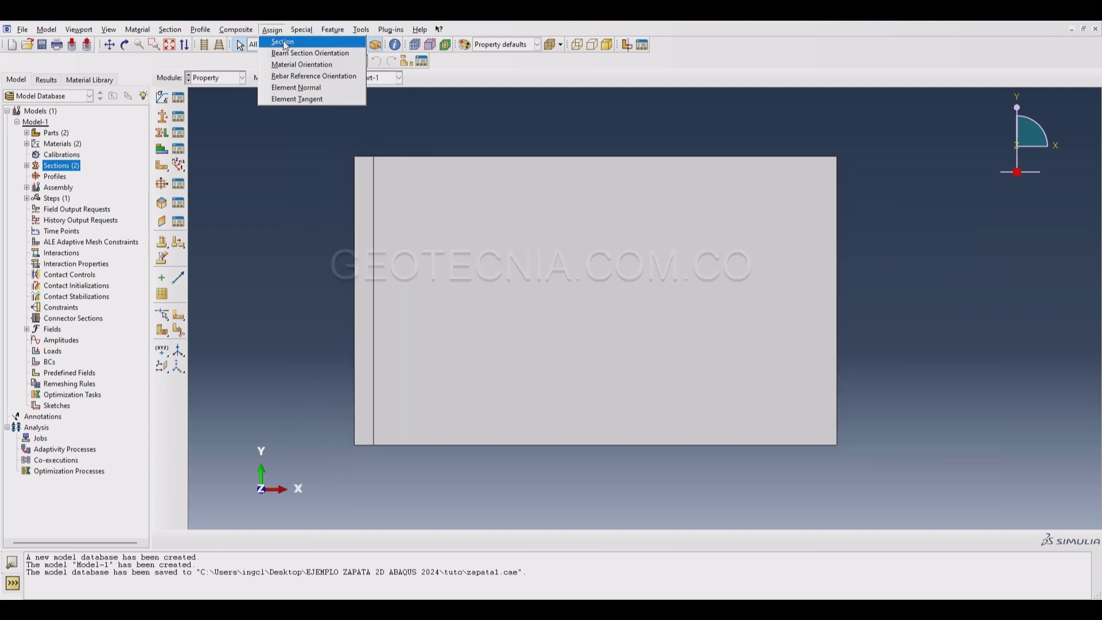
click(284, 43)
drag(300, 134, 861, 479)
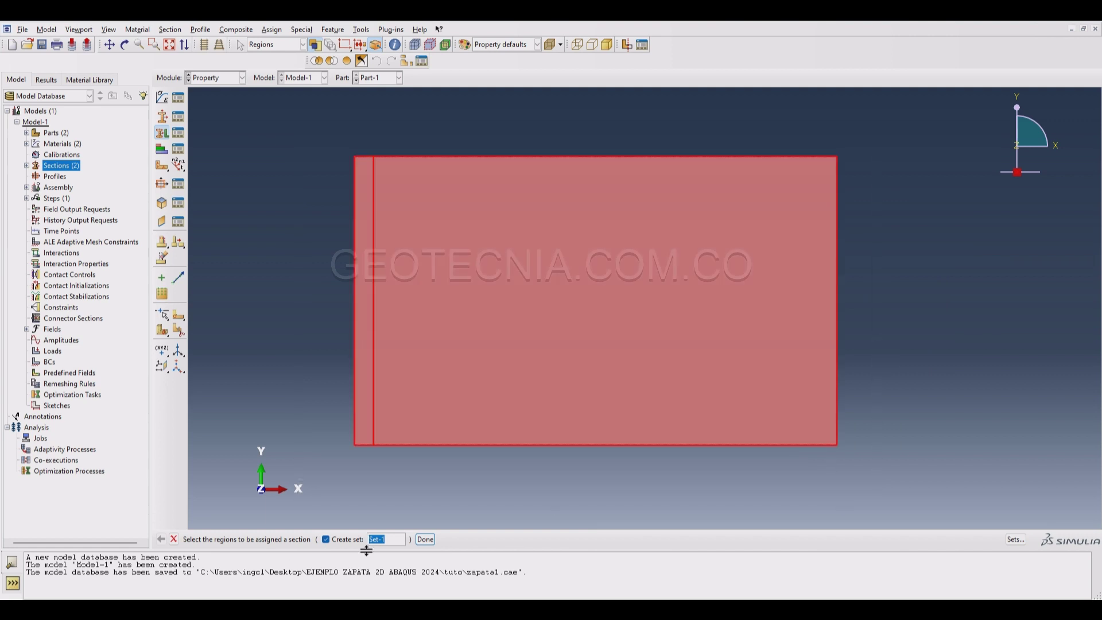
click(425, 539)
click(492, 426)
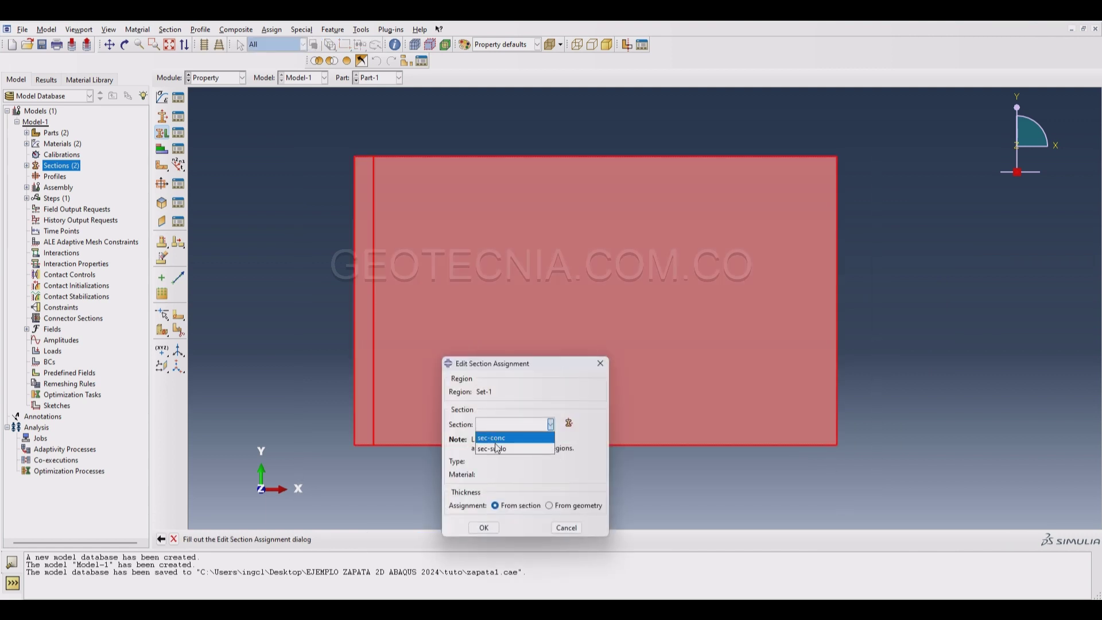
click(490, 452)
click(484, 529)
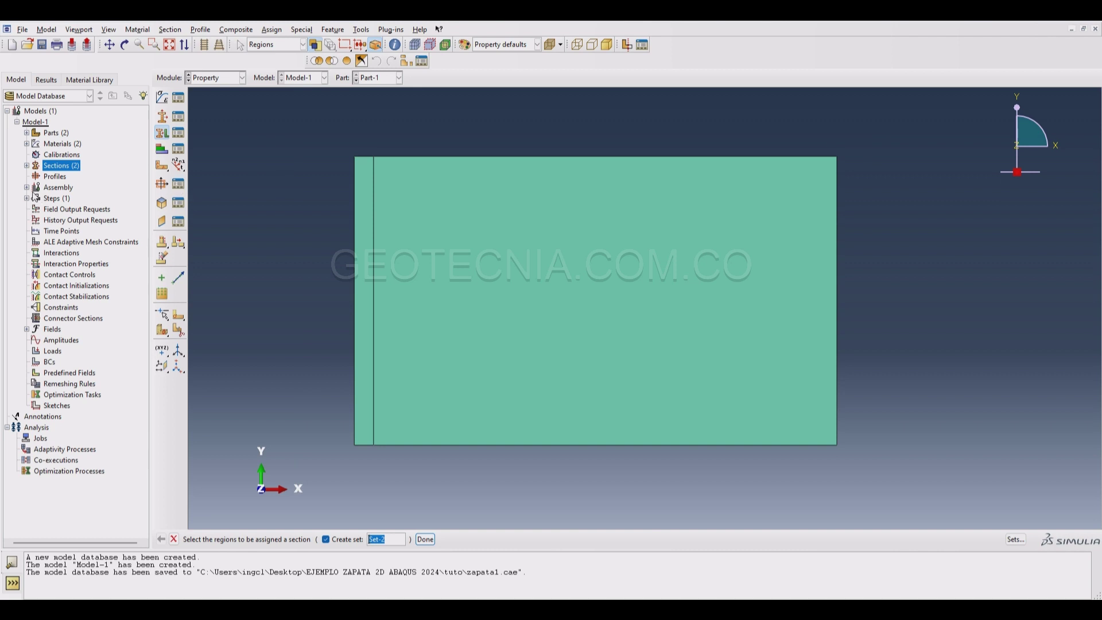
Create dependent instances of Part-1 and Part-2 in the assembly
click(26, 188)
click(26, 188)
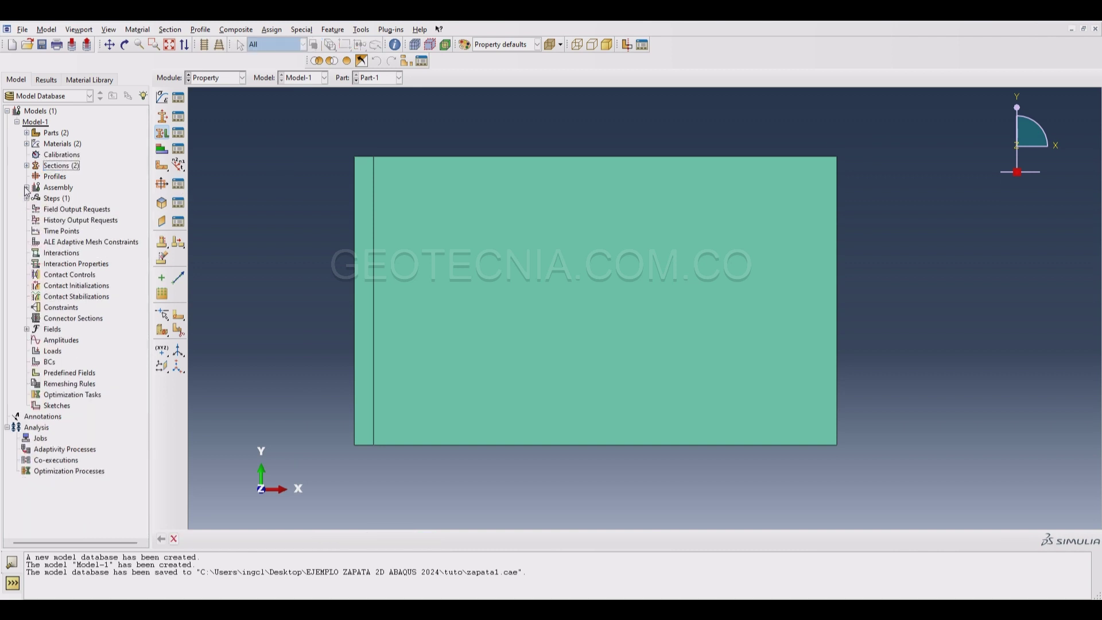
click(26, 188)
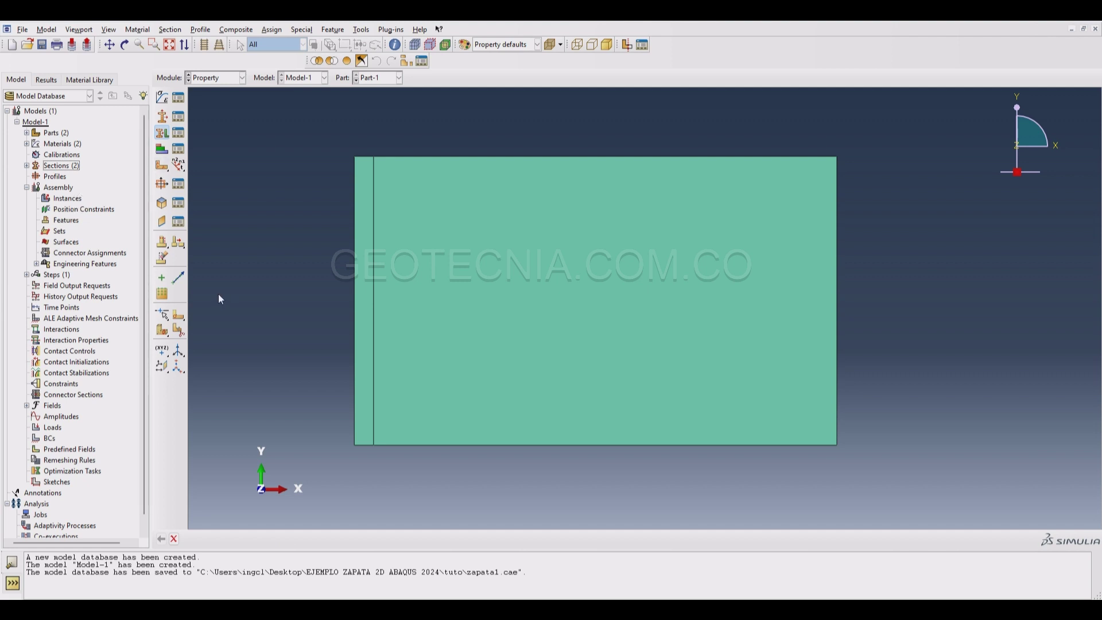
double_click(67, 198)
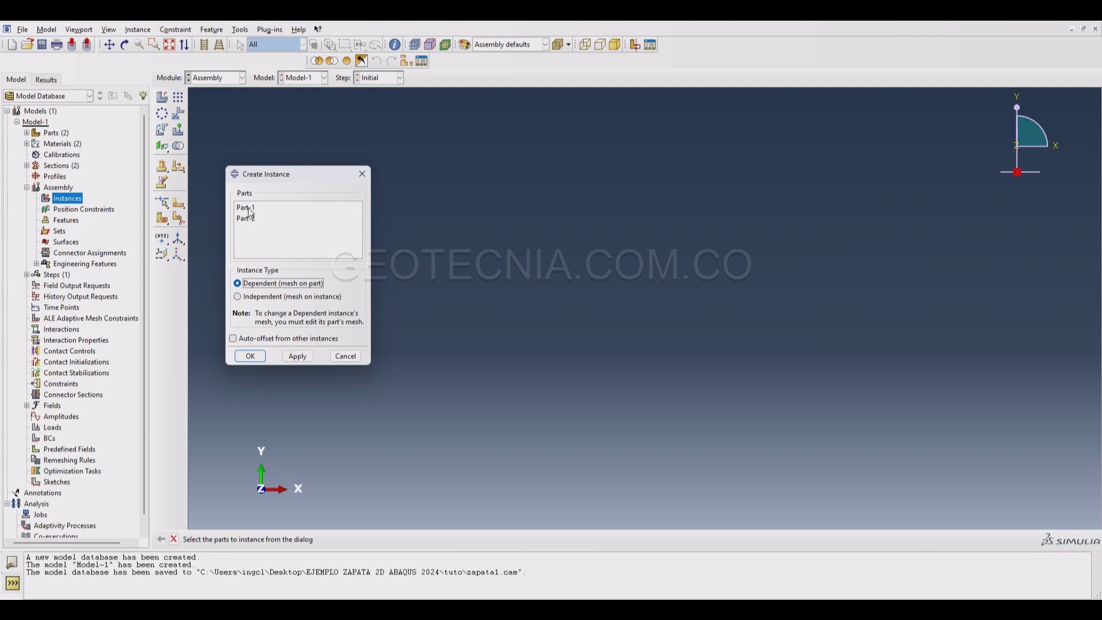
drag(248, 208, 248, 215)
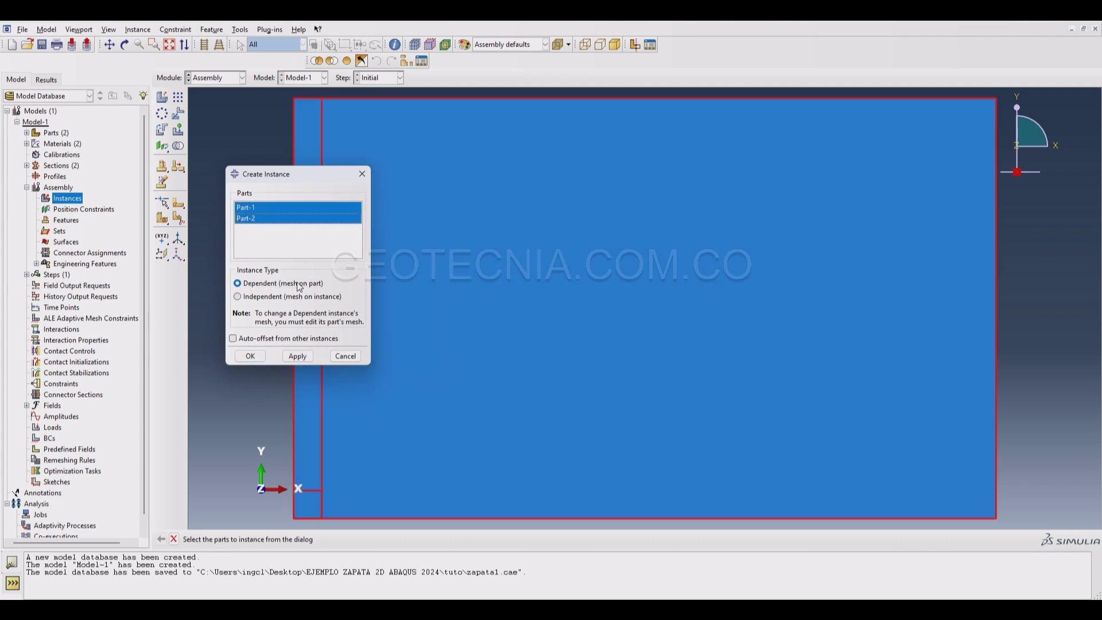
click(251, 357)
click(249, 356)
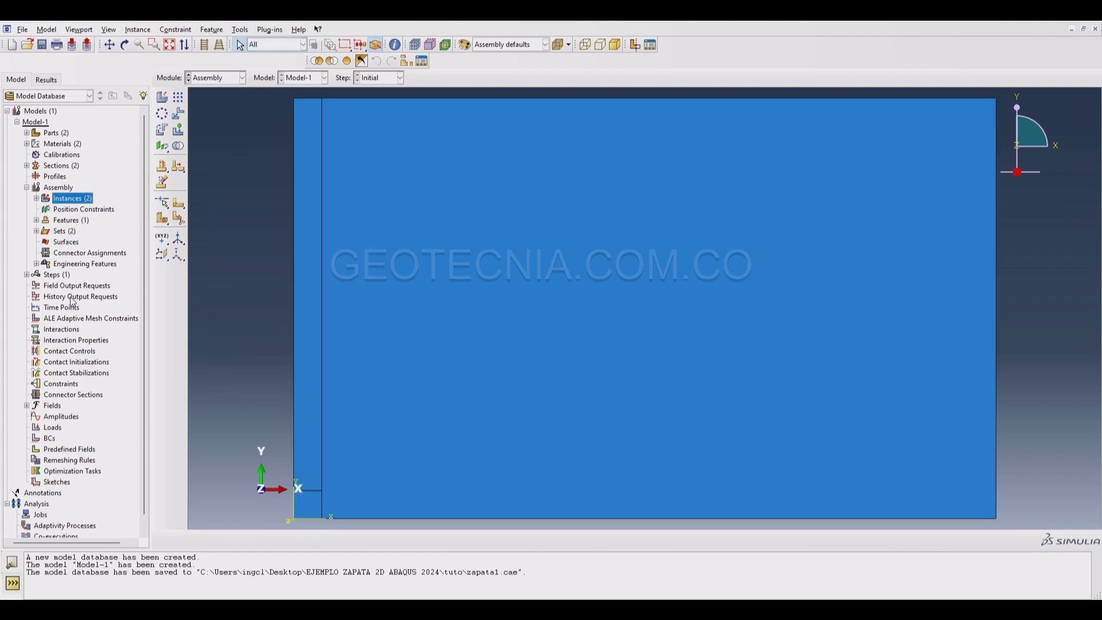
Set the display group by part instance so that only Part-2-1 is shown, hiding Part-1-1
scroll(318, 267, down, 2)
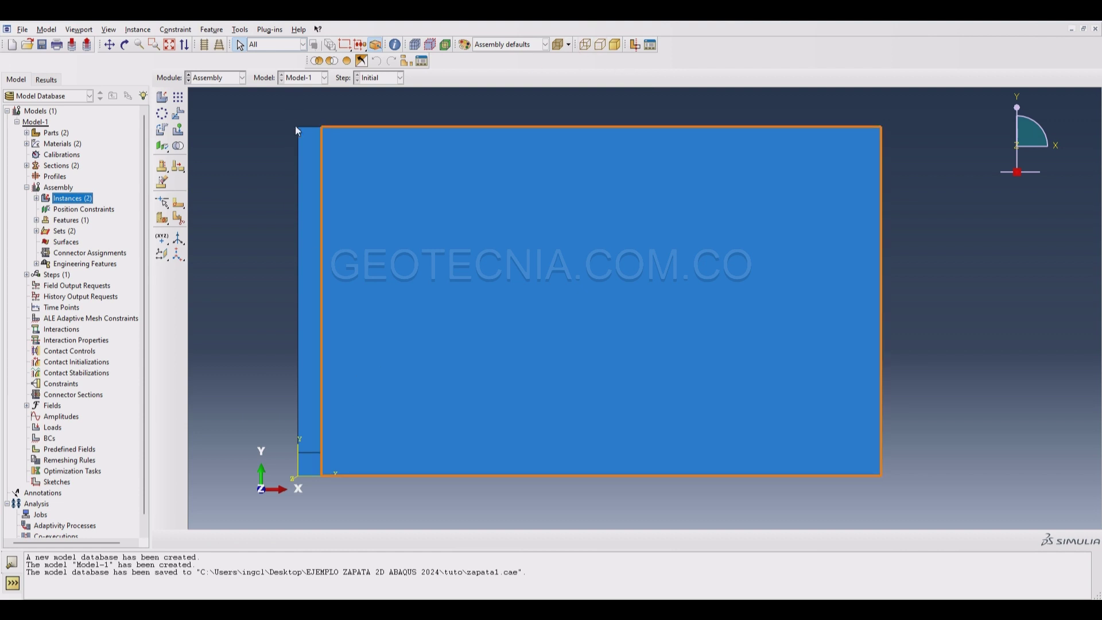
click(407, 61)
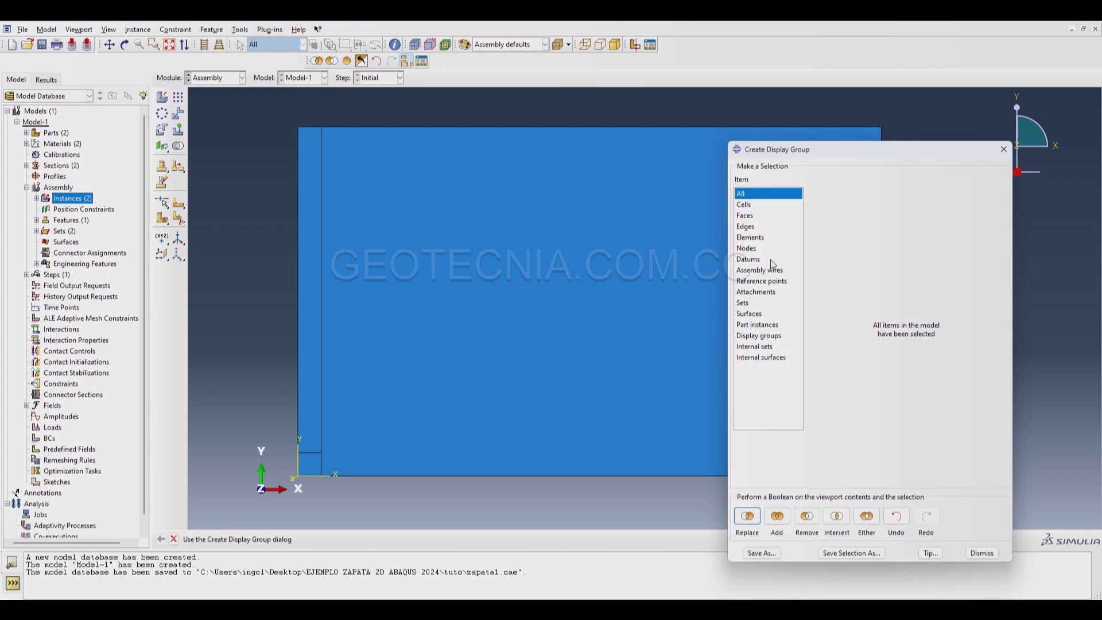
click(757, 325)
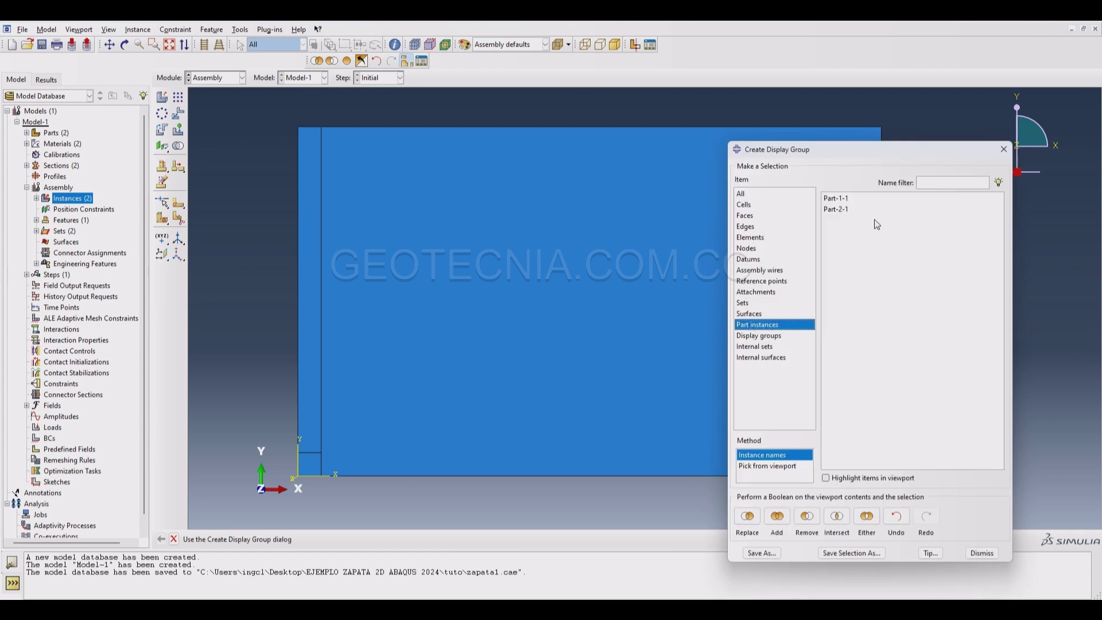
click(838, 209)
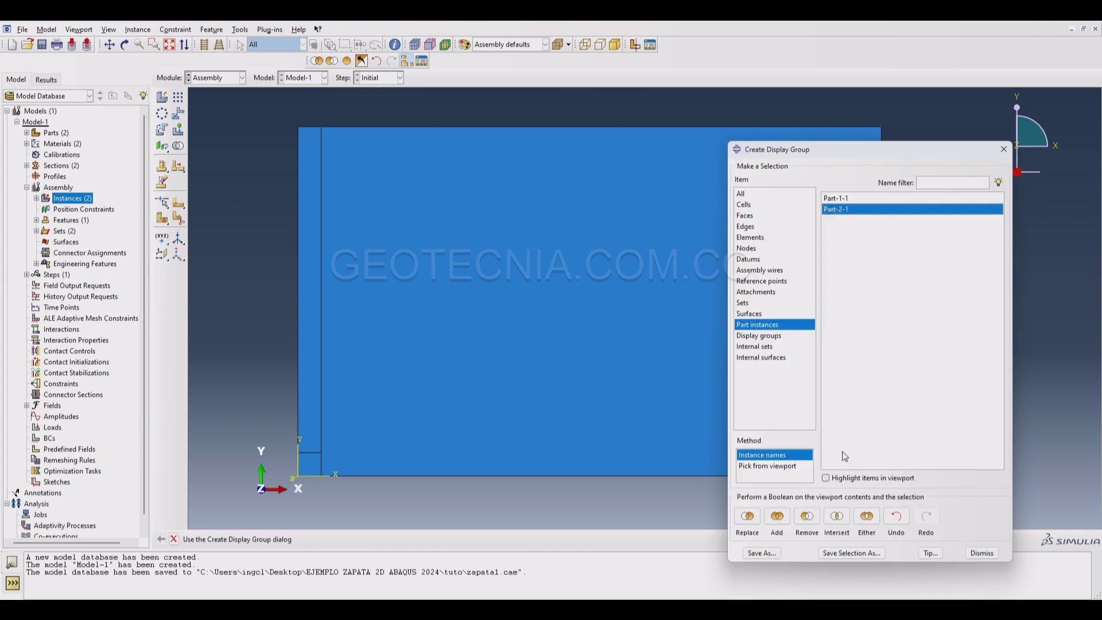
click(802, 524)
click(836, 199)
click(781, 519)
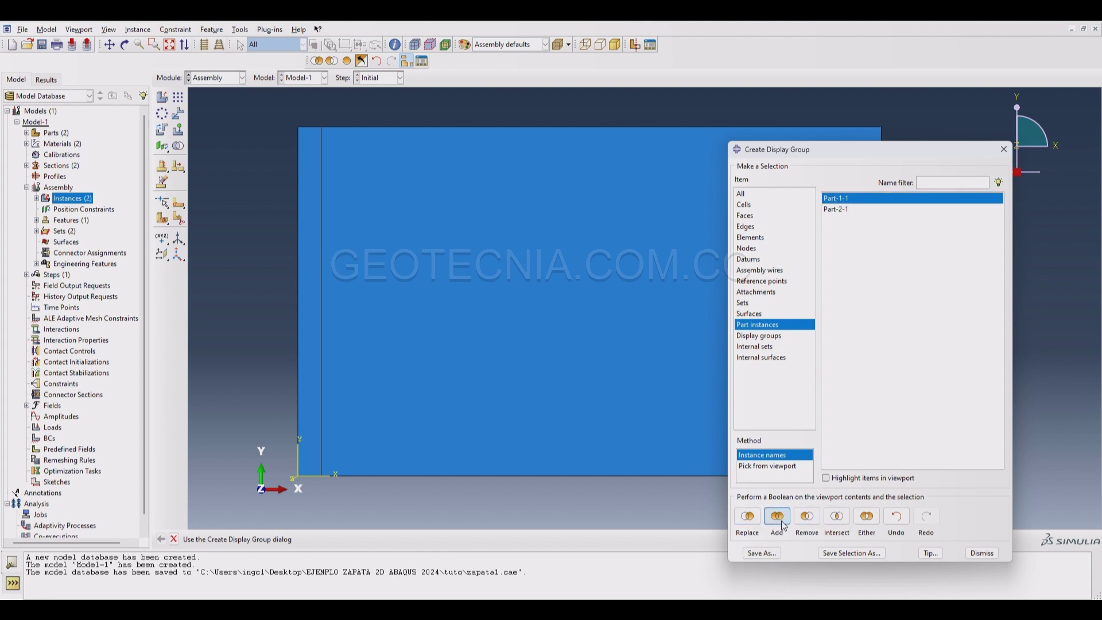
click(804, 517)
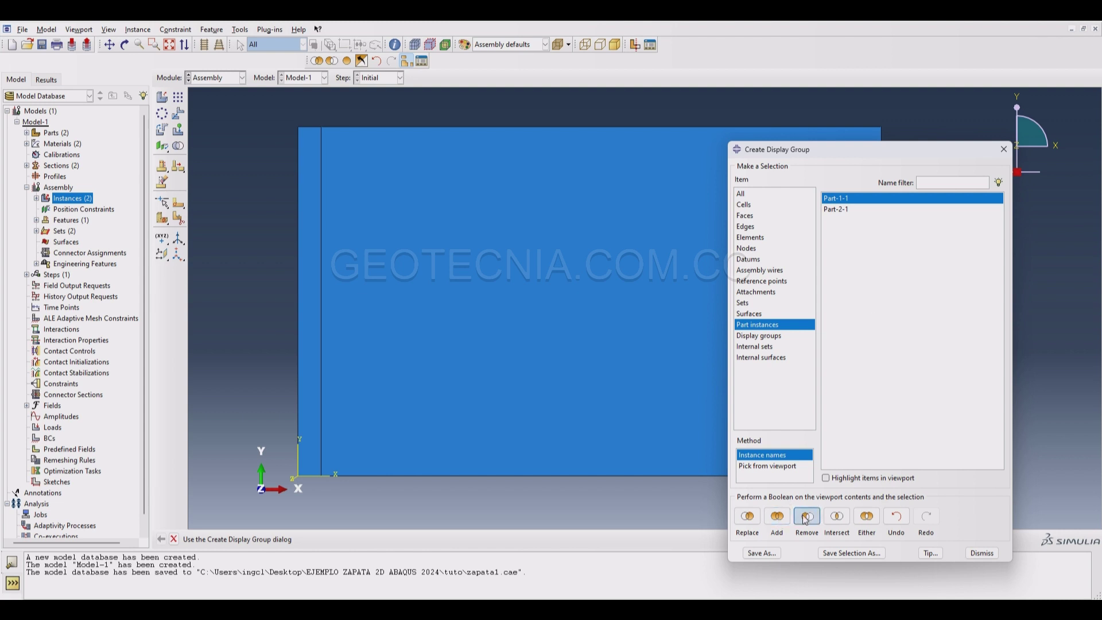
click(842, 209)
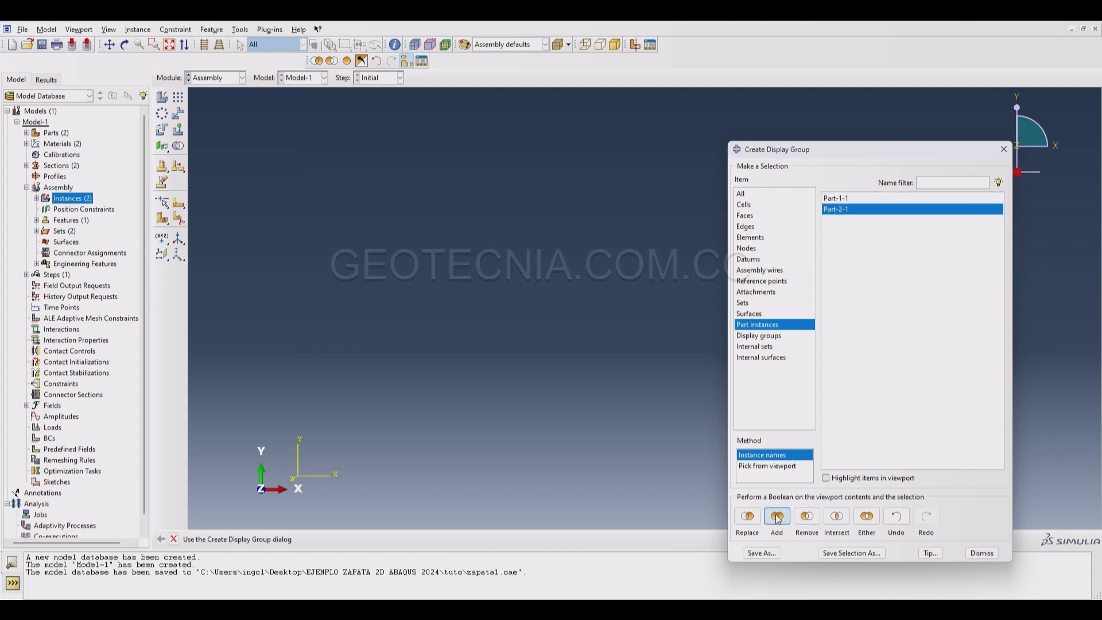
click(777, 518)
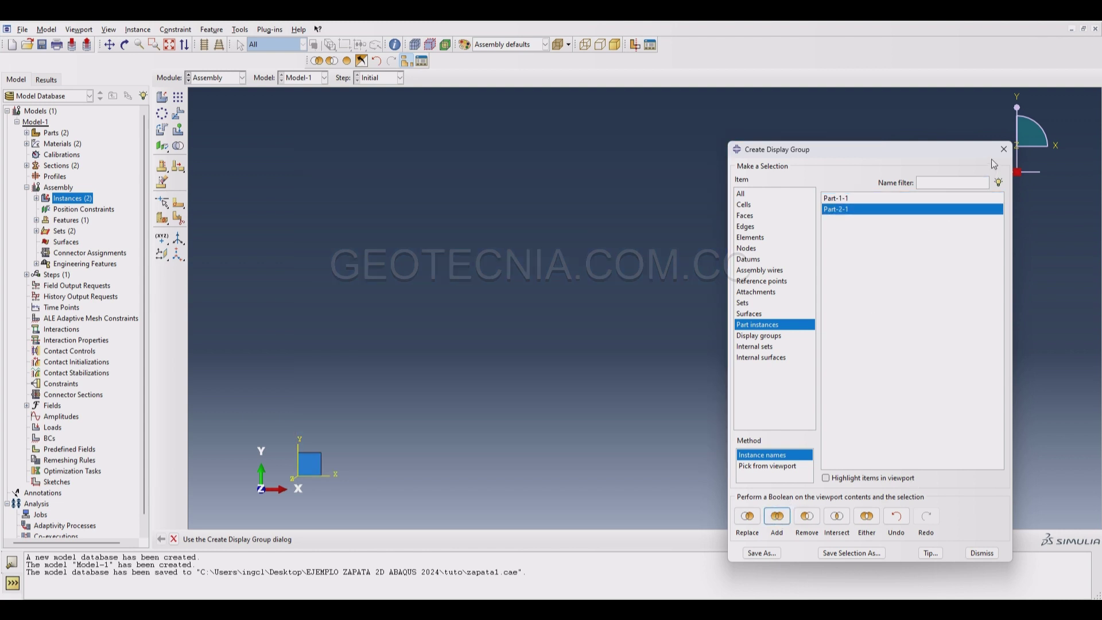
click(370, 503)
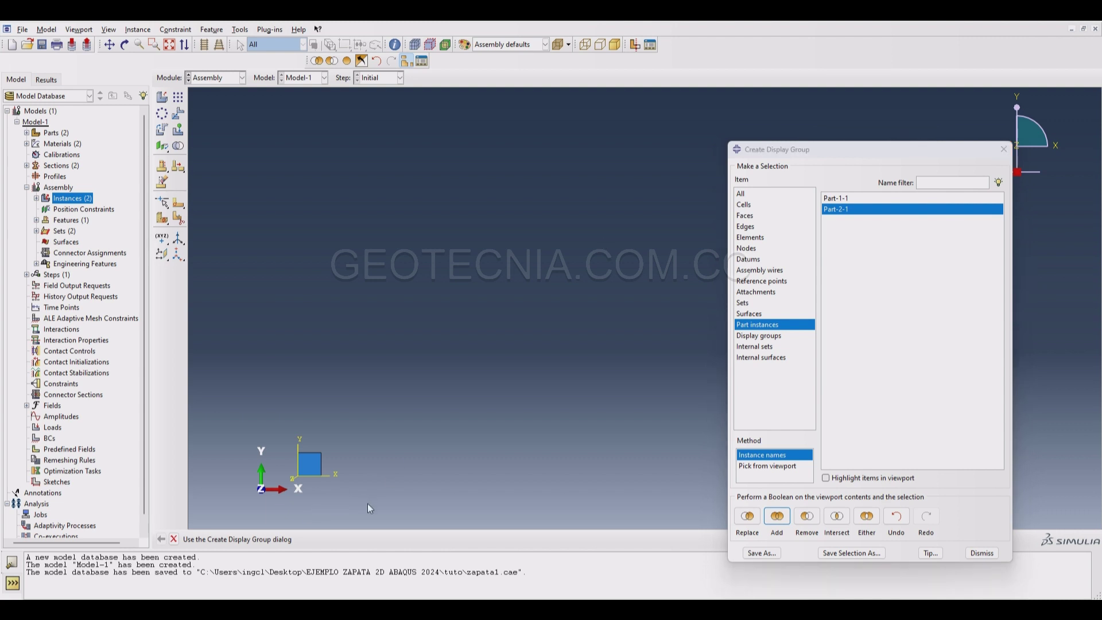
Translate the Part-2-1 instance 4.5 in Y, using its lower-left corner at the origin as the start point
click(179, 115)
drag(274, 429, 372, 511)
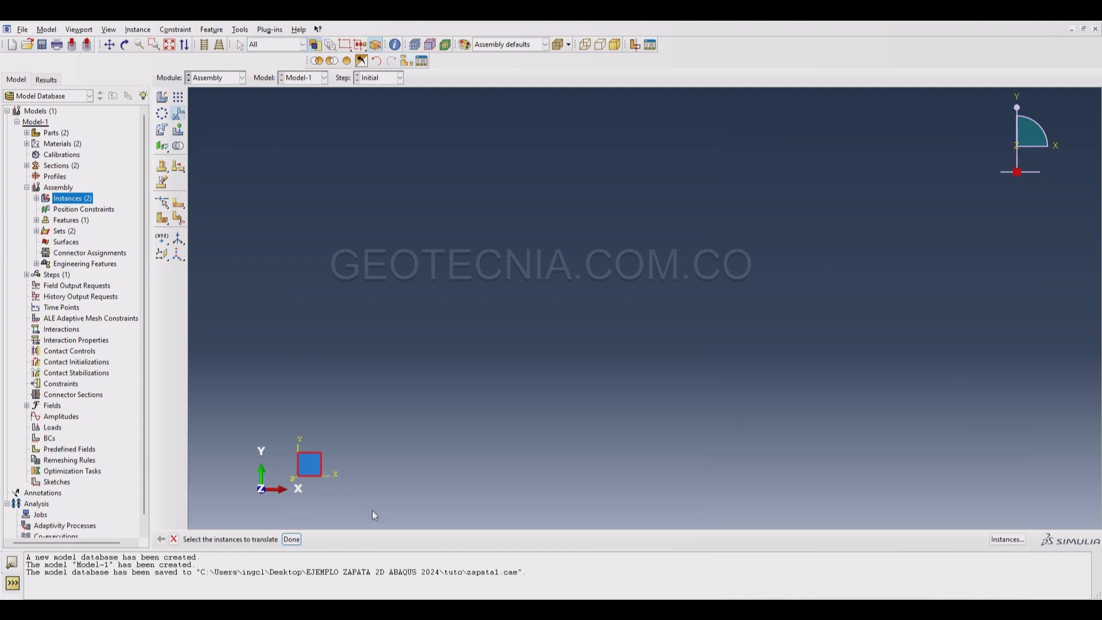
click(292, 539)
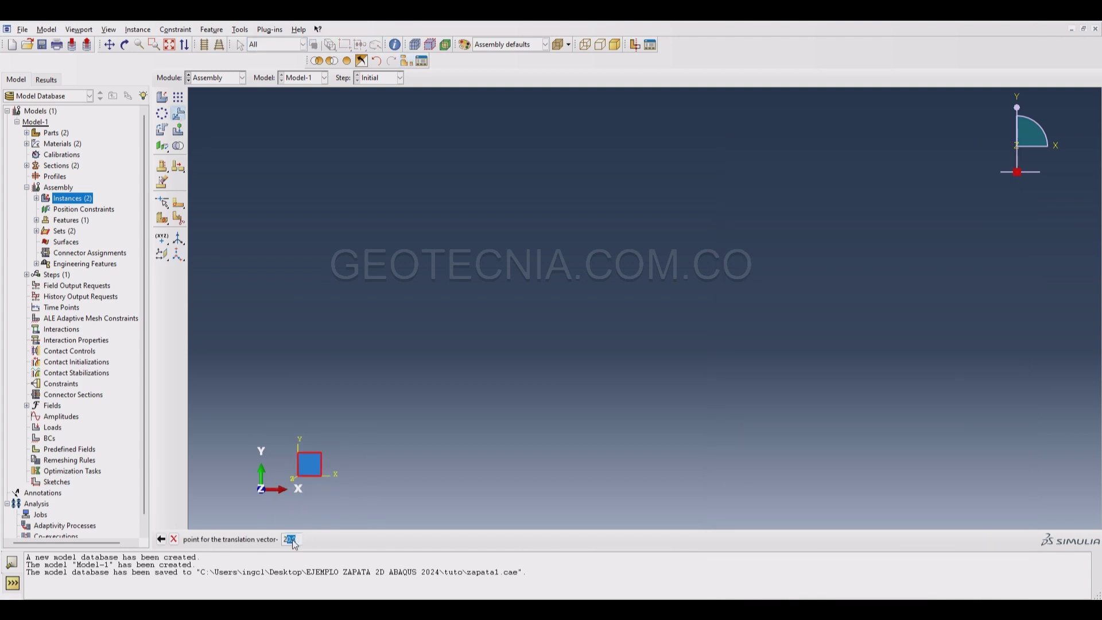
click(298, 477)
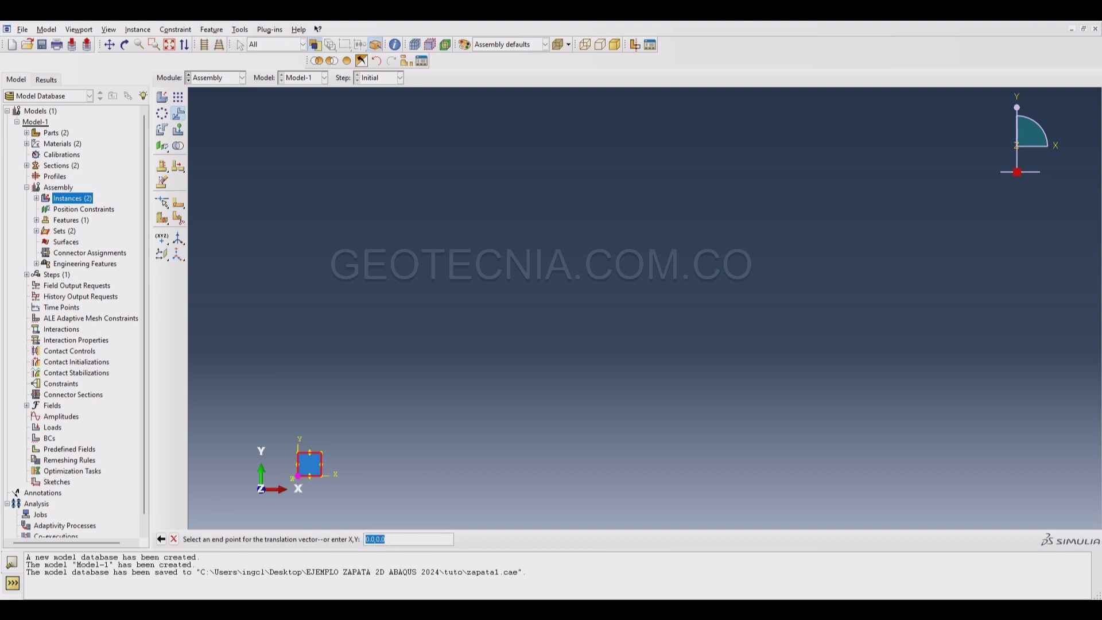
click(377, 540)
drag(386, 539, 376, 540)
text(4.5)
key(Return)
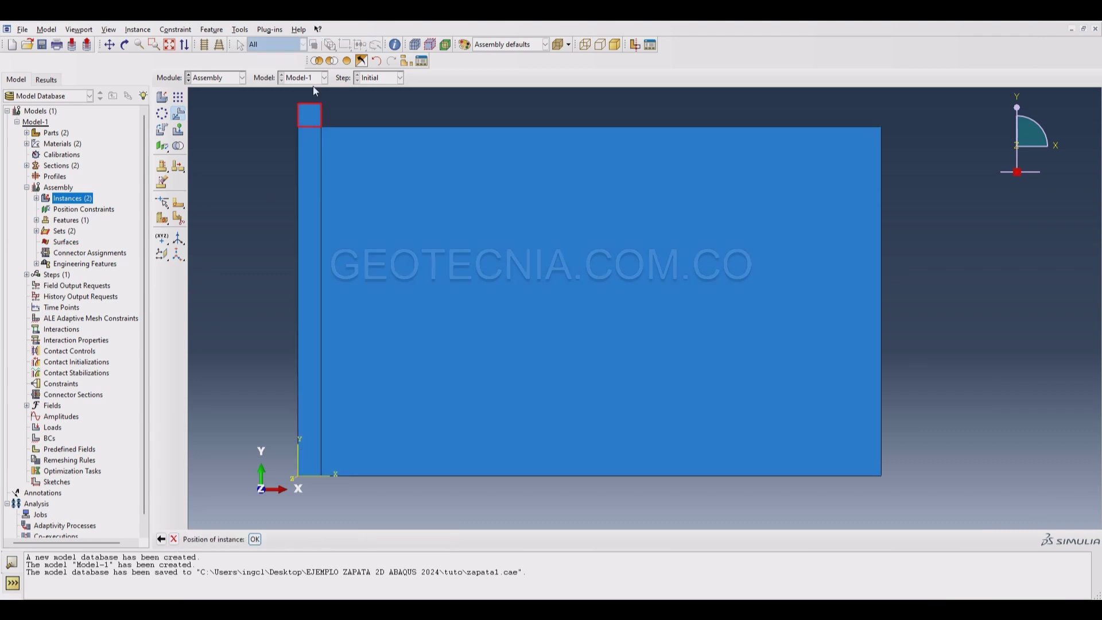
click(255, 539)
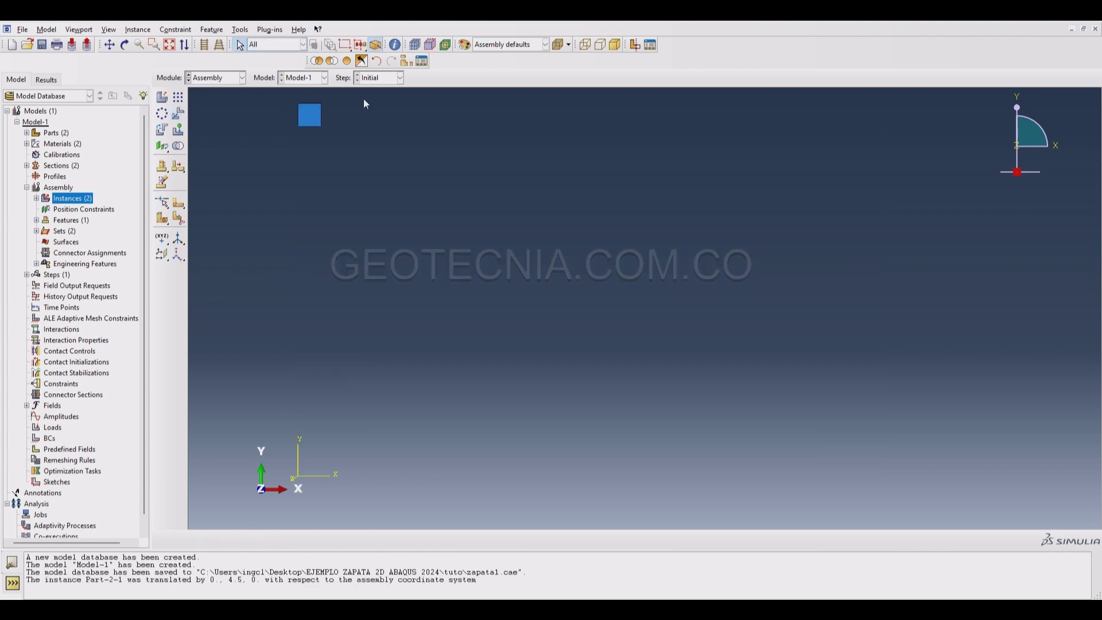
Add the Part-1-1 instance back to the display group so both instances are shown
click(406, 61)
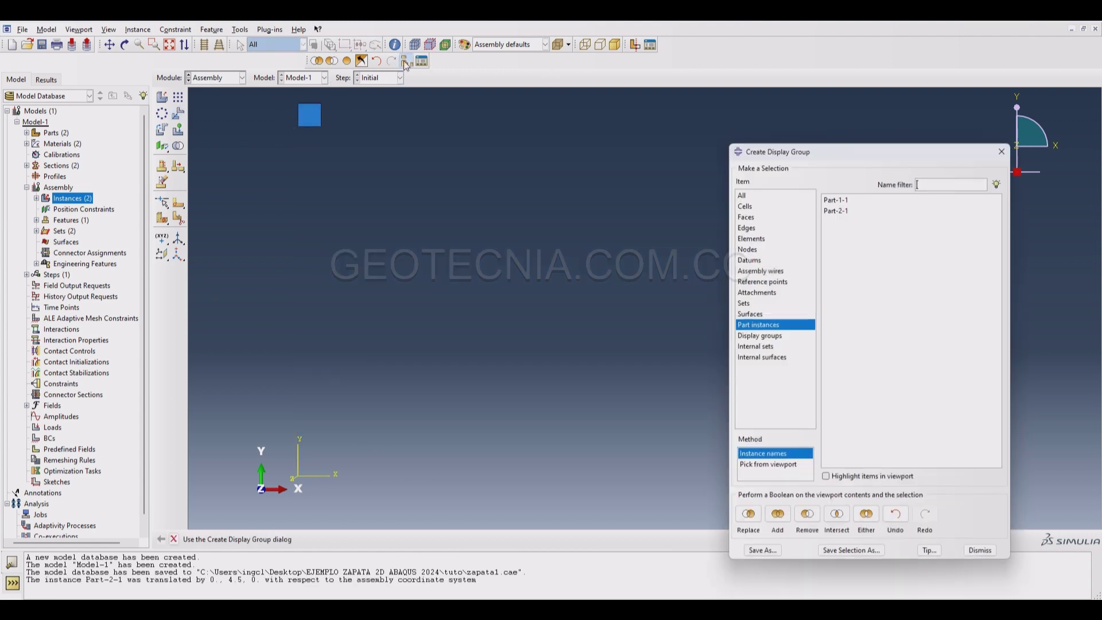
click(836, 199)
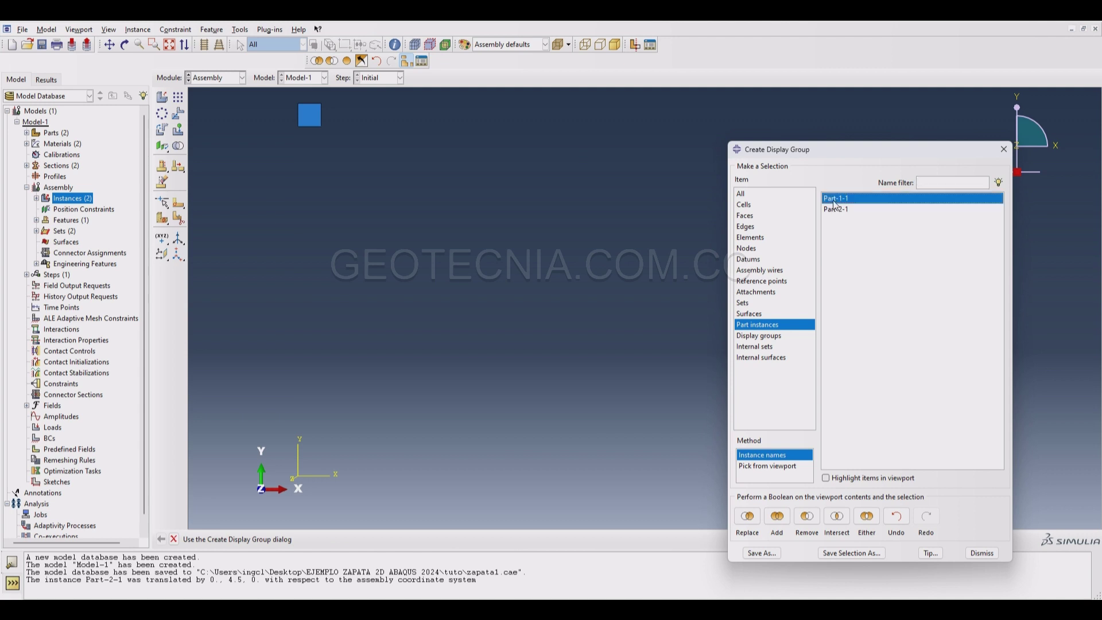
click(778, 517)
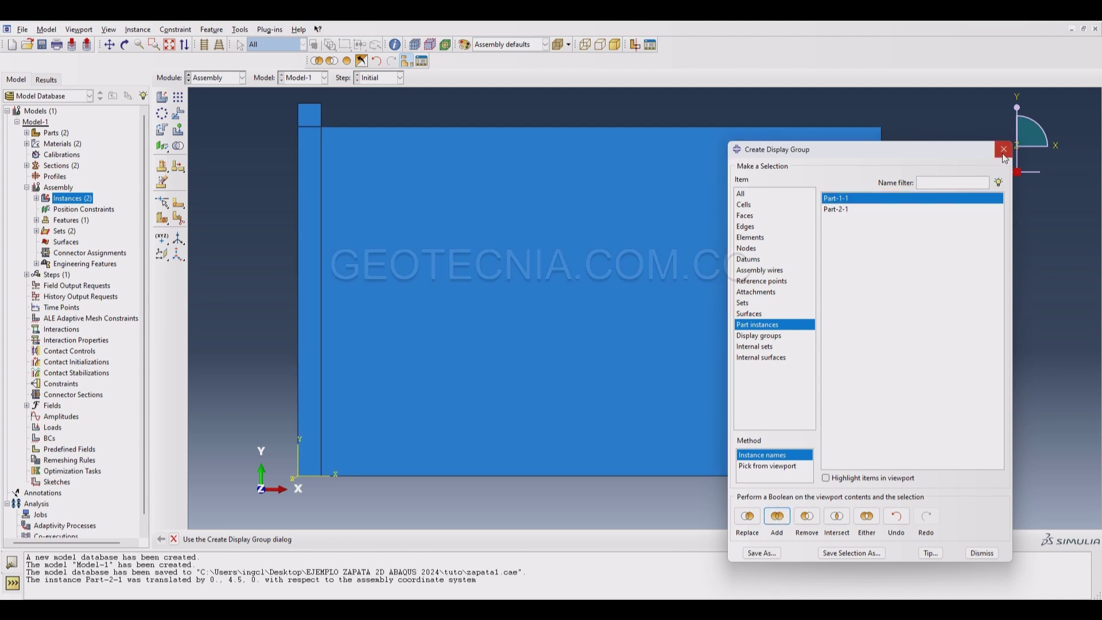
ctrl+click(893, 209)
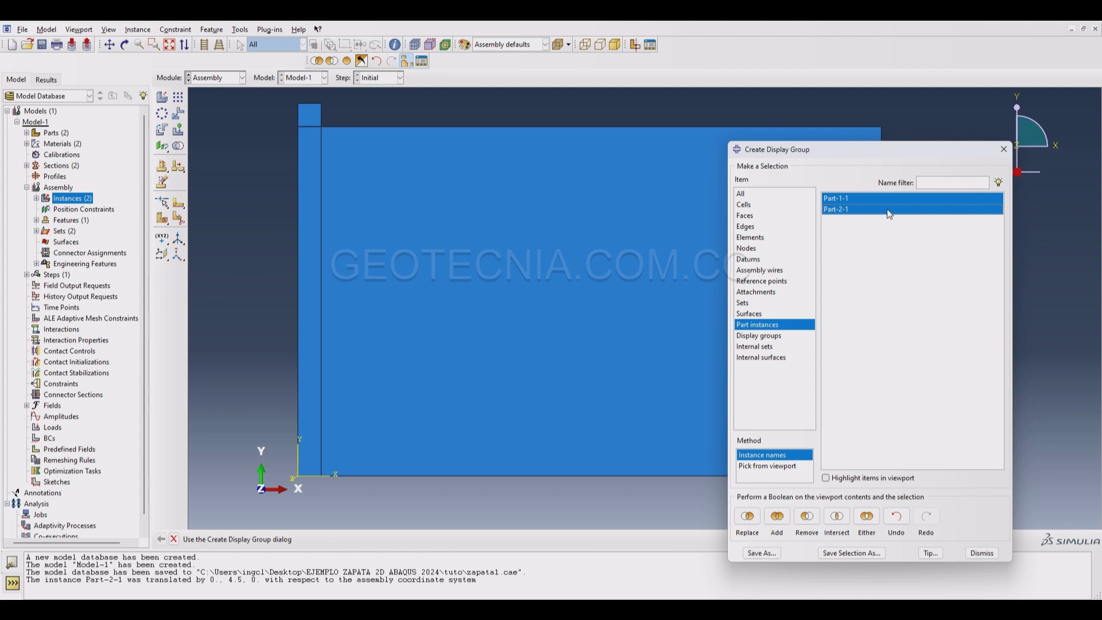
click(778, 517)
click(1004, 149)
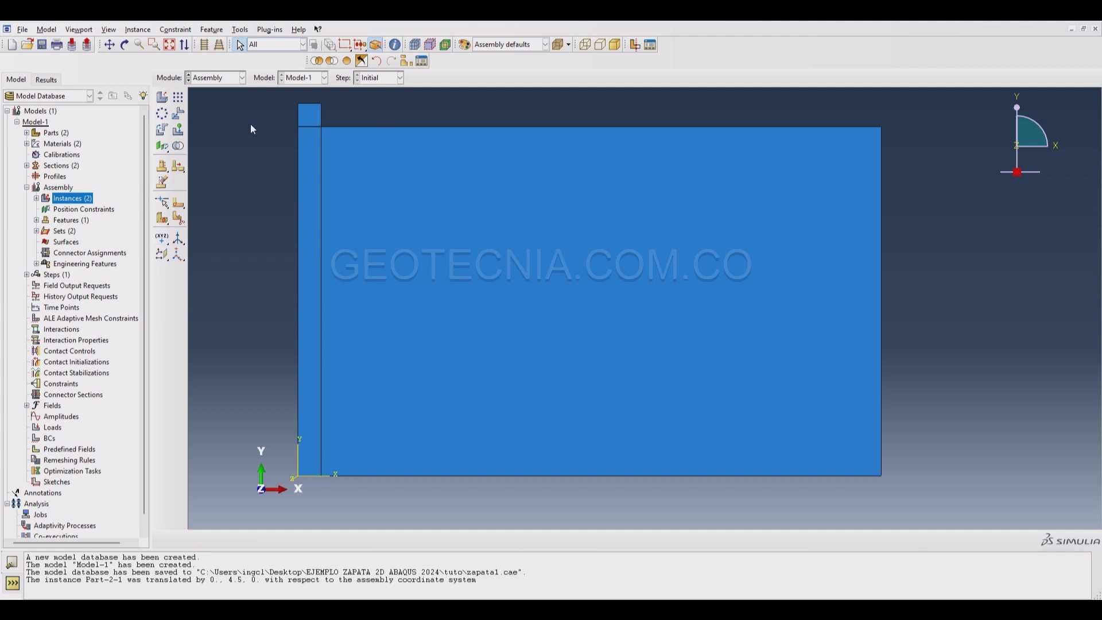
Switch to the Step module and expand the Steps branch of Model-1 down to the Initial step
click(220, 80)
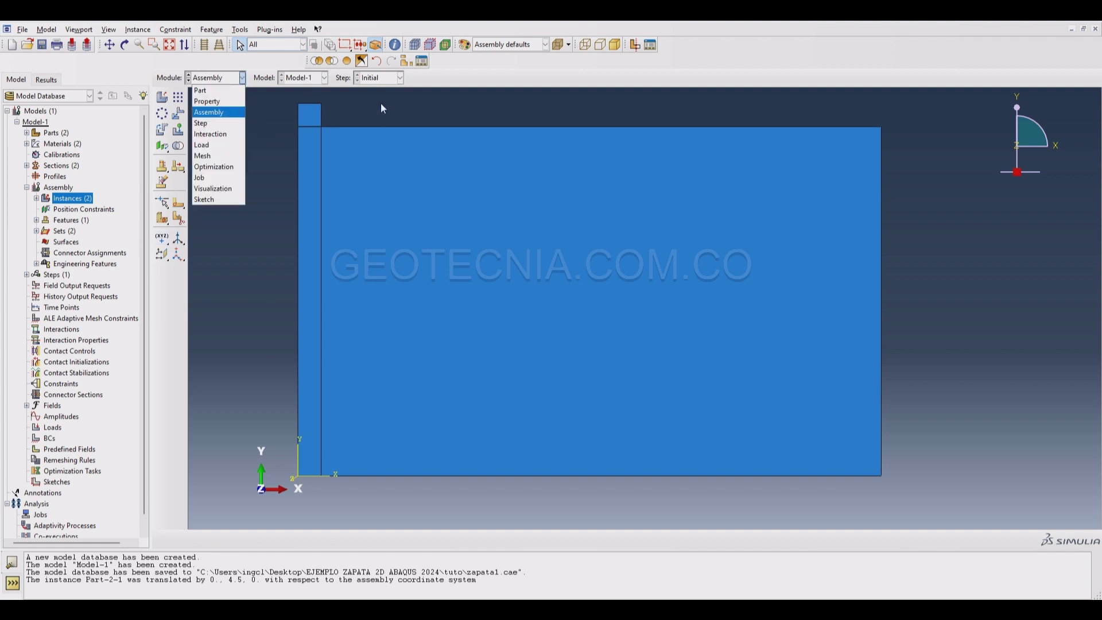
click(391, 116)
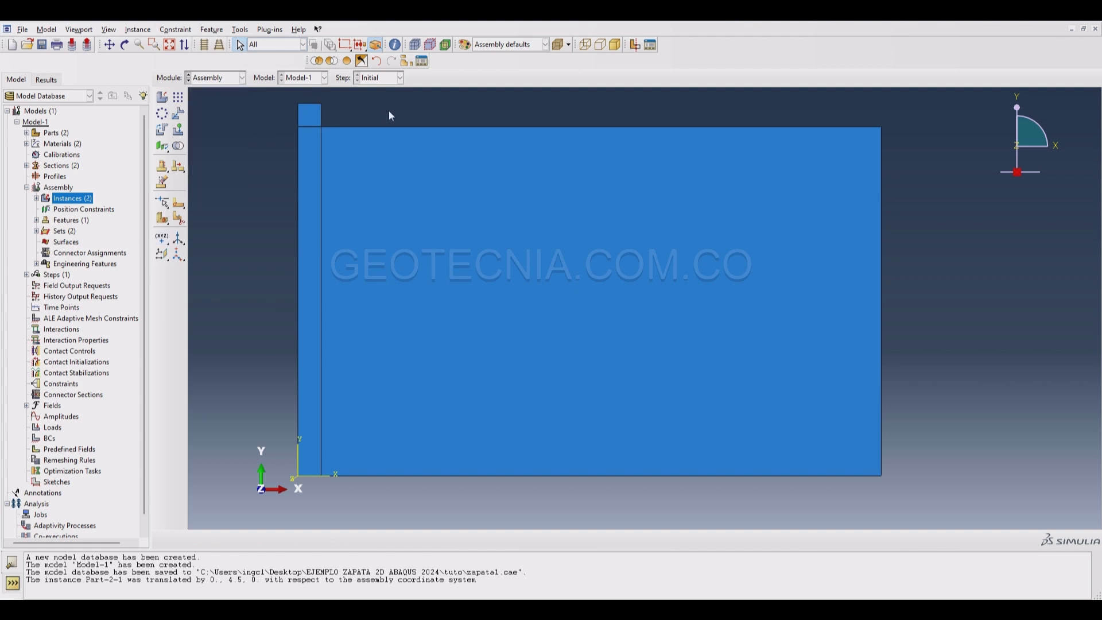
click(213, 80)
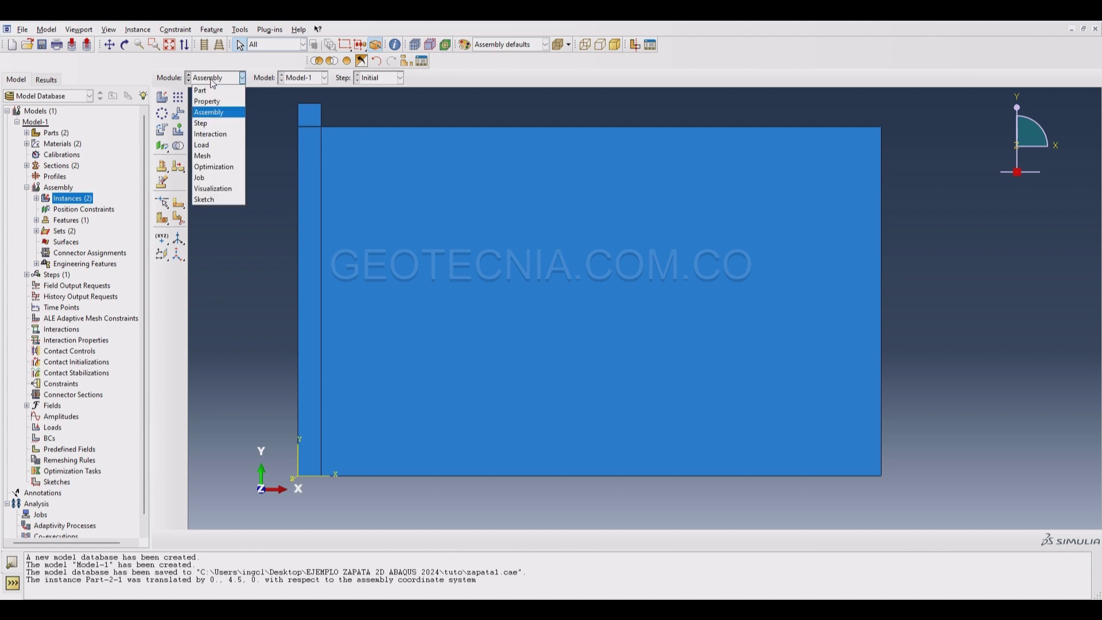
click(213, 124)
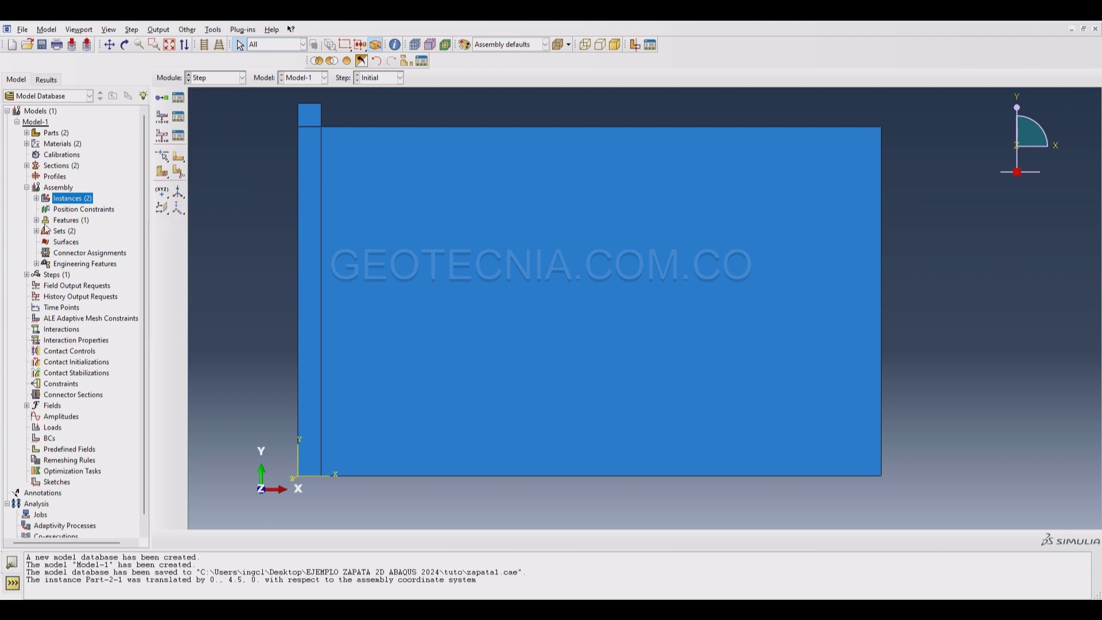
click(27, 187)
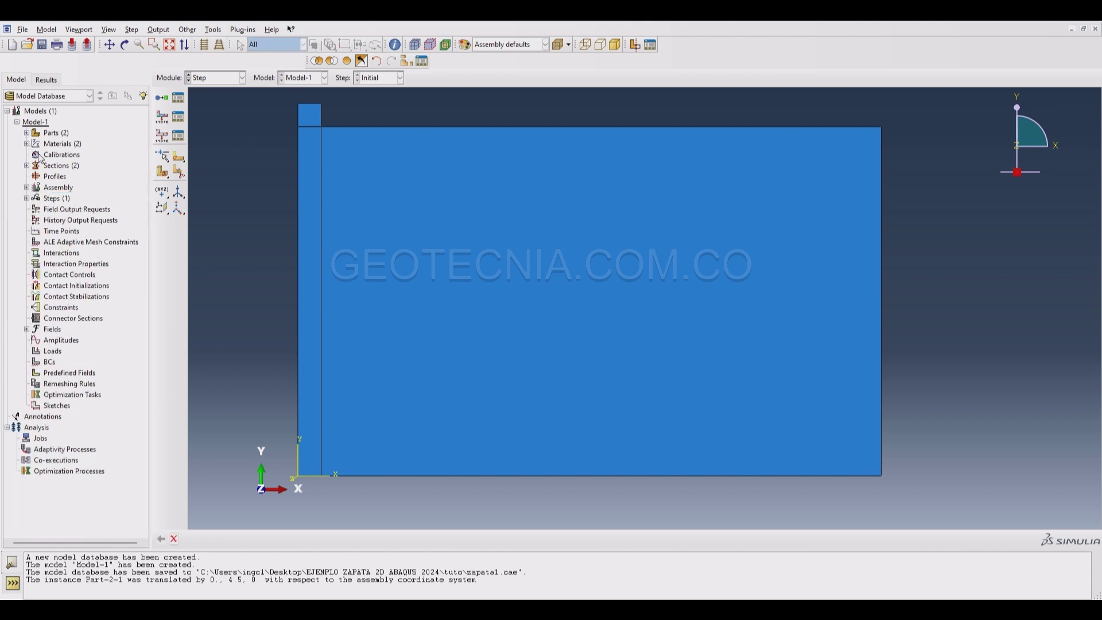
click(18, 122)
click(17, 122)
click(27, 198)
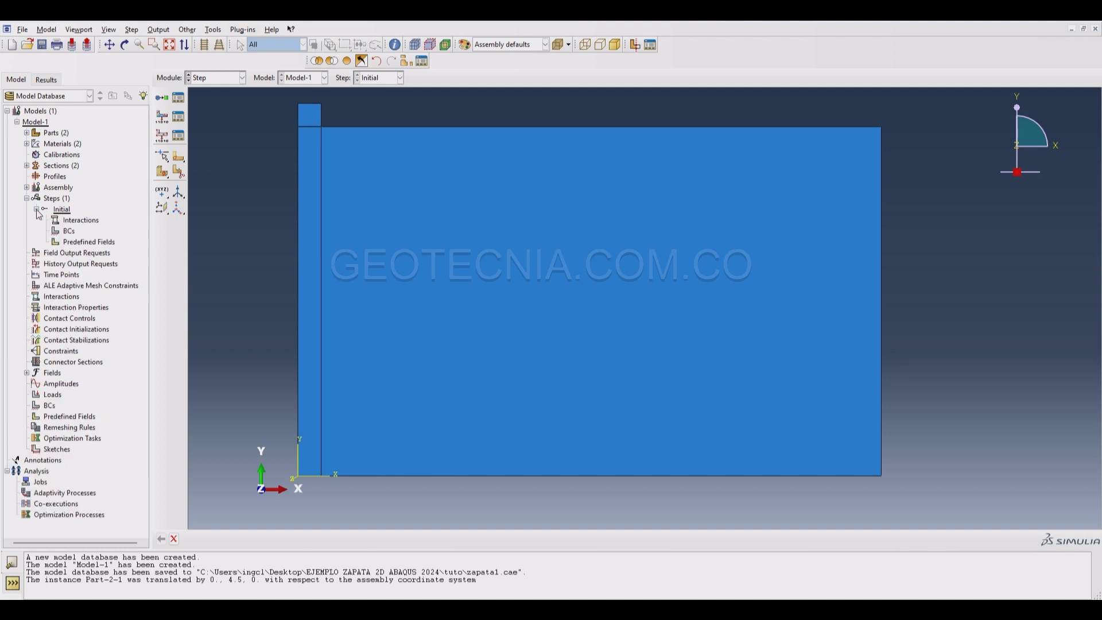
click(36, 209)
click(62, 209)
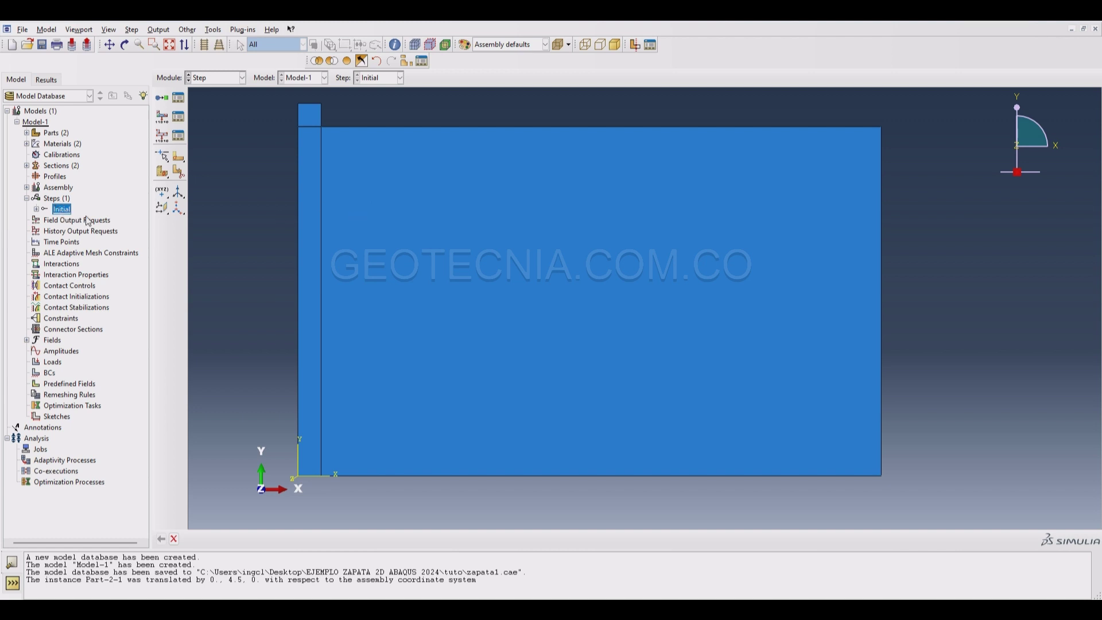
Create a Geostatic analysis step named geostatico after the Initial step
click(59, 199)
double_click(57, 198)
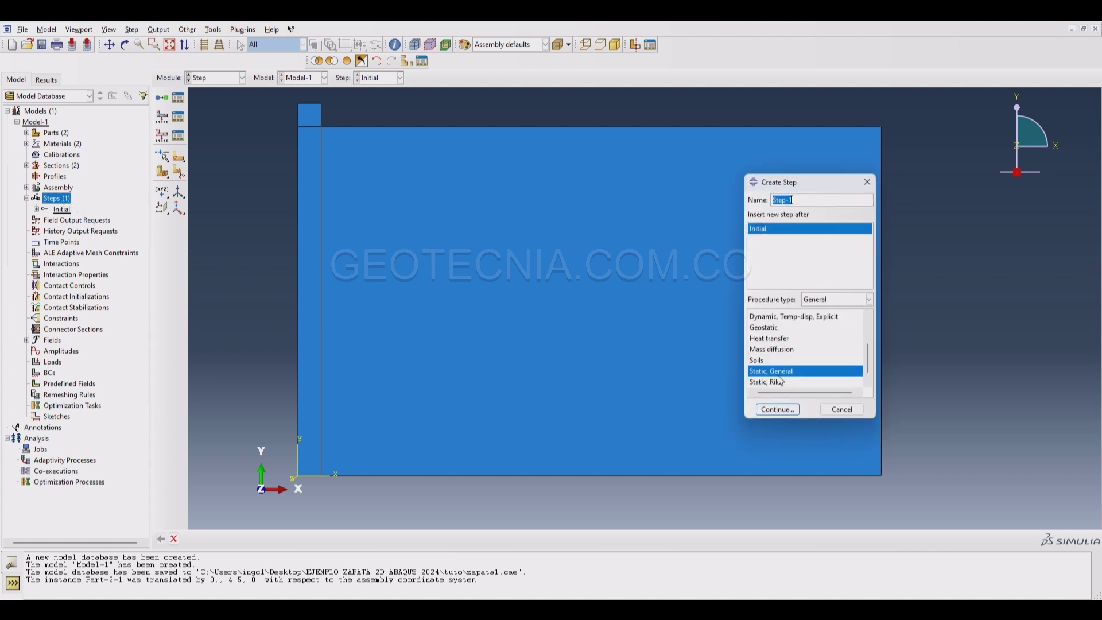
click(765, 329)
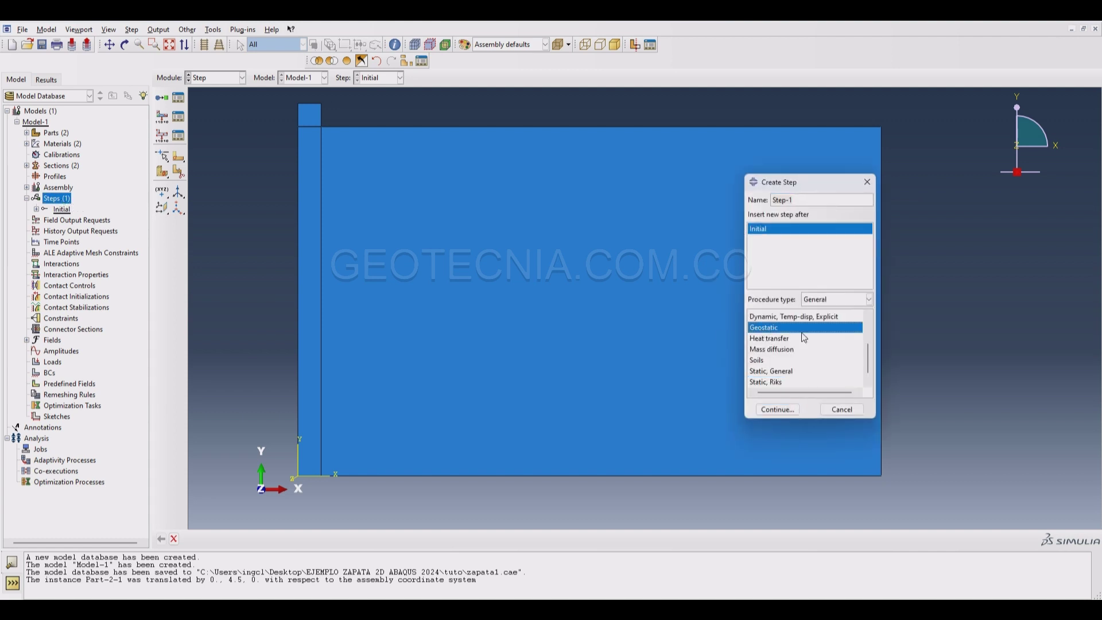
drag(794, 200, 688, 199)
text(geostatico)
click(764, 410)
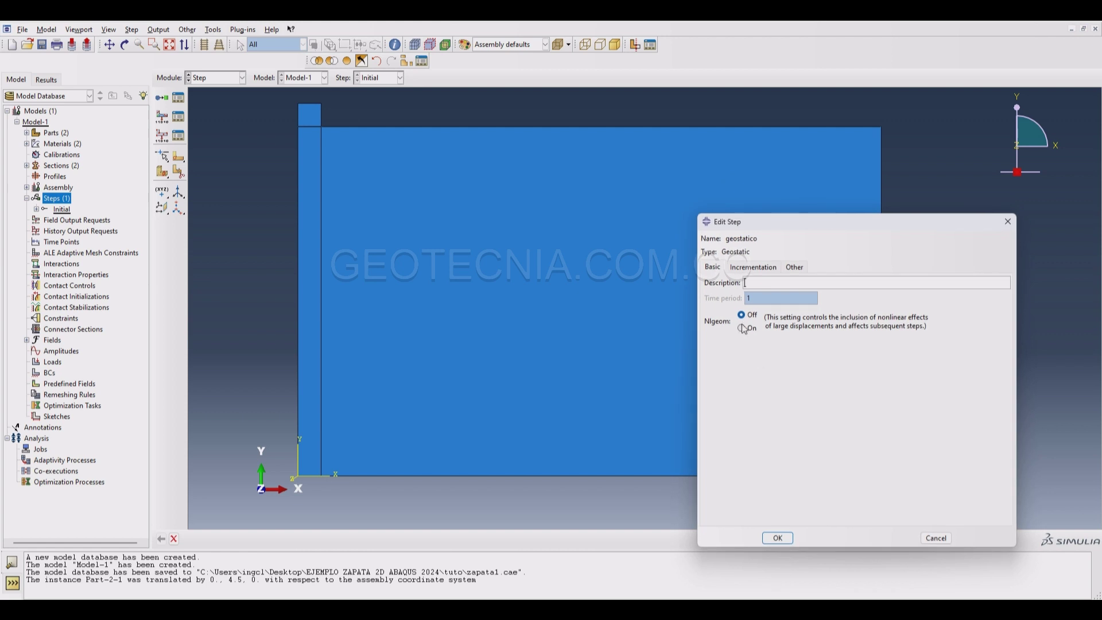
Set the geostatico step to automatic incrementation with an initial increment size of 0.1 and a maximum of 0.1
click(759, 267)
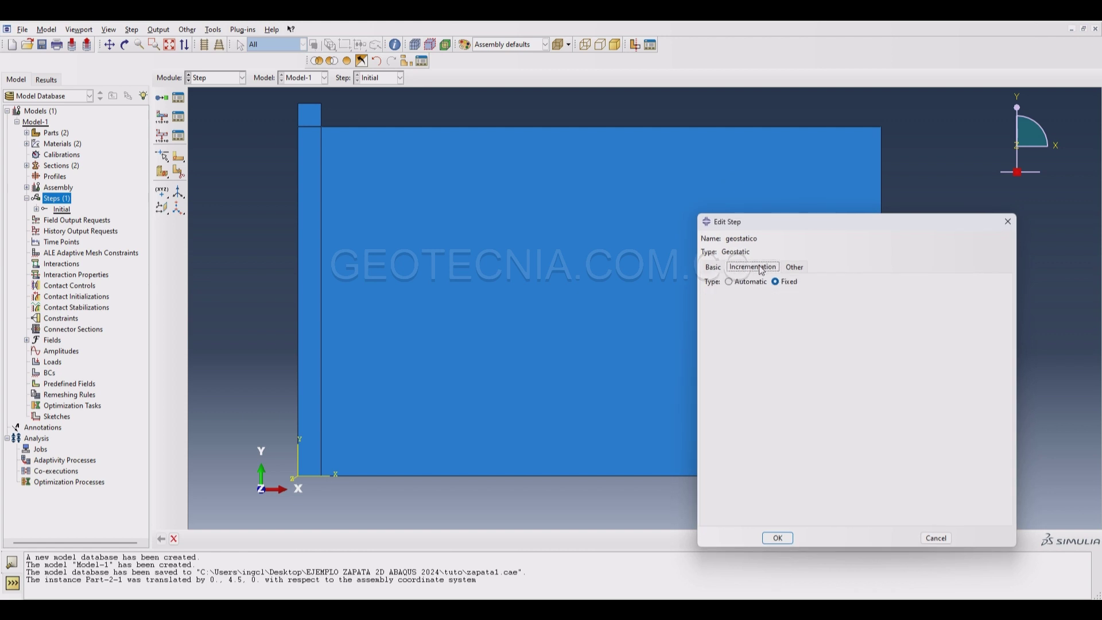
click(731, 282)
click(758, 307)
double_click(759, 308)
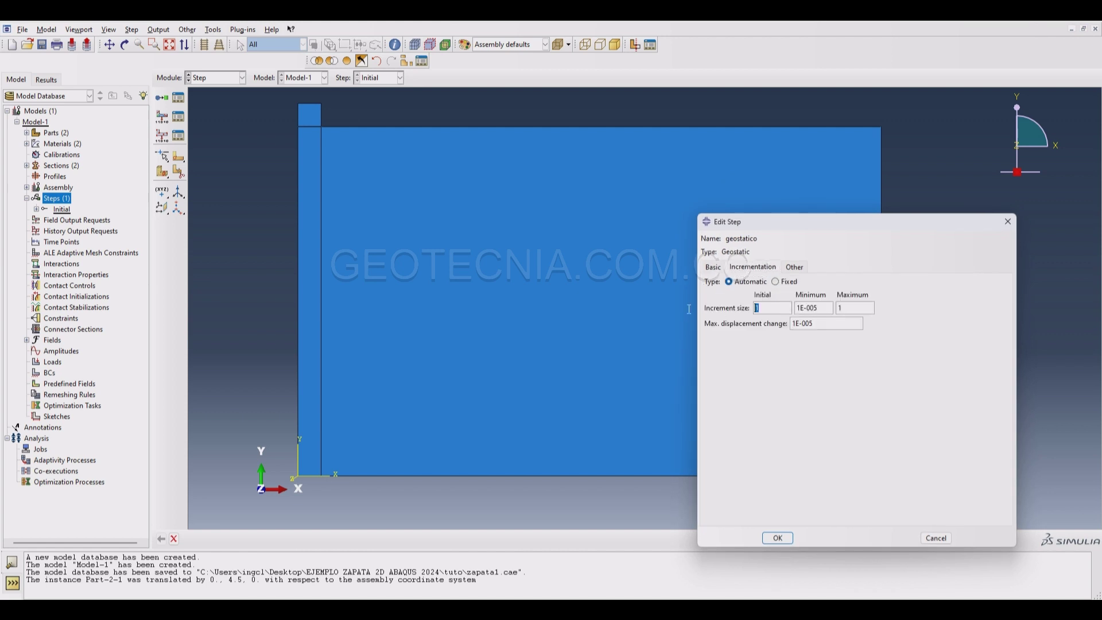
text(0.1)
key(Tab)
key(Tab)
text(0.1)
click(715, 268)
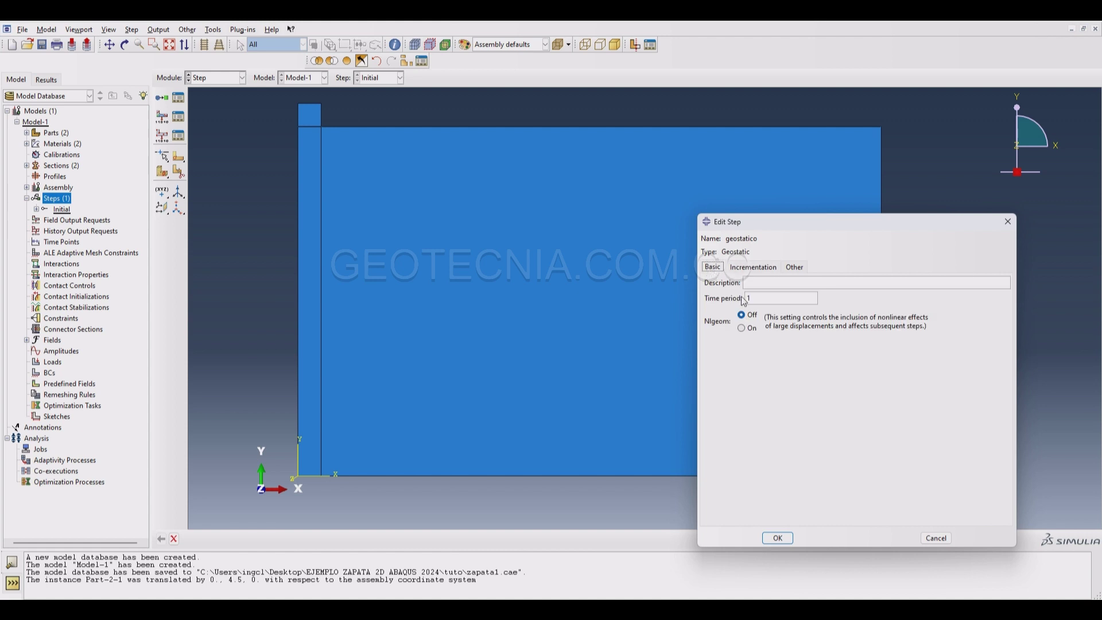
double_click(749, 298)
click(754, 269)
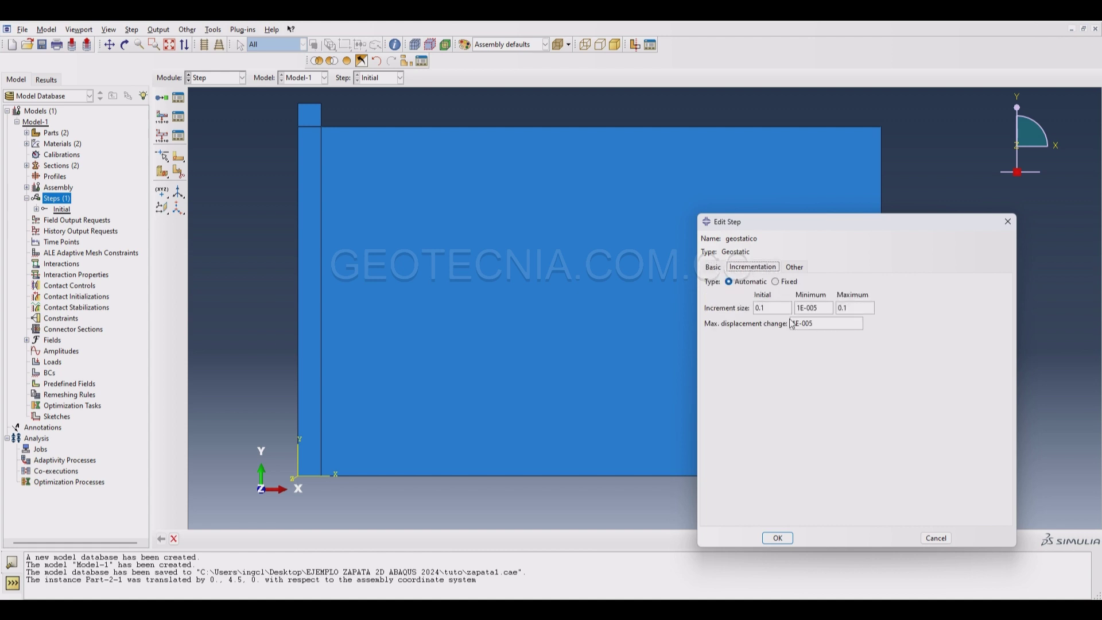
Set the maximum displacement change of the geostatico step to 1 and accept the step definition
double_click(798, 324)
text(0)
key(BackSpace)
text(1)
drag(807, 224, 712, 169)
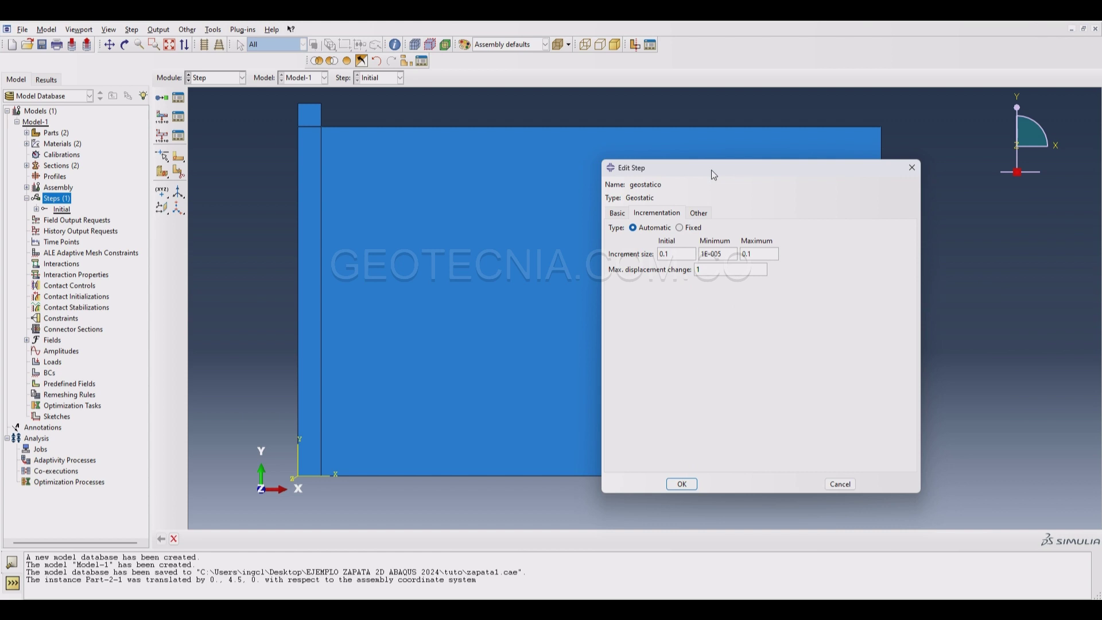
drag(711, 170, 767, 153)
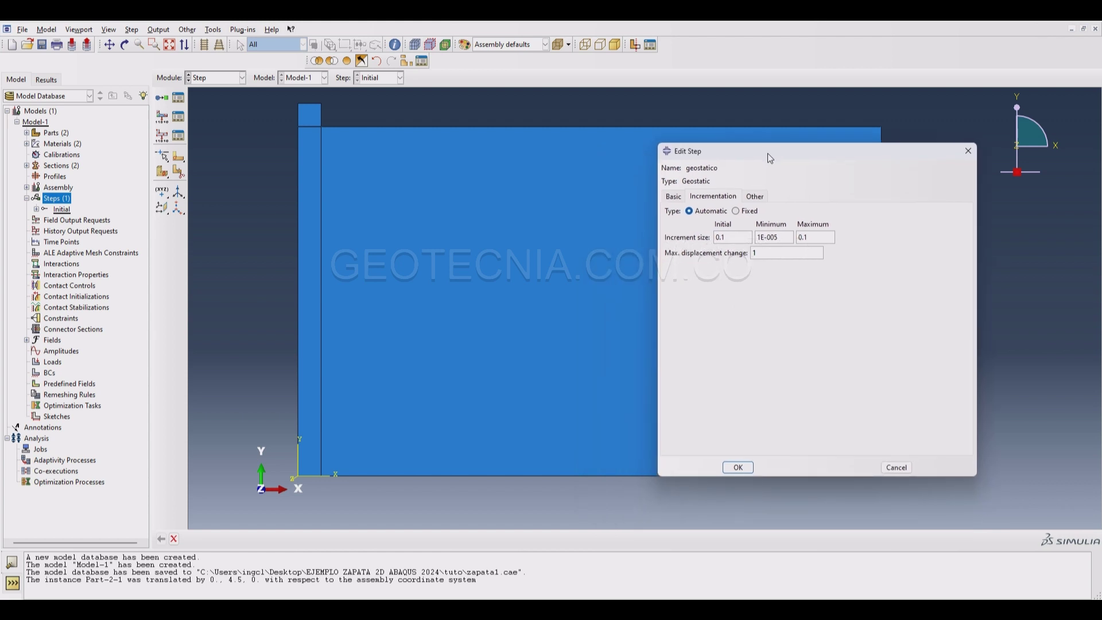
click(738, 467)
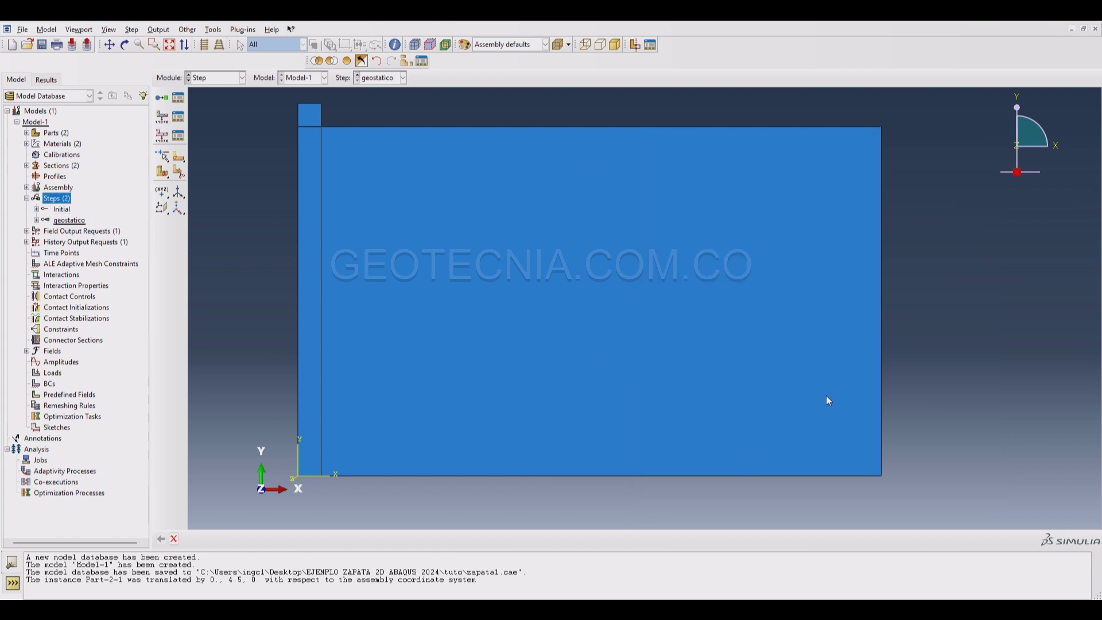
Create a Static, General analysis step named carga after the geostatico step
double_click(65, 202)
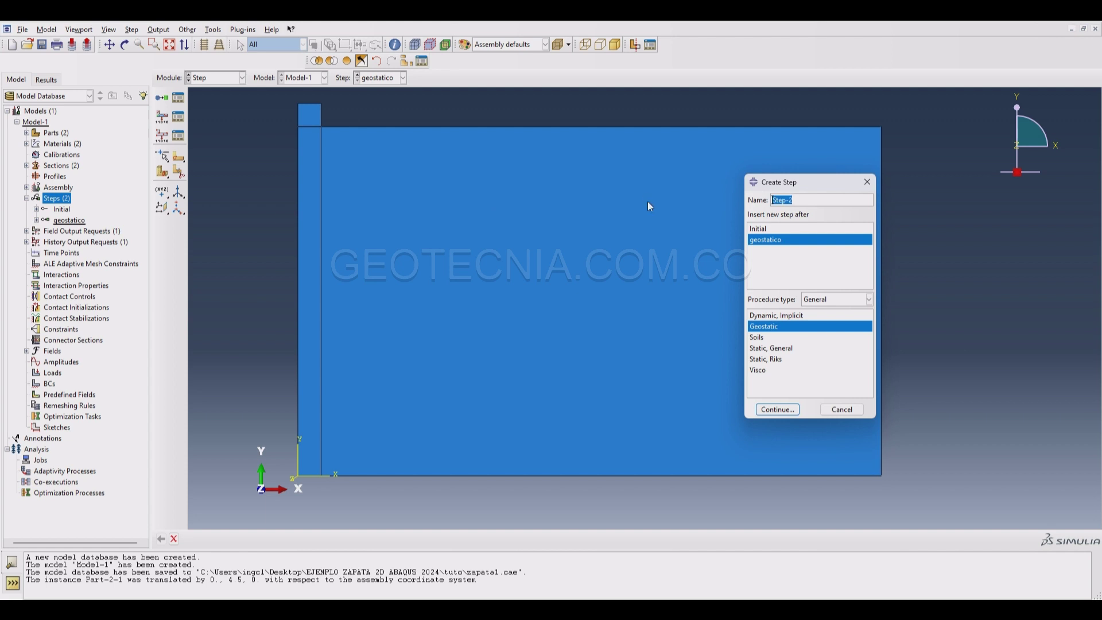
text(carga)
click(762, 349)
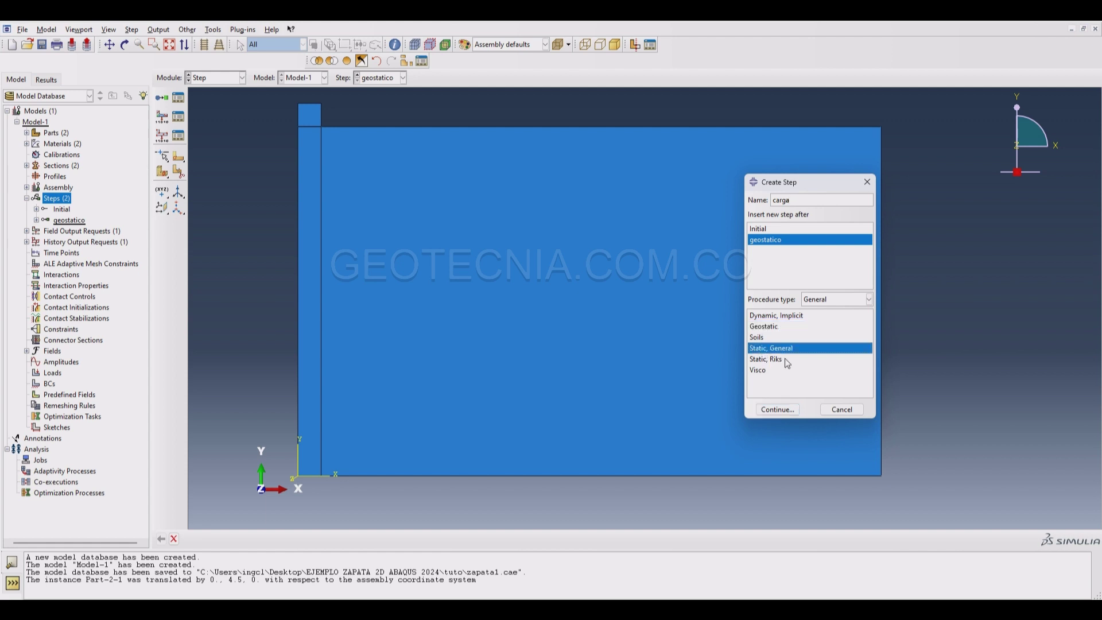
click(781, 410)
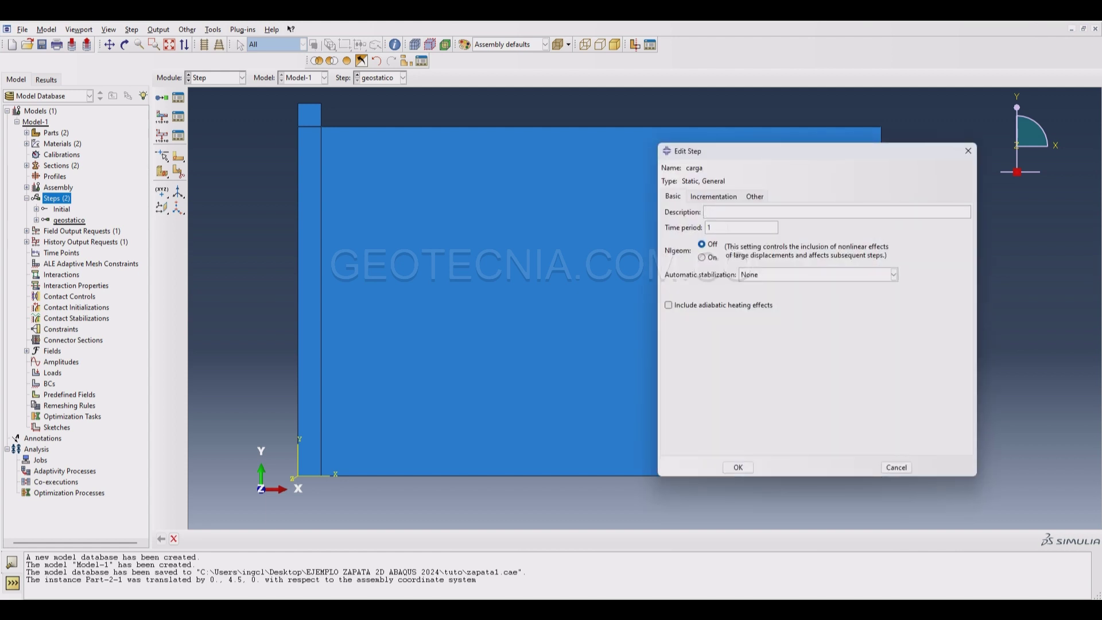
Set the carga step's initial increment size to 0.01 and its maximum increment size to 0.1
click(713, 195)
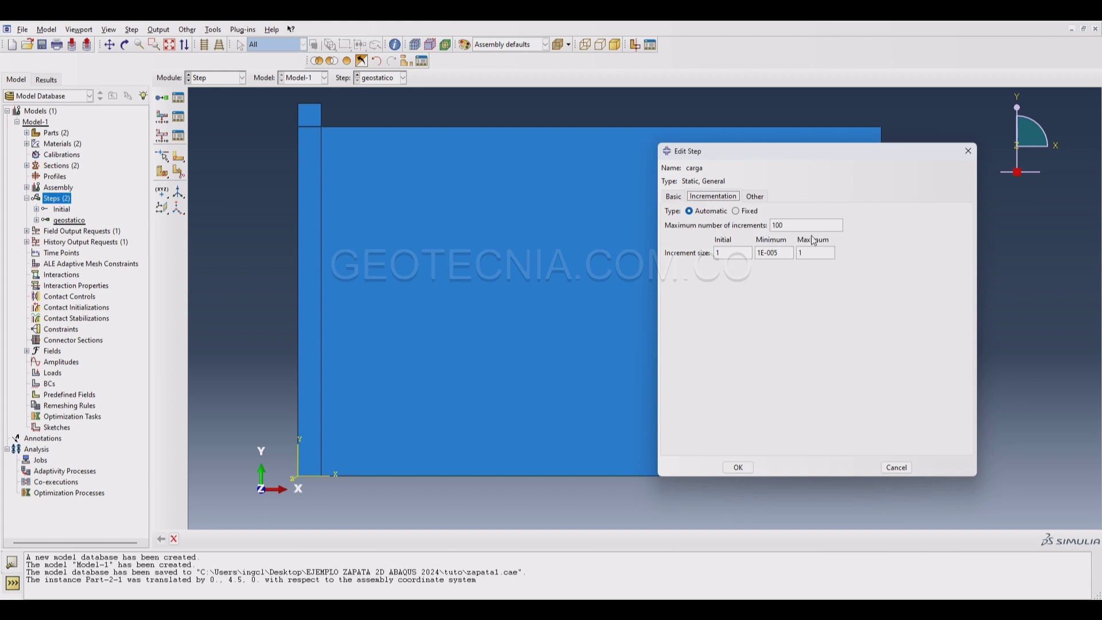
double_click(722, 253)
text(0.01)
key(shift+Tab)
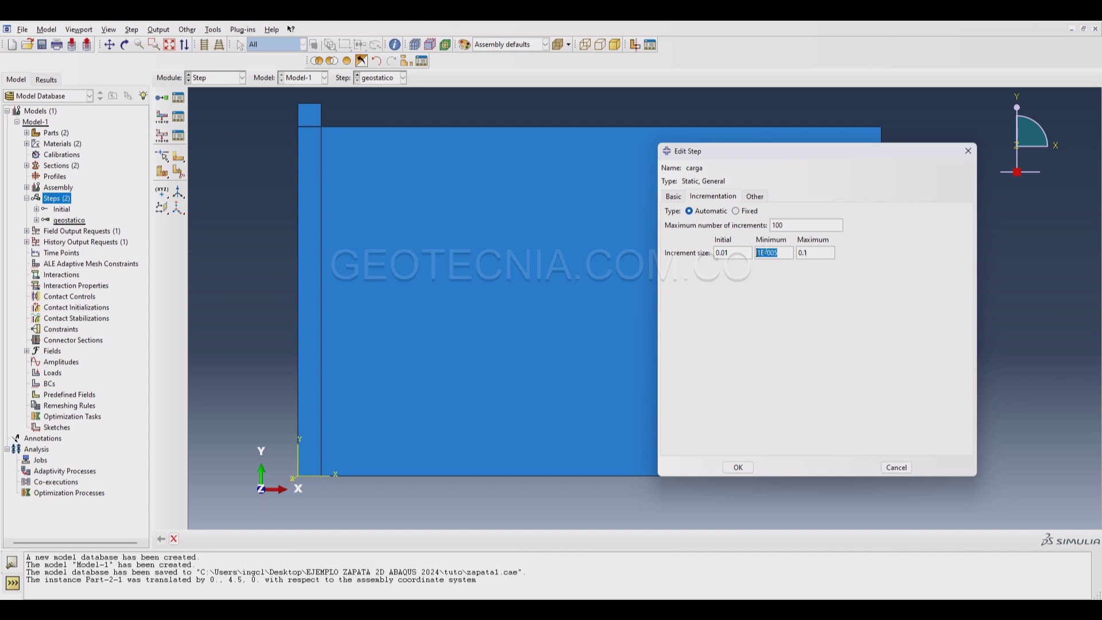
Raise the carga step's maximum number of increments to 10000 and accept the step definition
click(803, 225)
text(00)
double_click(766, 253)
click(777, 252)
double_click(782, 226)
drag(768, 156, 643, 117)
click(614, 427)
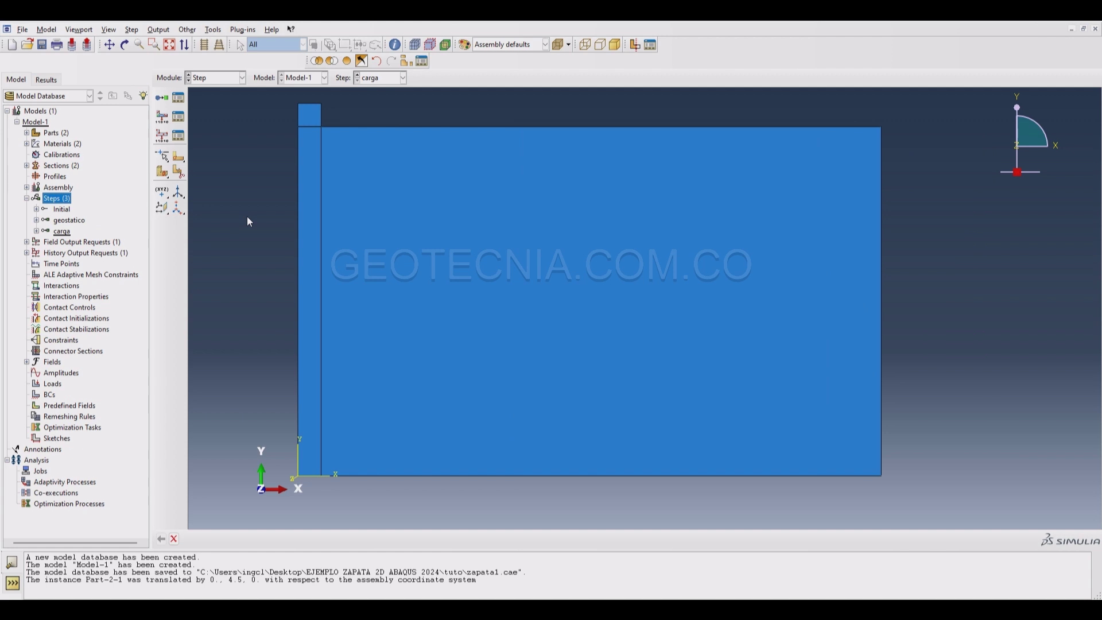
Save the model database and switch to the Interaction module
click(43, 47)
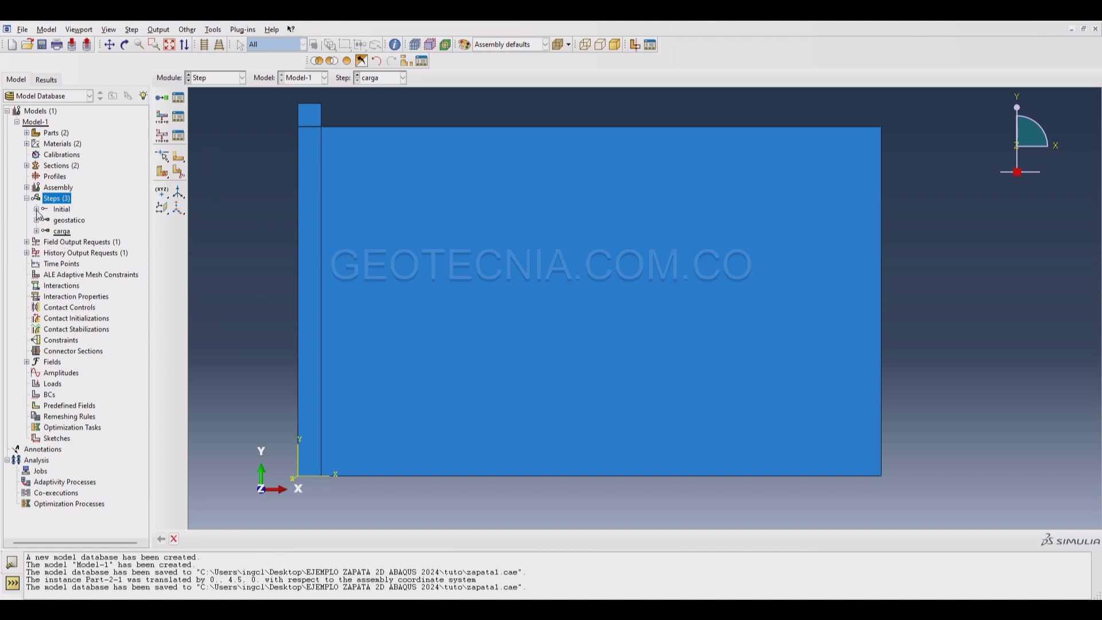
click(220, 81)
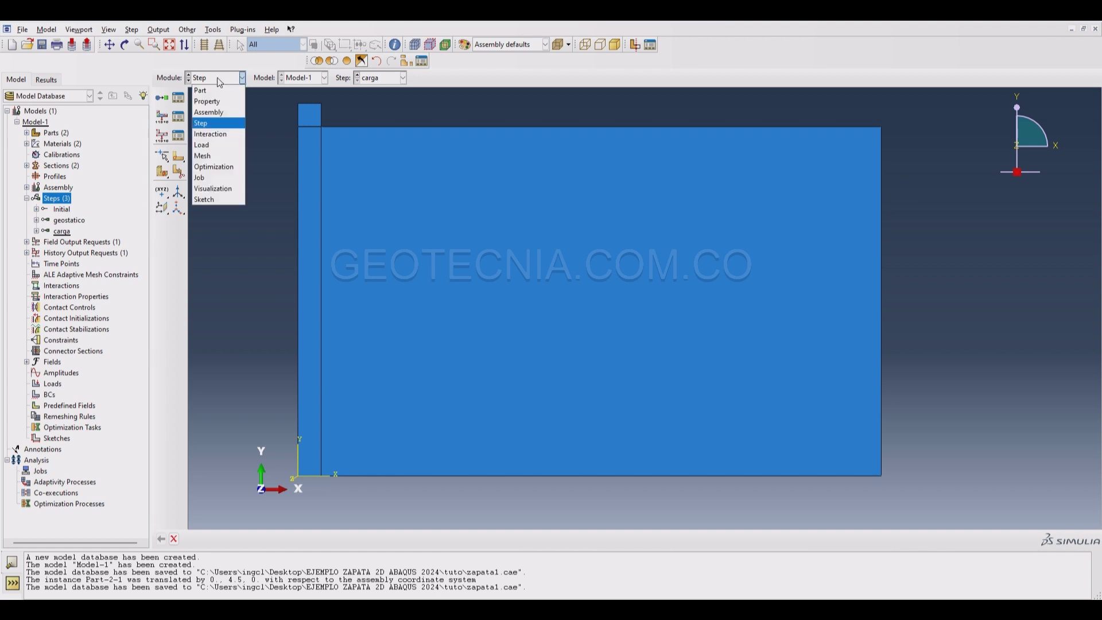
click(206, 134)
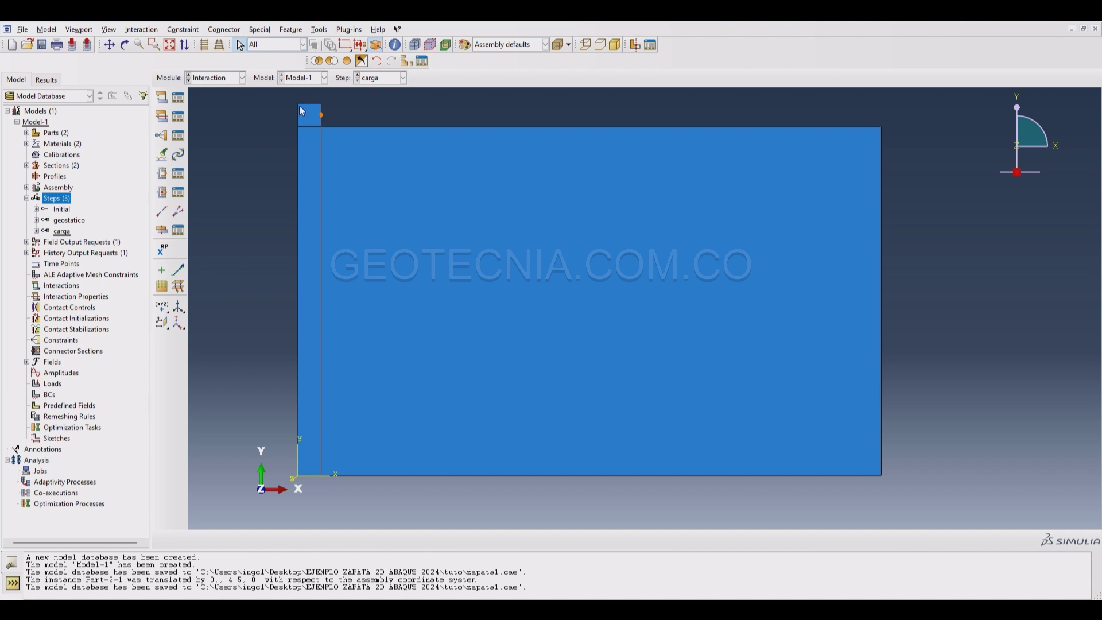
drag(339, 117, 282, 95)
scroll(302, 111, up, 5)
scroll(301, 107, up, 2)
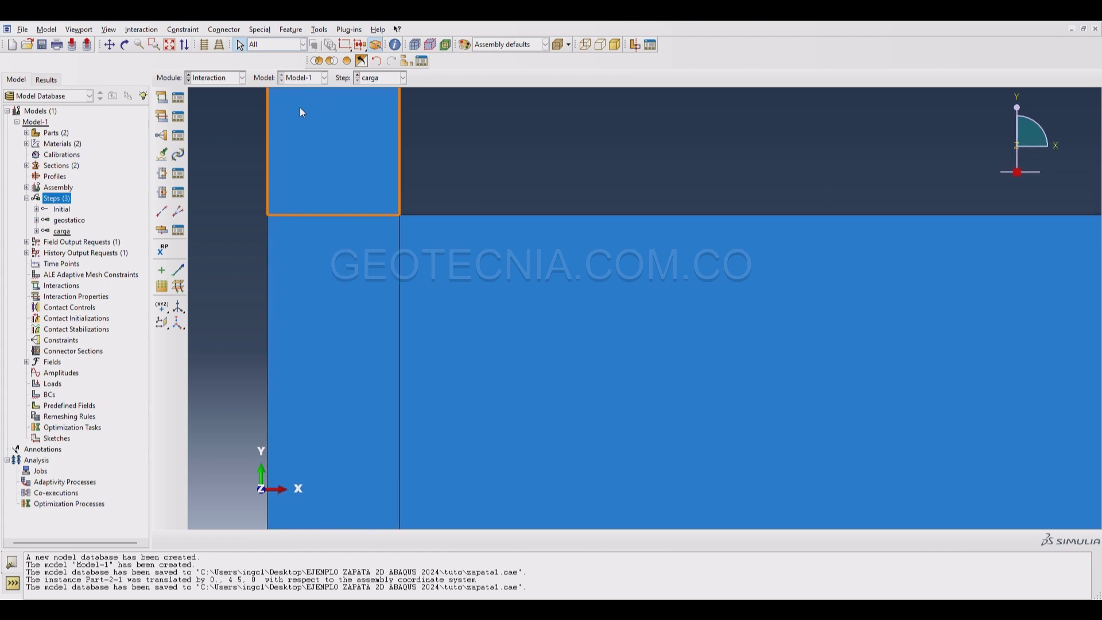
scroll(281, 147, down, 1)
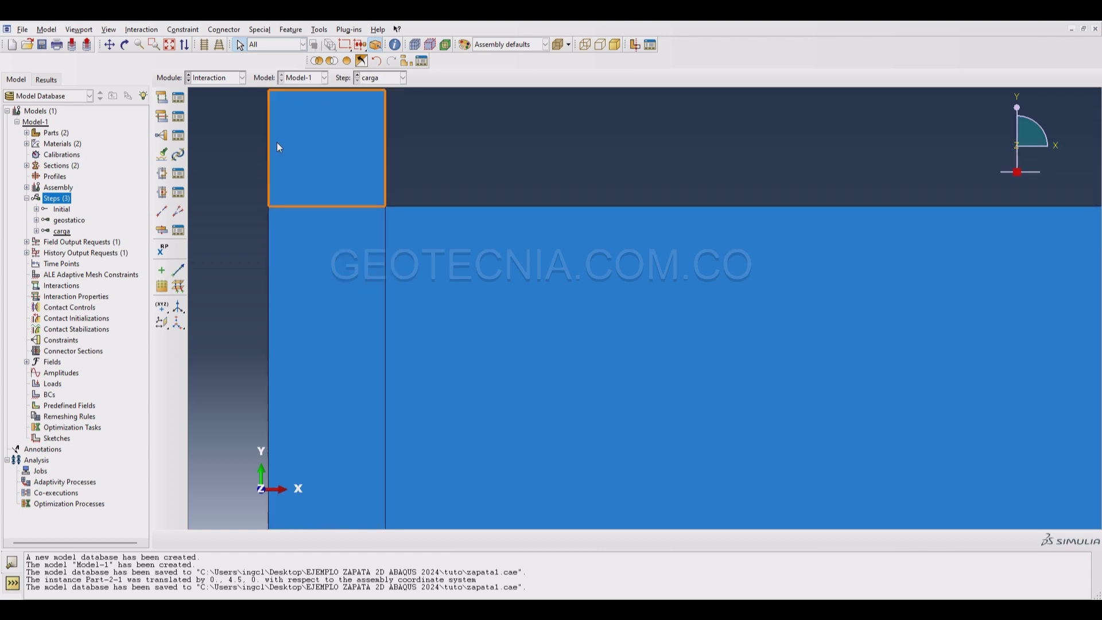
click(178, 98)
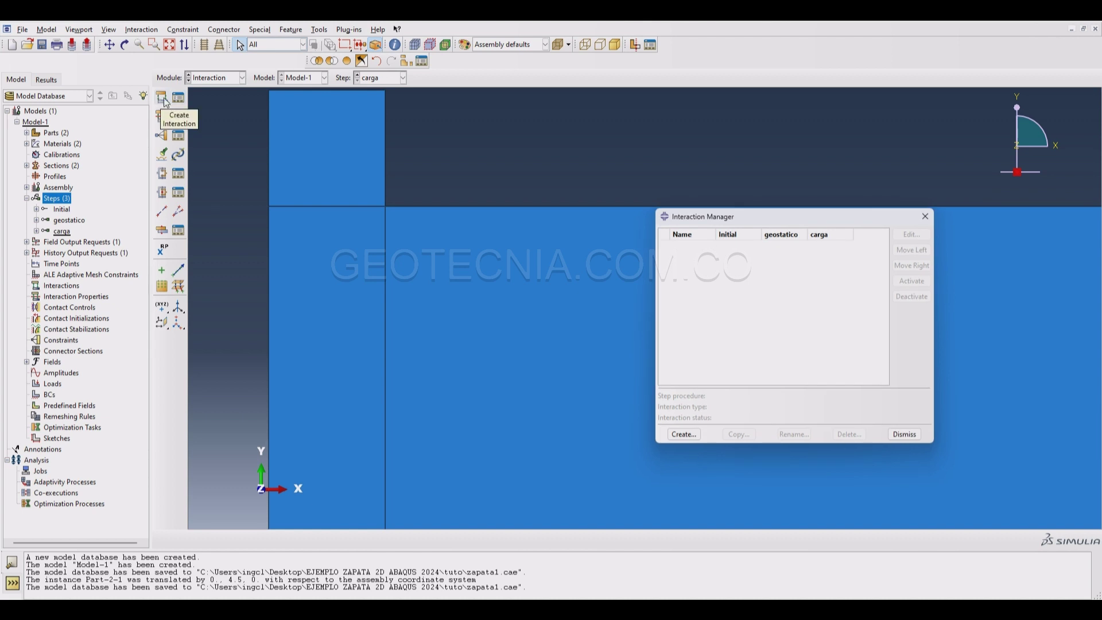
drag(702, 221, 696, 171)
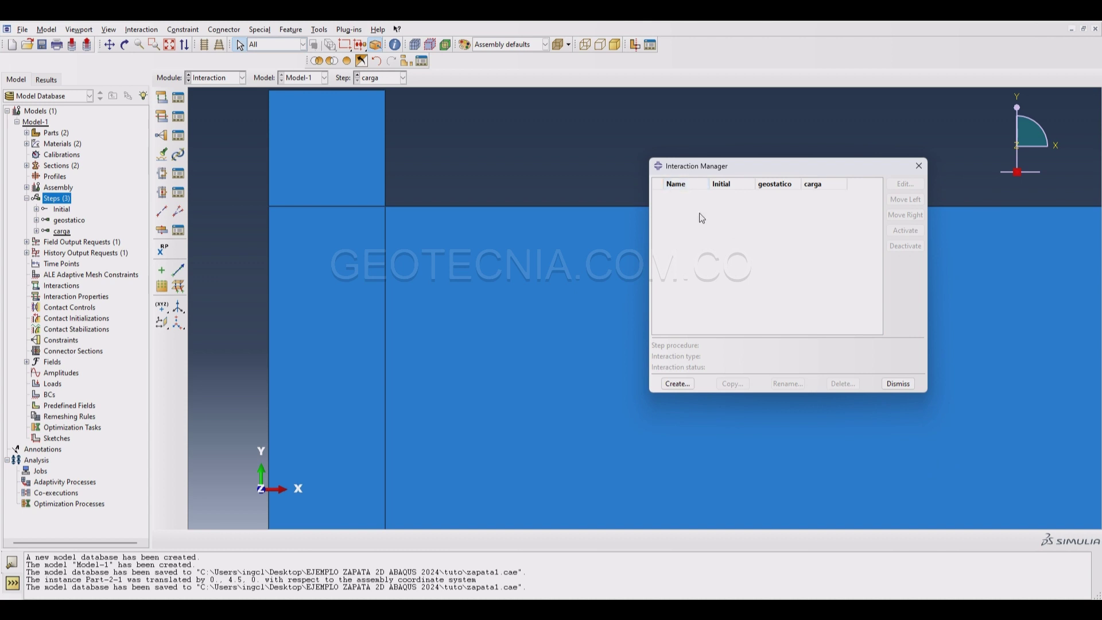
click(678, 384)
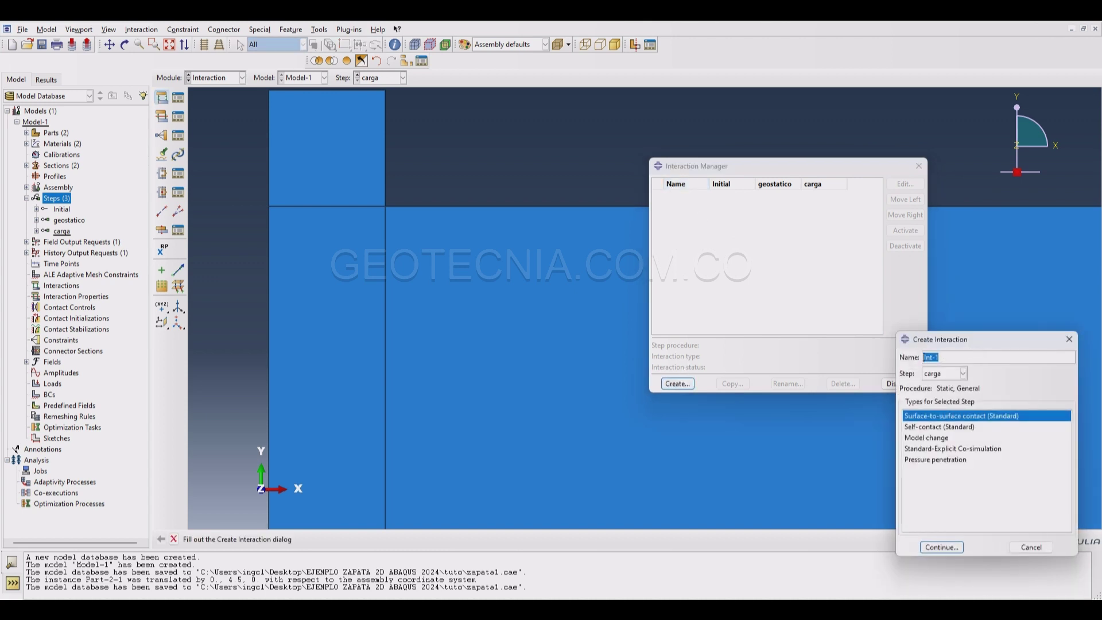
click(1033, 547)
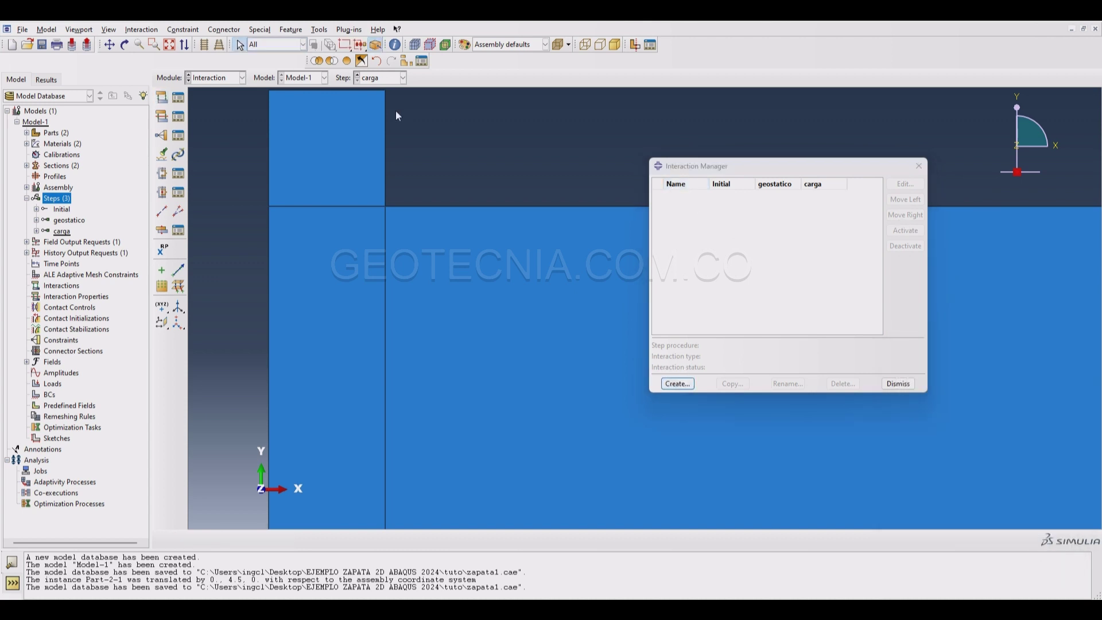
click(919, 166)
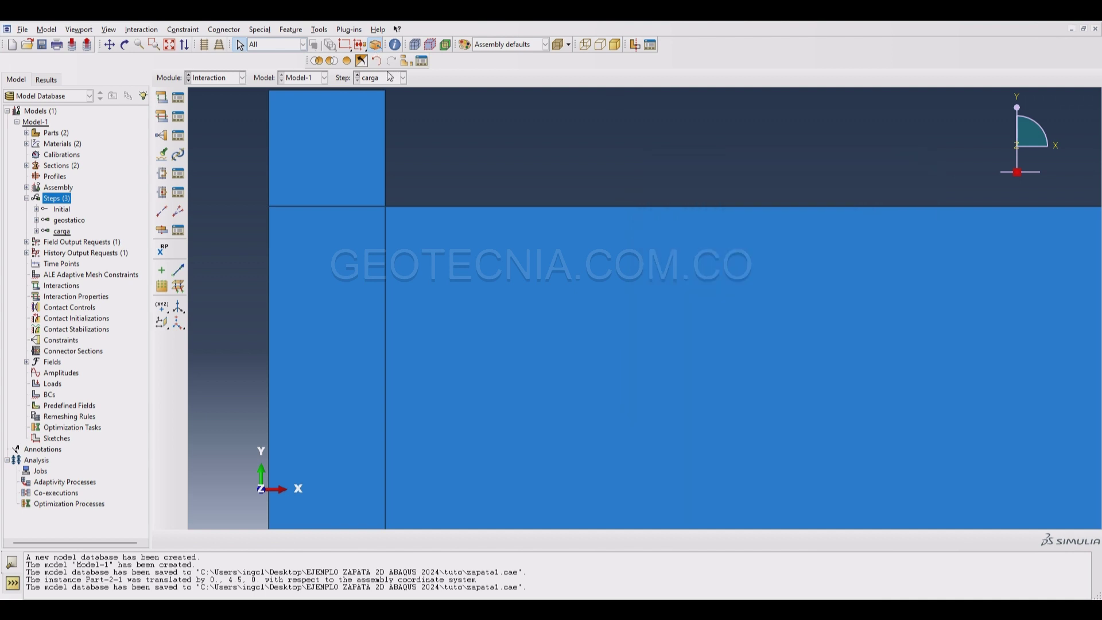
Make Initial the current step and start a Surface-to-surface contact (Standard) interaction in it
click(390, 77)
click(377, 88)
click(178, 98)
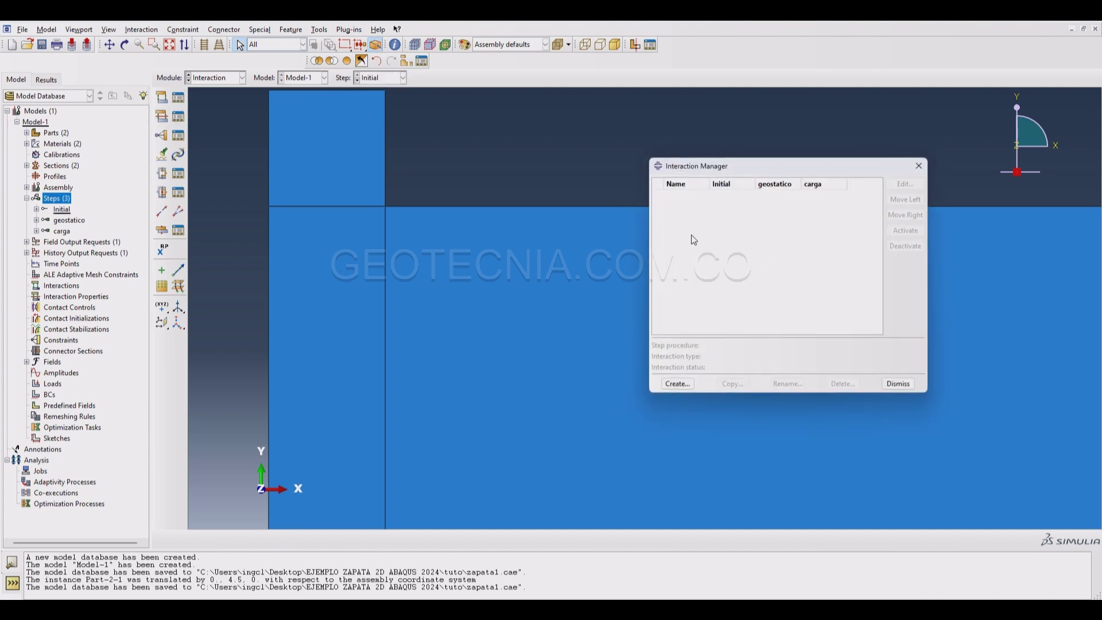
click(676, 385)
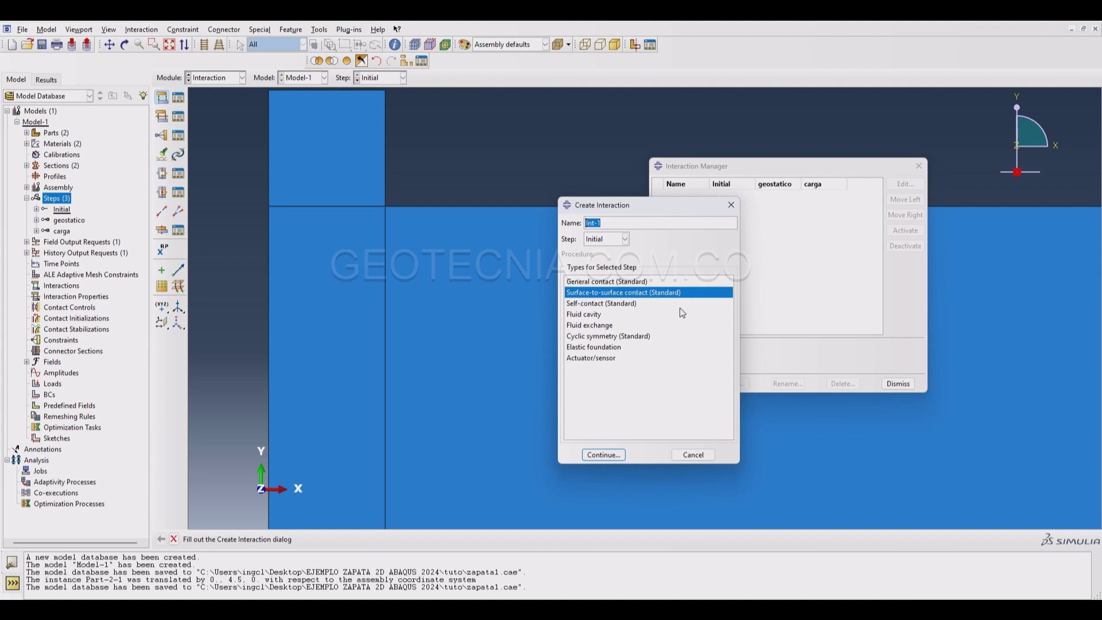
click(610, 456)
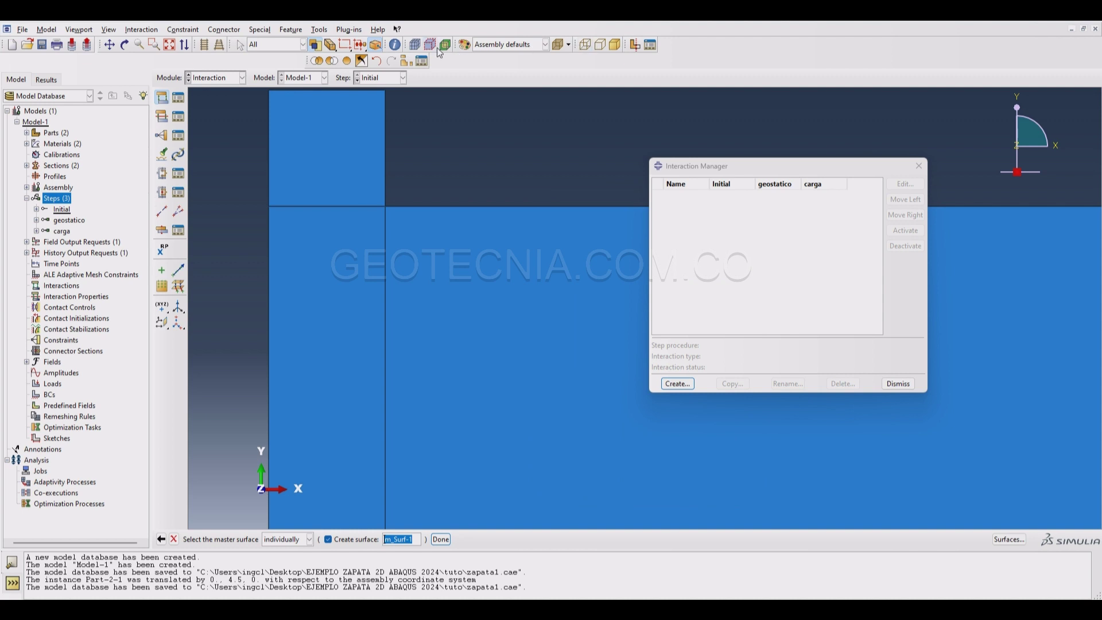
Remove the Part-1-1 instance from the display group and assign the footing's bottom edge as master surface m_Surf-1
click(408, 61)
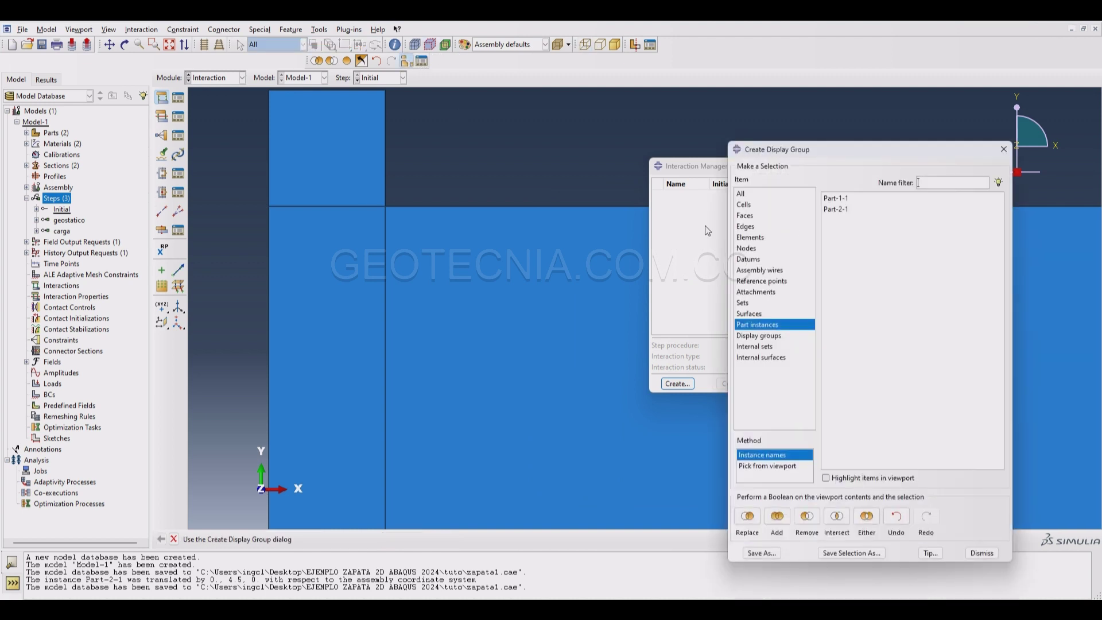
click(839, 200)
click(807, 517)
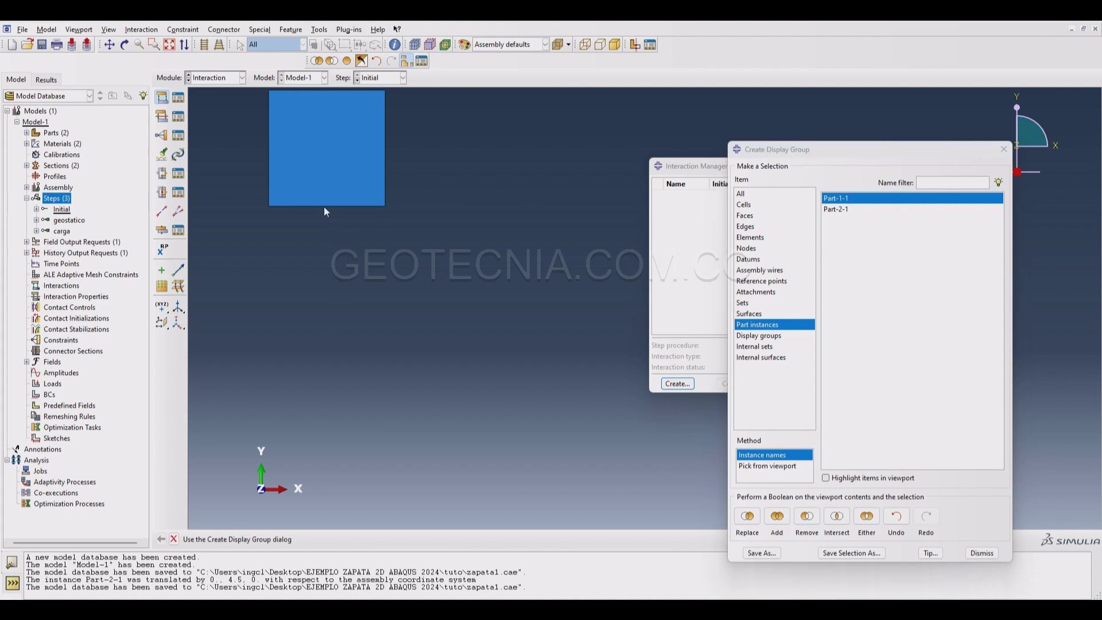
drag(886, 155, 942, 104)
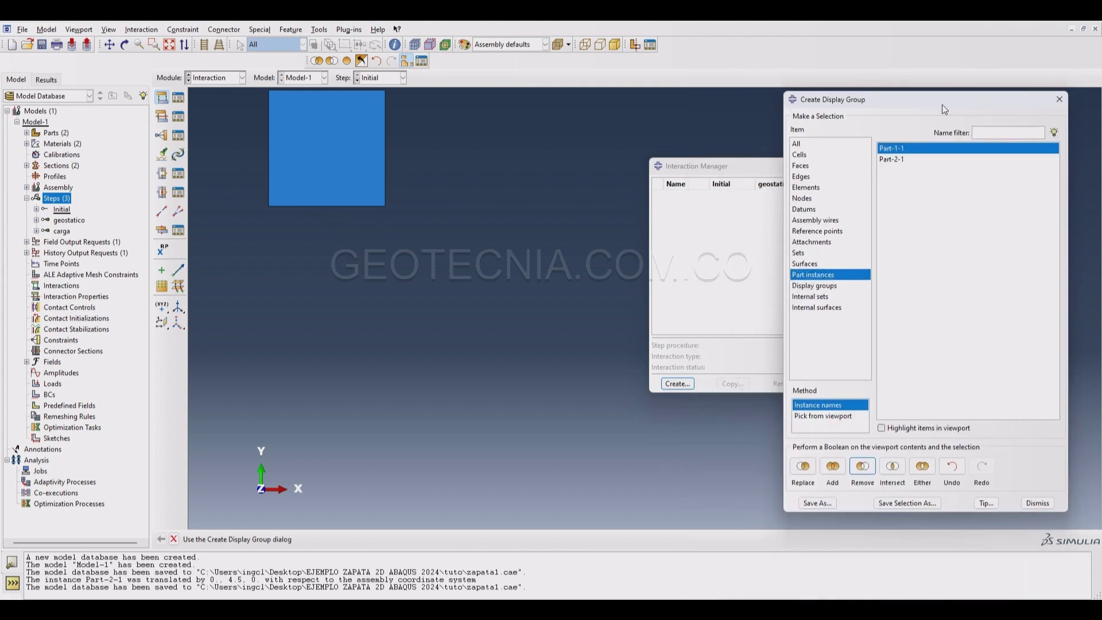
drag(702, 169, 534, 171)
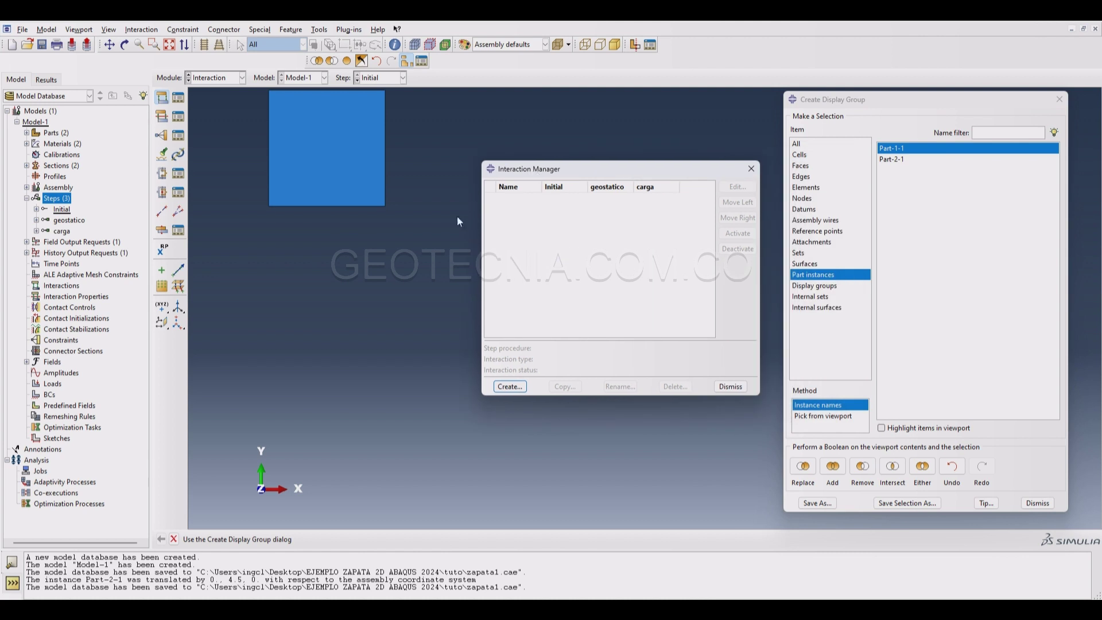
click(1050, 501)
click(334, 207)
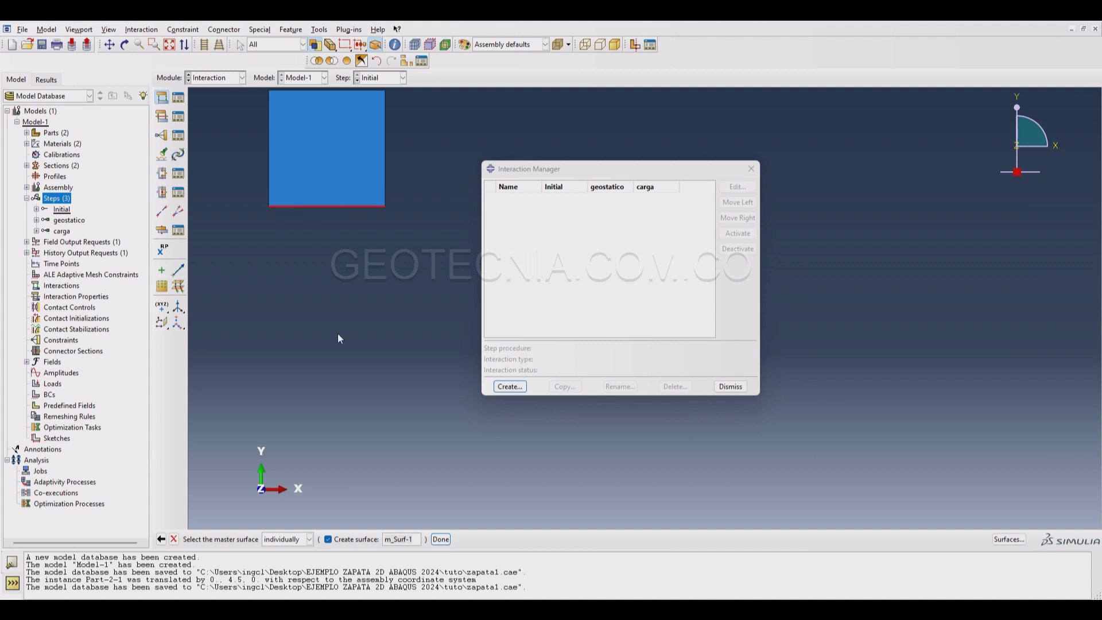
click(441, 539)
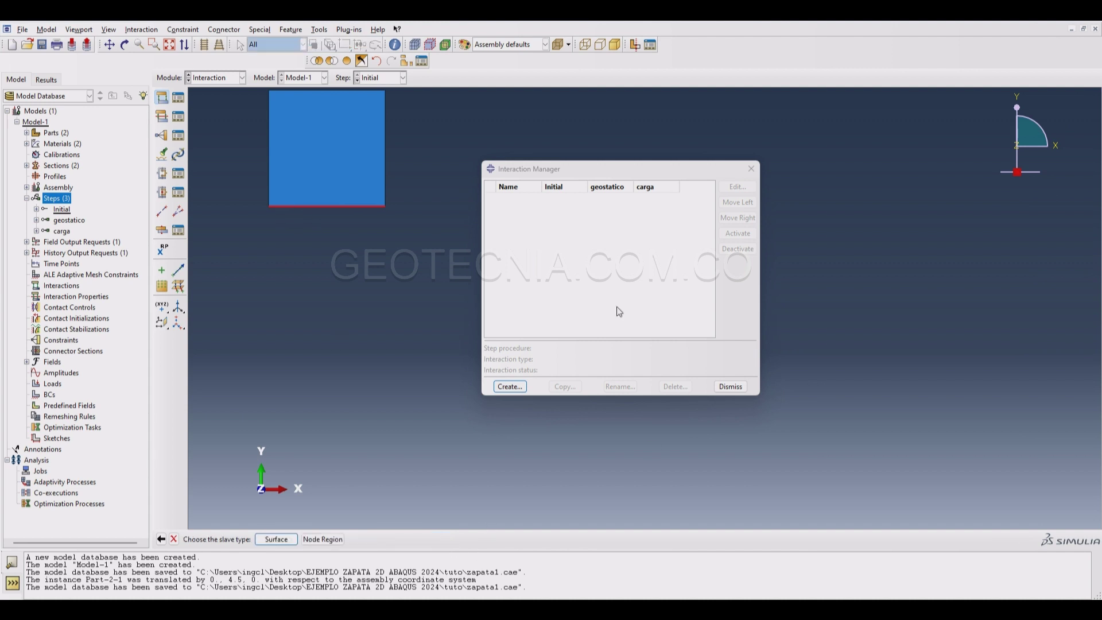
Display only the Part-1-1 instance and assign the soil's top edge segment beneath the footing as the contact's slave surface
click(277, 539)
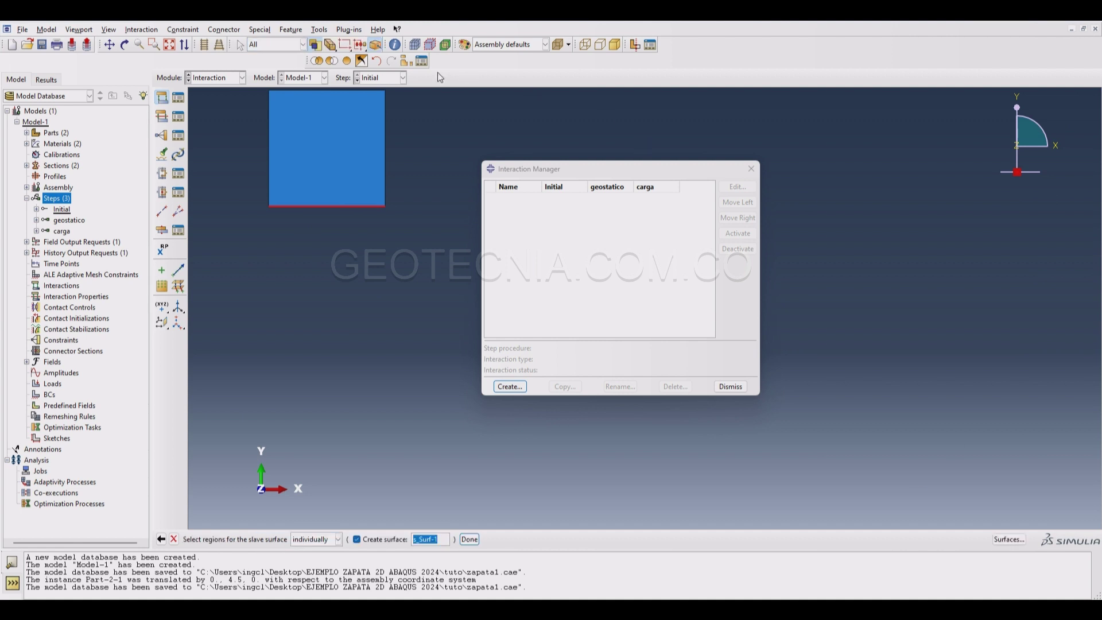
click(406, 61)
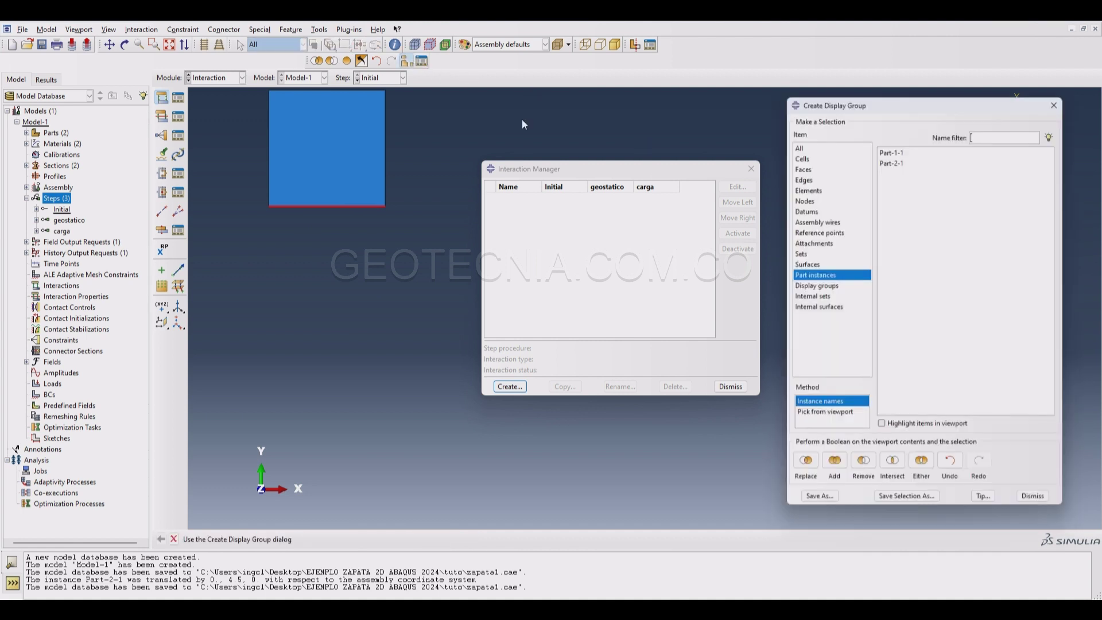
click(893, 159)
click(861, 467)
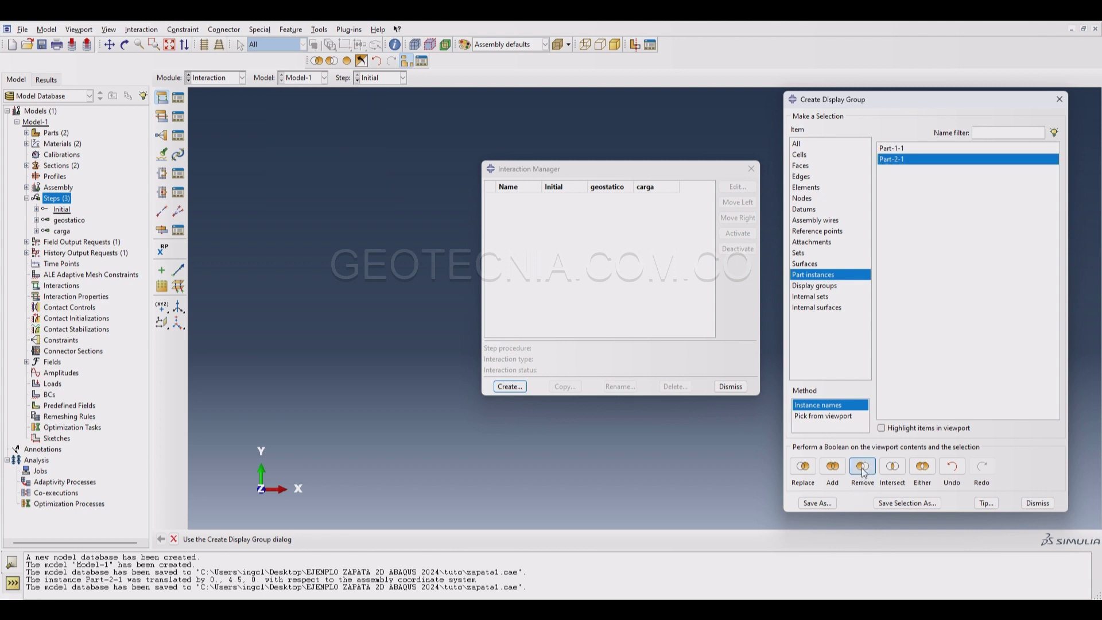
click(891, 148)
click(833, 466)
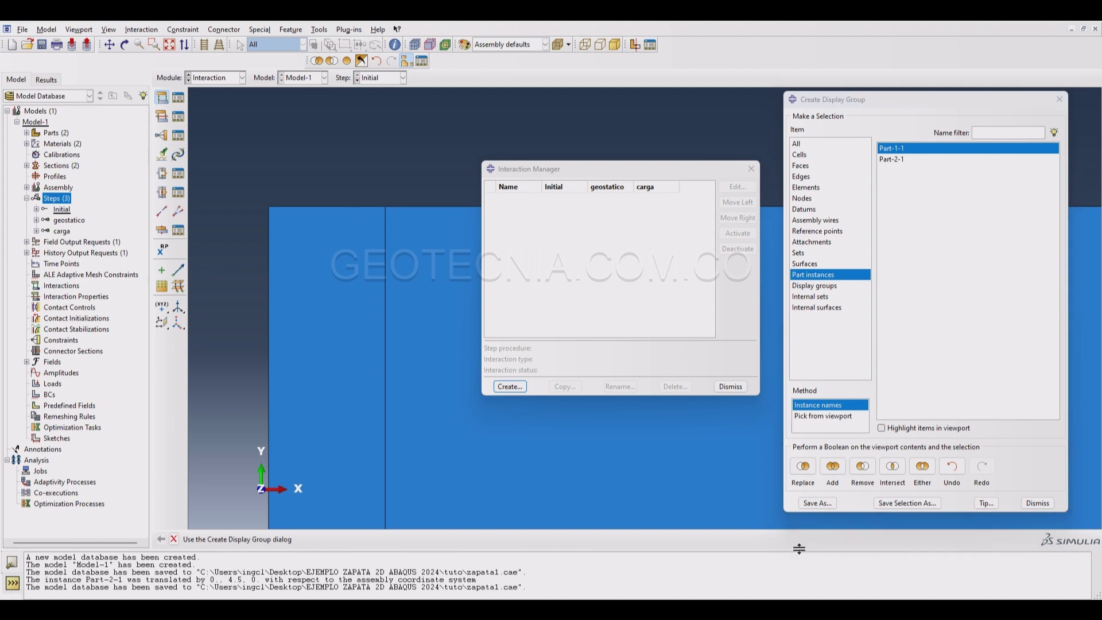
click(1041, 503)
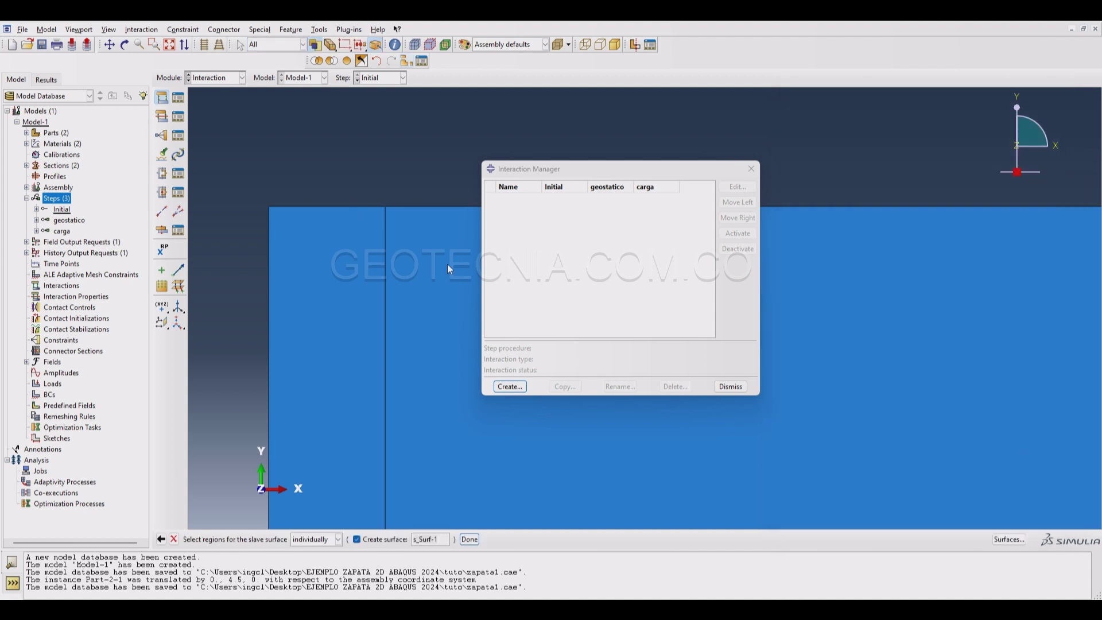
click(311, 207)
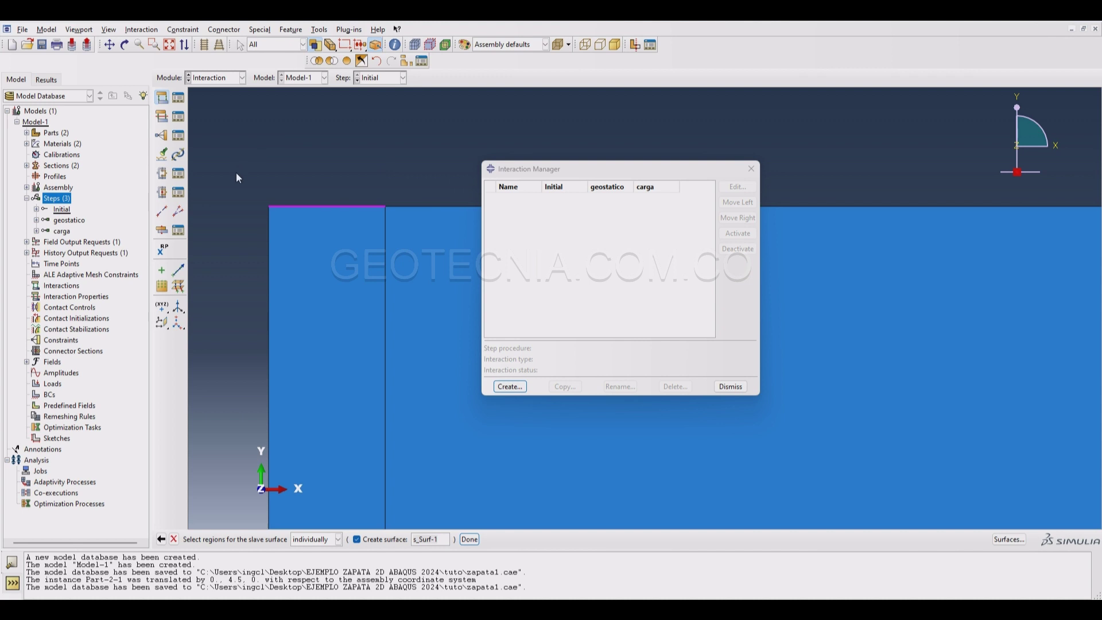
click(470, 541)
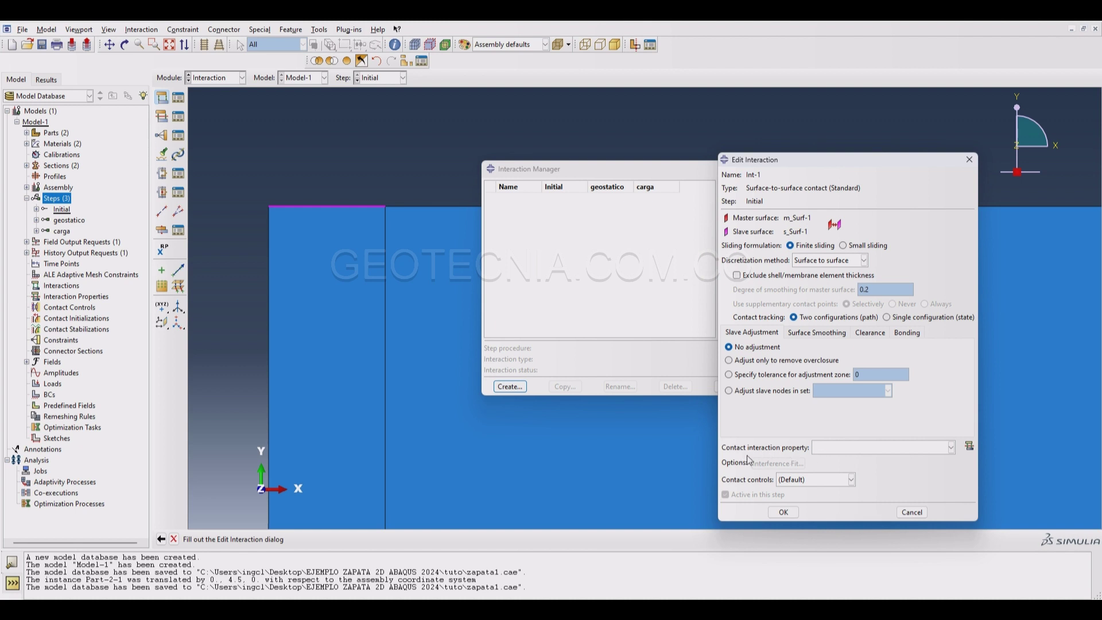
Create a new interaction property of type Contact for the surface-to-surface interaction
click(969, 448)
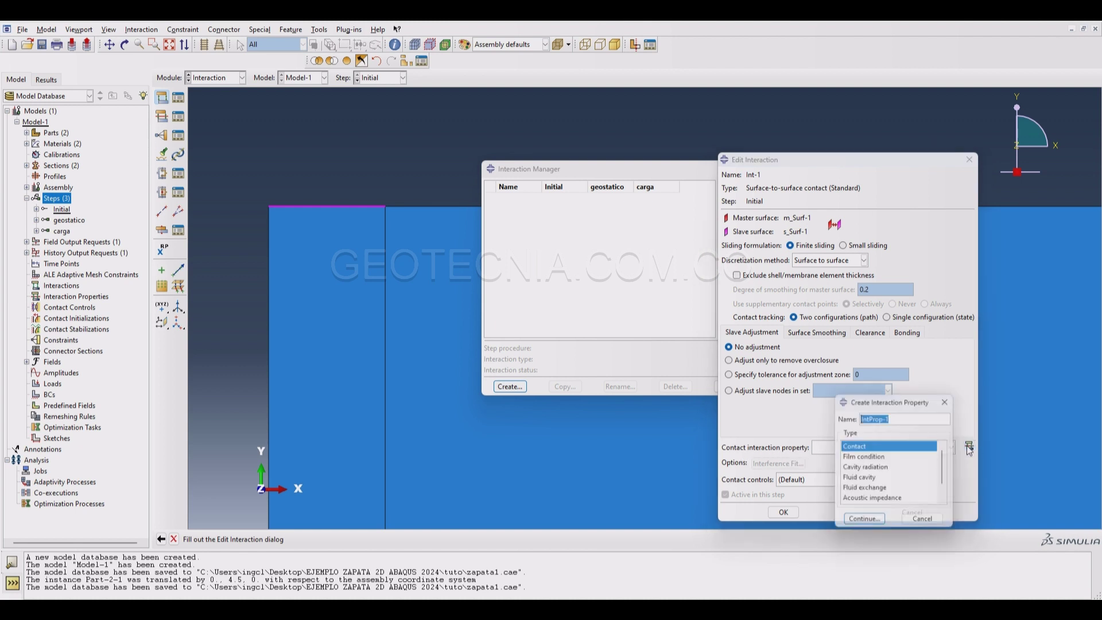
drag(917, 409, 606, 336)
scroll(596, 418, down, 3)
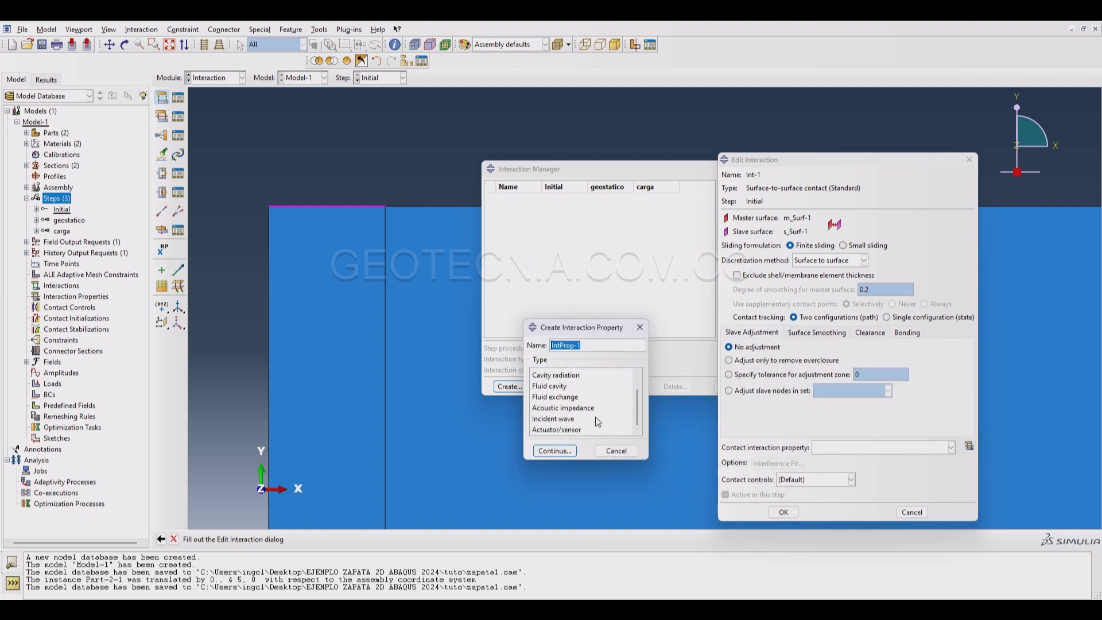
scroll(595, 423, up, 3)
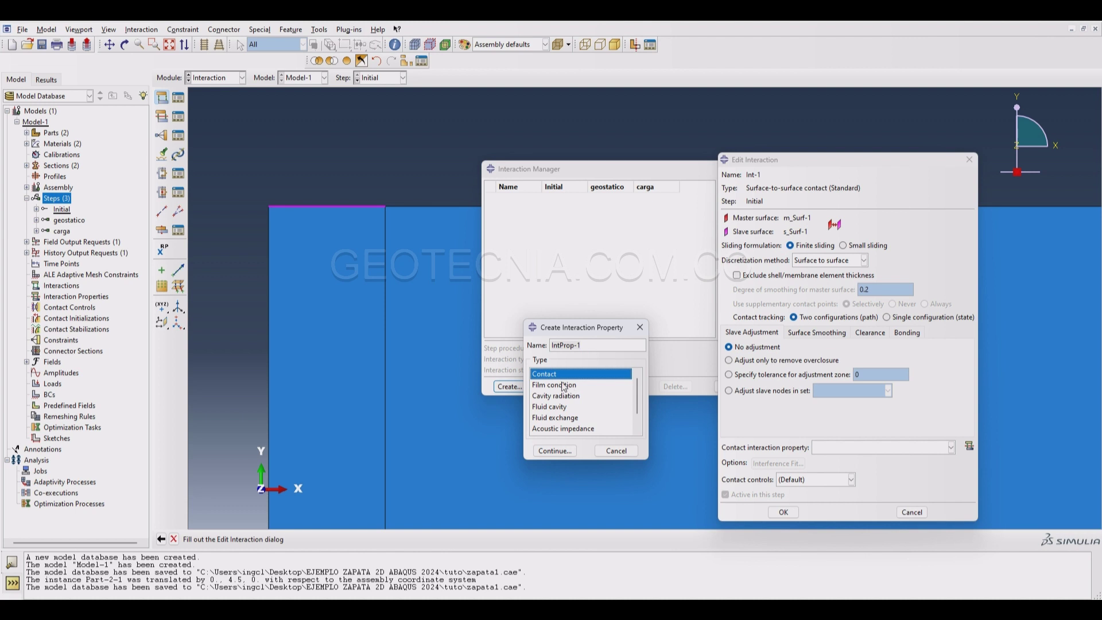
click(556, 452)
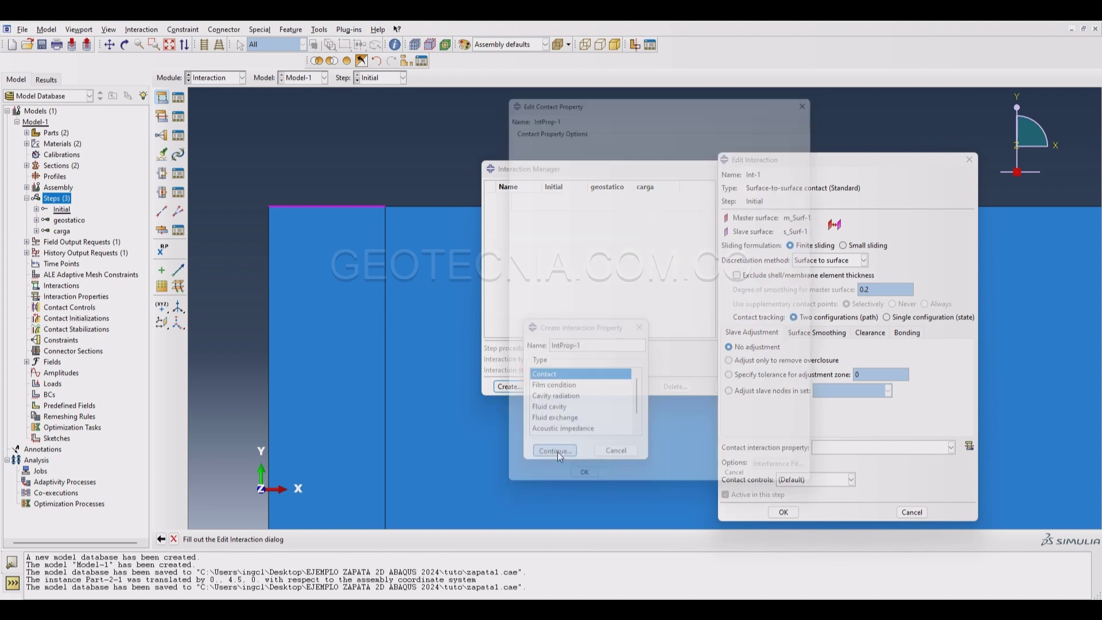
Define tangential behavior with the Penalty formulation and a friction coefficient of 0.3, and accept the contact property and interaction
click(524, 195)
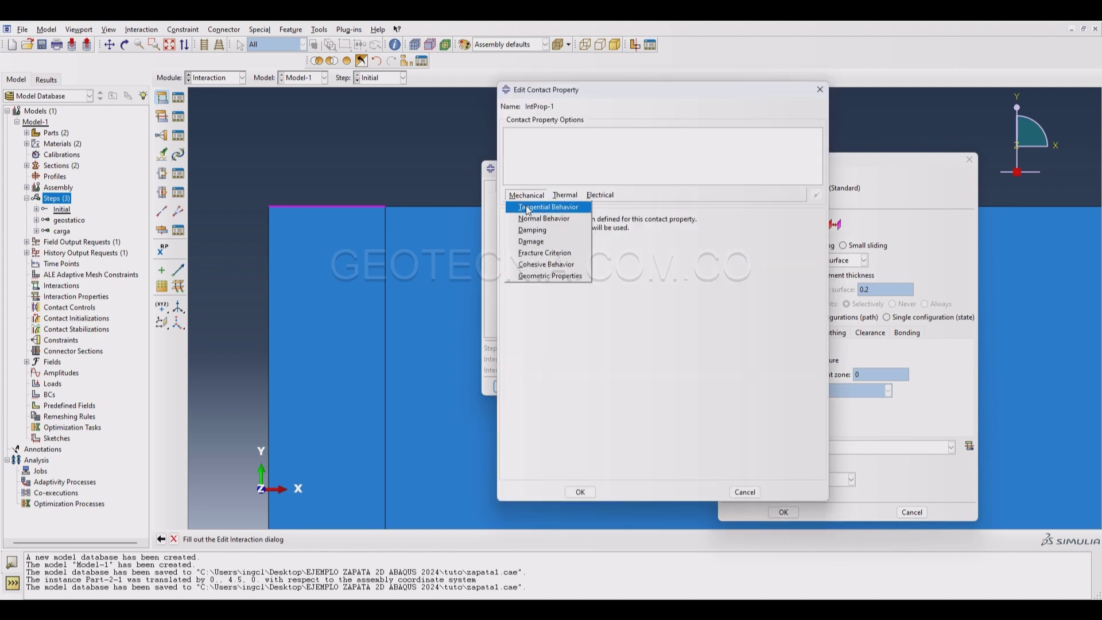
click(560, 208)
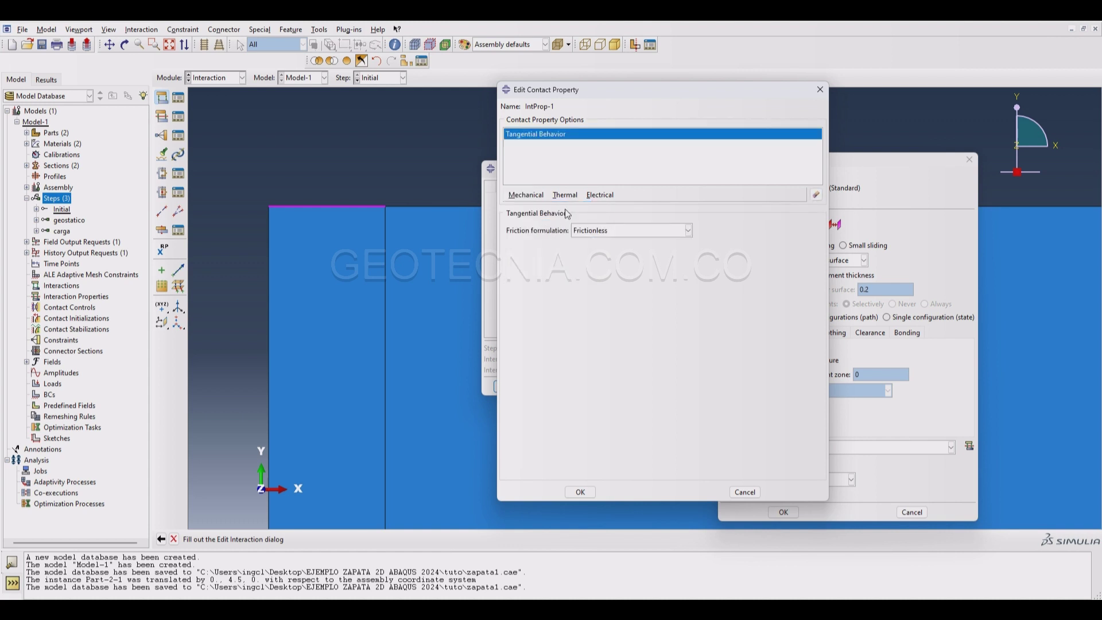
click(608, 231)
click(599, 251)
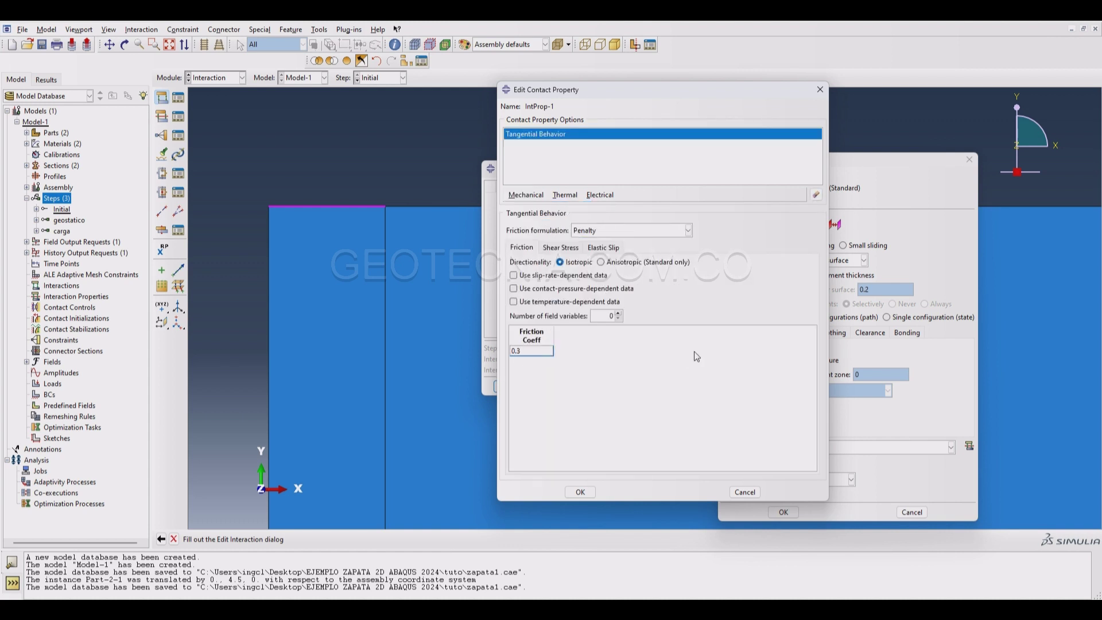
double_click(534, 354)
click(586, 414)
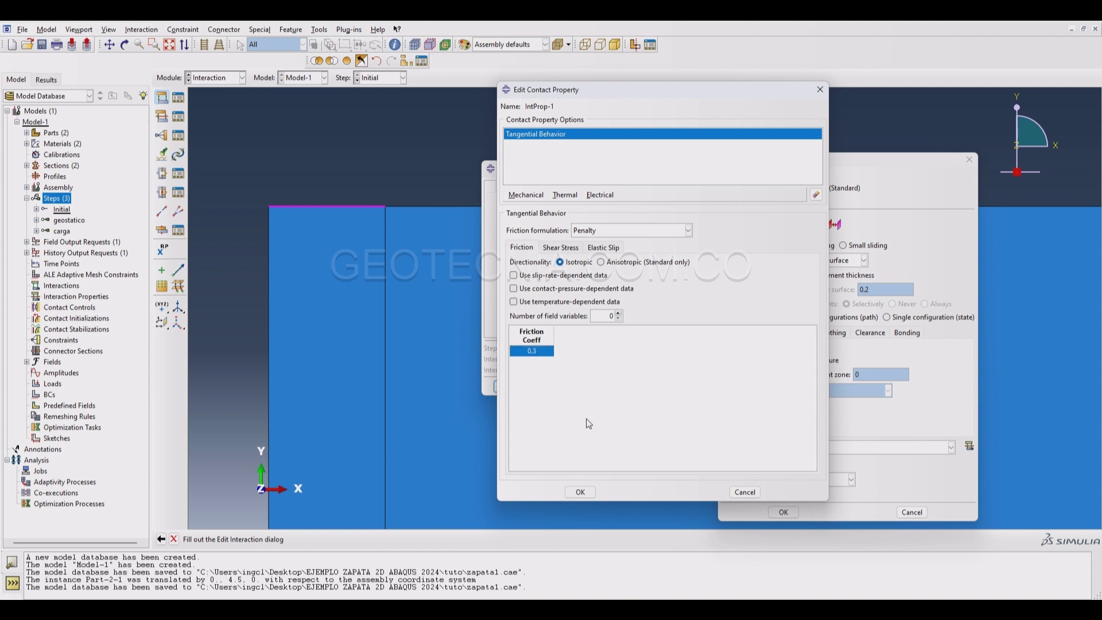
click(581, 493)
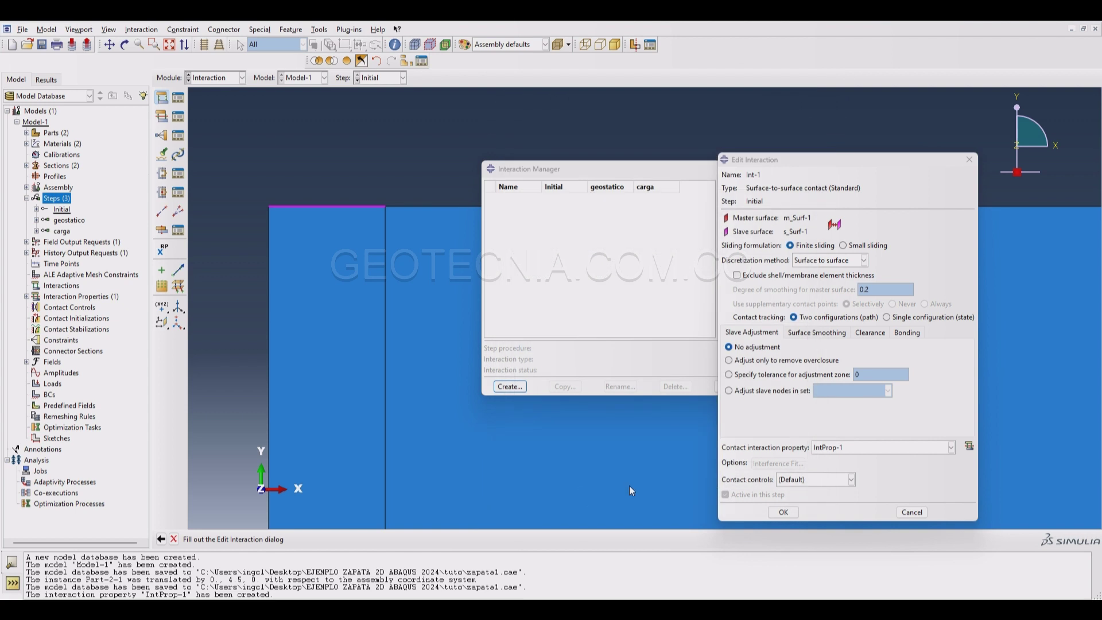
click(784, 512)
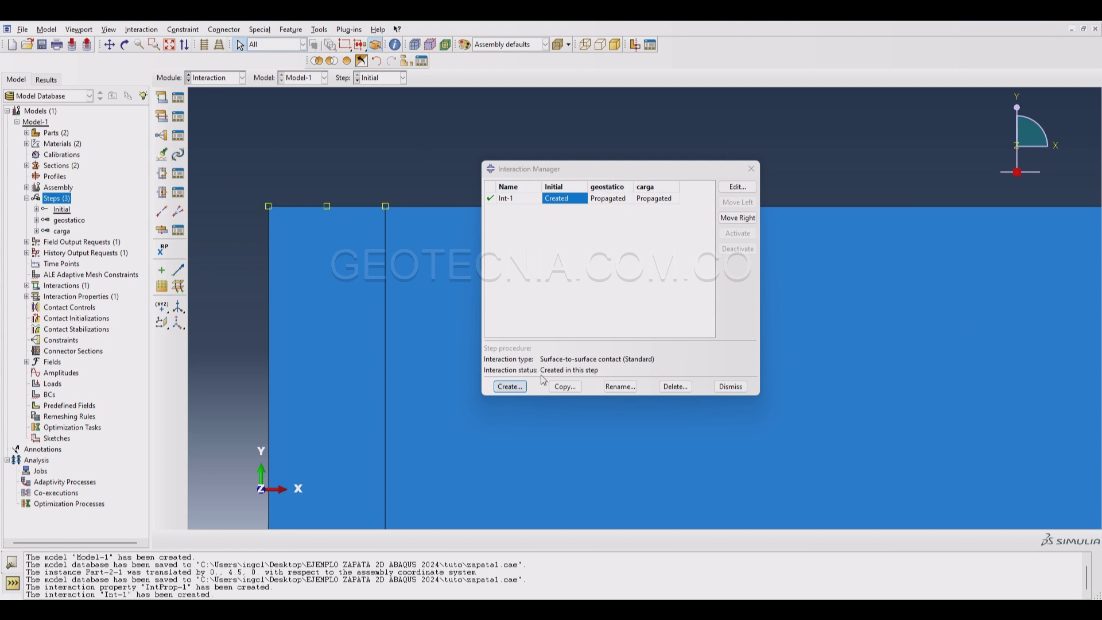
click(751, 169)
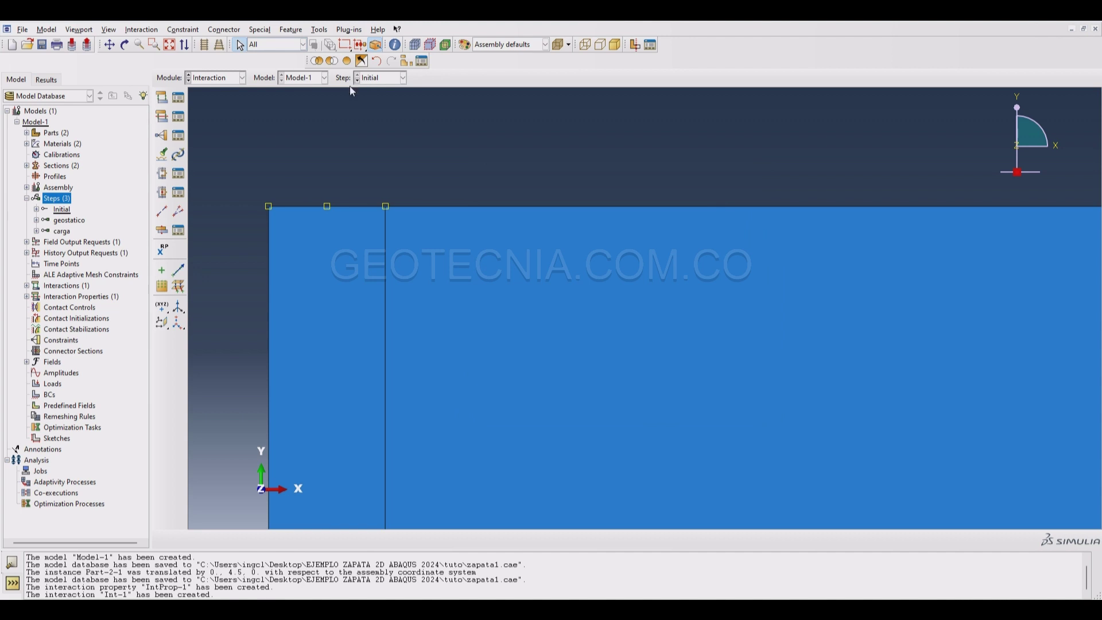
Add both part instances, Part-1-1 and Part-2-1, to the display group
click(406, 61)
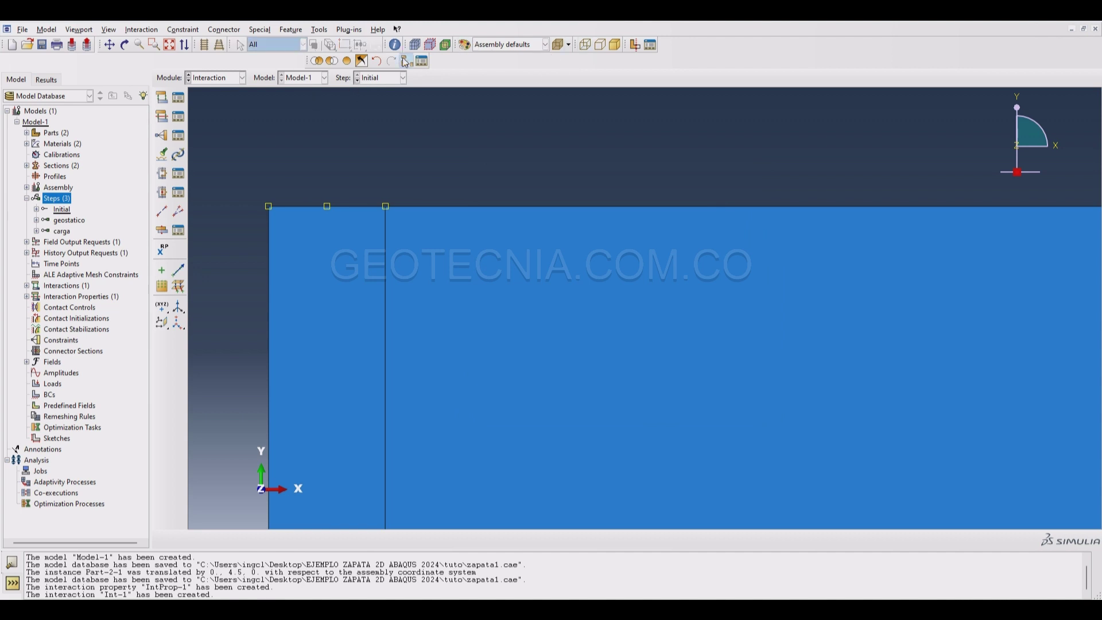
drag(894, 148, 893, 161)
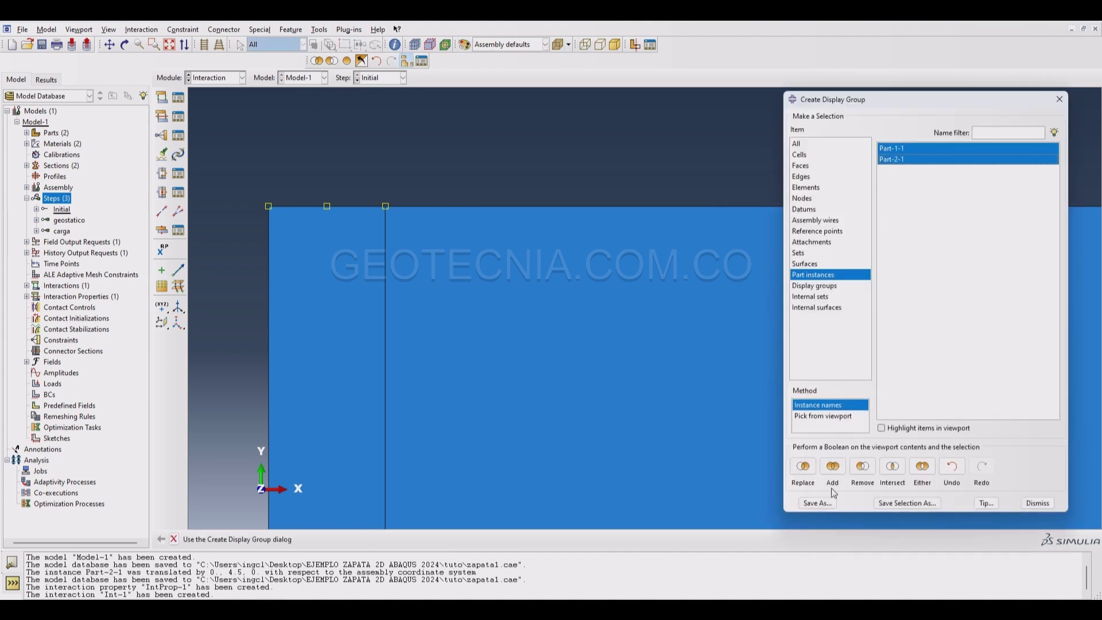
click(833, 466)
scroll(493, 298, down, 3)
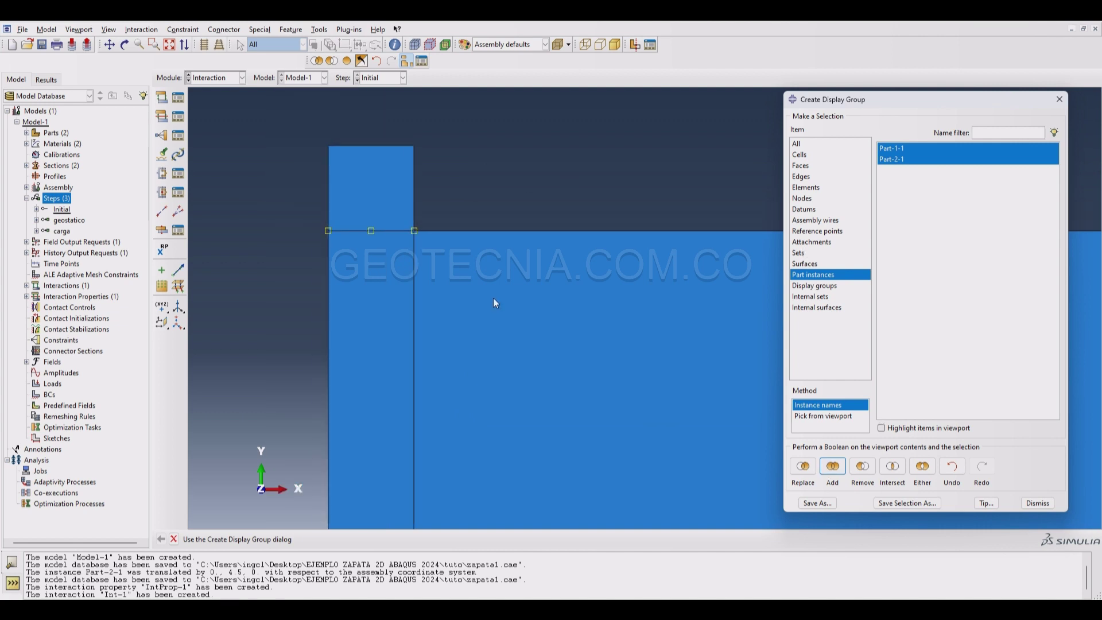
click(1060, 100)
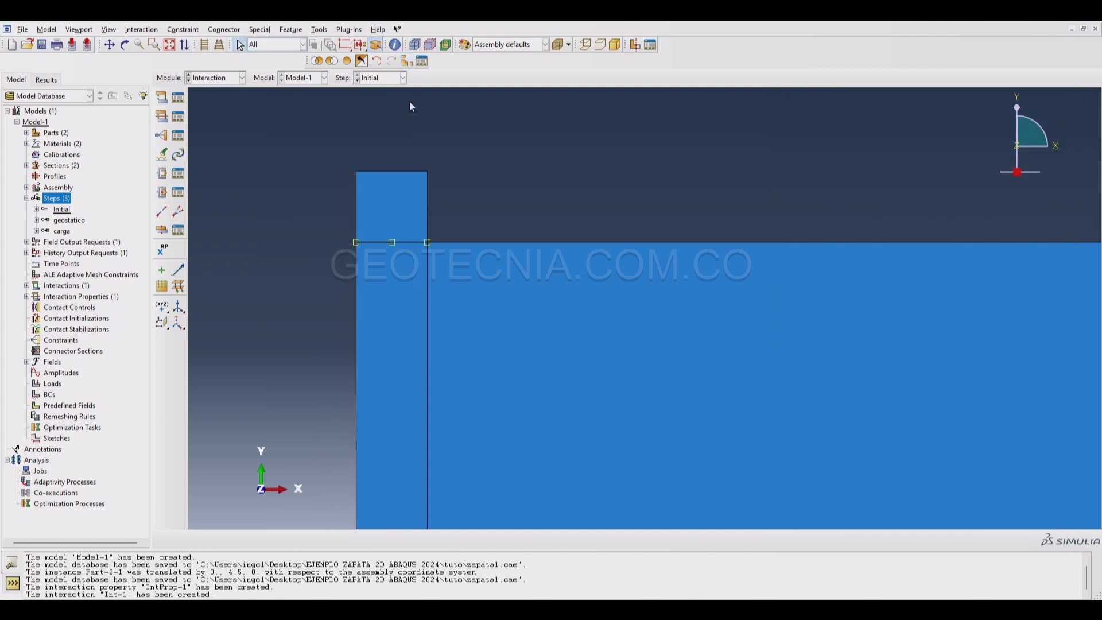
Switch from the Interaction module to the Load module
click(218, 80)
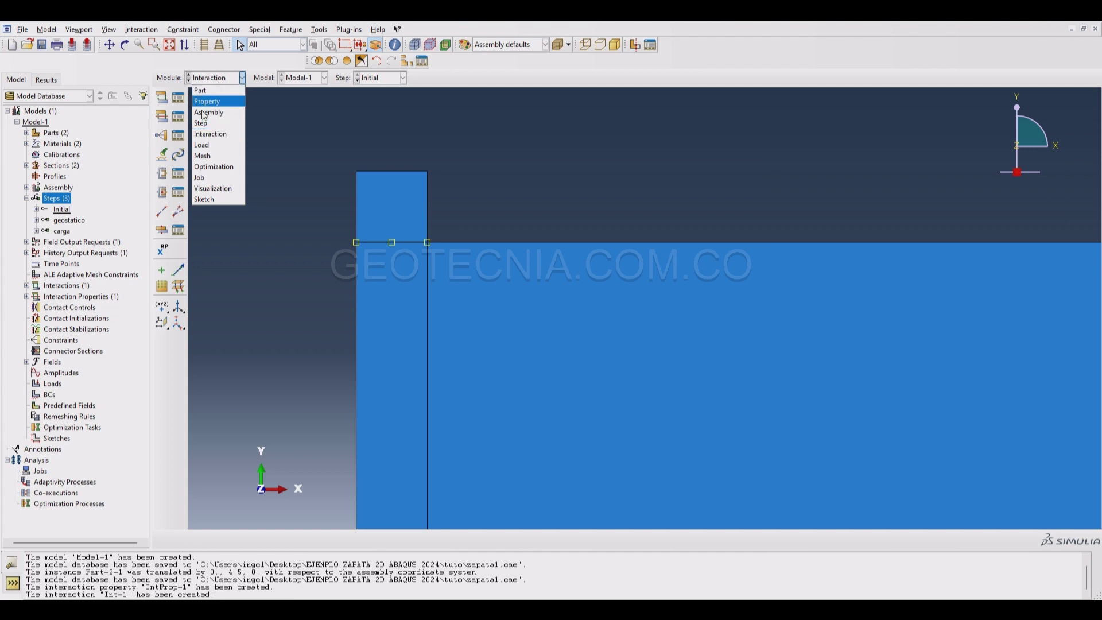
click(202, 145)
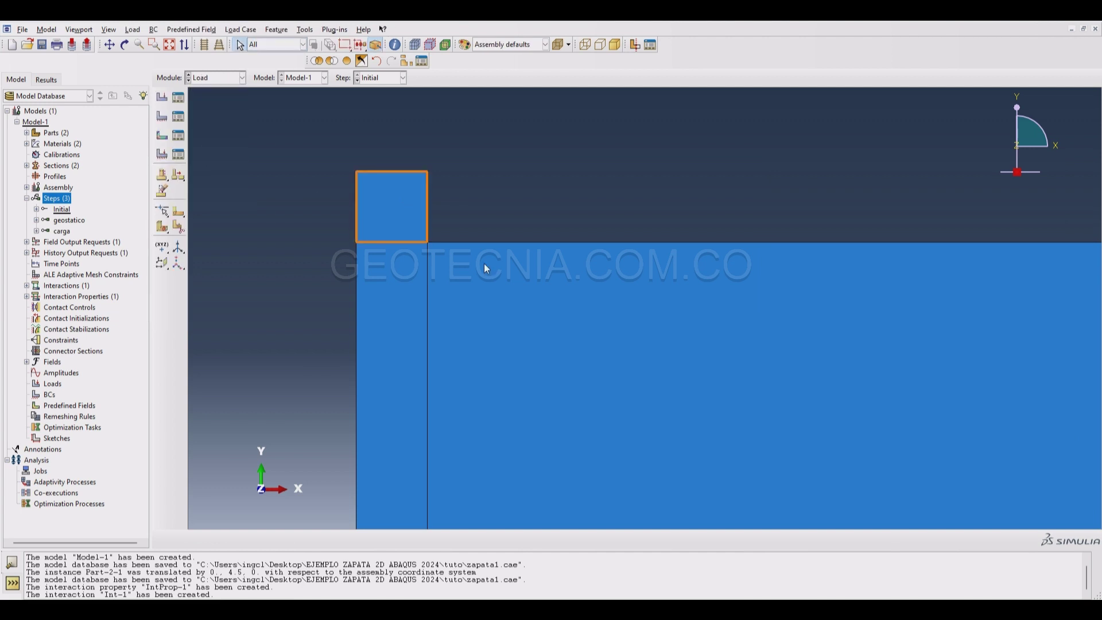
scroll(488, 269, up, 5)
scroll(510, 274, up, 2)
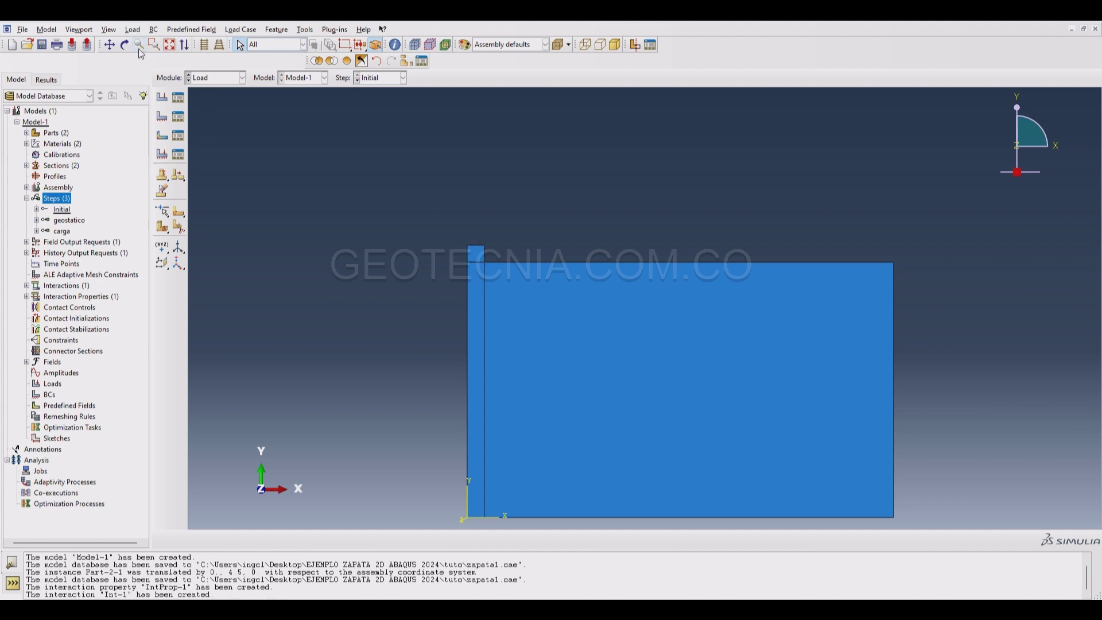
click(109, 45)
drag(721, 361, 546, 253)
scroll(467, 268, down, 2)
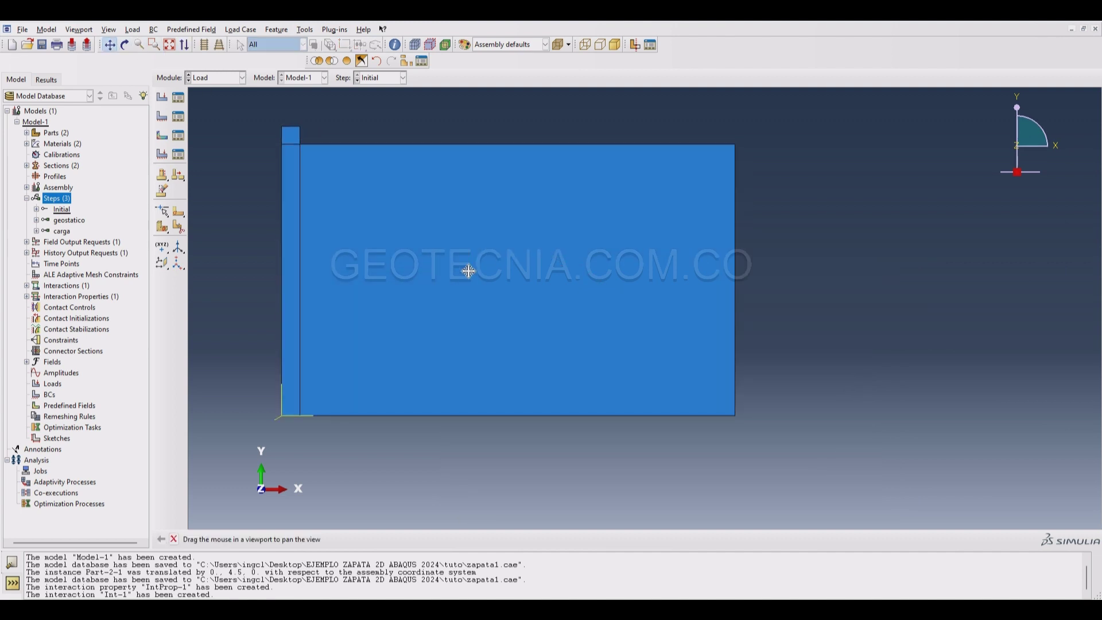
Start a Symmetry/Antisymmetry/Encastre boundary condition named sym in the Initial step
drag(423, 254, 489, 297)
scroll(489, 296, down, 1)
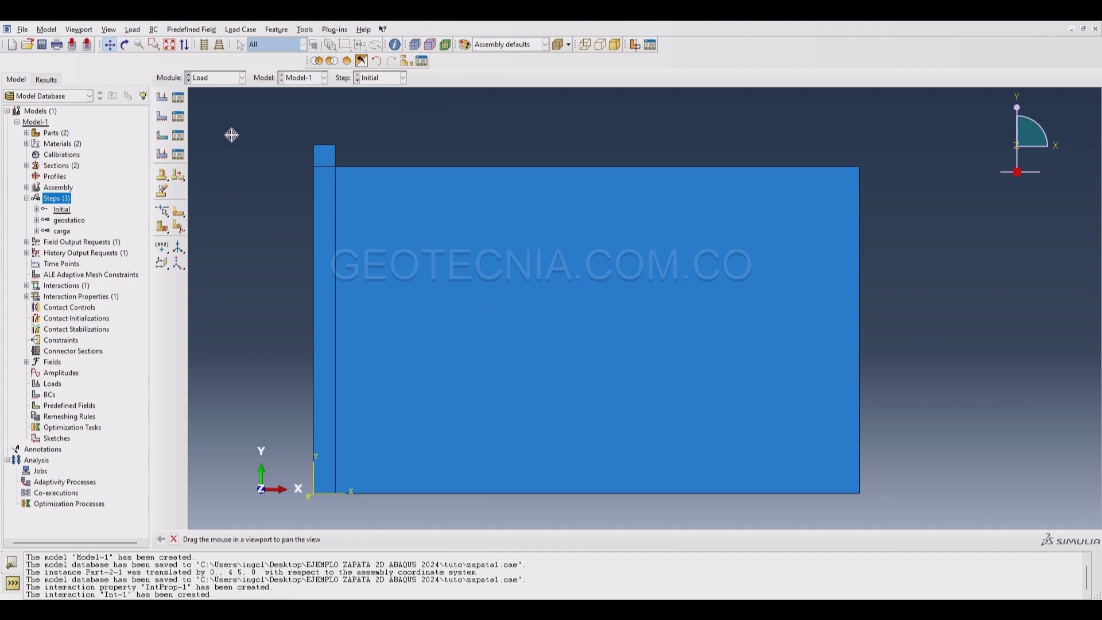
key(Escape)
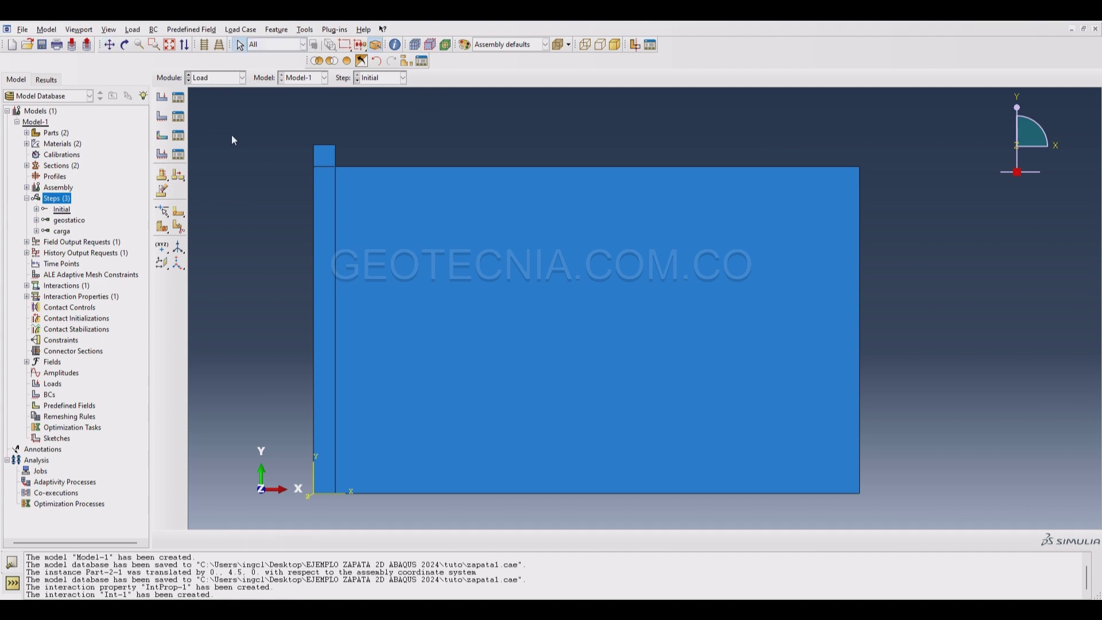
click(214, 80)
key(Escape)
click(179, 116)
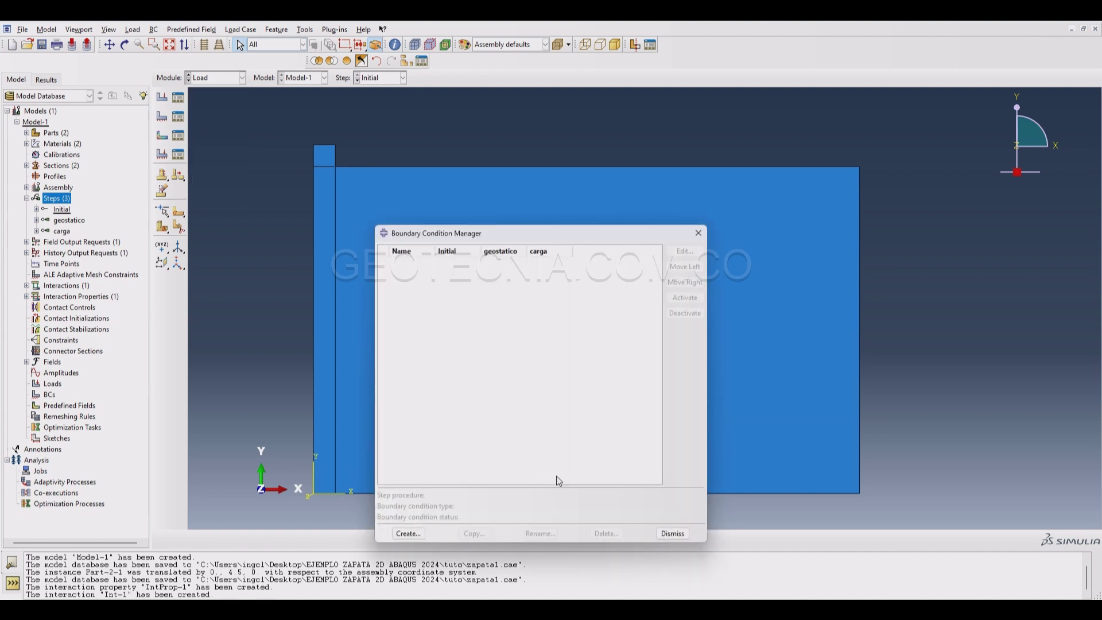
click(408, 535)
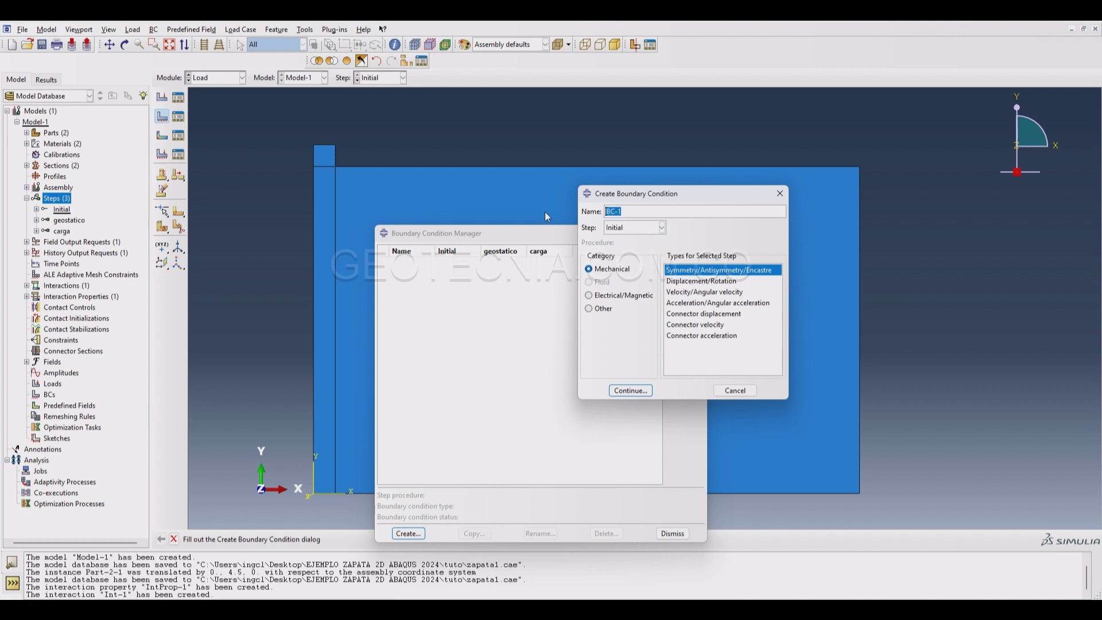
text(sym)
click(629, 391)
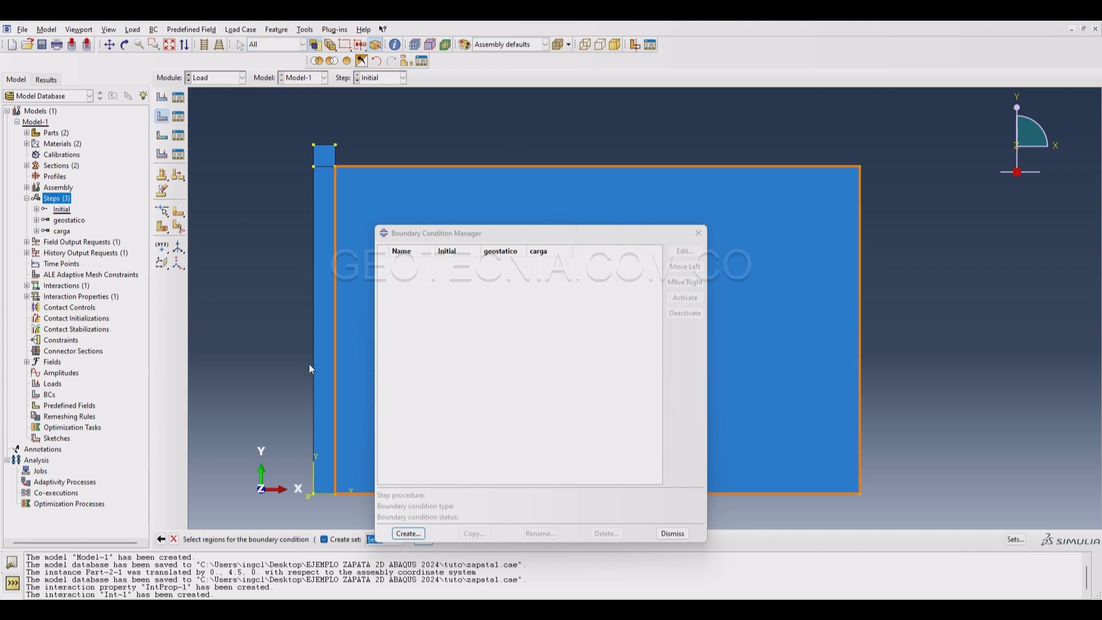
Assign sym to the left vertical edges of the footing and the soil, with the XSYMM condition
click(313, 241)
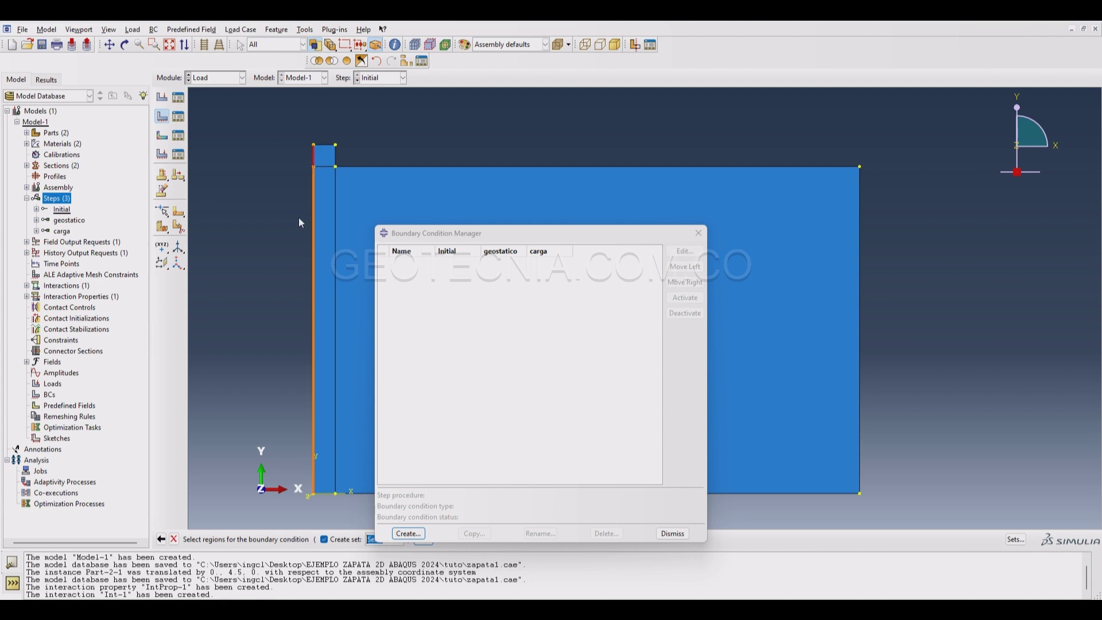
shift+click(257, 303)
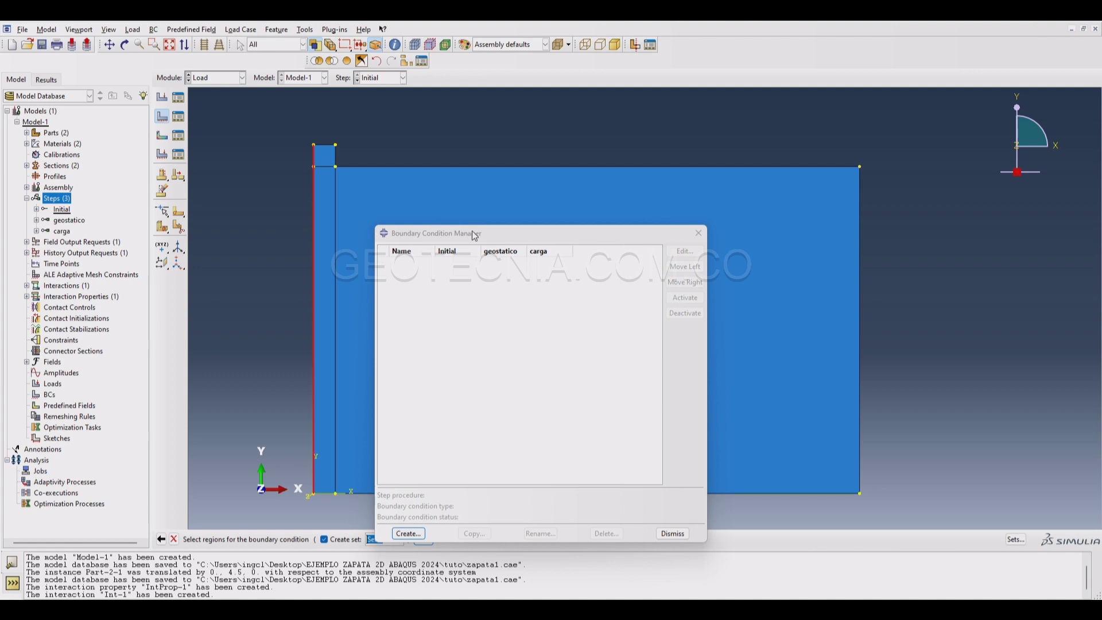
drag(473, 228, 673, 158)
click(425, 542)
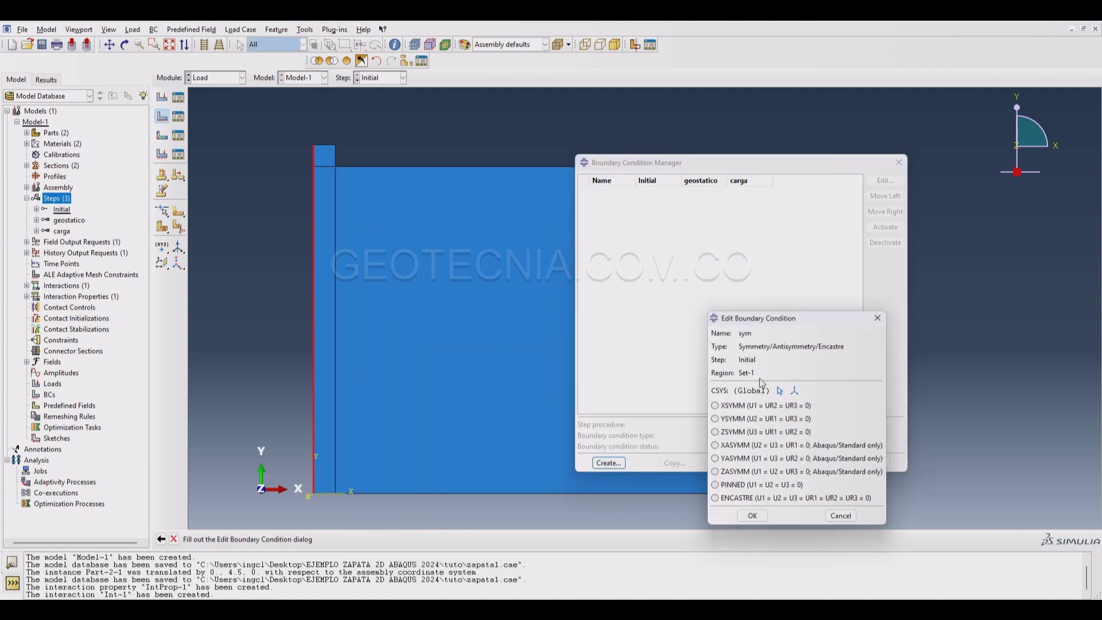
drag(770, 327, 513, 250)
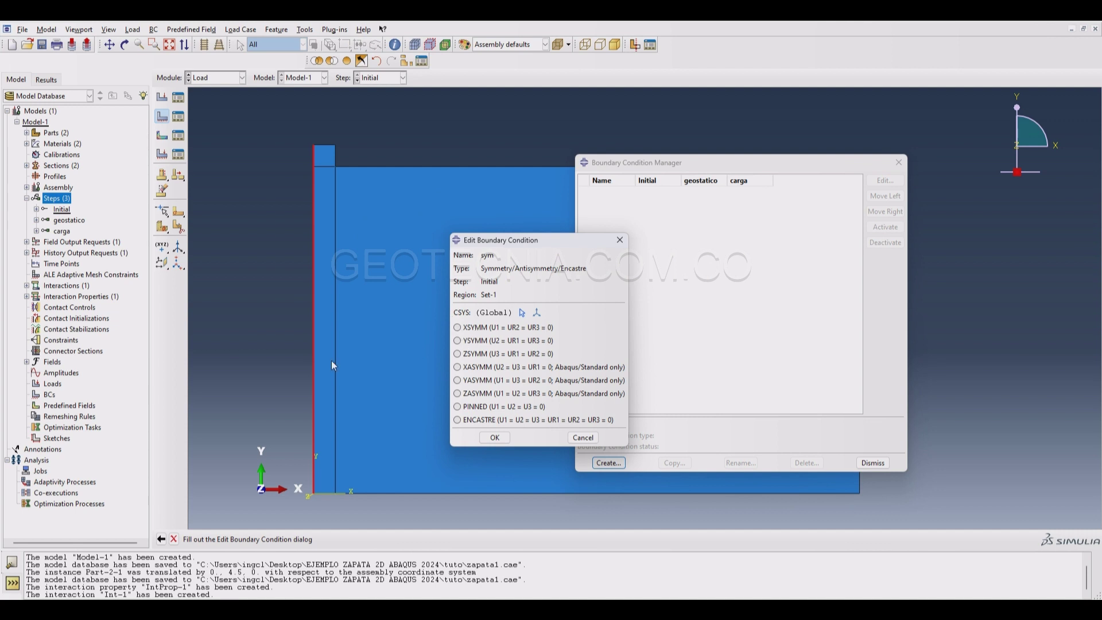
click(470, 331)
click(494, 438)
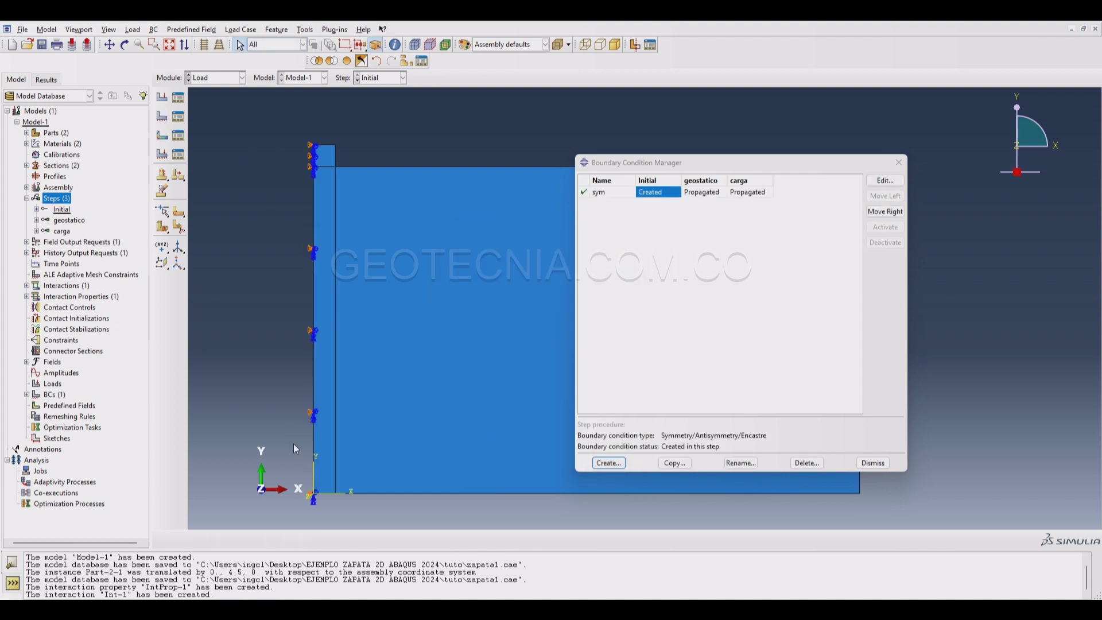
Create a Displacement/Rotation boundary condition in the Initial step on the soil's bottom edge, restraining U1 and U2
click(605, 465)
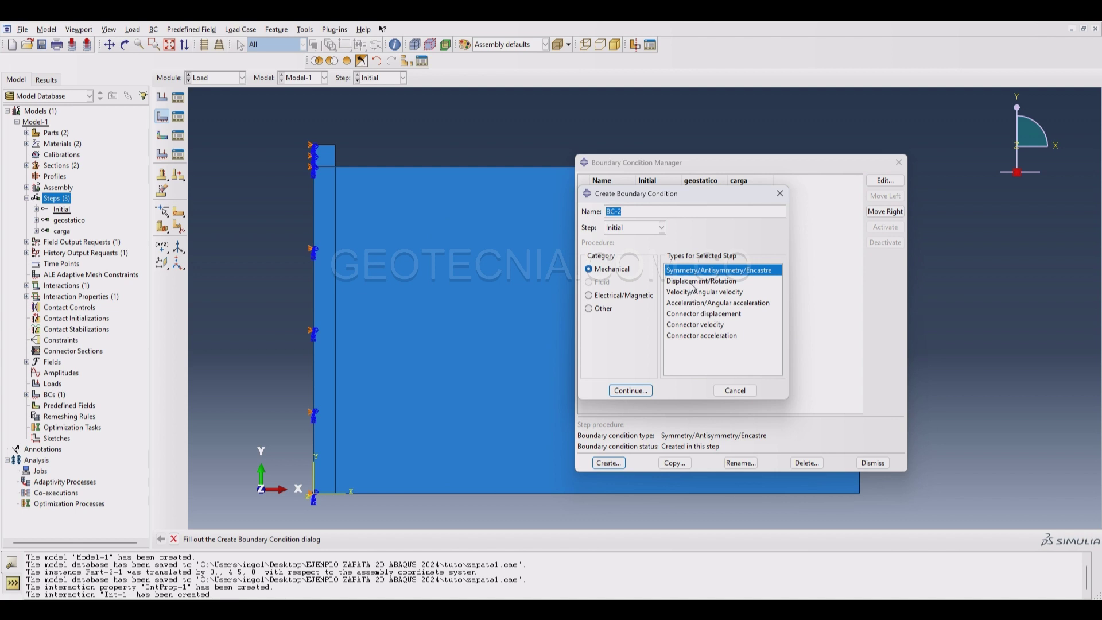
click(691, 283)
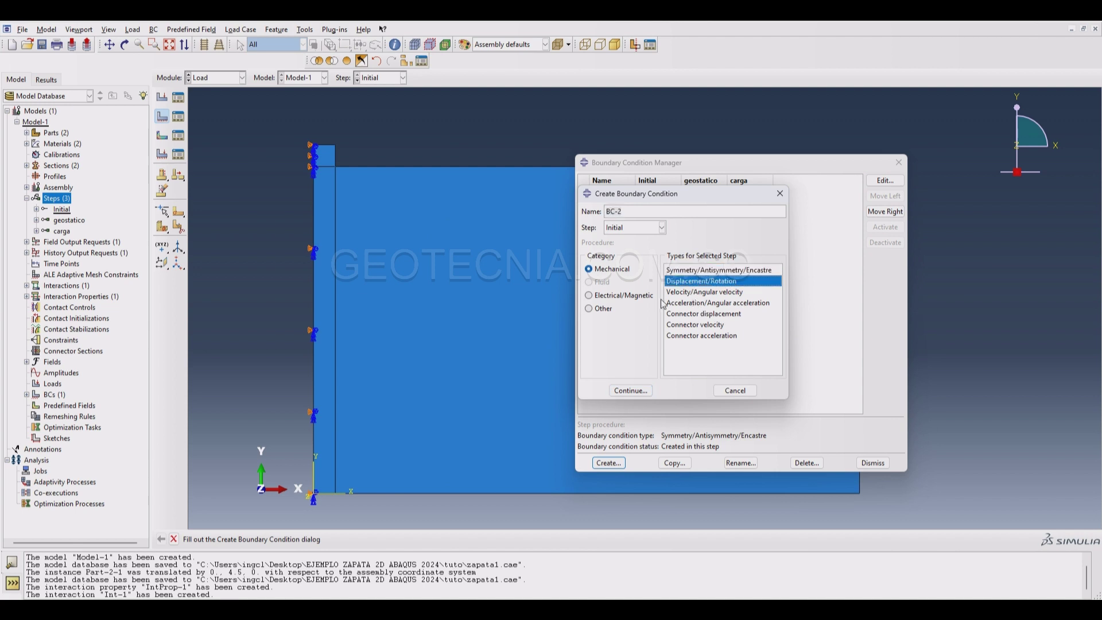
click(629, 391)
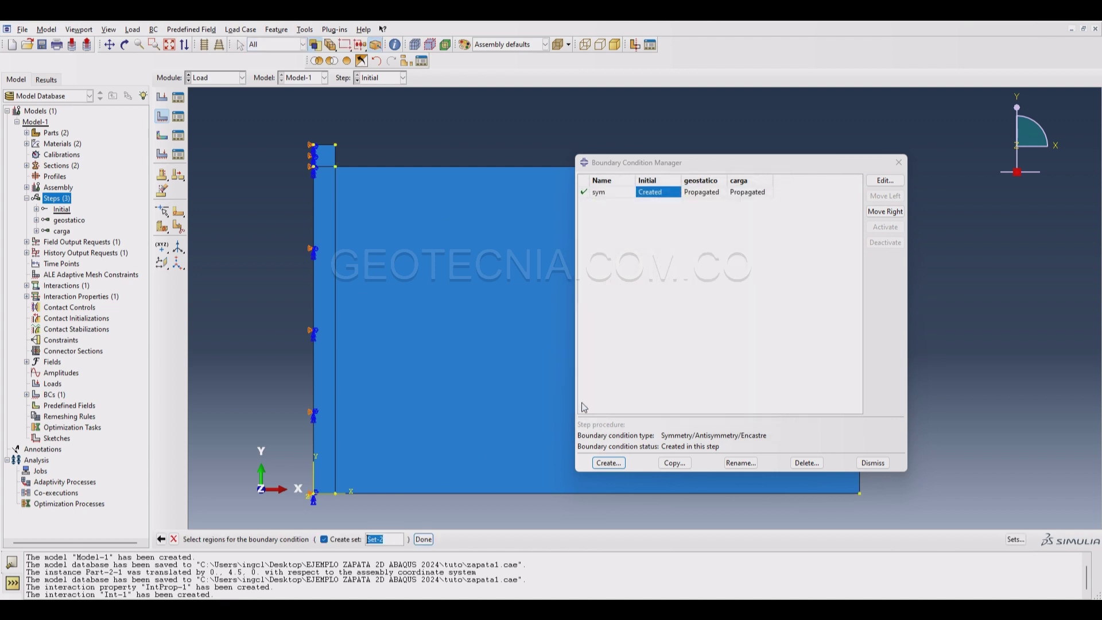
click(374, 494)
click(424, 540)
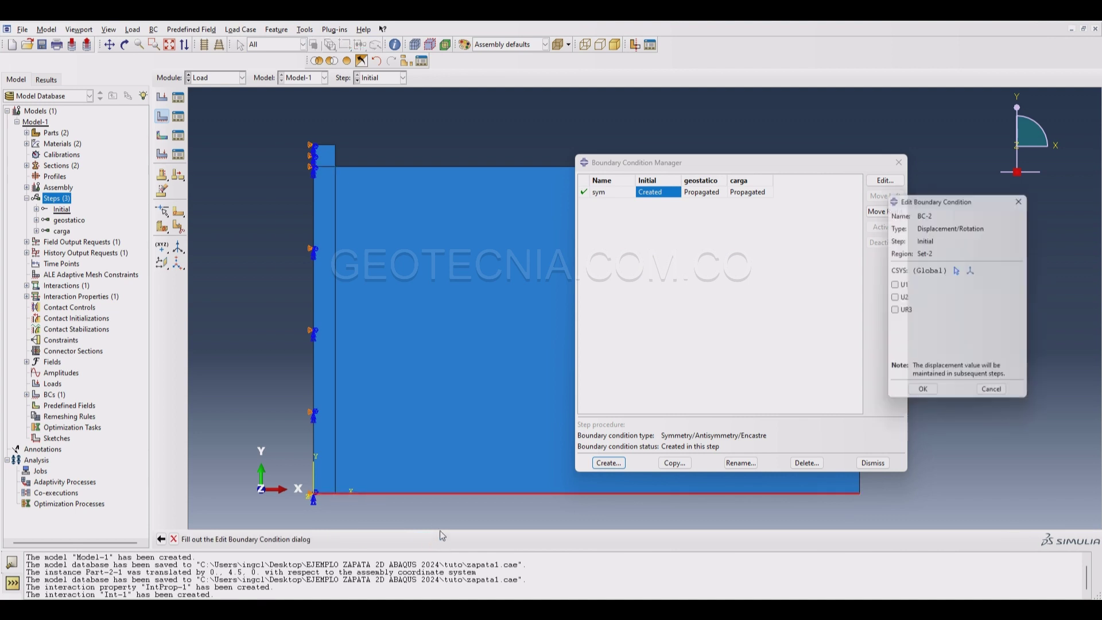
click(894, 285)
click(894, 298)
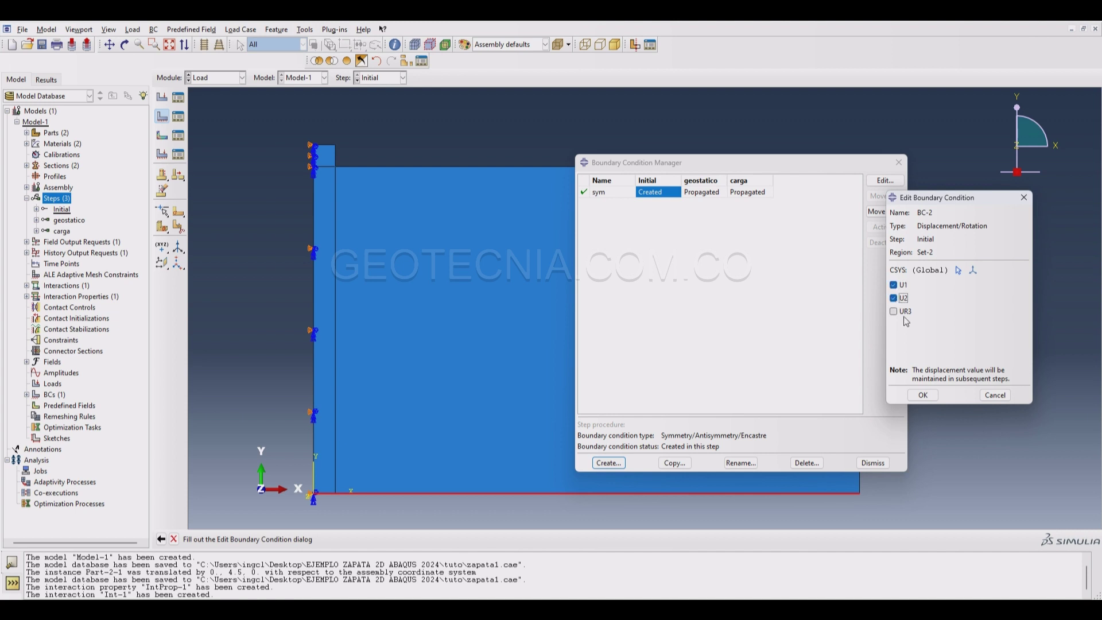
click(924, 395)
Create a Displacement/Rotation boundary condition in the Initial step on the soil's right edge, restraining only U1, and close the boundary condition manager
drag(740, 165, 511, 267)
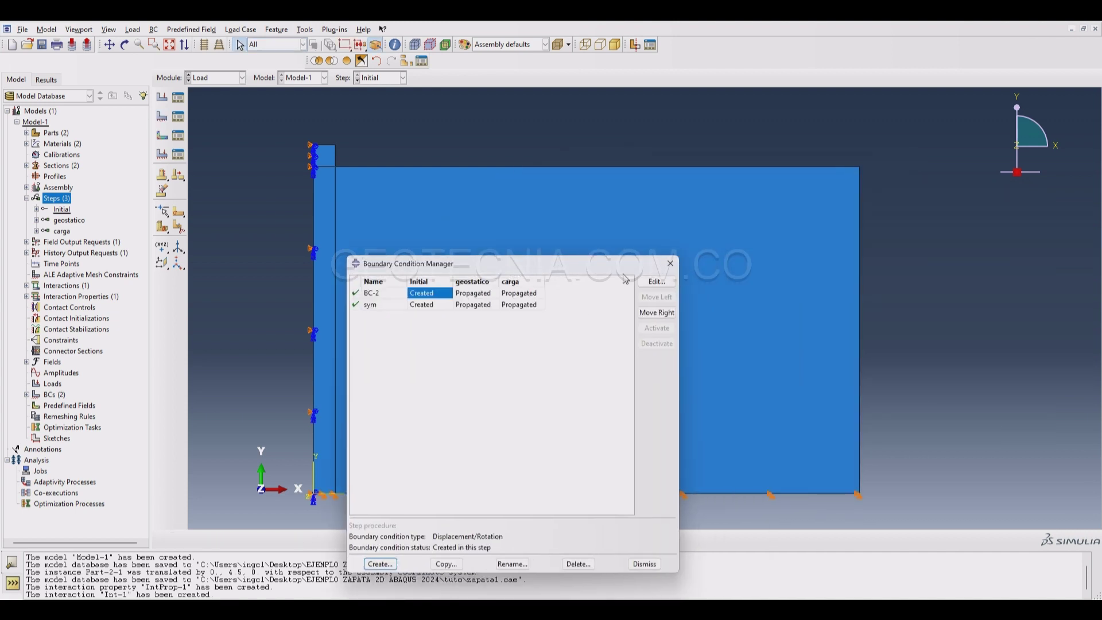
click(380, 564)
click(638, 390)
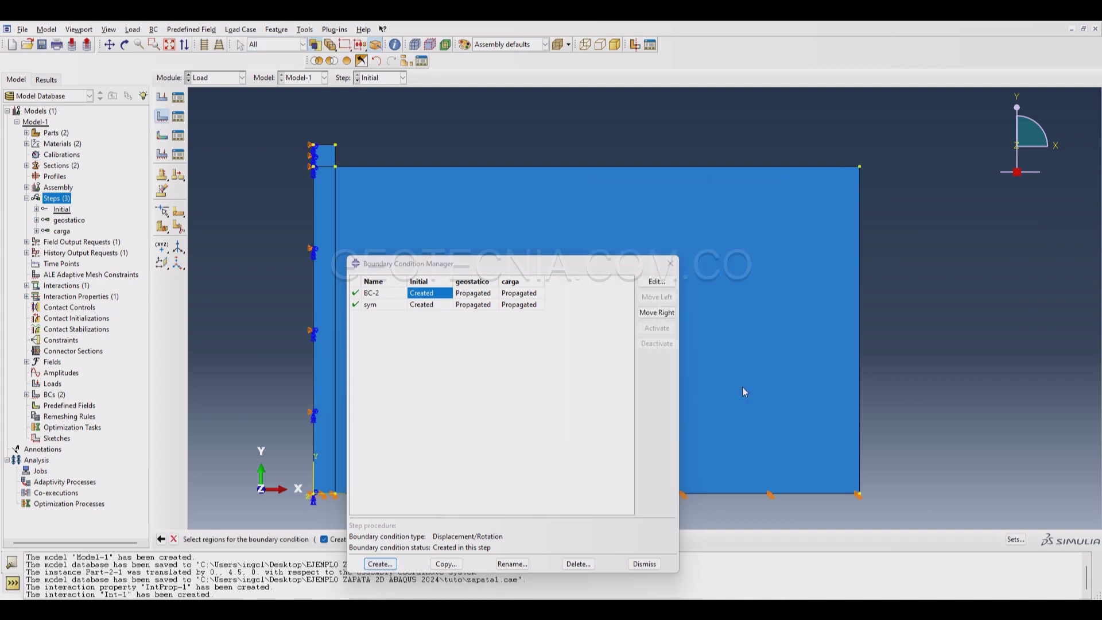
click(859, 408)
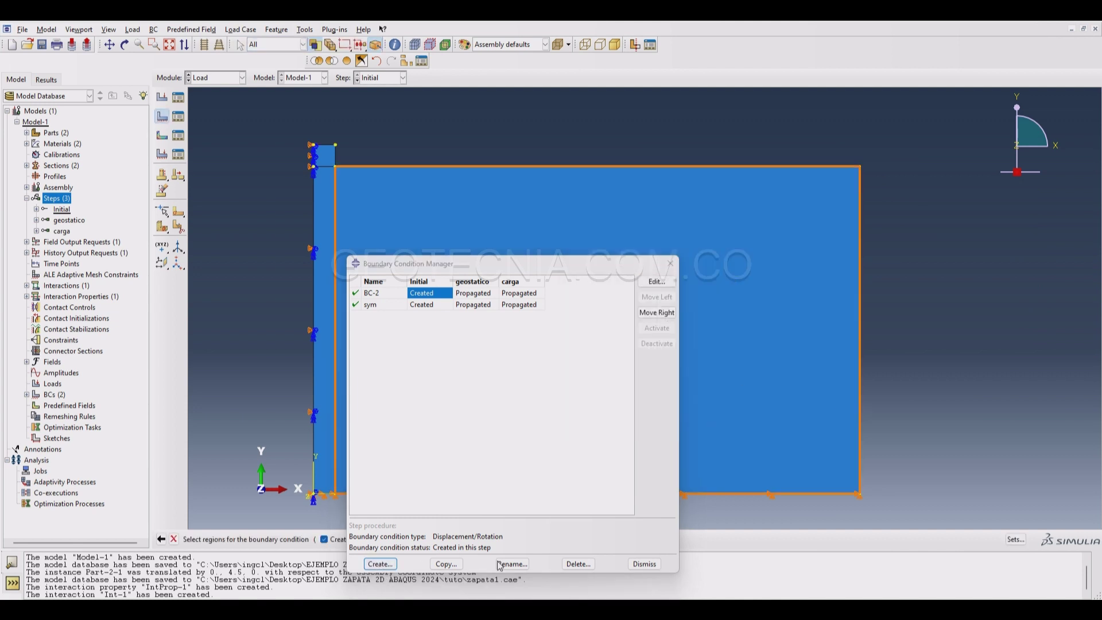
drag(513, 264, 477, 161)
click(424, 539)
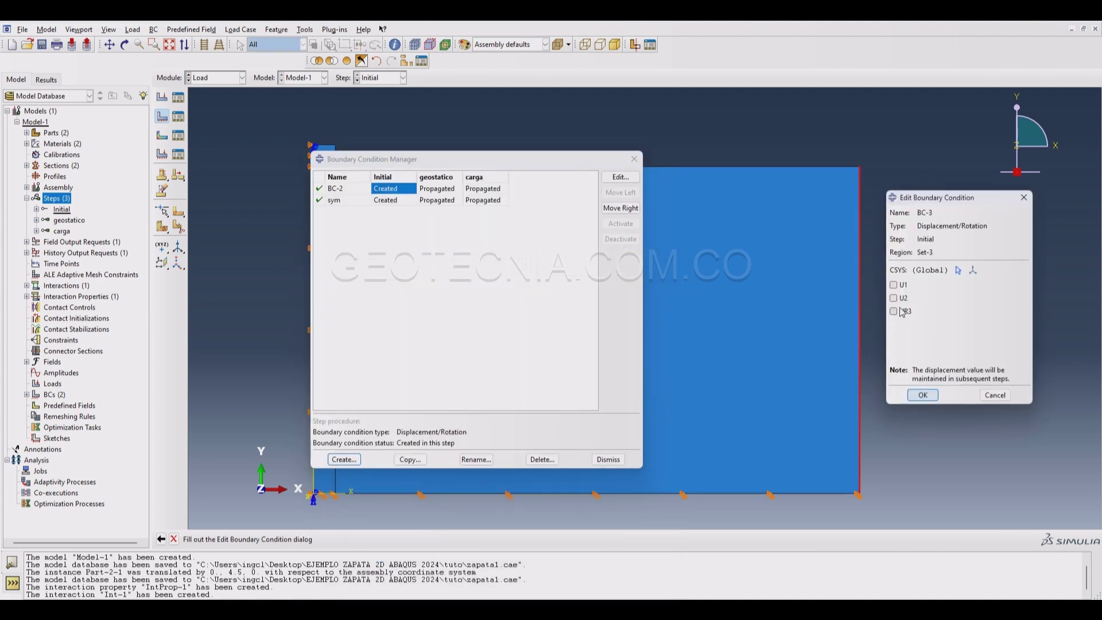
click(895, 285)
click(922, 395)
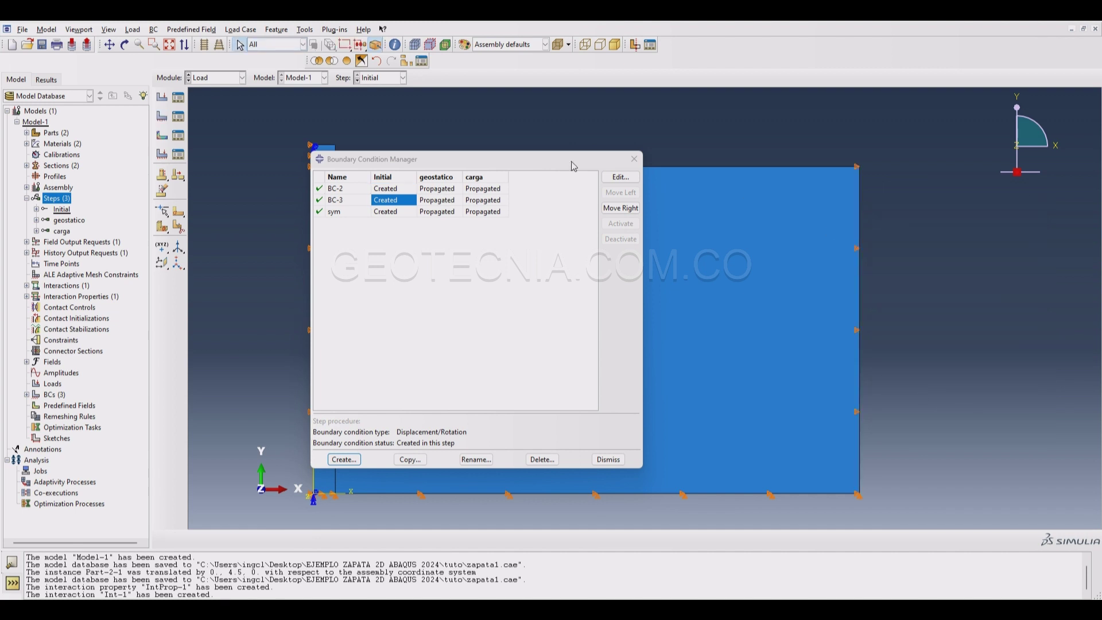
drag(555, 165, 703, 188)
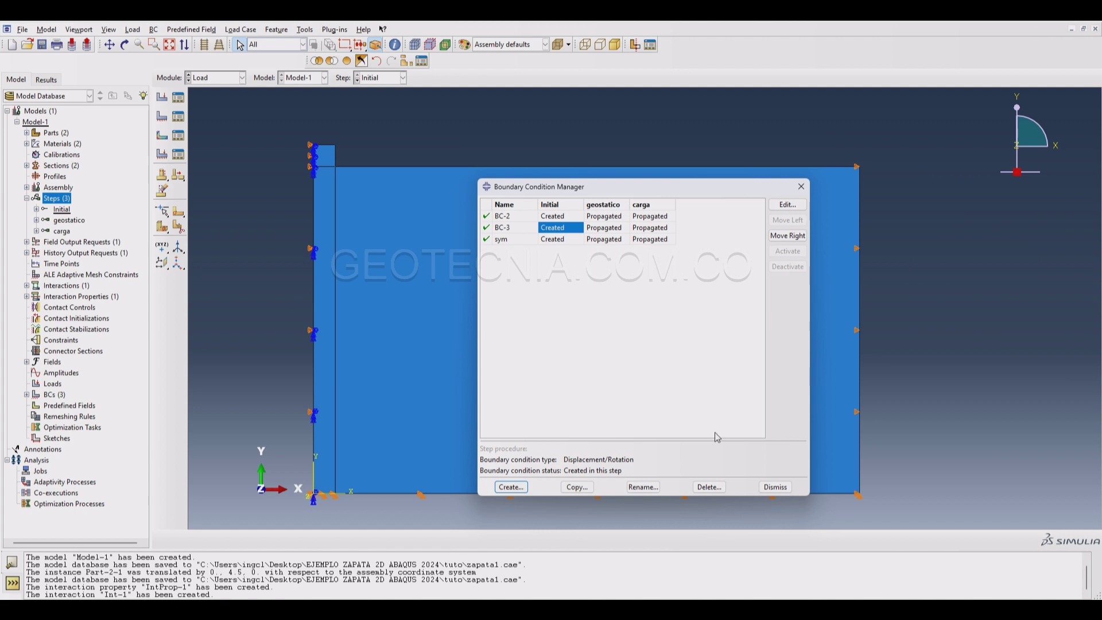
click(802, 187)
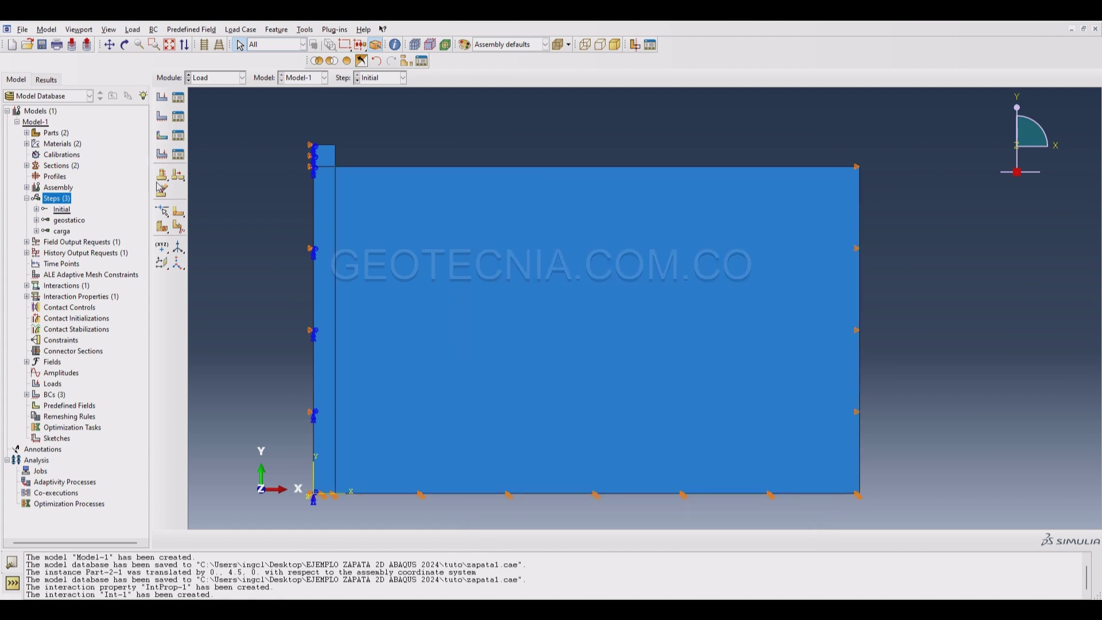
Create a Geostatic stress predefined field in the Initial step over the whole soil region, leaving out the footing
click(36, 209)
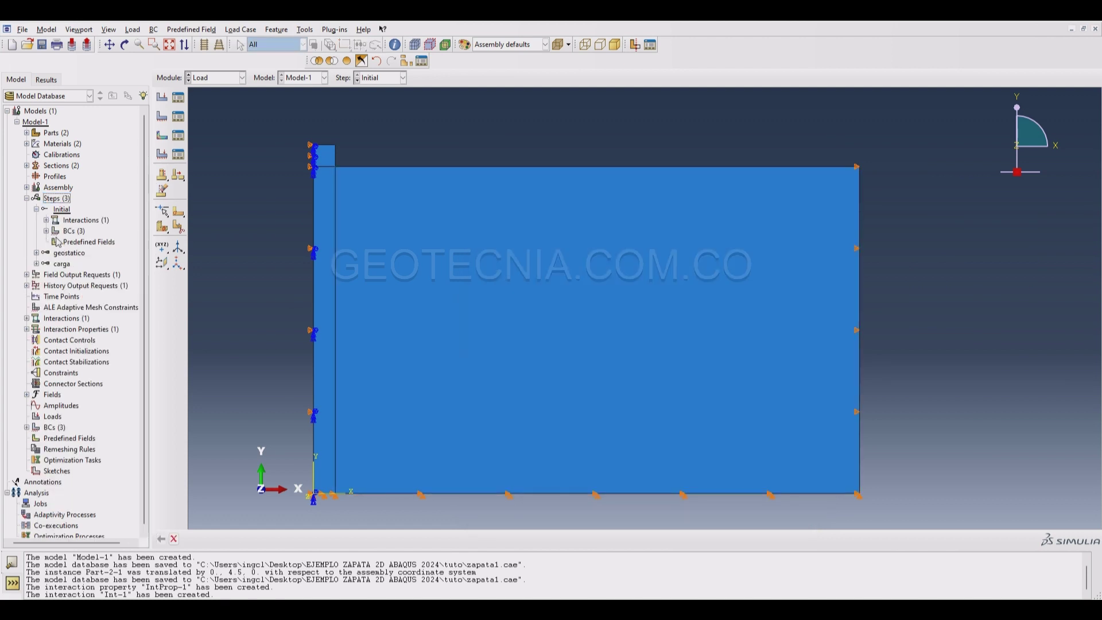
click(73, 243)
double_click(73, 246)
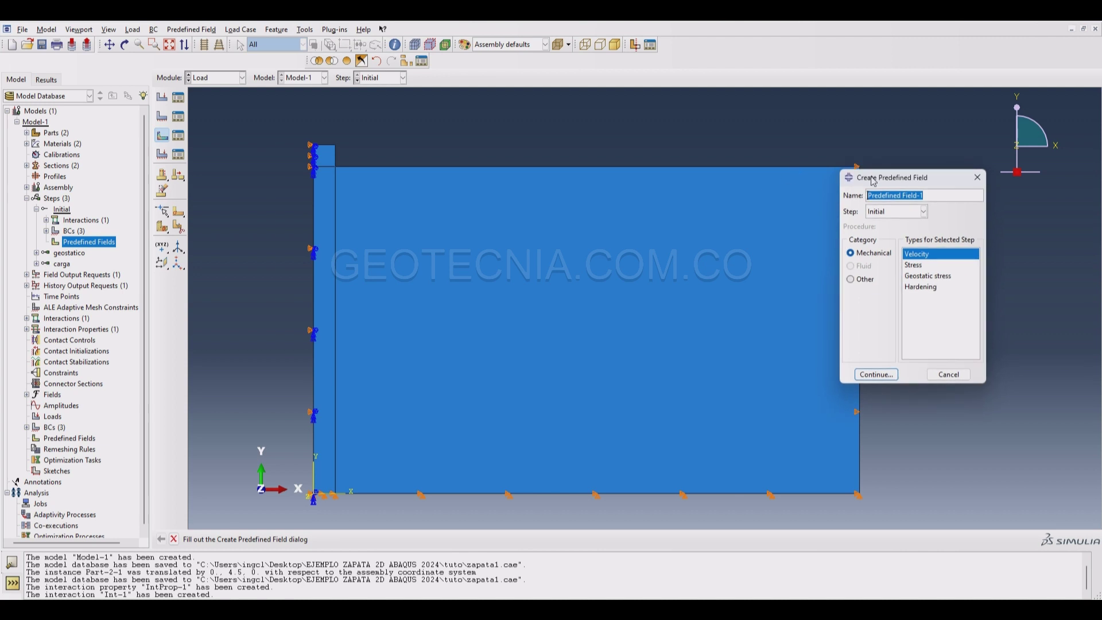
drag(869, 178, 914, 155)
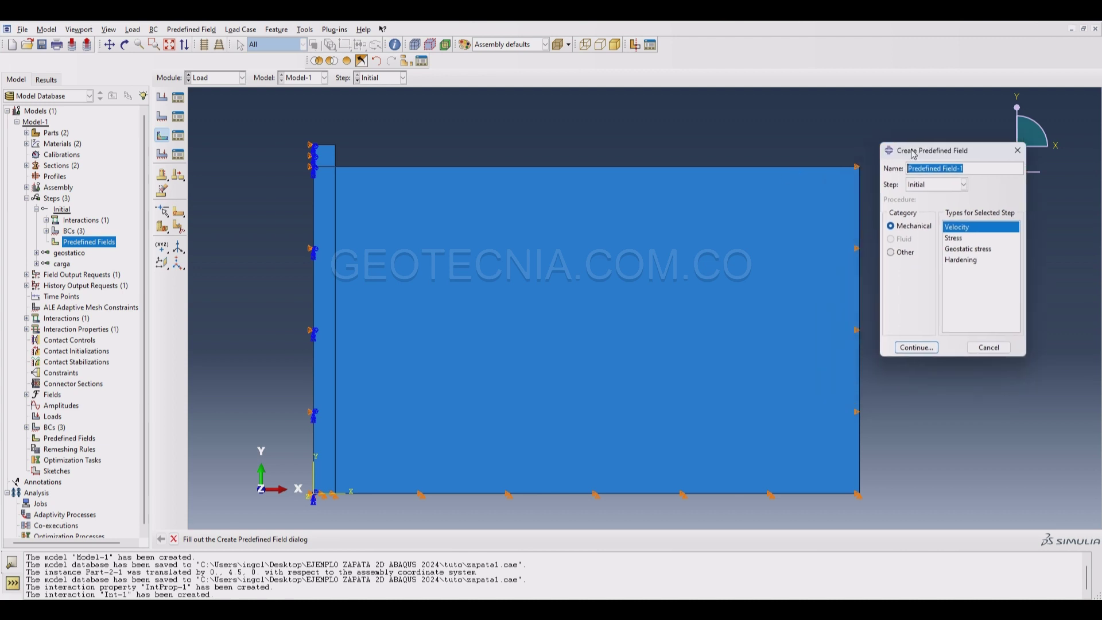
click(955, 252)
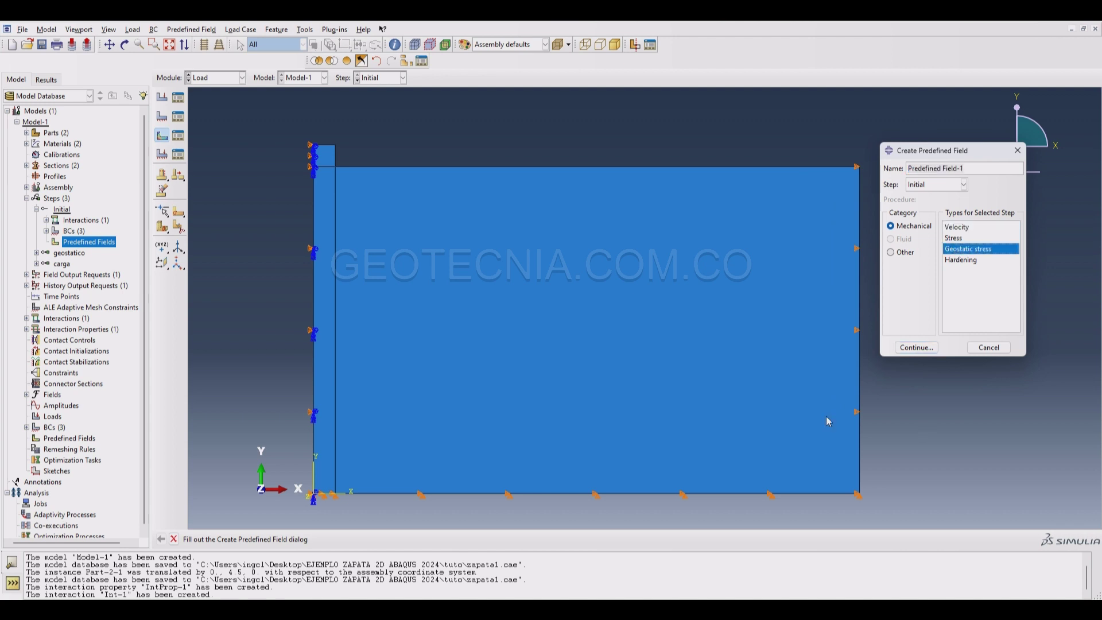
click(917, 348)
drag(908, 510, 291, 194)
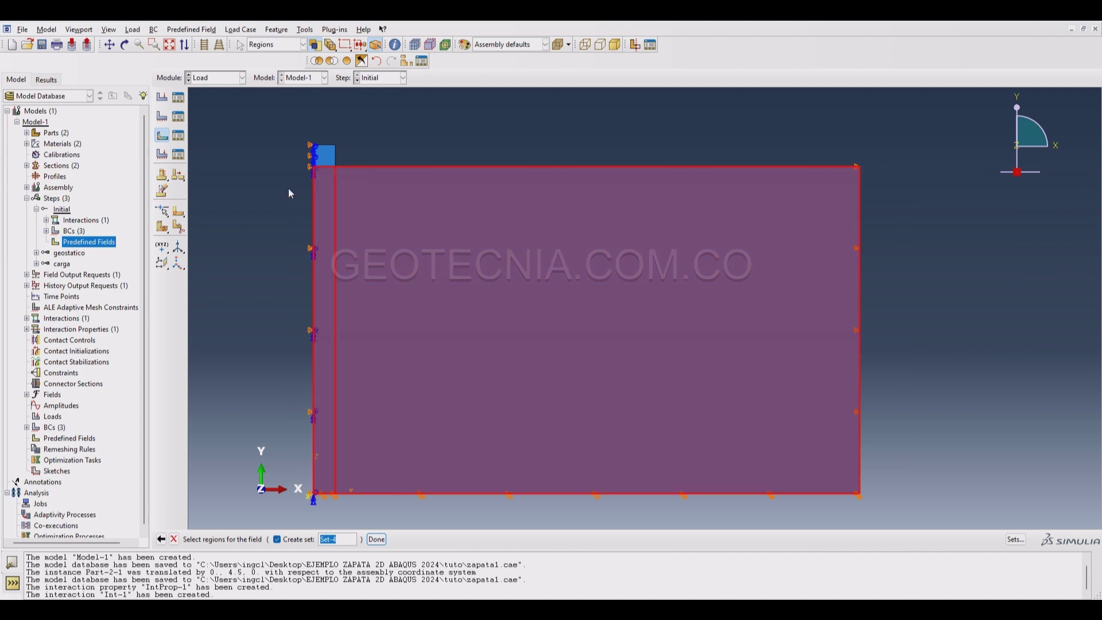
click(376, 539)
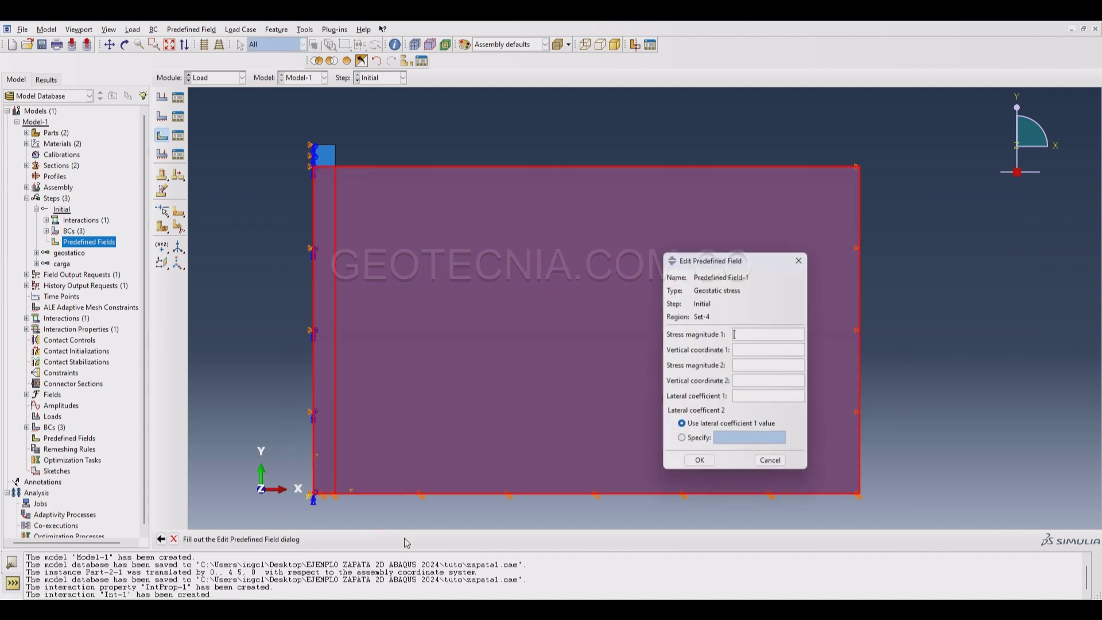
Using the noted soil parameters, define the geostatic stress: magnitude -6.89 at vertical coordinate 4.5, magnitude 86.535 at 0, lateral coefficient 0.5
drag(726, 266, 764, 208)
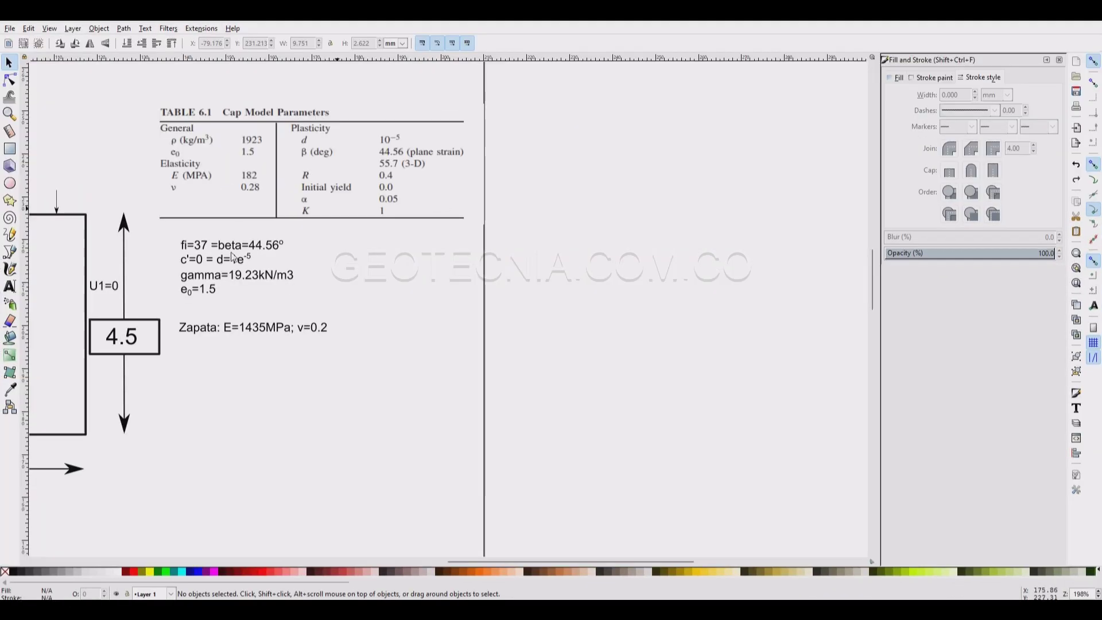
key(plus)
drag(431, 569, 386, 577)
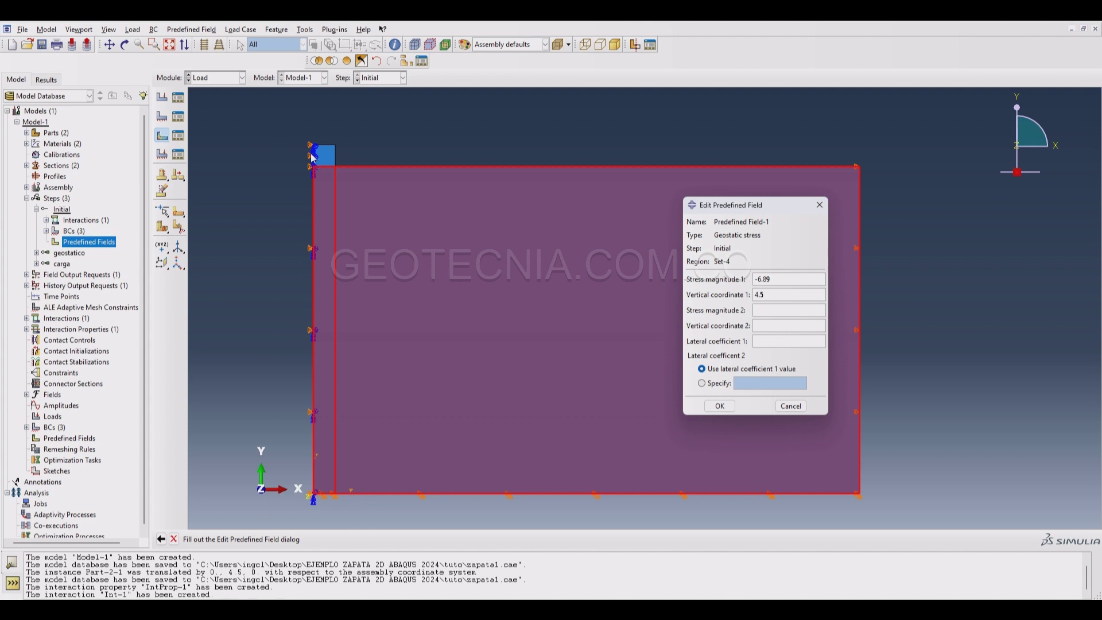
click(771, 316)
text(19.23*4.5)
click(721, 406)
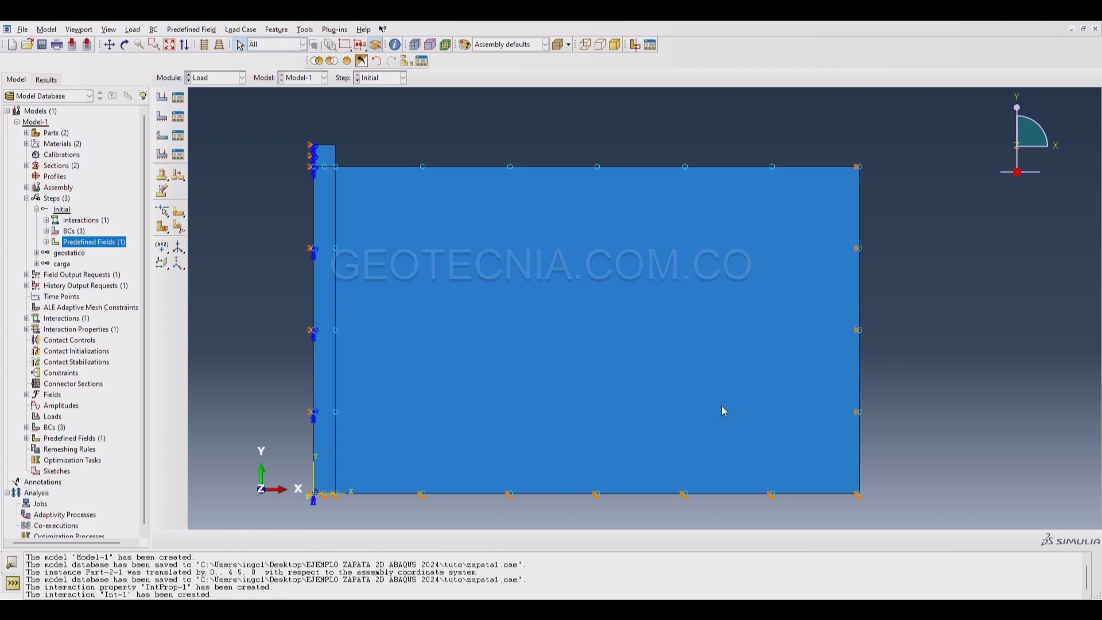
Correct stress magnitude 2 of the existing geostatic stress field to -86.535 and recheck its values
click(46, 241)
click(83, 257)
double_click(84, 253)
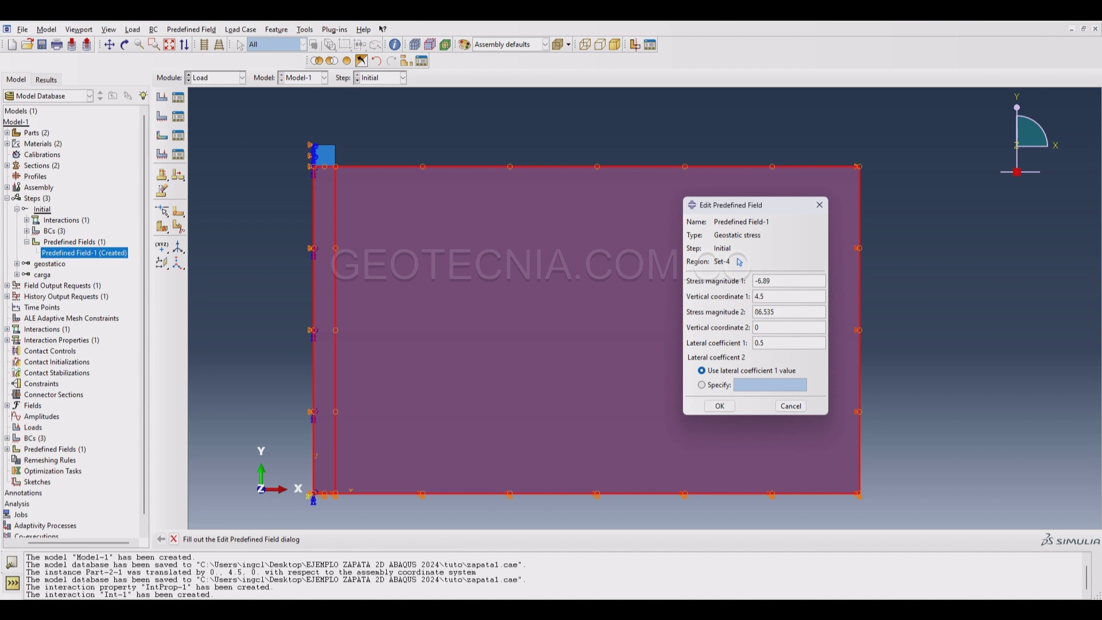
text(-)
click(724, 405)
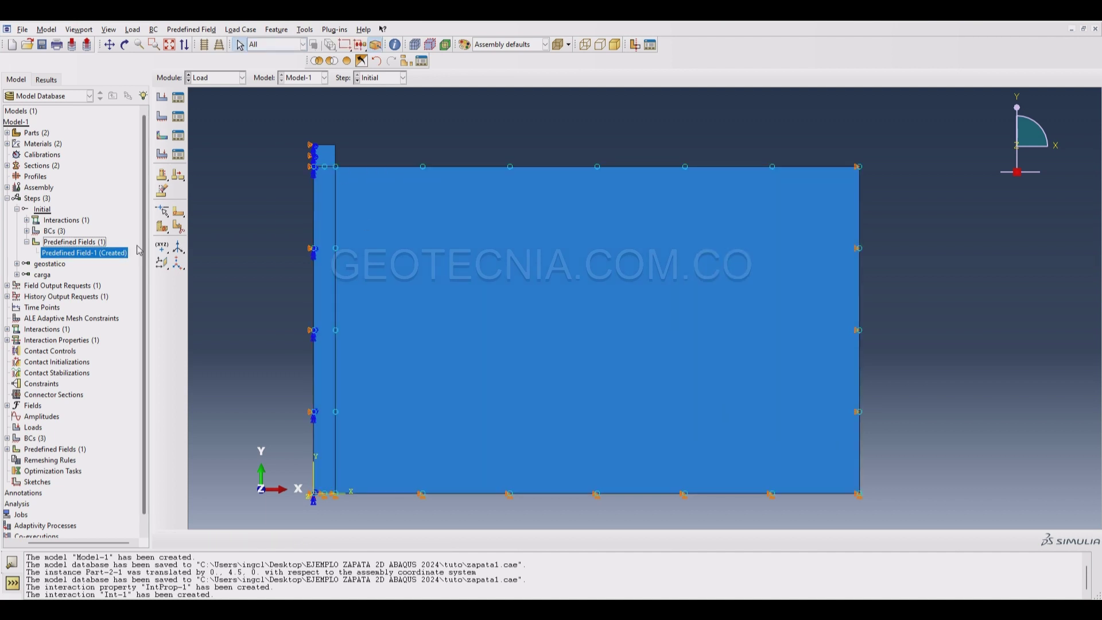
double_click(56, 255)
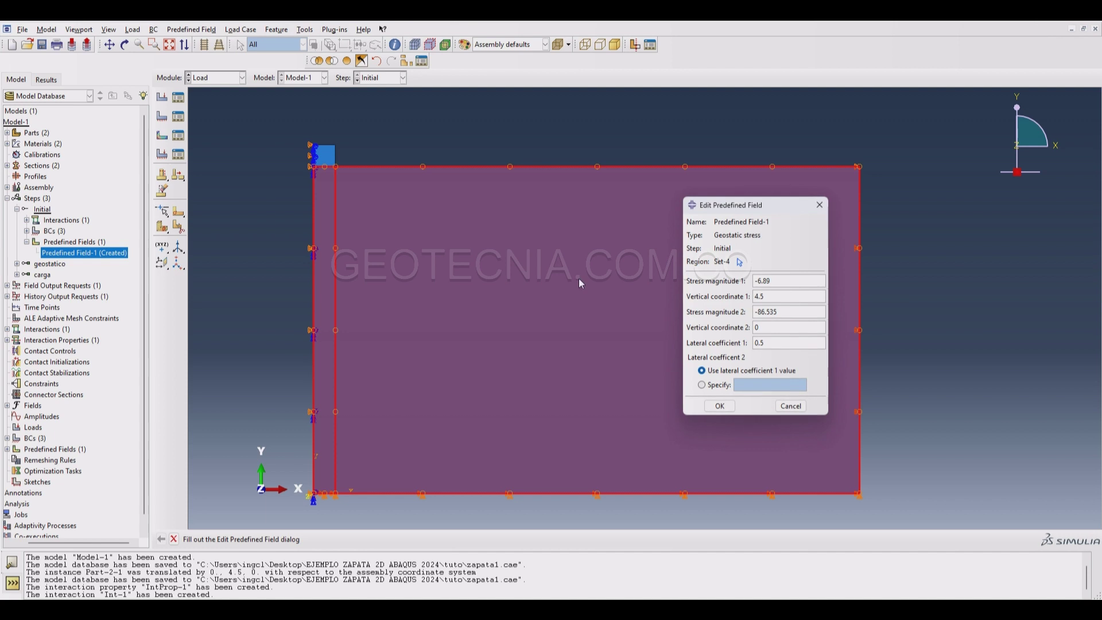
click(720, 406)
Create a Void ratio predefined field in the Initial step over the whole soil region, excluding the footing, with a uniform constant value of 1.5
click(61, 244)
double_click(61, 246)
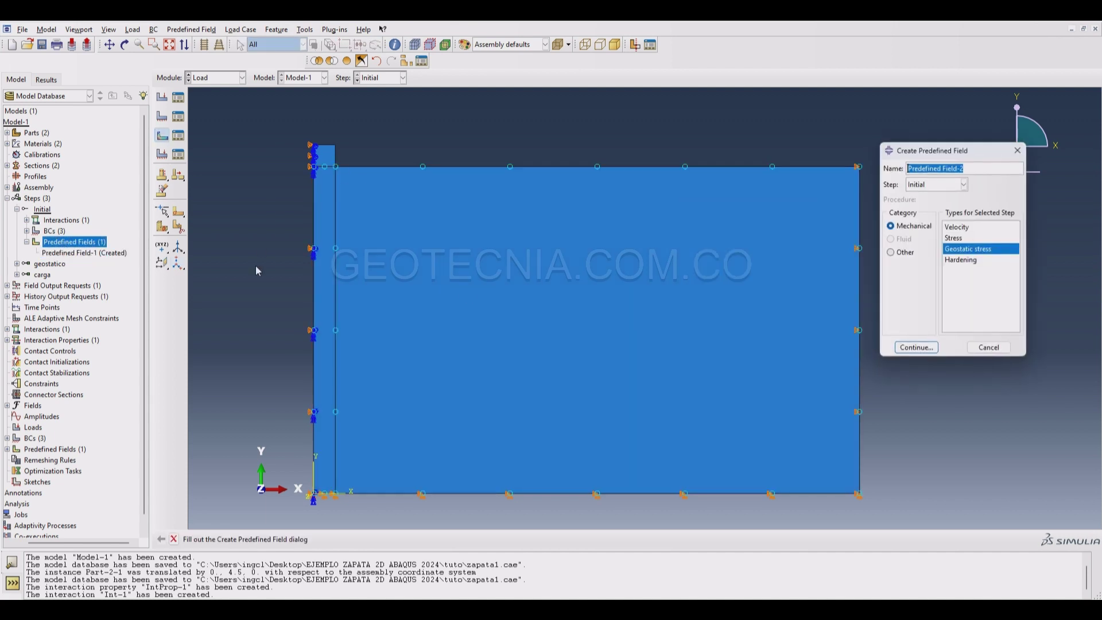
click(899, 256)
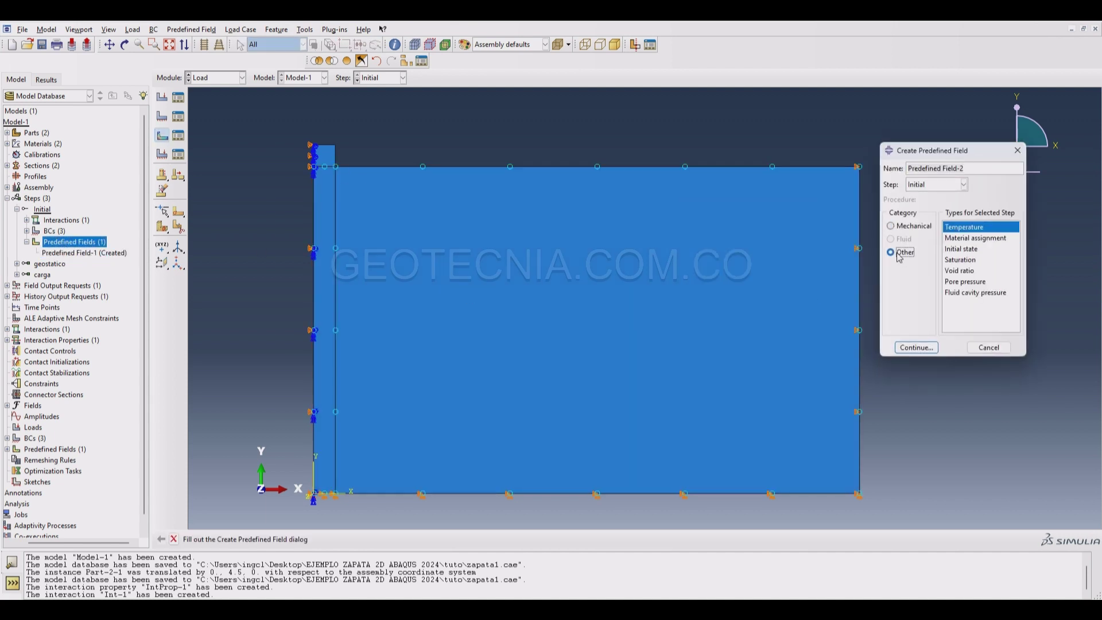
click(961, 272)
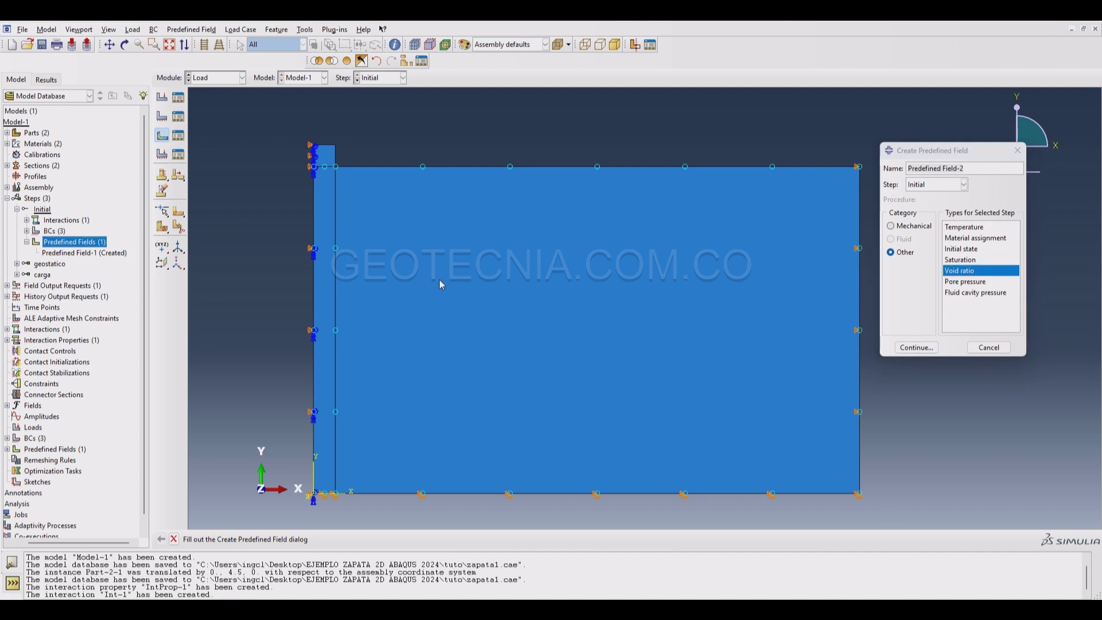
click(917, 347)
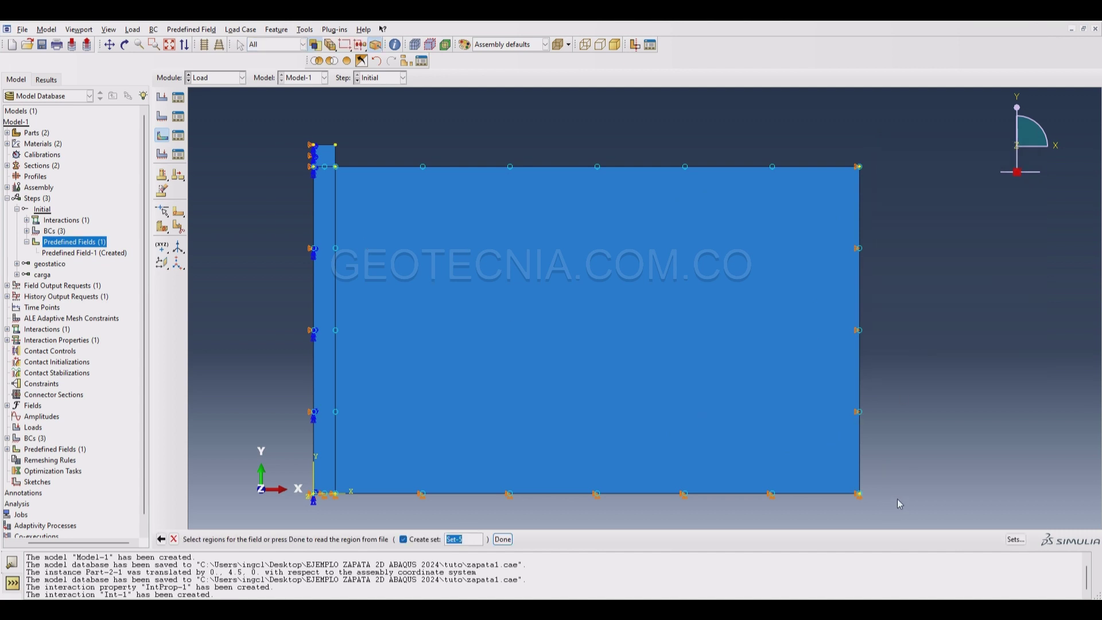
drag(897, 508, 289, 177)
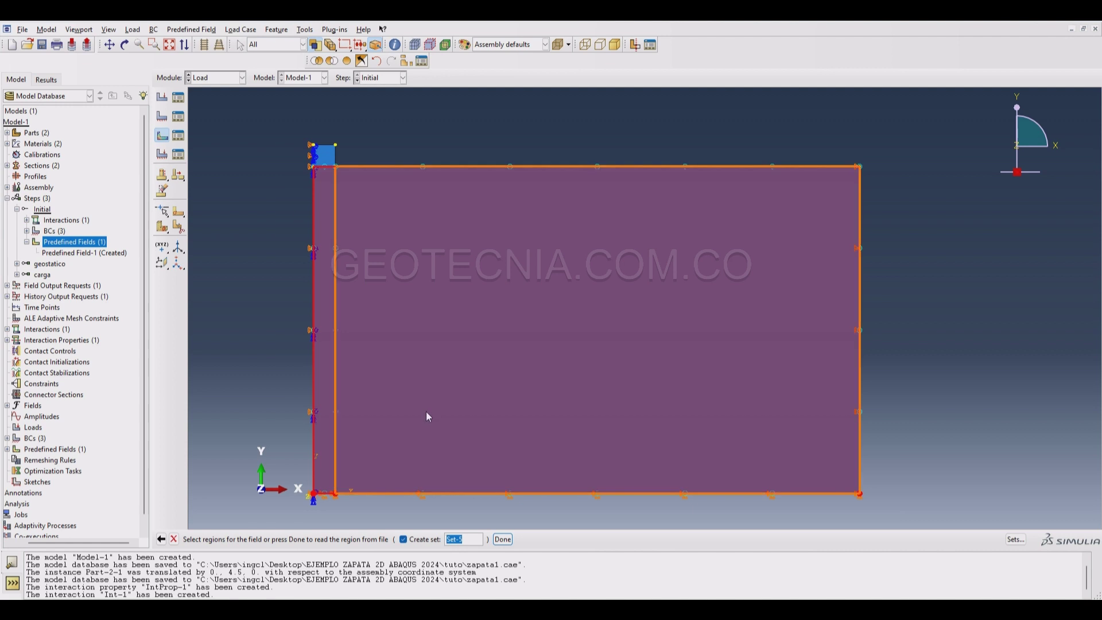
click(503, 539)
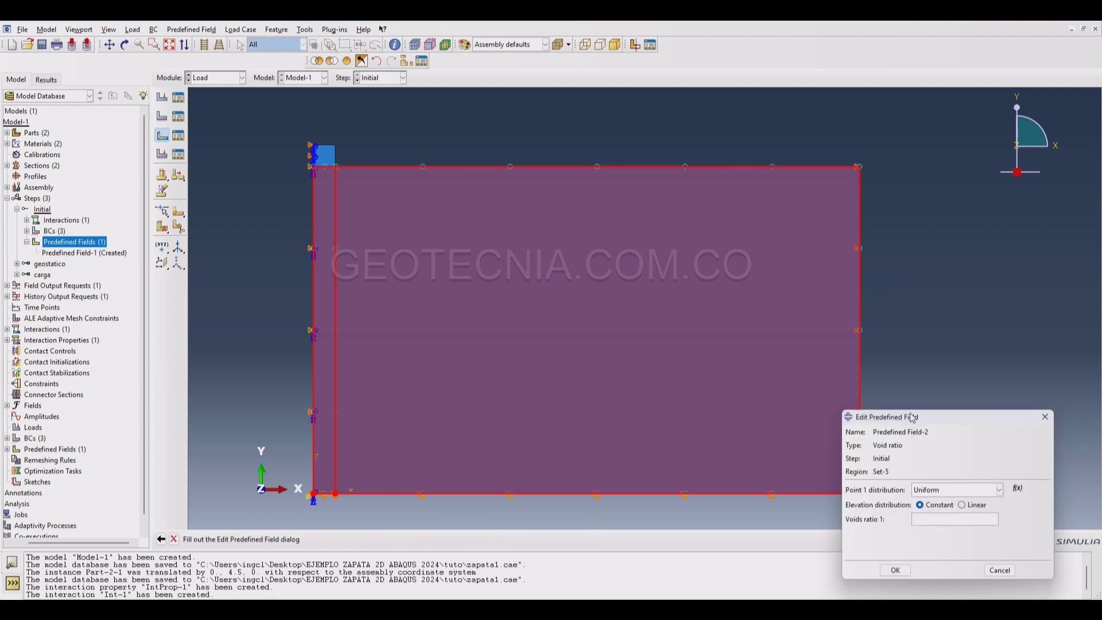
drag(913, 423, 658, 241)
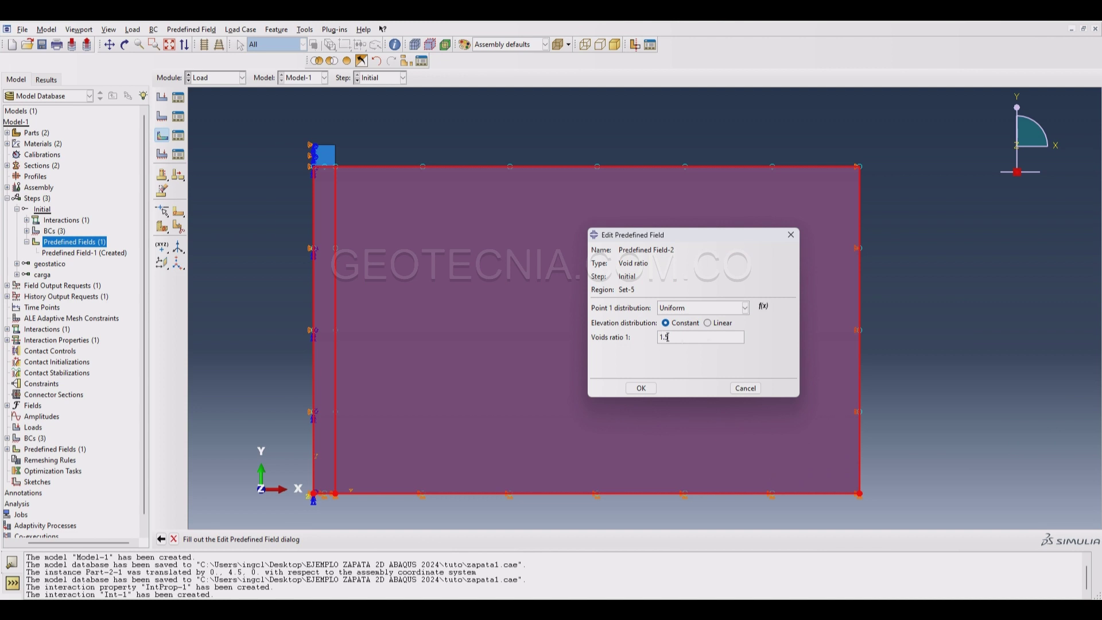
click(639, 389)
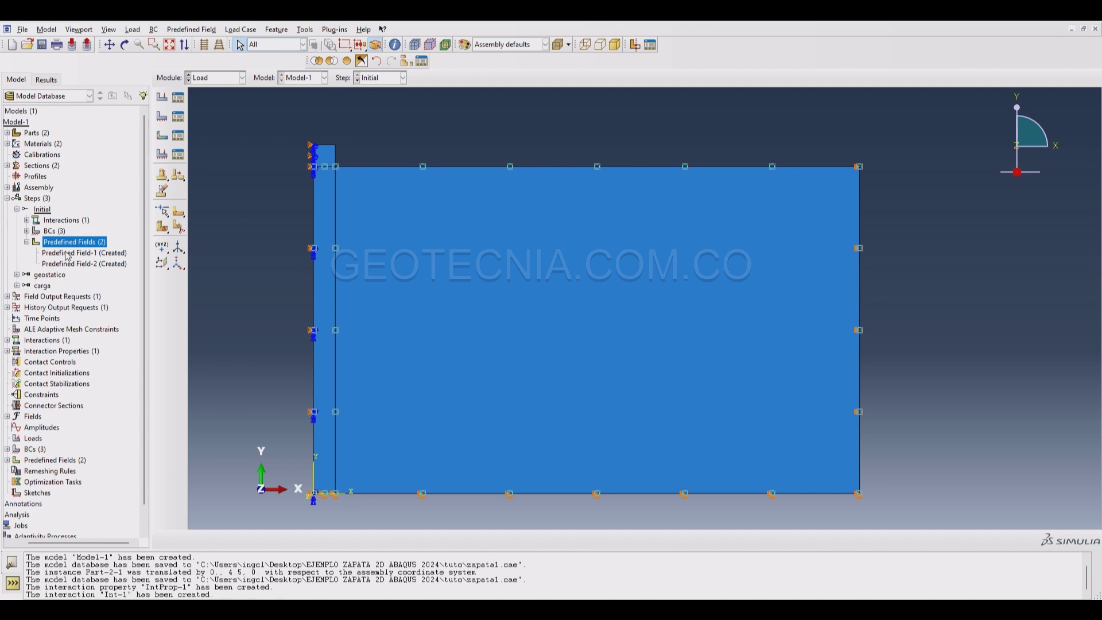
click(17, 210)
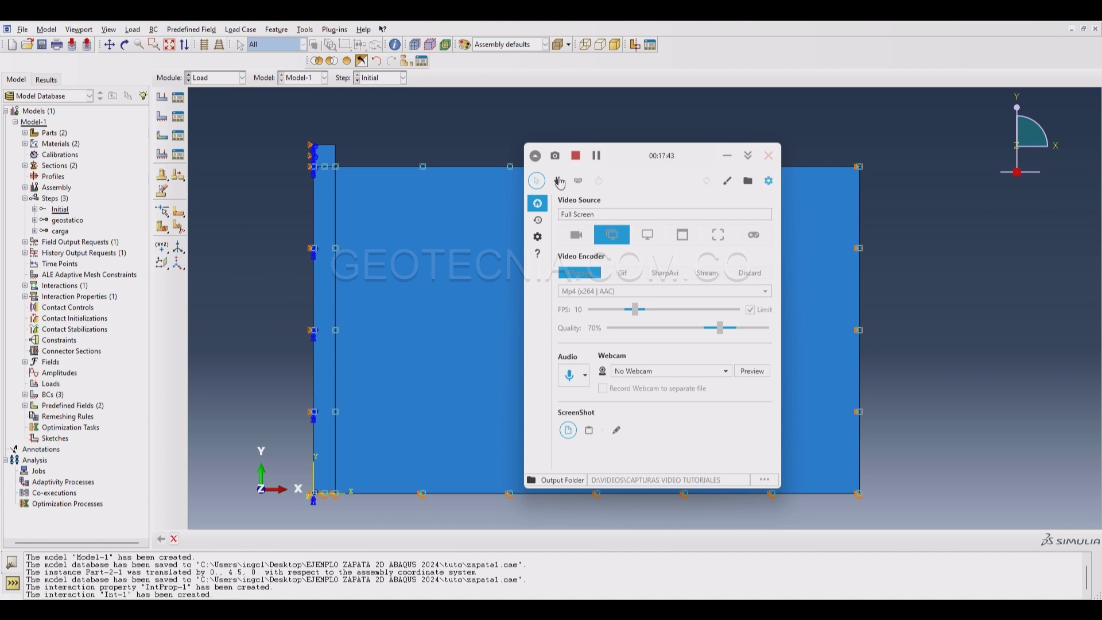
click(576, 157)
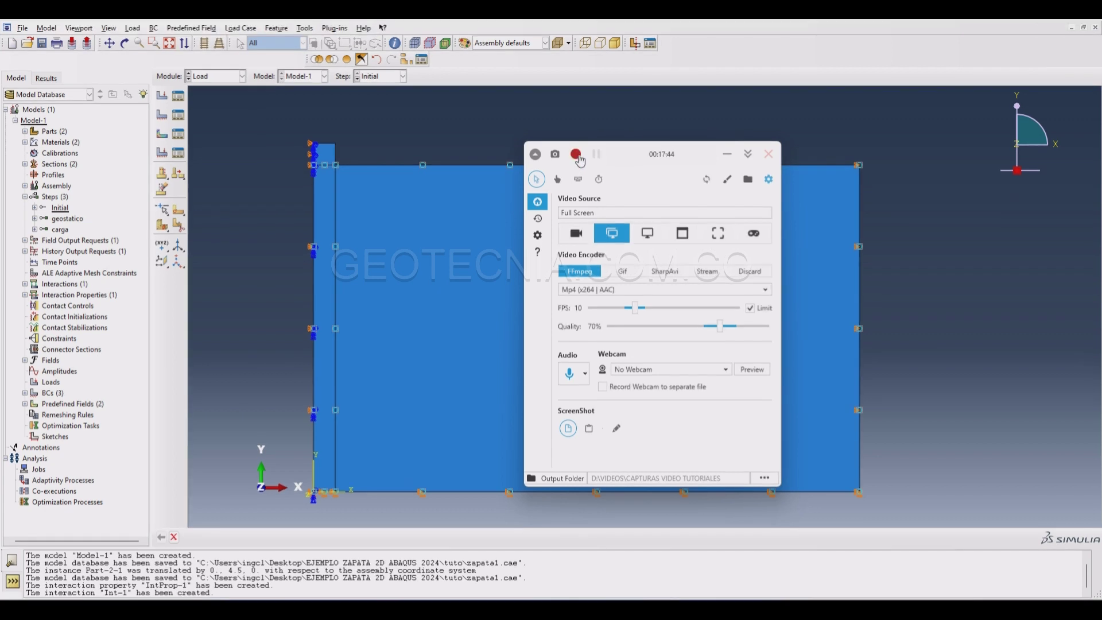
click(721, 74)
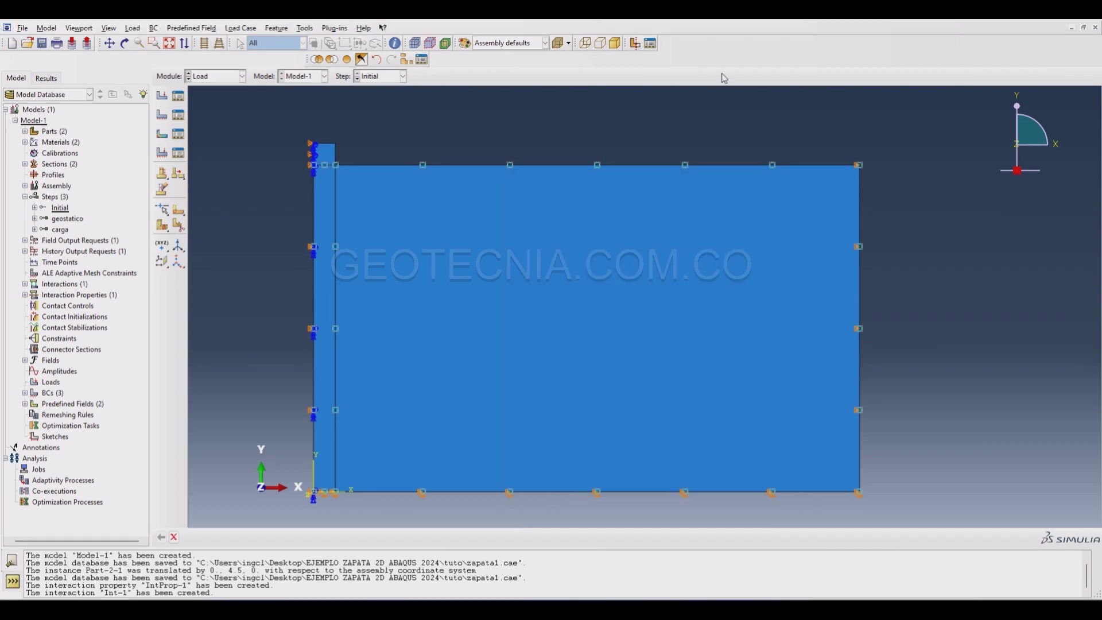
Create a Gravity load in the geostatico step with component 1 set to 0 and component 2 set to -10
click(34, 219)
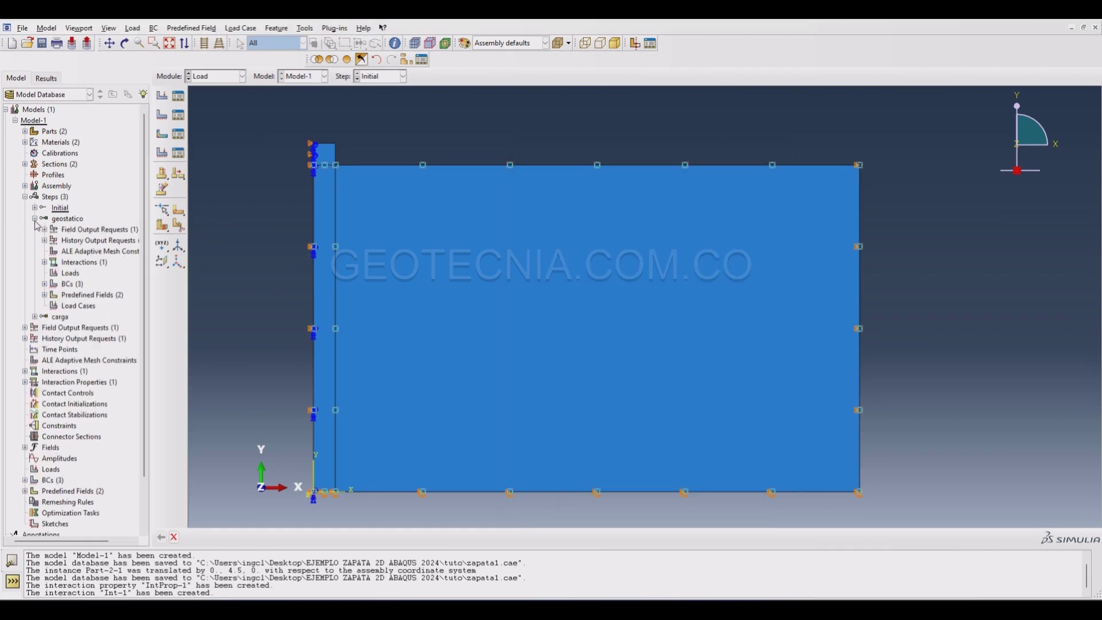
click(34, 220)
click(35, 220)
click(77, 275)
double_click(77, 274)
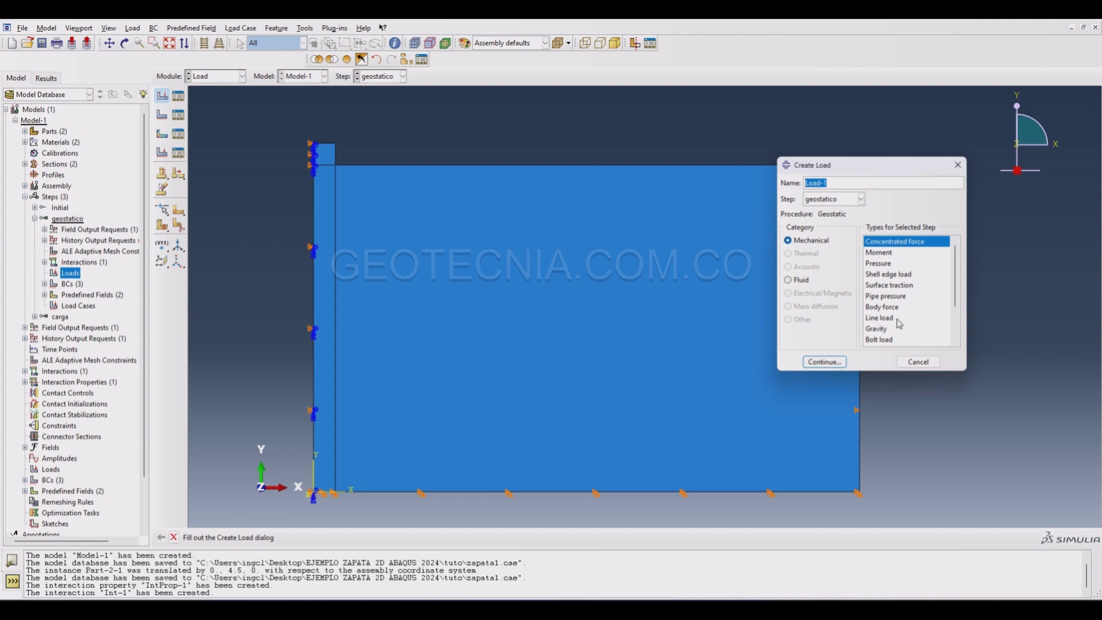
click(880, 329)
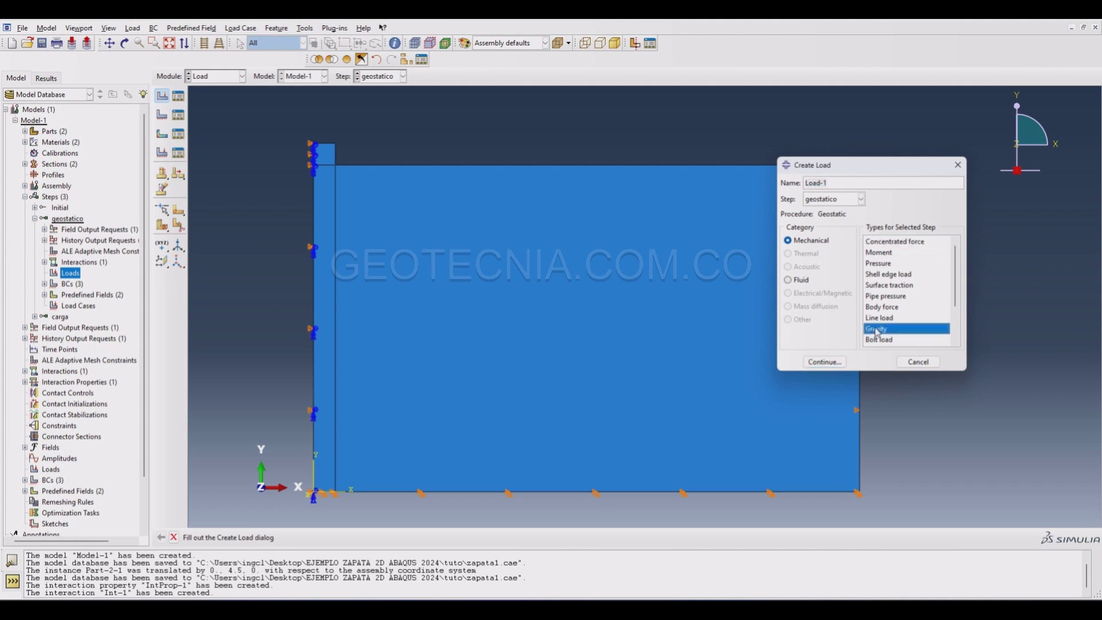
click(824, 362)
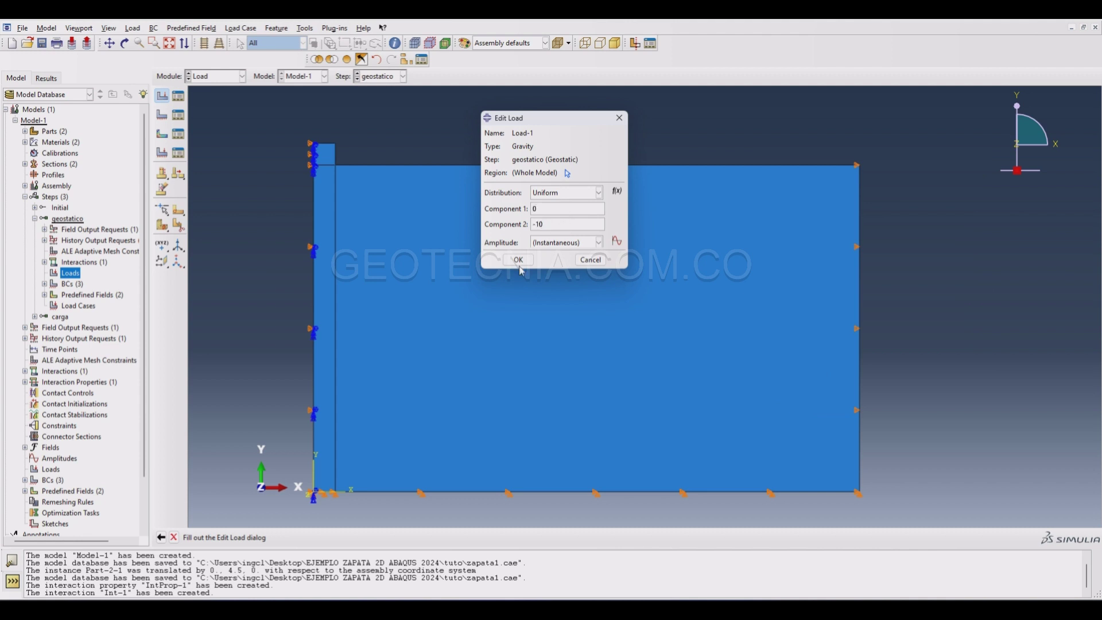
Assign the gravity load to a region covering both the soil and the footing
click(568, 173)
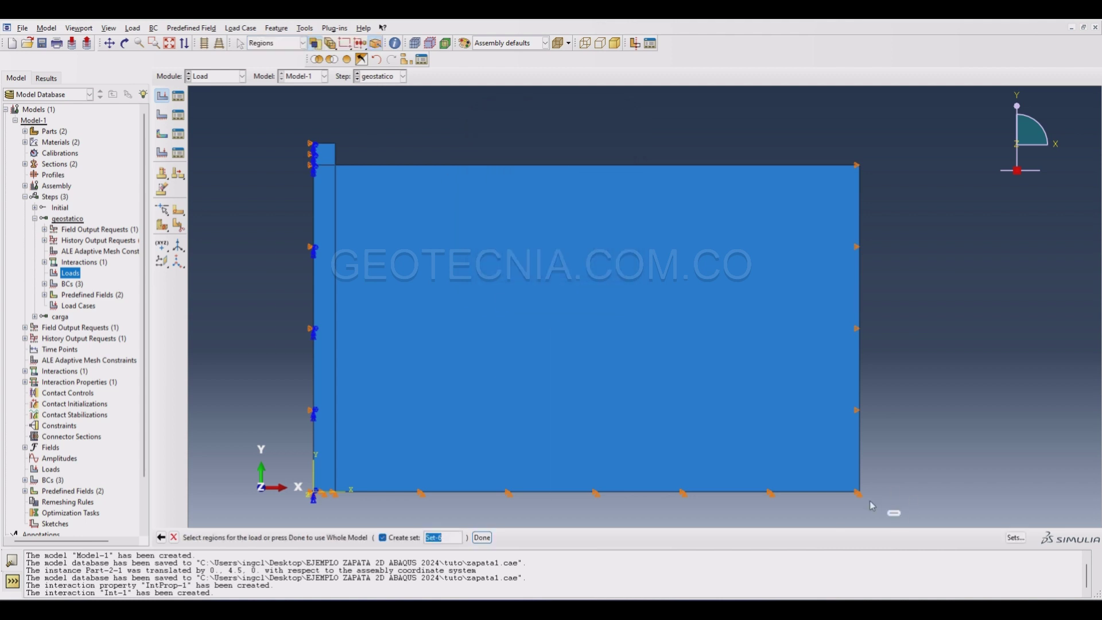
drag(899, 513, 252, 78)
click(482, 537)
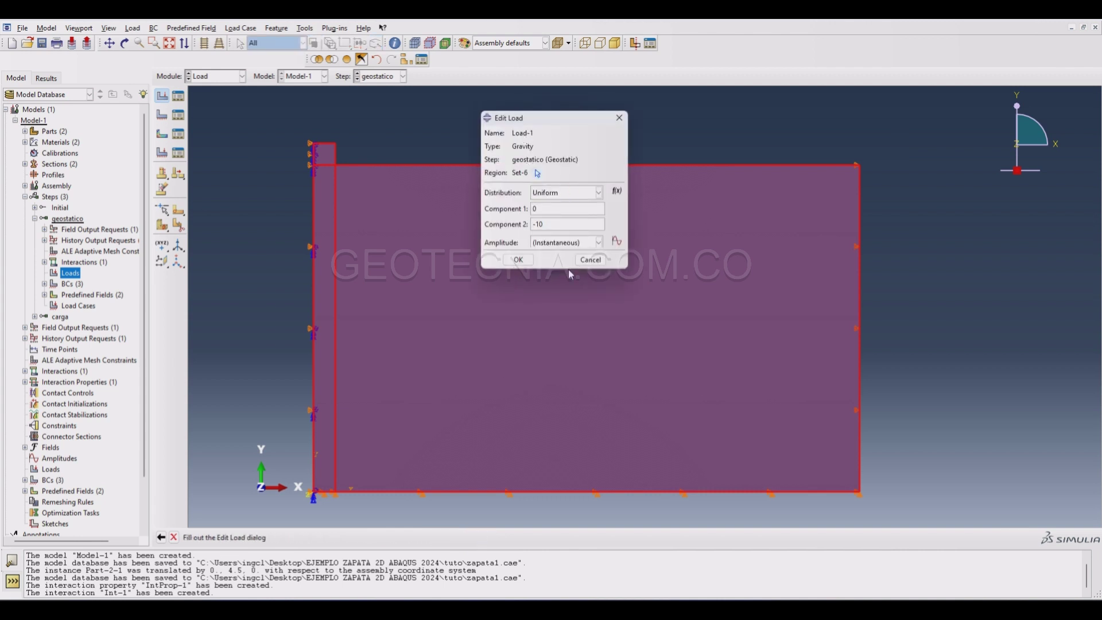
click(519, 260)
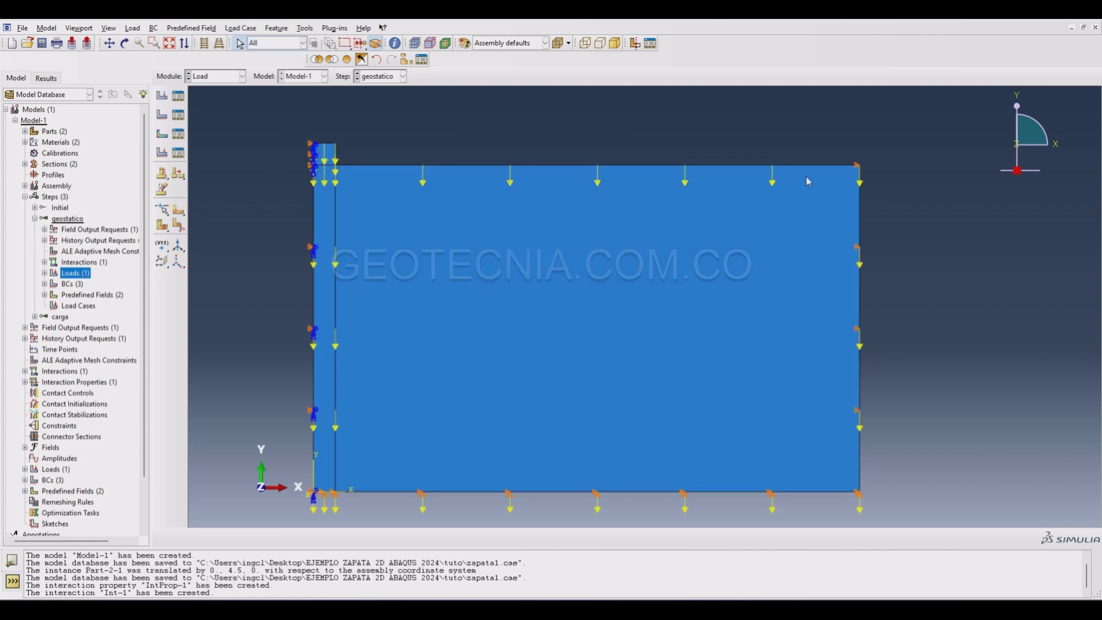
Create a uniform Pressure load of 6.89 in the geostatico step on the soil's top edge beside the footing
click(45, 274)
double_click(74, 273)
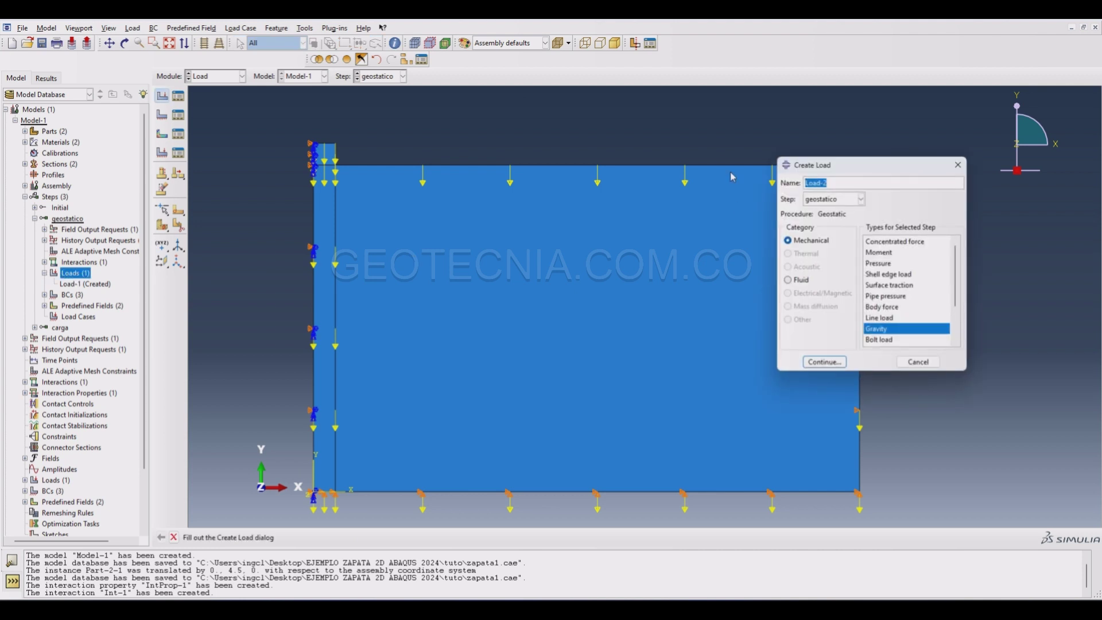
click(879, 263)
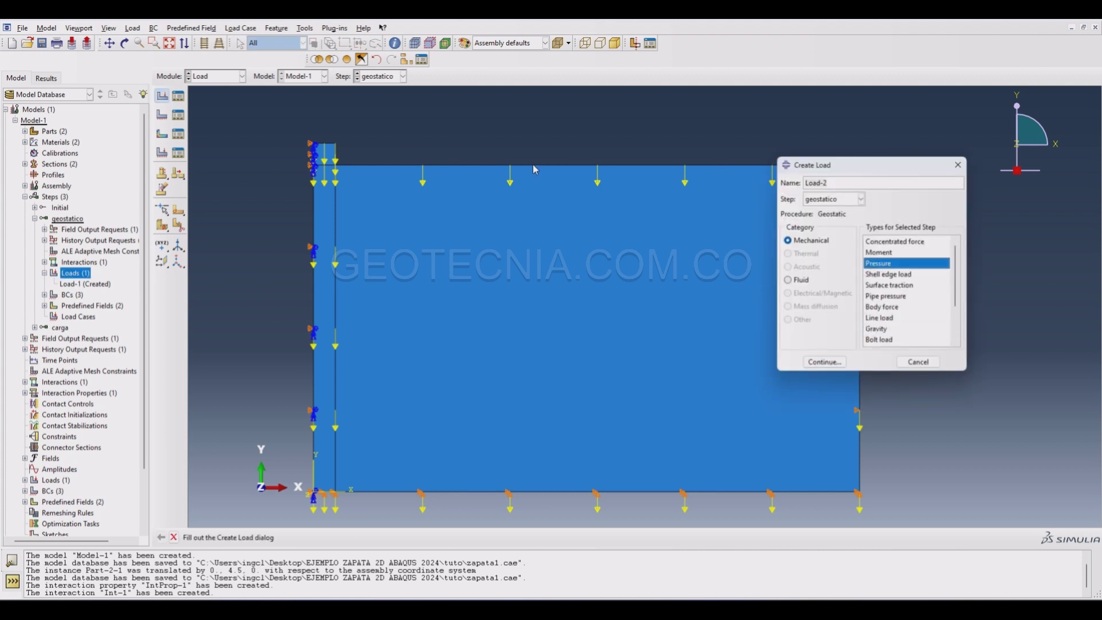
drag(821, 167, 838, 202)
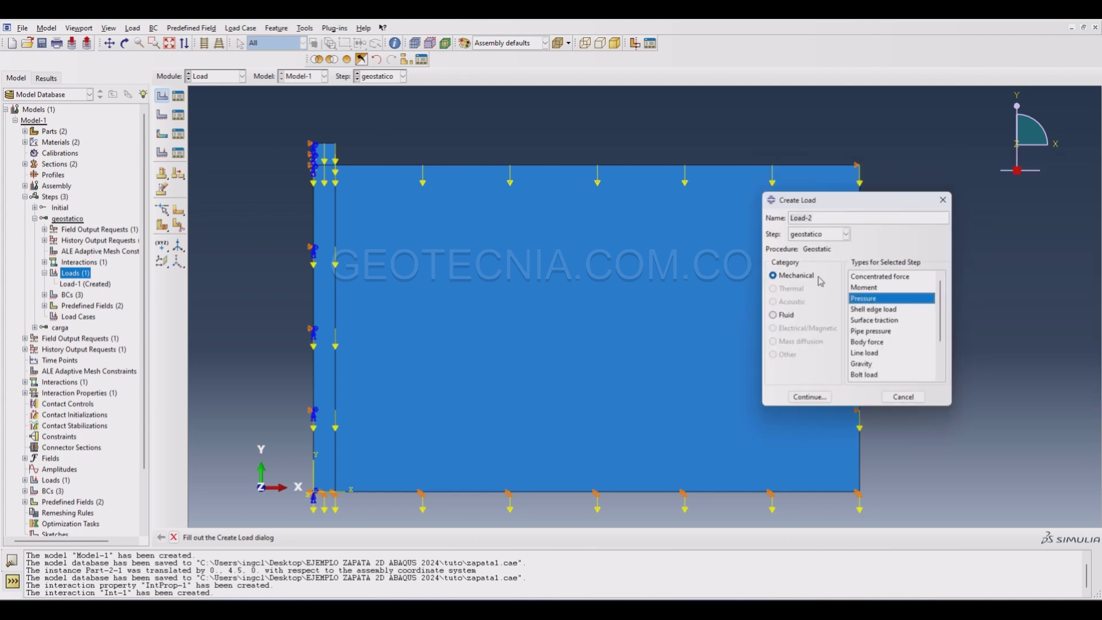
click(813, 398)
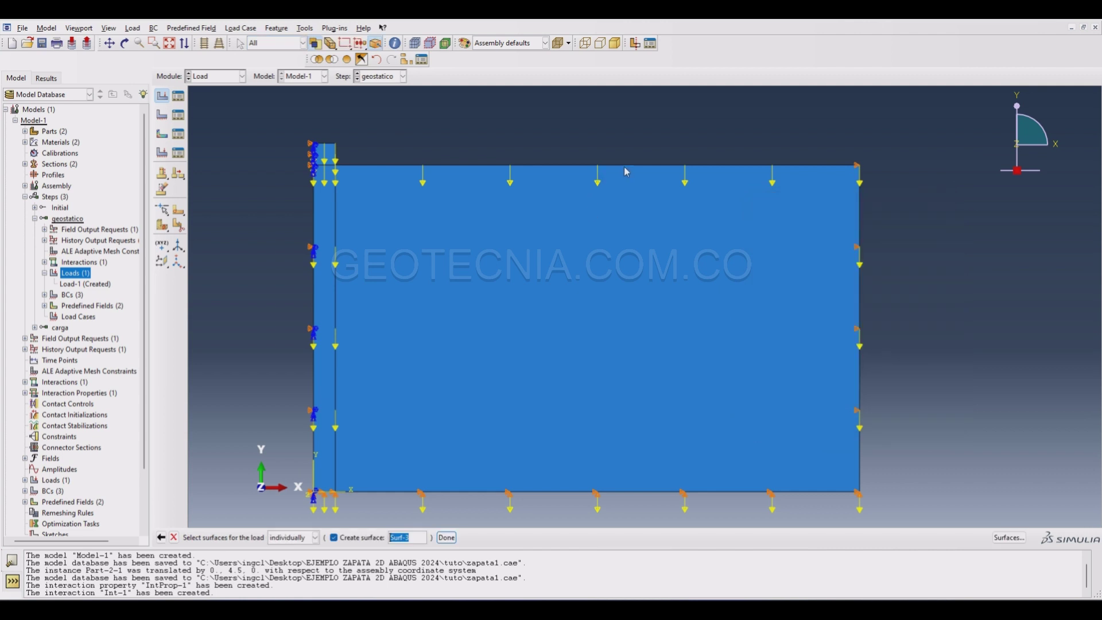
click(546, 170)
click(447, 537)
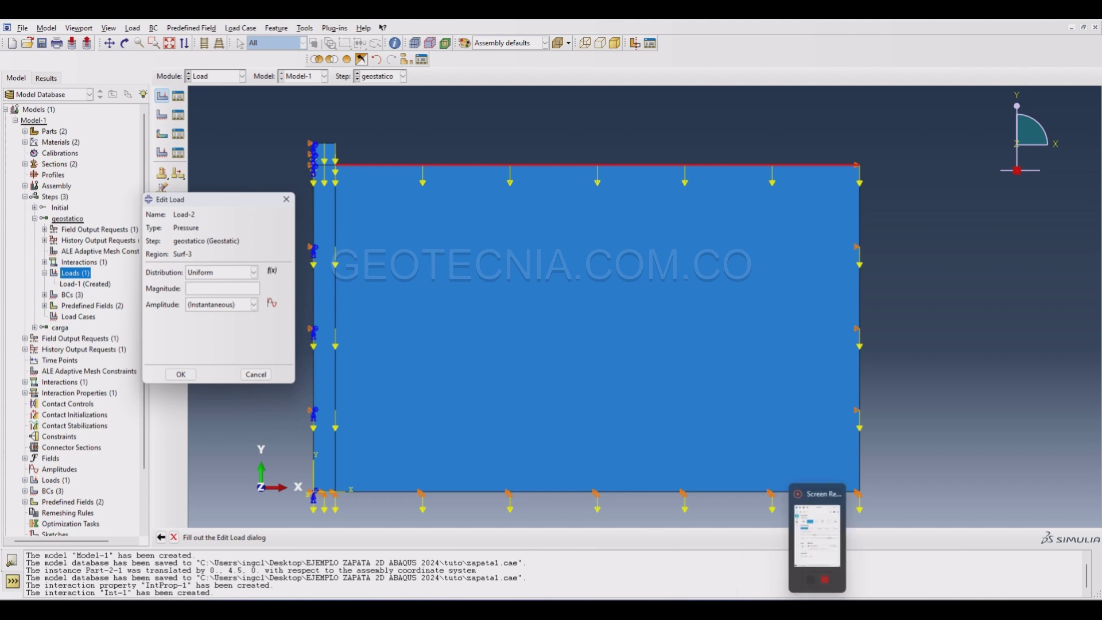
text(6.89)
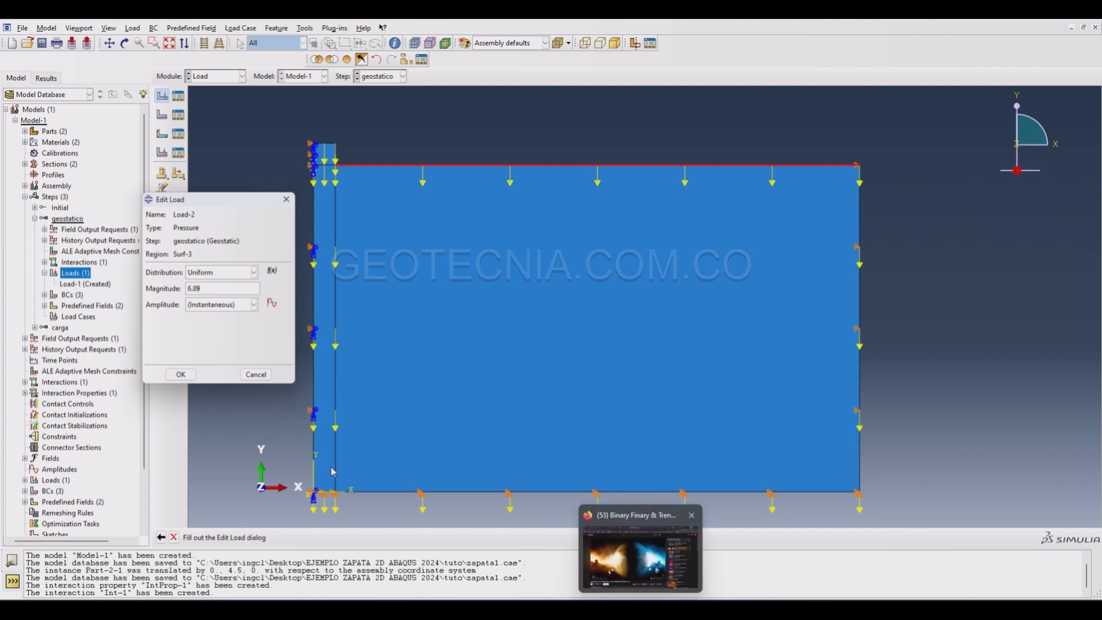
click(181, 375)
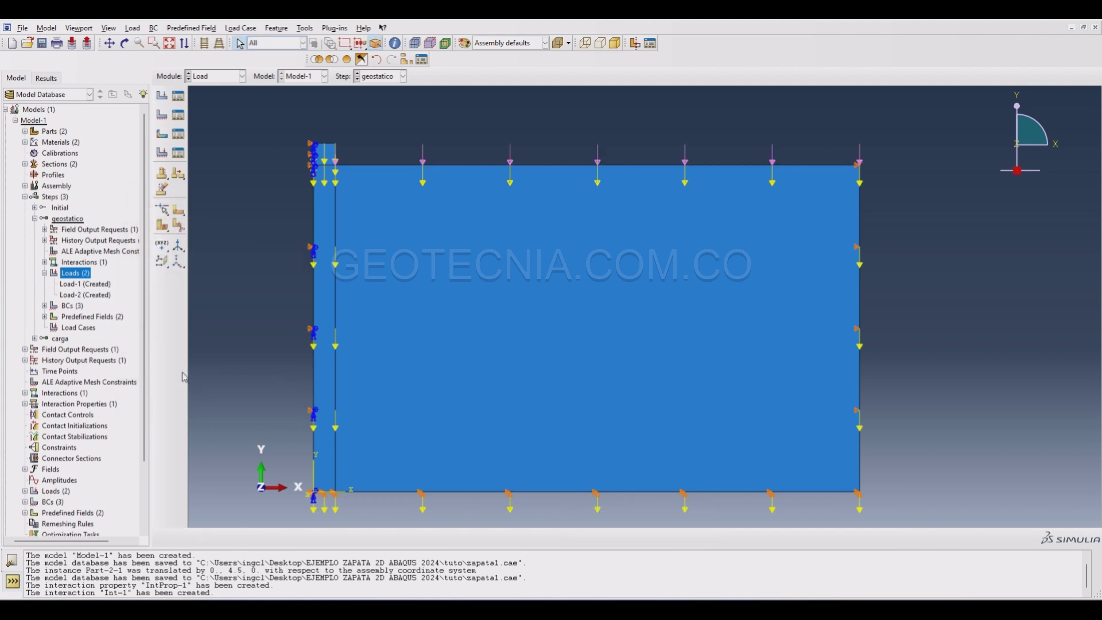
Check which loads carry over from the geostatico step into the carga step
click(45, 273)
click(44, 284)
click(44, 283)
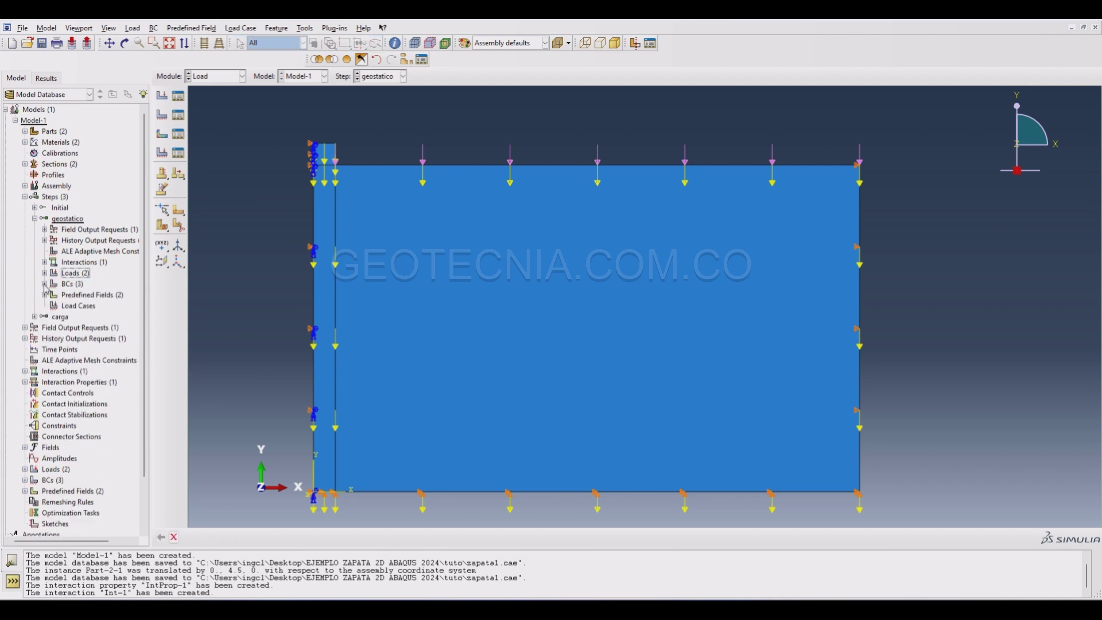
click(35, 219)
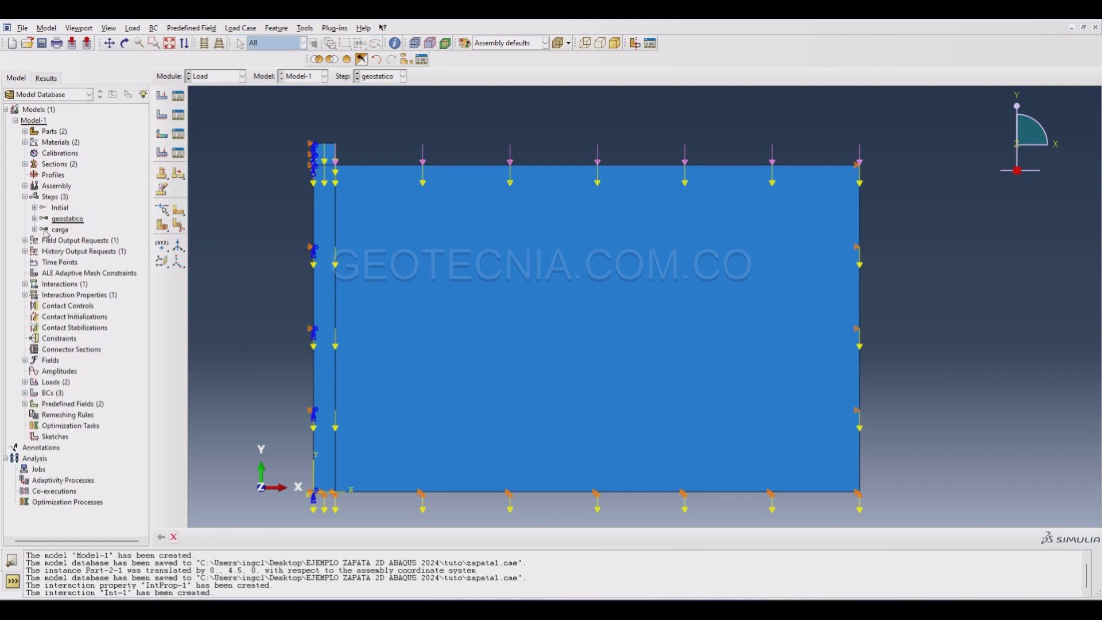
click(35, 231)
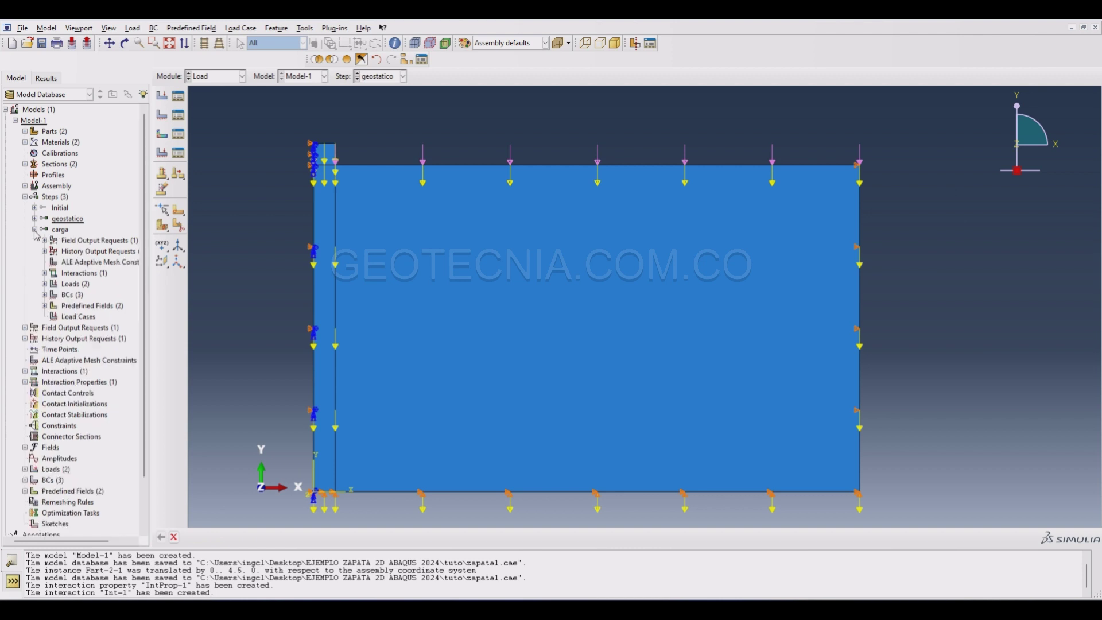
click(45, 284)
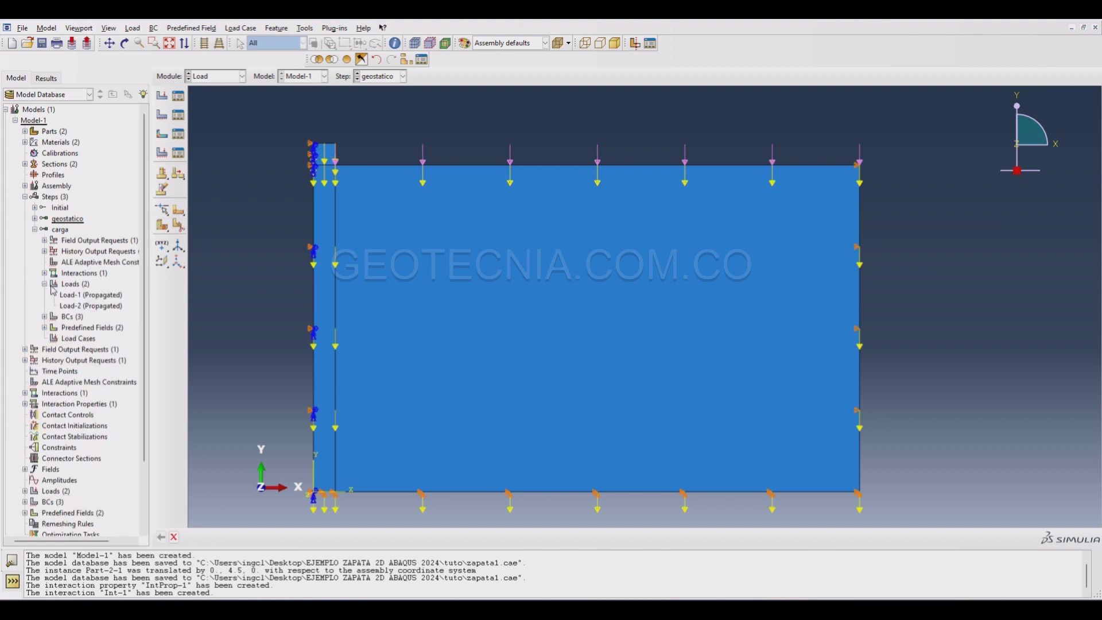
click(44, 284)
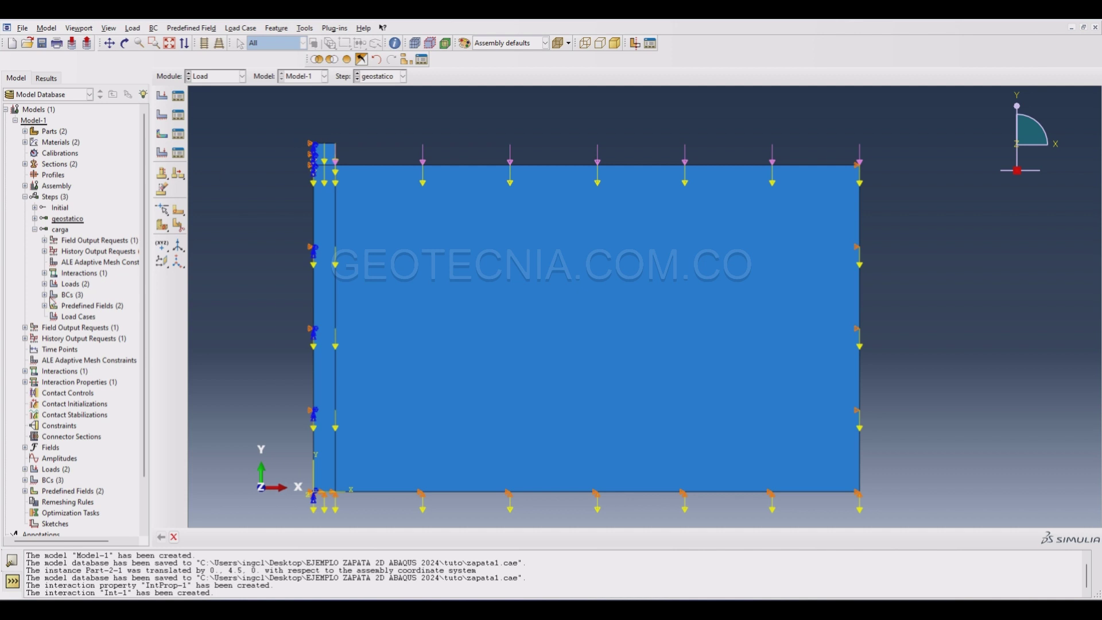
Create a Displacement/Rotation boundary condition in the carga step on the footing's top edge, with U2 set to -0.15
click(45, 295)
double_click(69, 295)
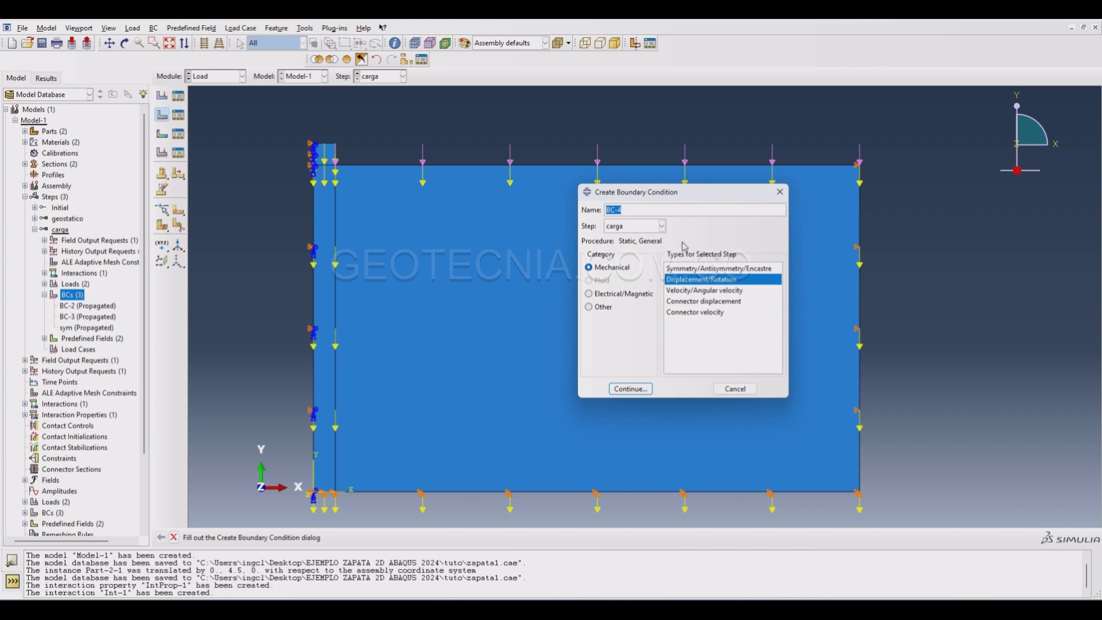
click(630, 389)
scroll(330, 152, up, 5)
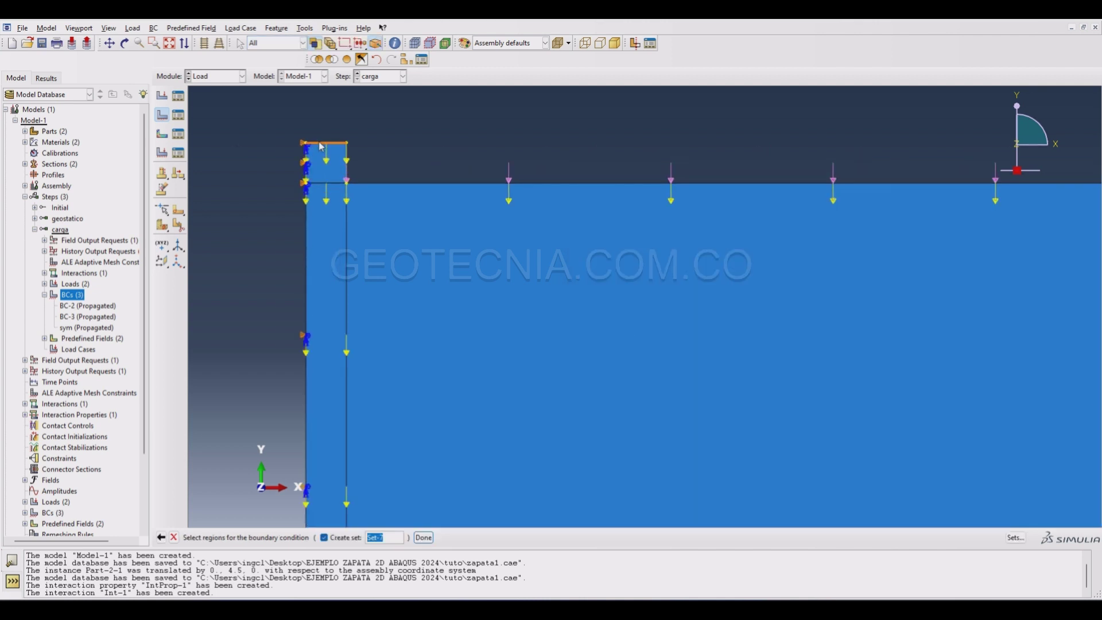
click(319, 145)
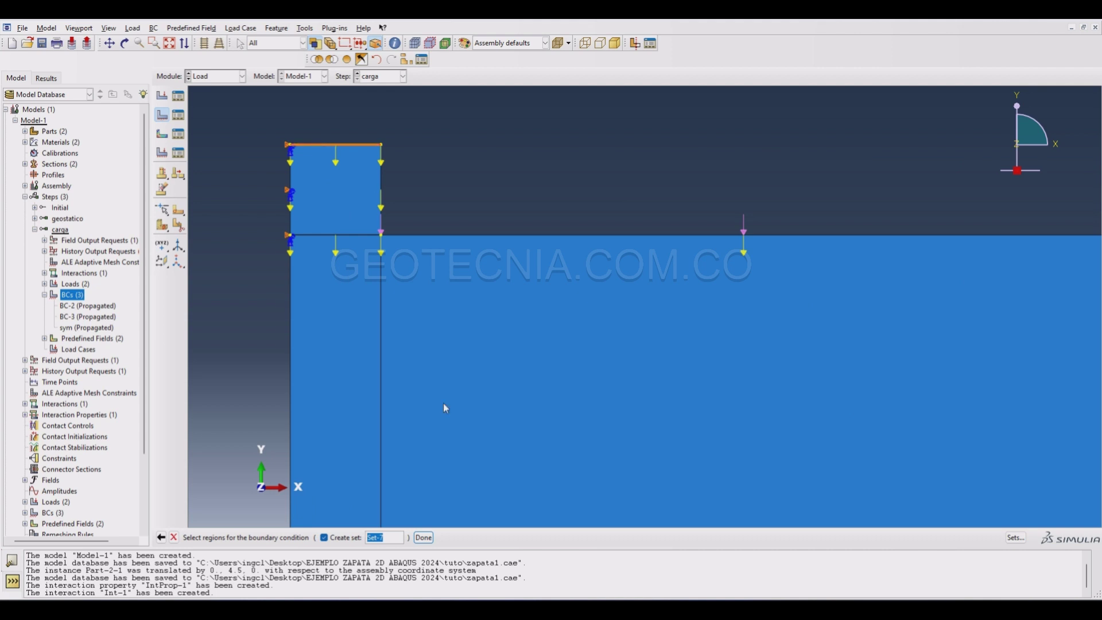
scroll(451, 430, down, 3)
middle_click(458, 459)
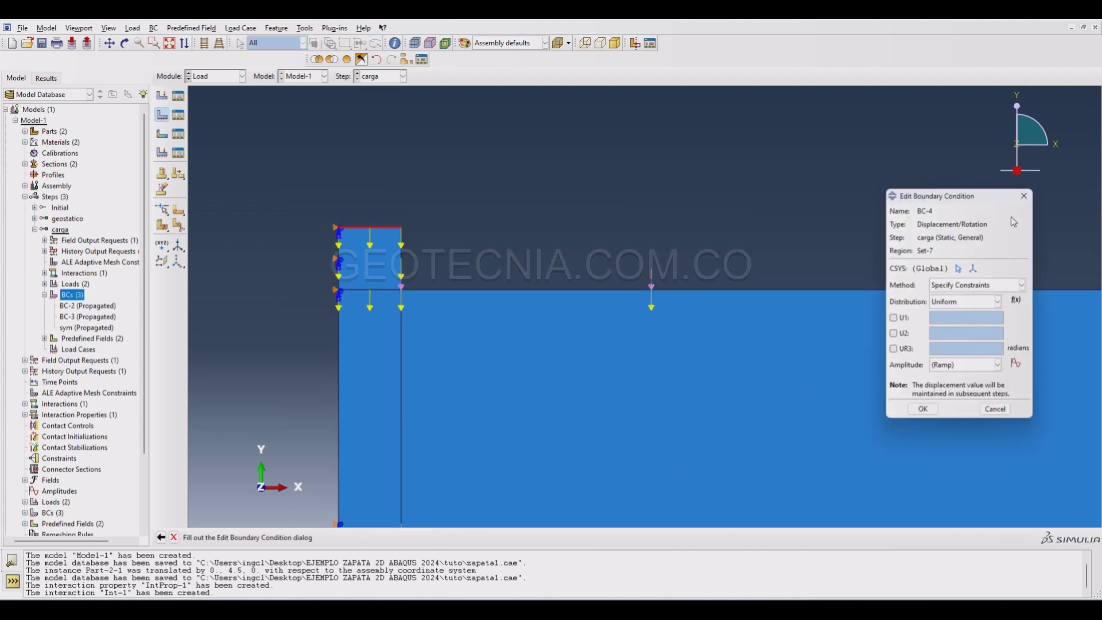
click(899, 337)
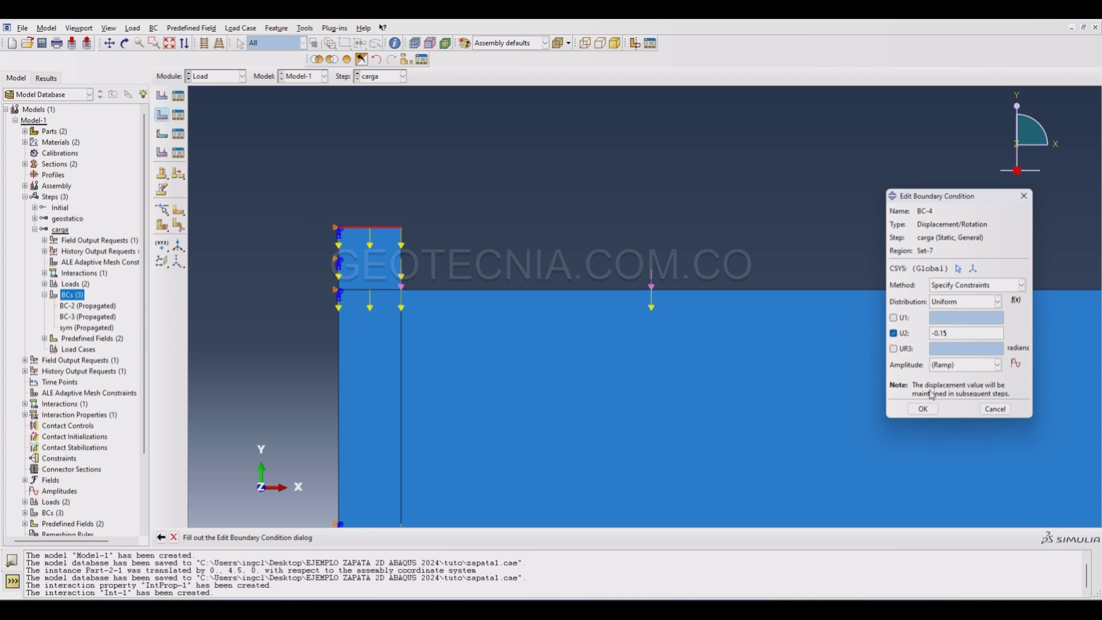
click(924, 410)
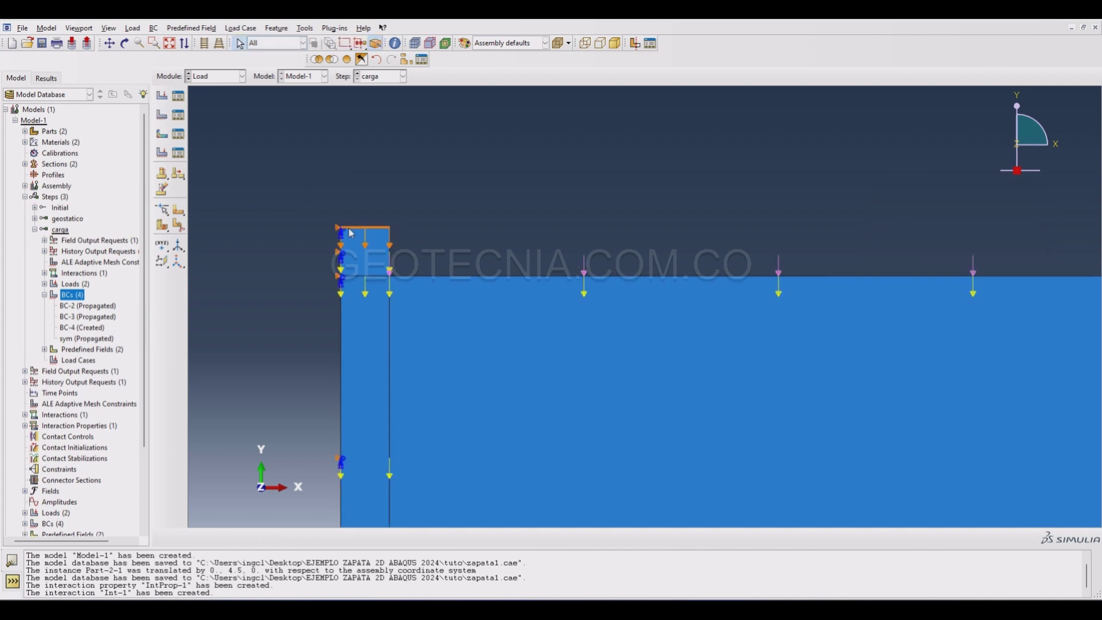
Fit the whole model in the view and save the model database
scroll(591, 423, down, 5)
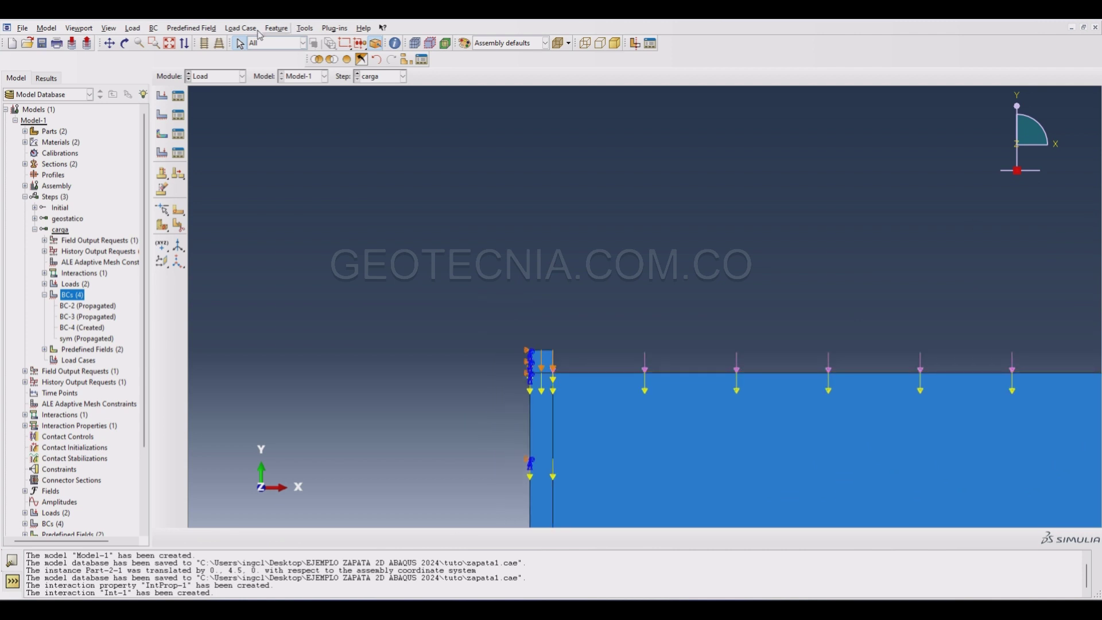
click(170, 44)
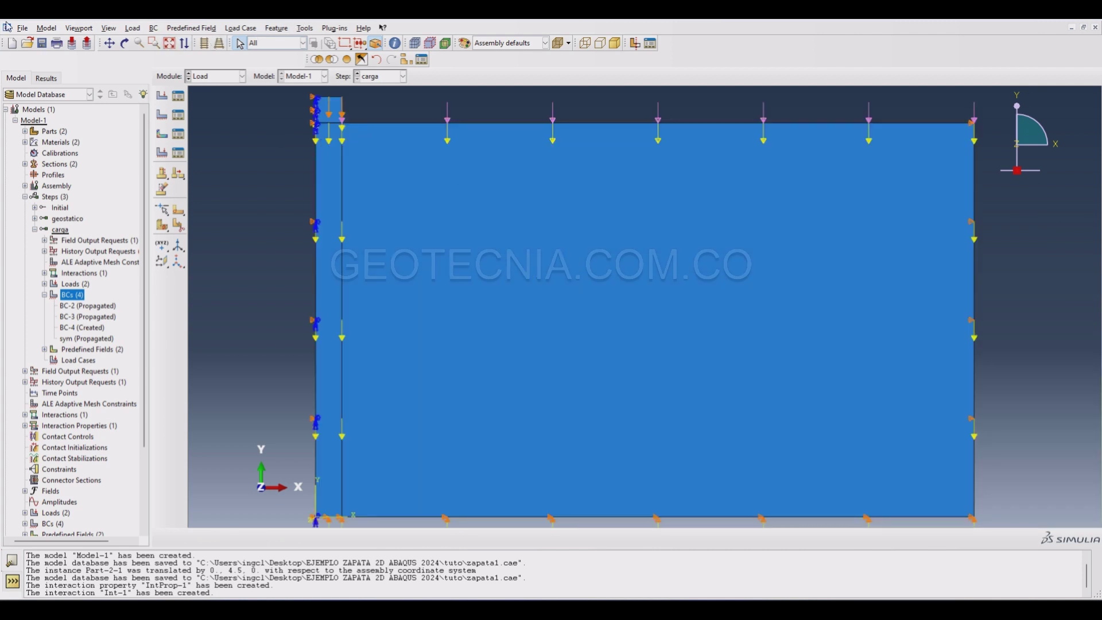
click(42, 44)
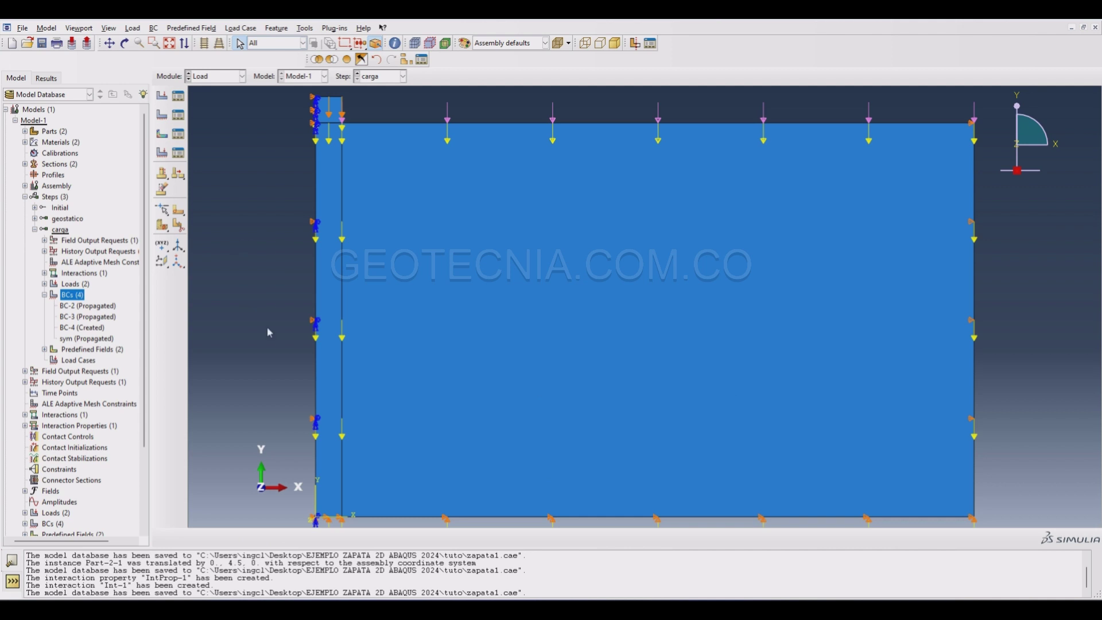
Switch to the Mesh module and show the soil part, Part-1, as the object to mesh
scroll(261, 374, up, 2)
scroll(261, 375, down, 4)
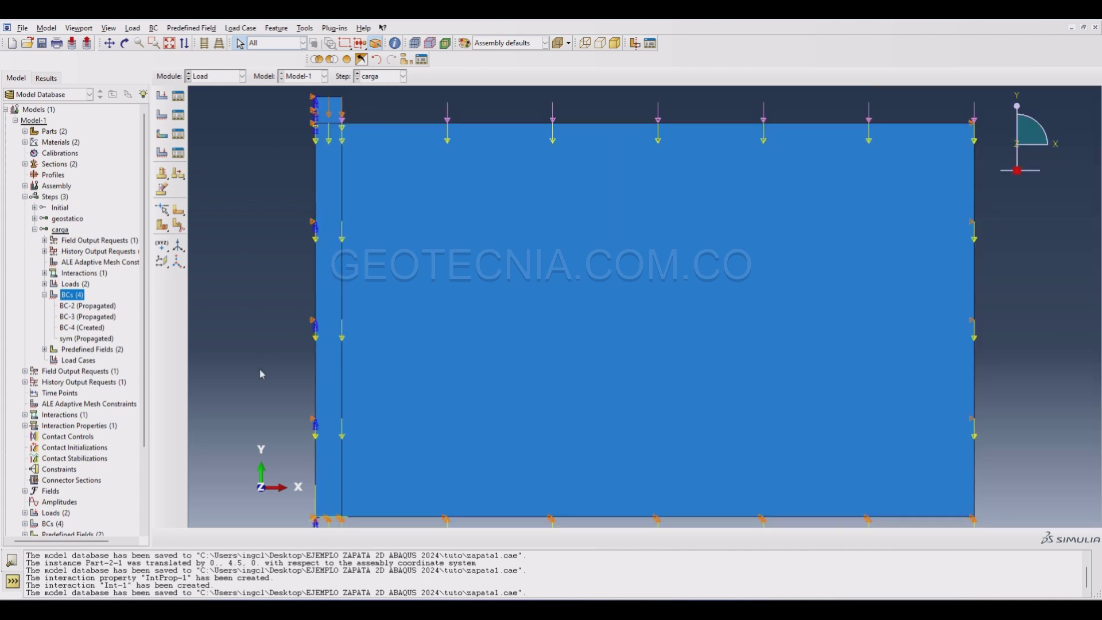
scroll(261, 375, down, 1)
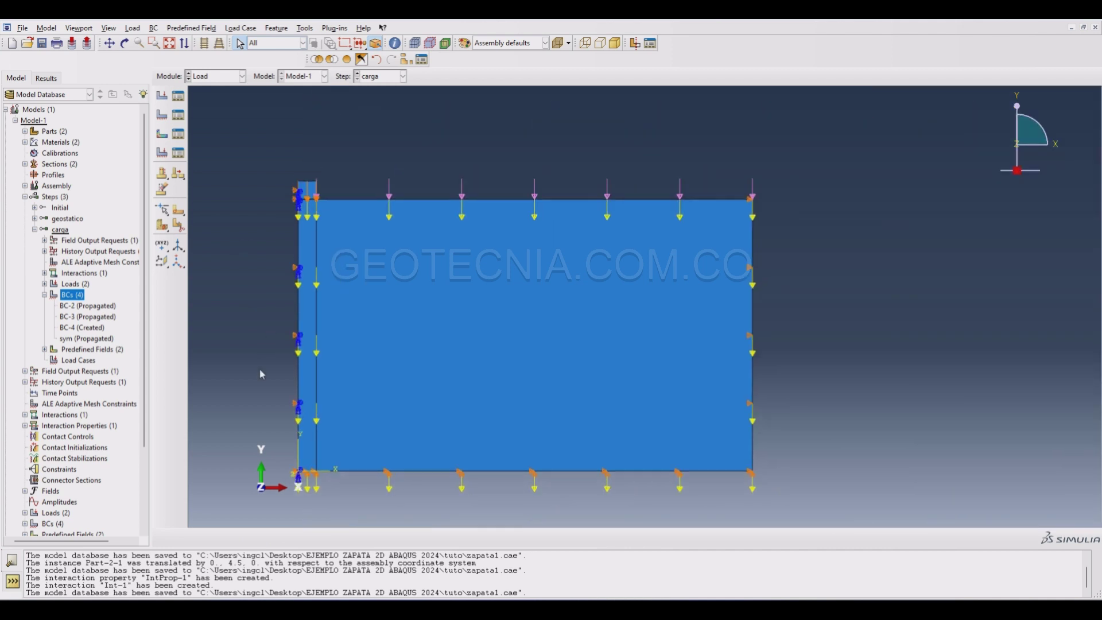
click(209, 76)
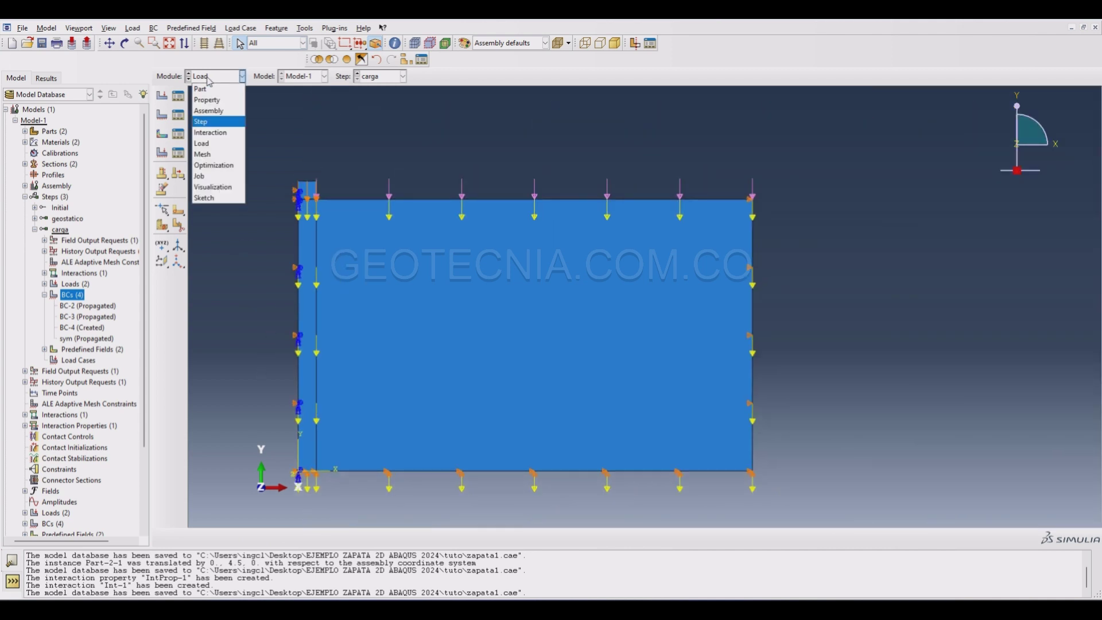
click(202, 154)
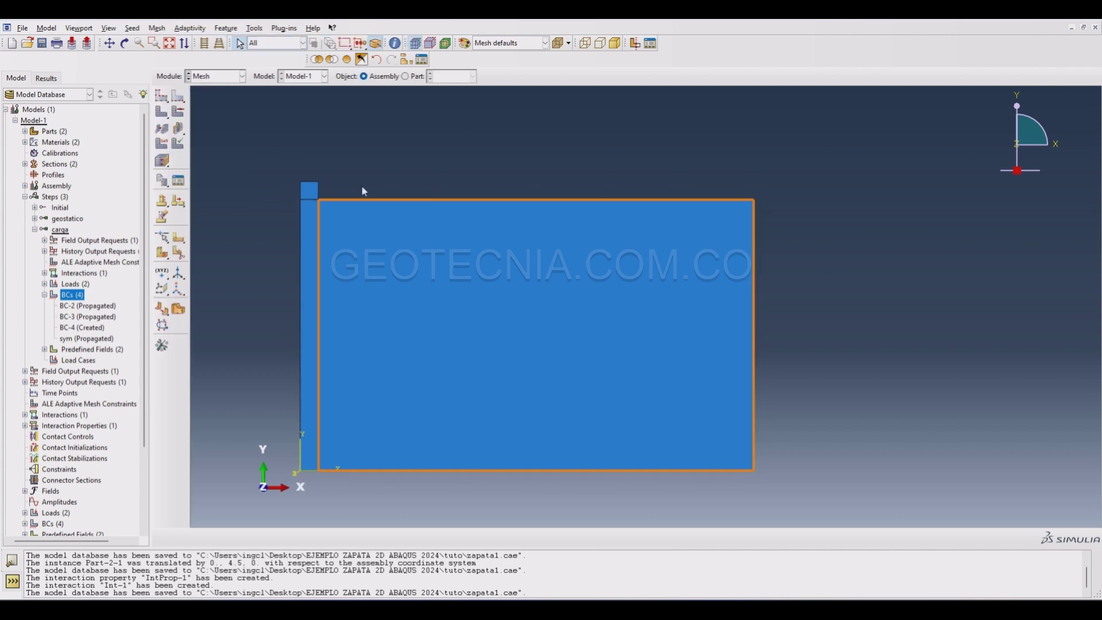
click(417, 78)
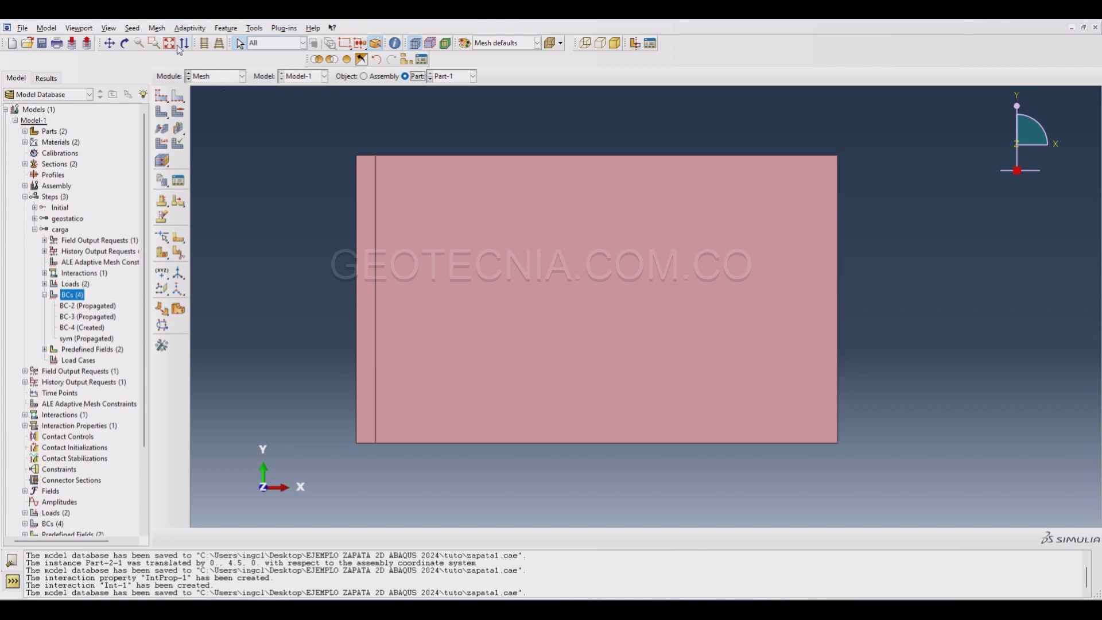
Assign the Plane Strain element family to both regions of the soil part
drag(296, 128, 918, 470)
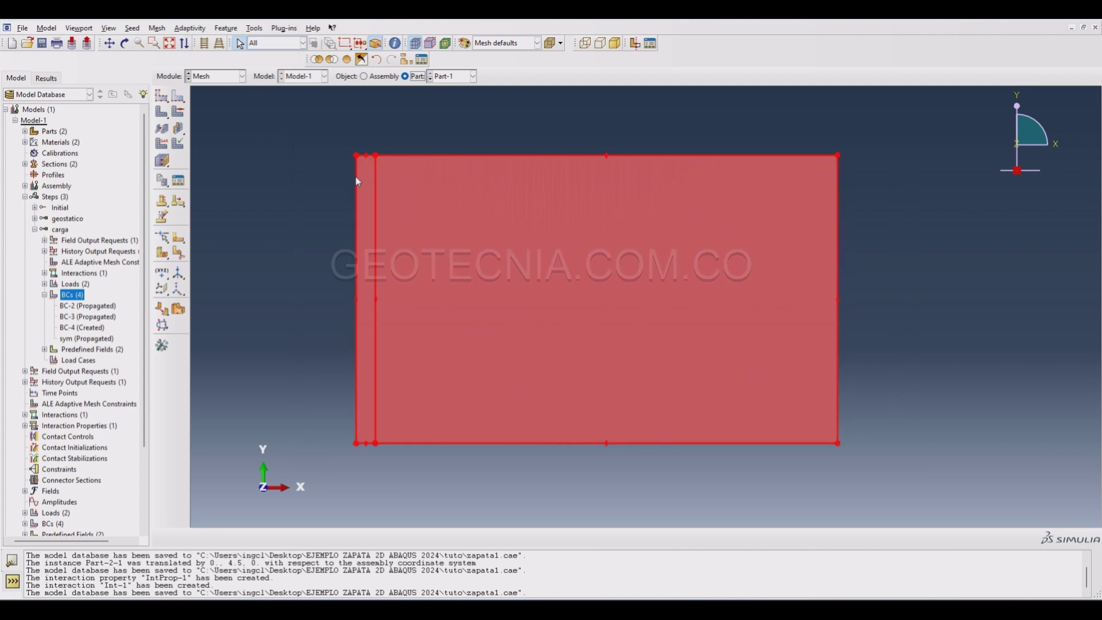
click(157, 28)
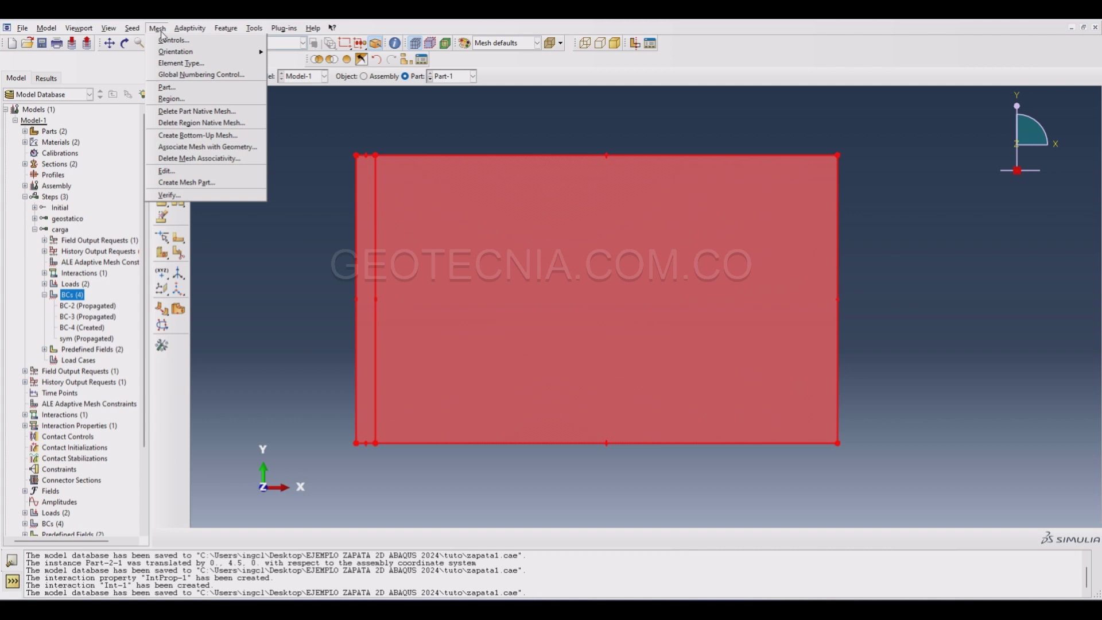
click(169, 64)
scroll(564, 198, down, 4)
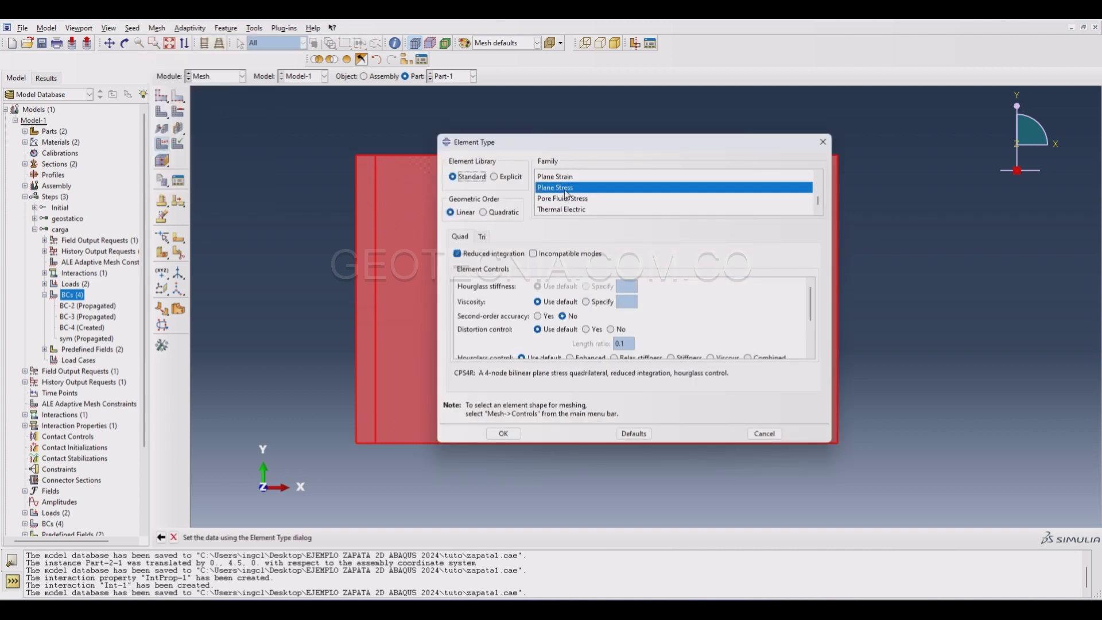
drag(591, 145, 467, 178)
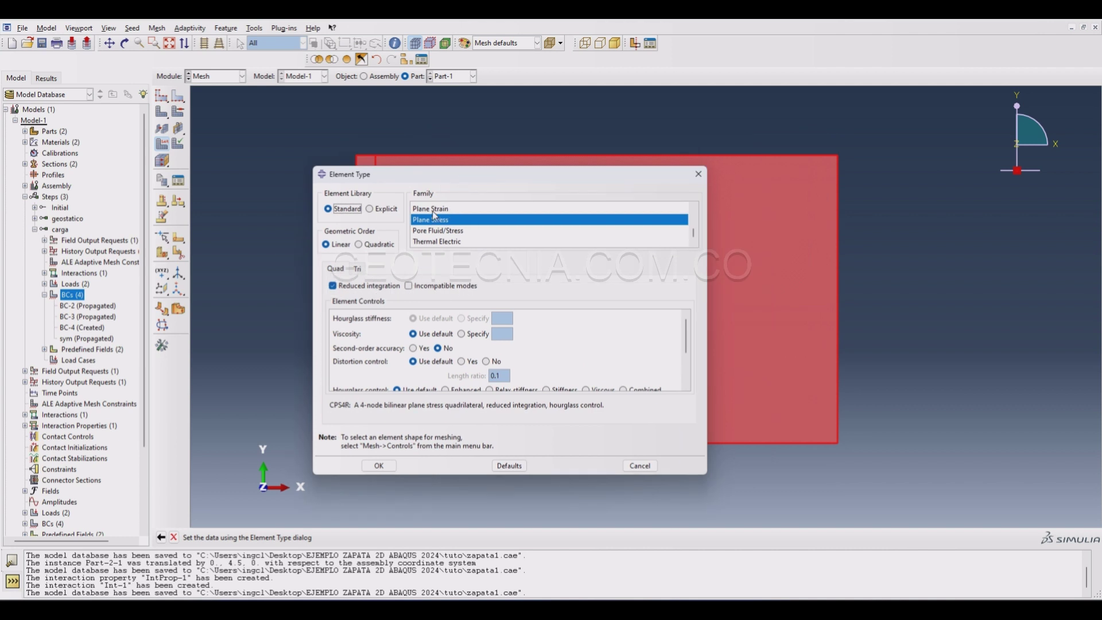
click(434, 210)
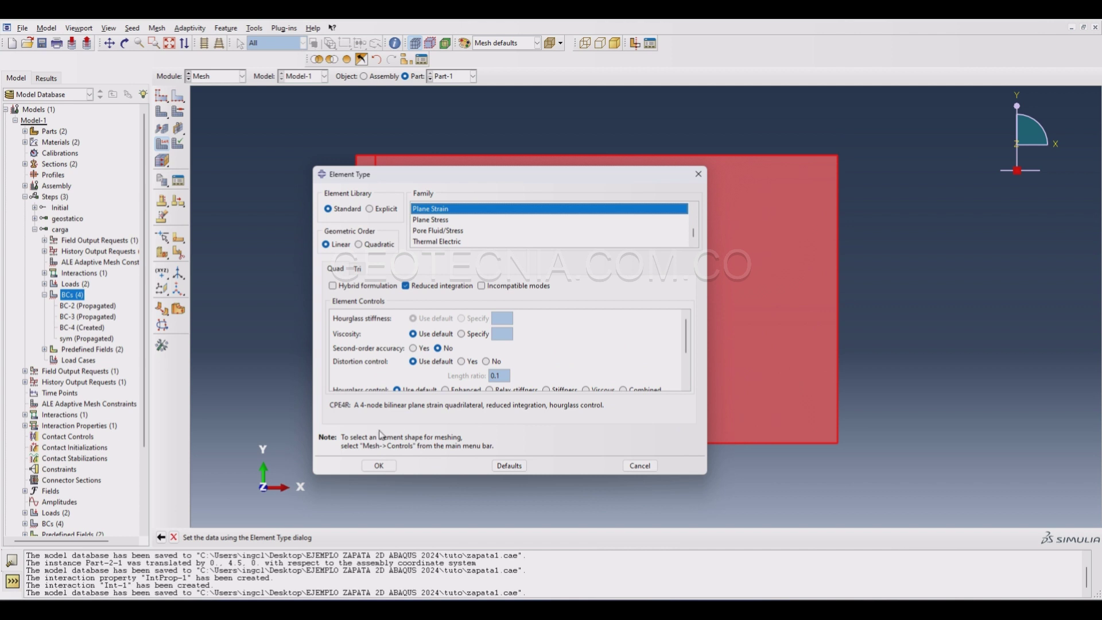
click(379, 466)
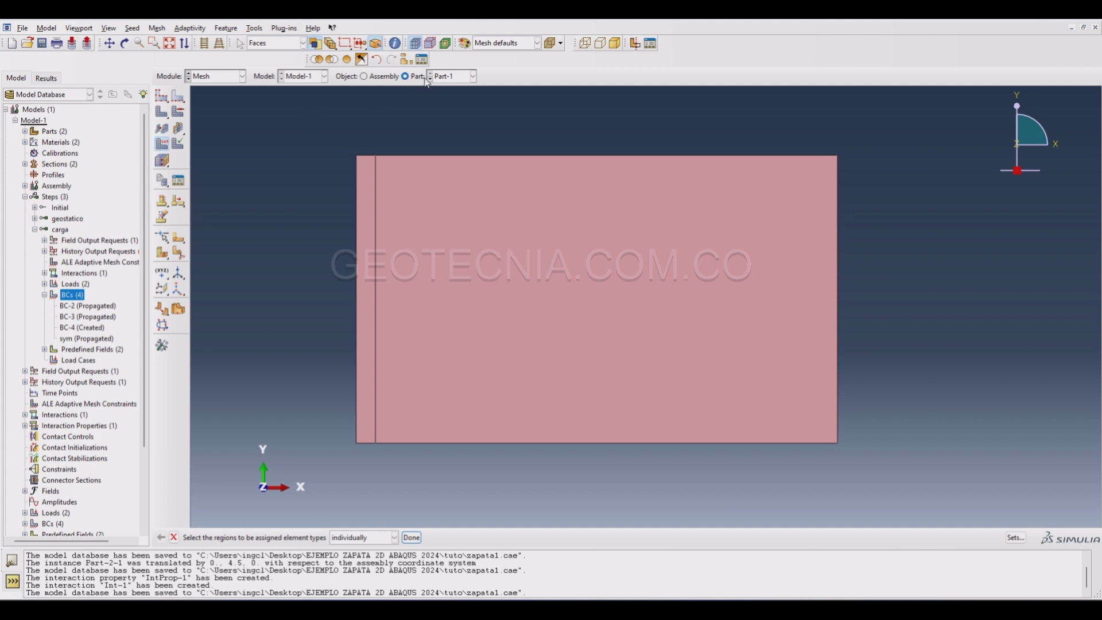
Assign the Plane Strain element family to the footing, Part-2
click(445, 78)
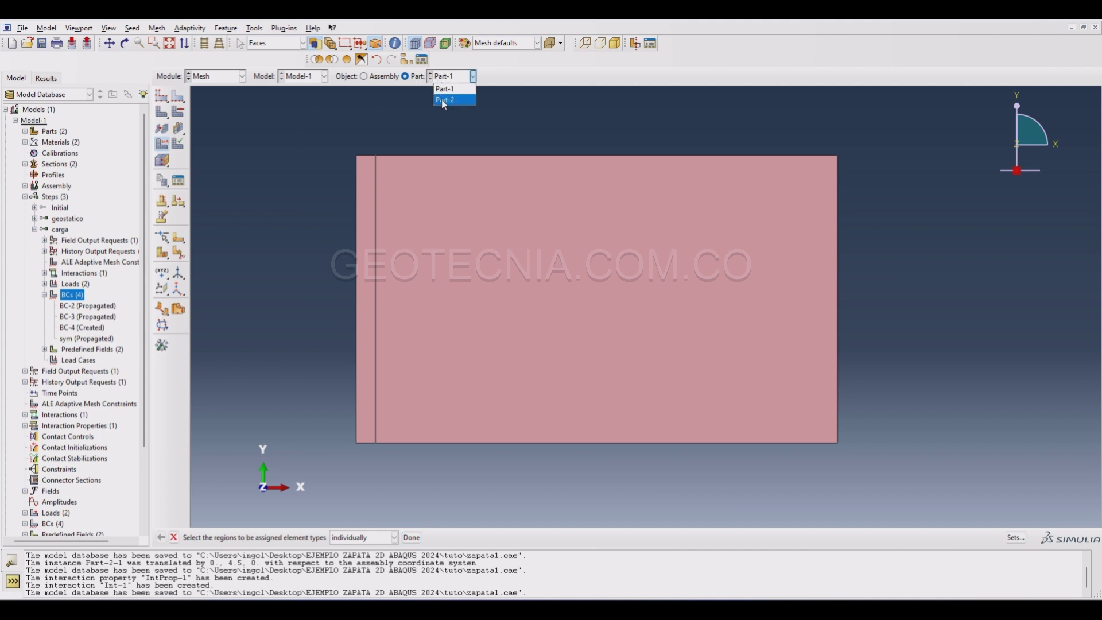
click(445, 100)
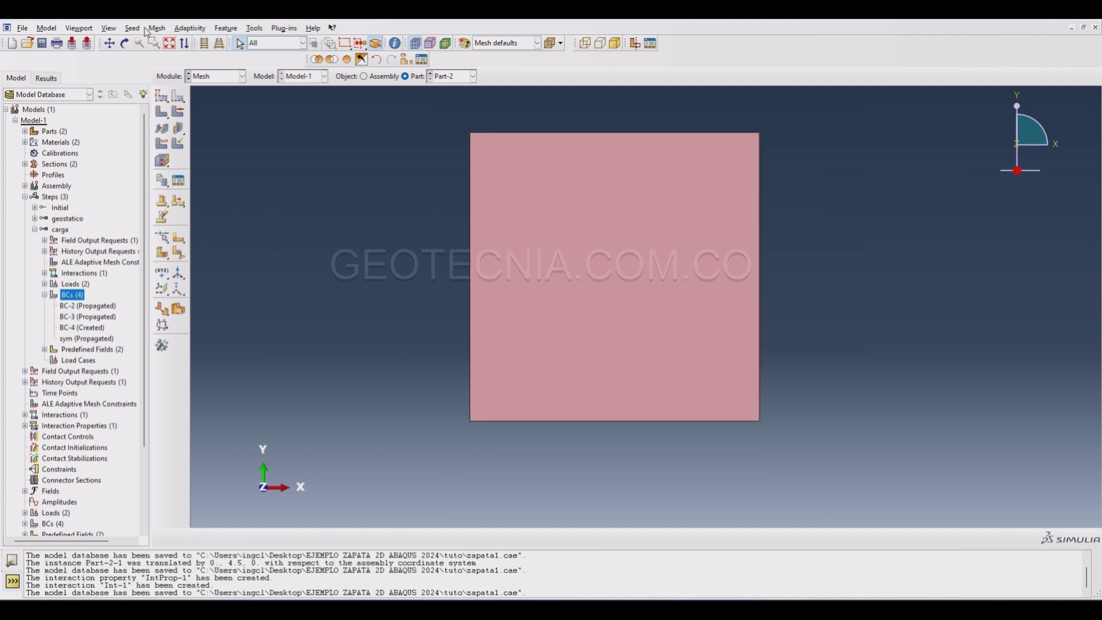
click(157, 29)
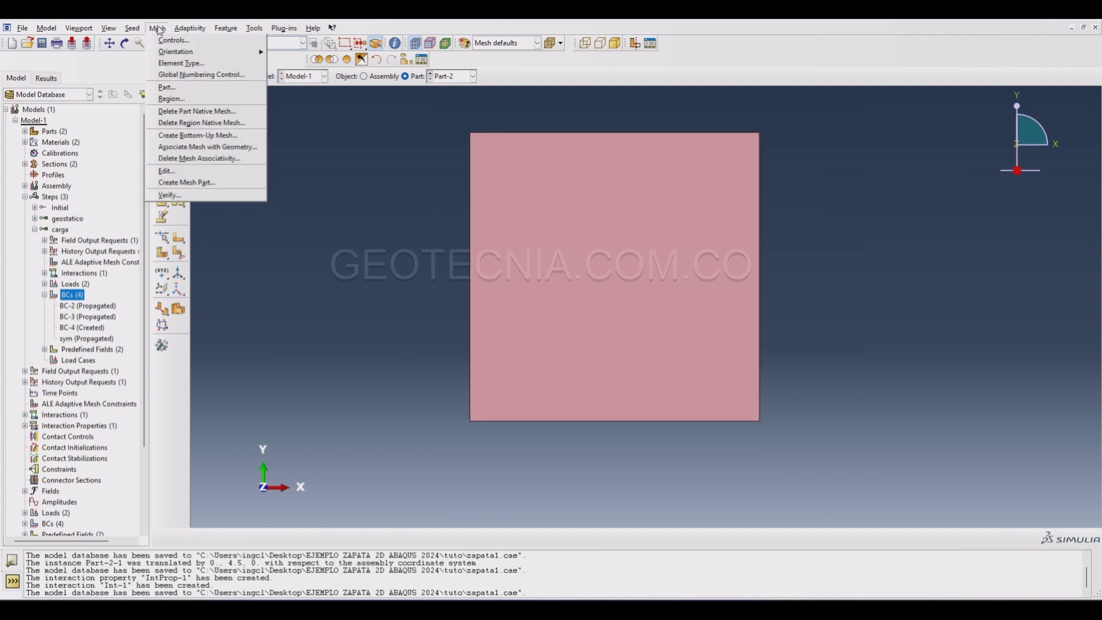
click(182, 63)
click(600, 240)
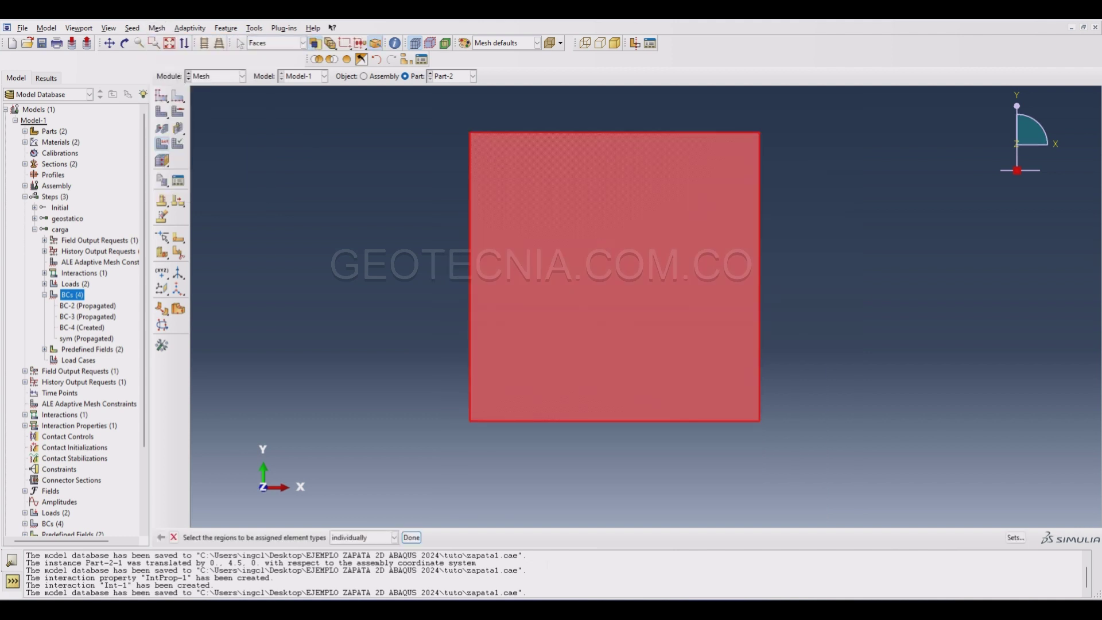
click(412, 538)
click(445, 211)
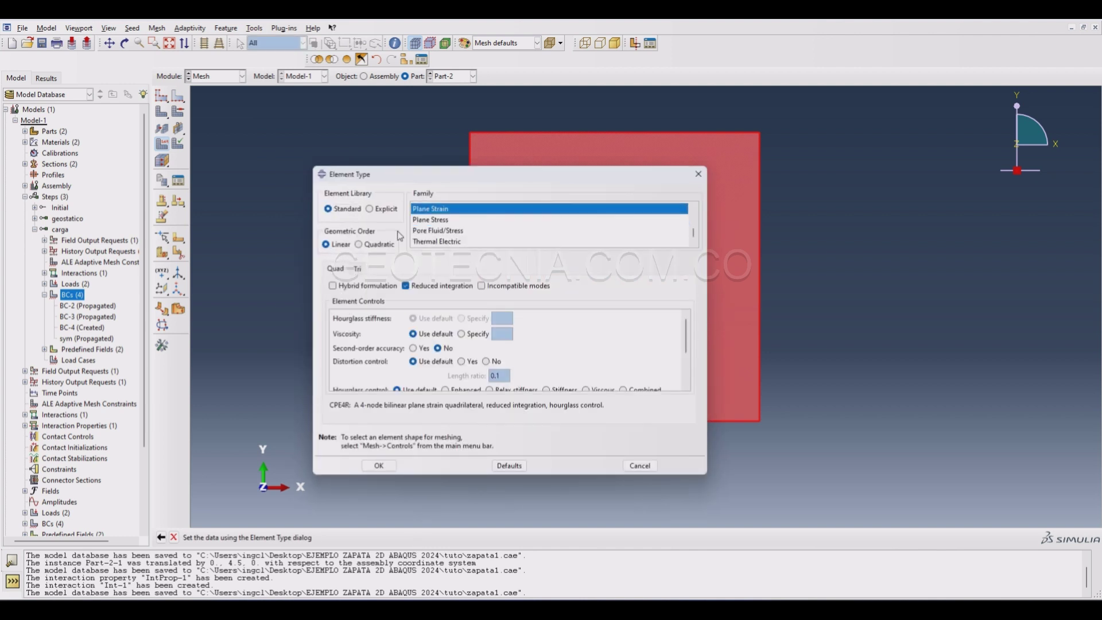
click(380, 466)
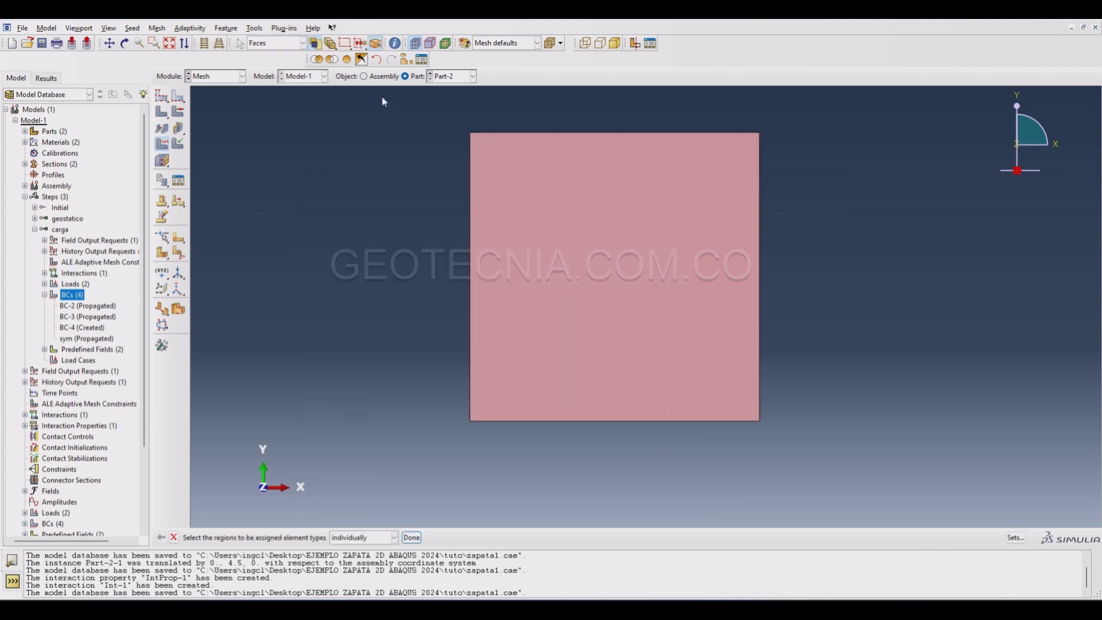
click(380, 76)
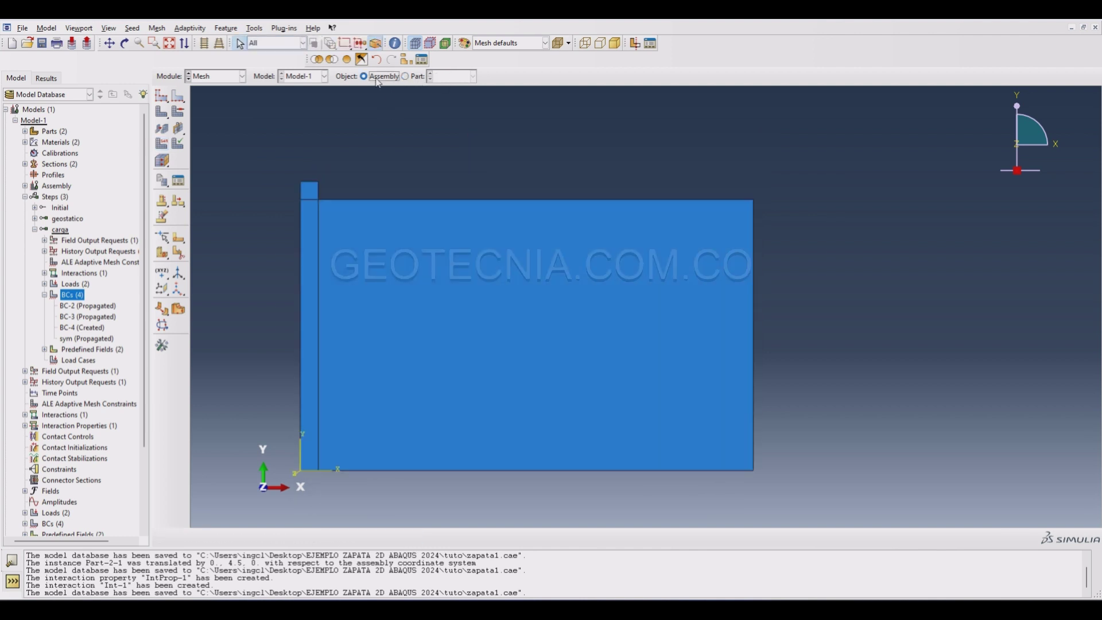
click(421, 77)
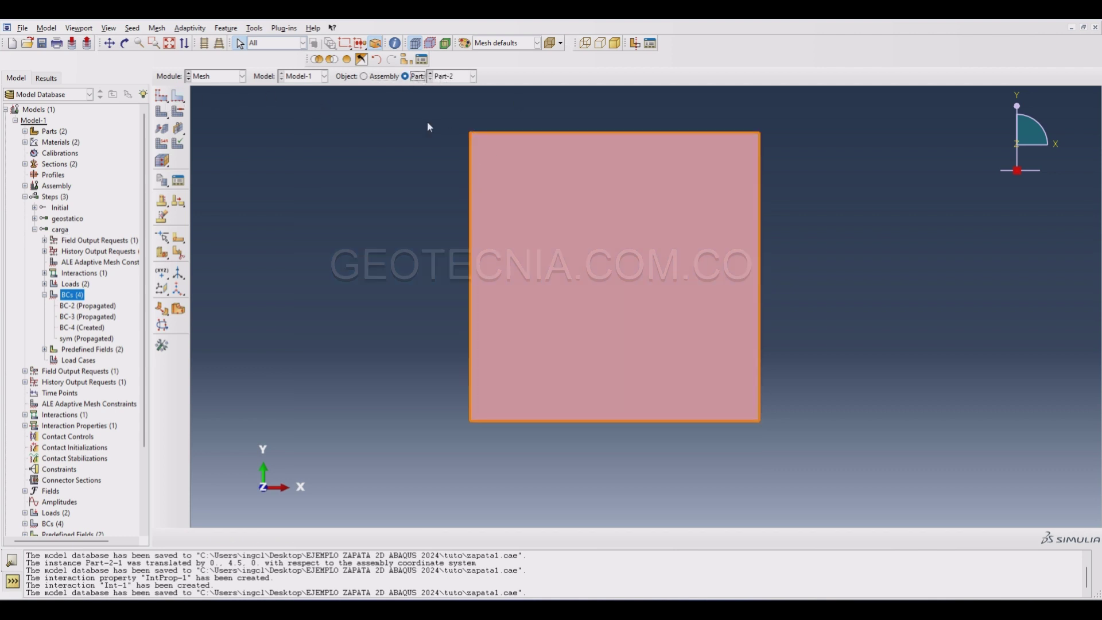
drag(424, 119, 849, 469)
click(904, 429)
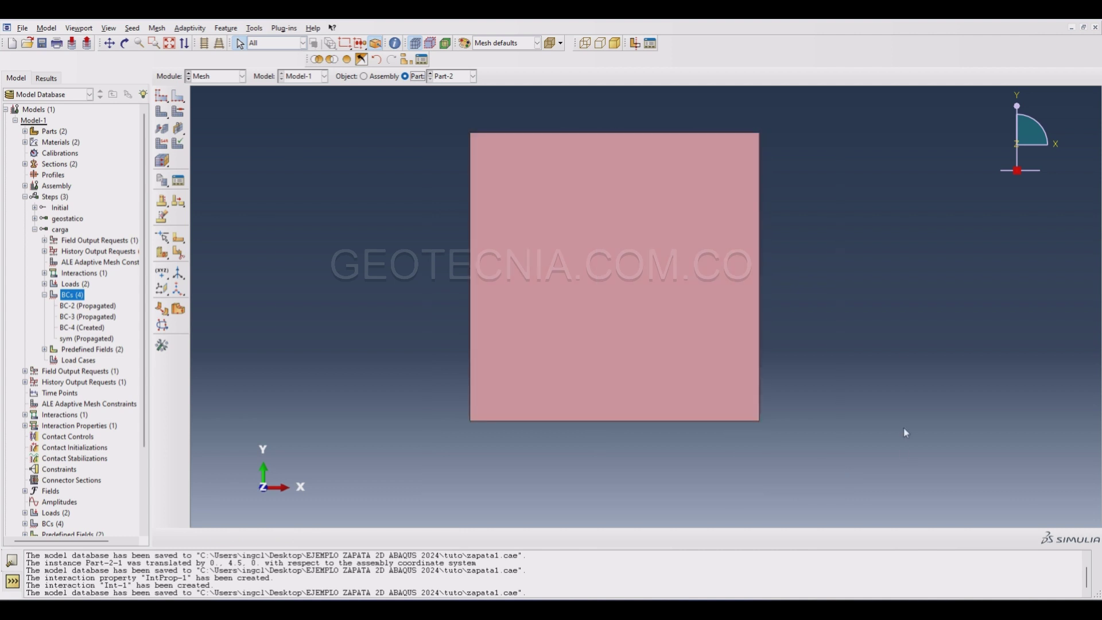
Seed the footing part with an approximate global size of 0.05
click(165, 102)
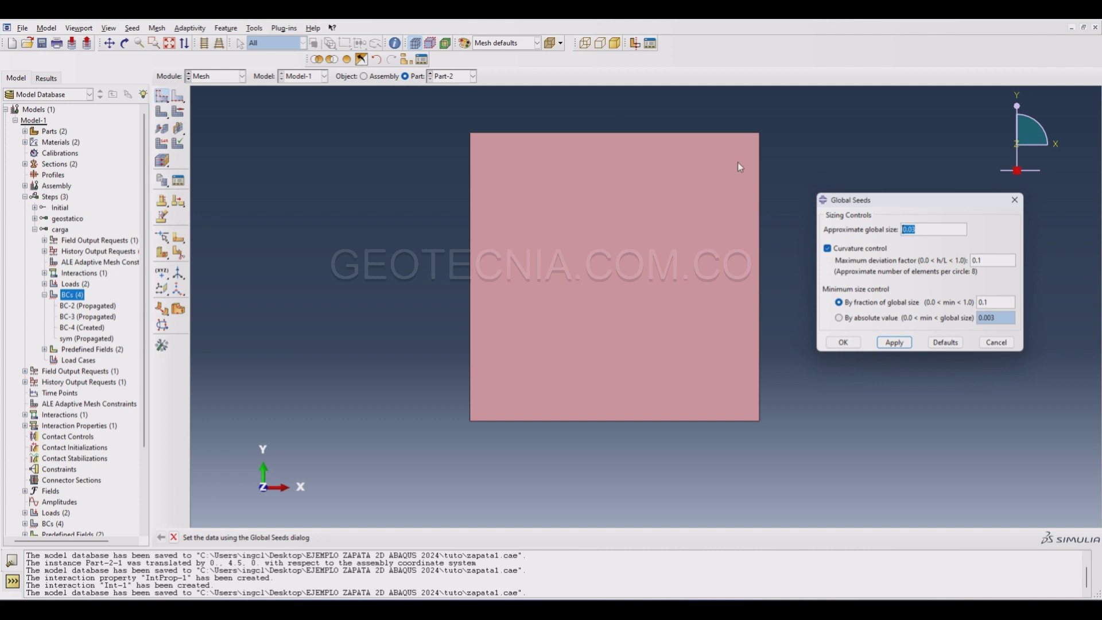
drag(901, 207, 367, 257)
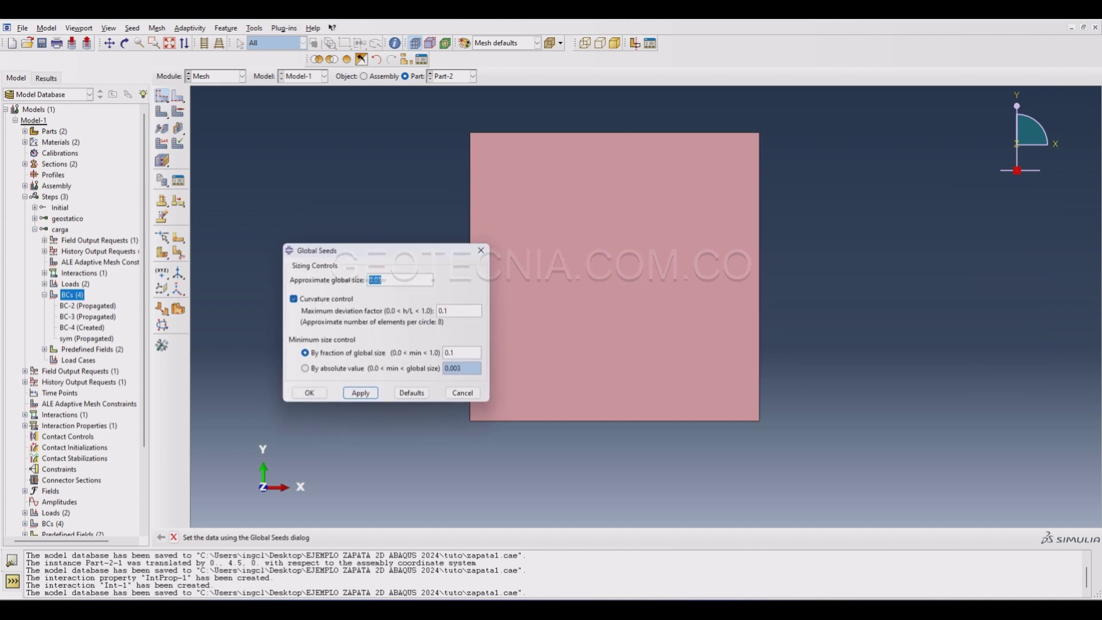
click(372, 280)
text(.05)
click(367, 397)
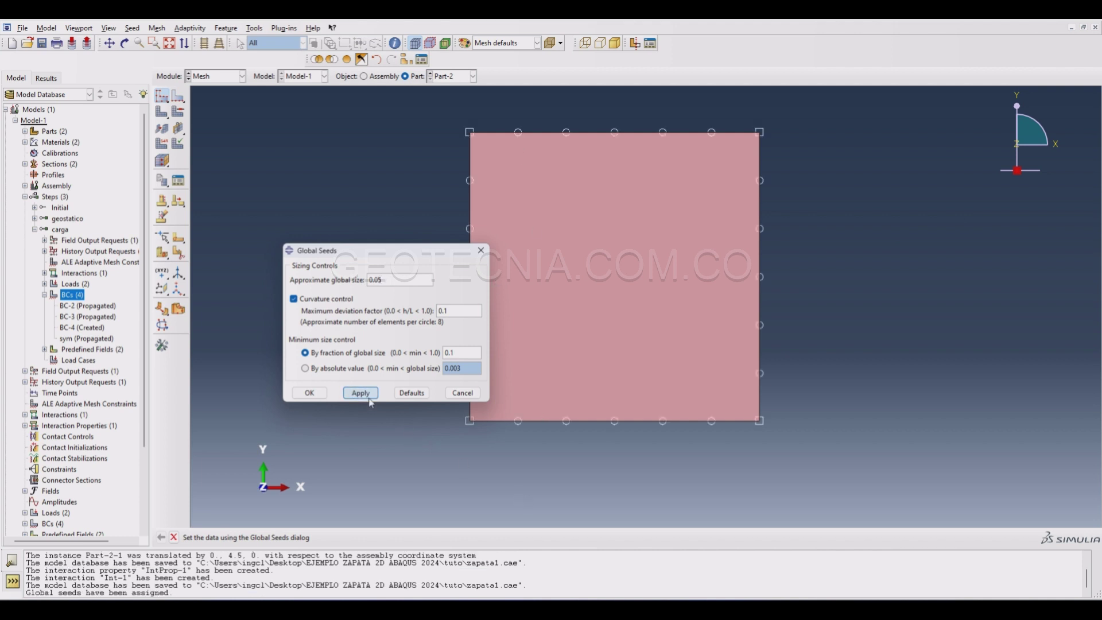
click(310, 393)
Generate the mesh on the footing part
click(157, 28)
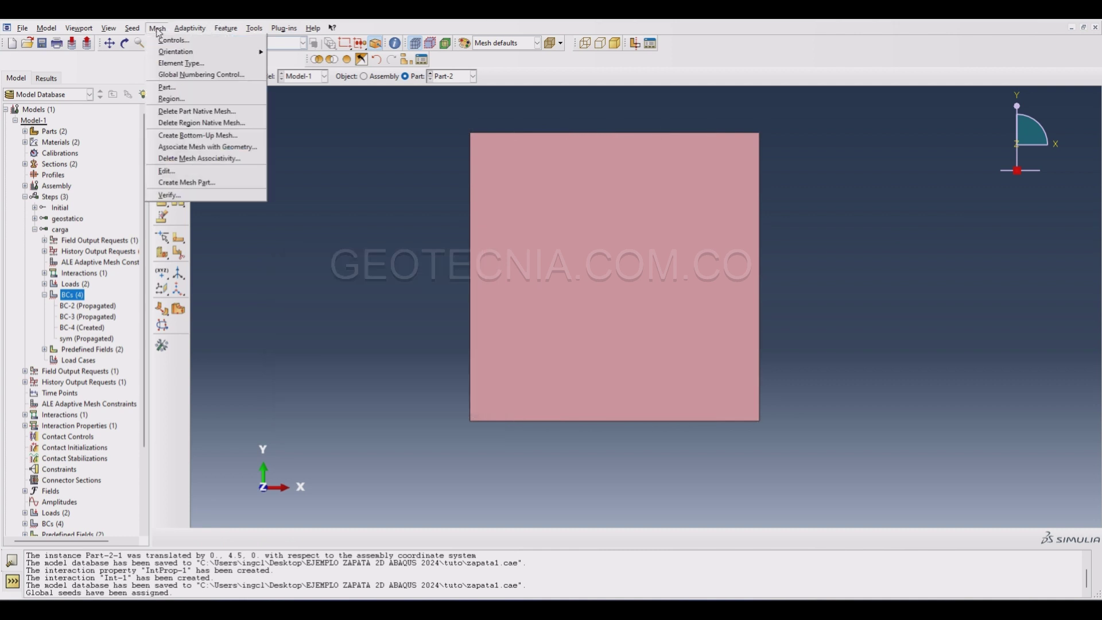
click(172, 87)
click(257, 538)
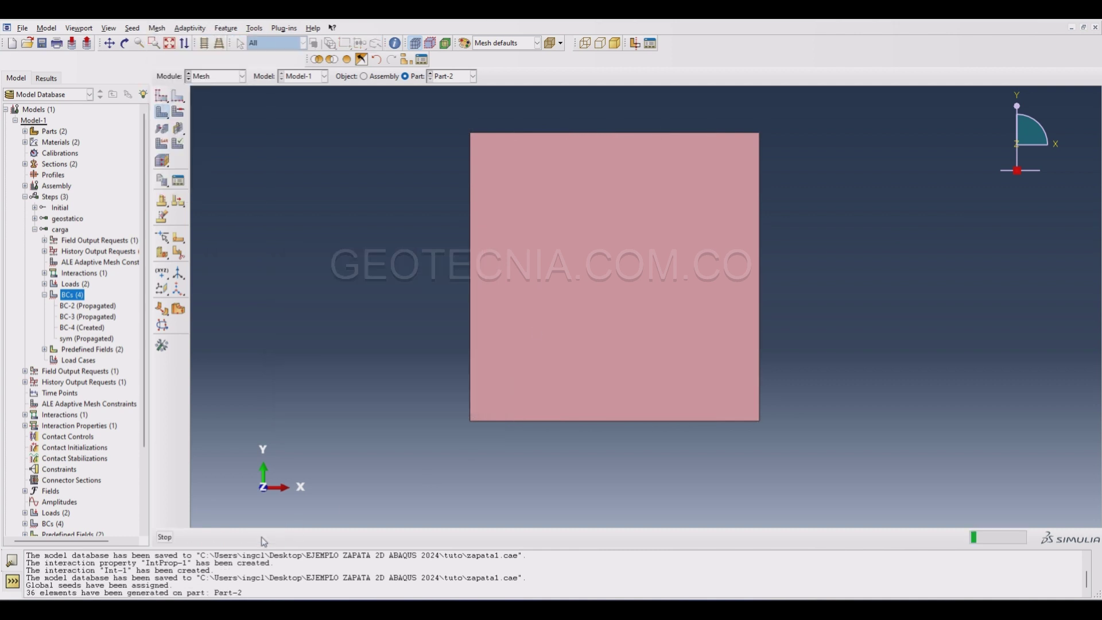
On the soil part, Part-1, begin local seeding by size with single bias on the wide region's upper and lower edges
click(451, 77)
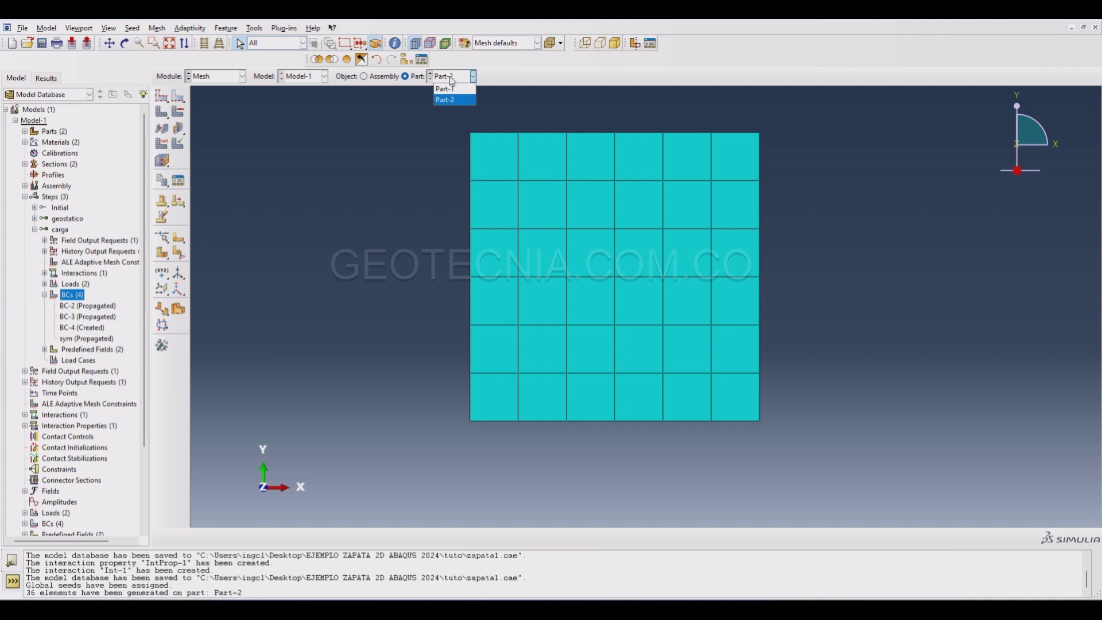
click(449, 93)
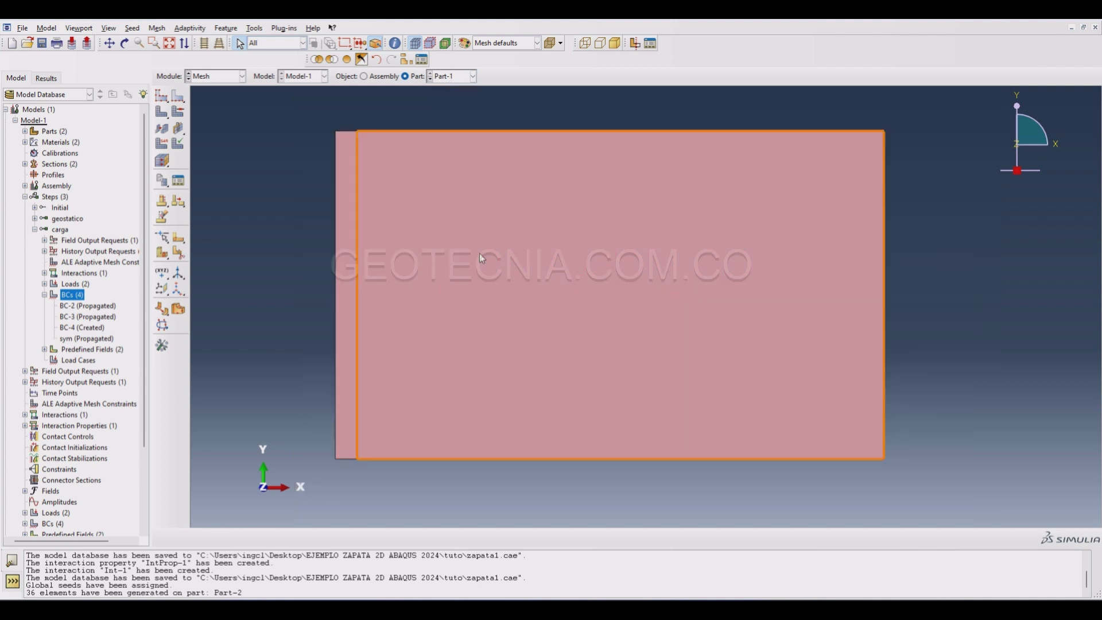
scroll(480, 253, up, 1)
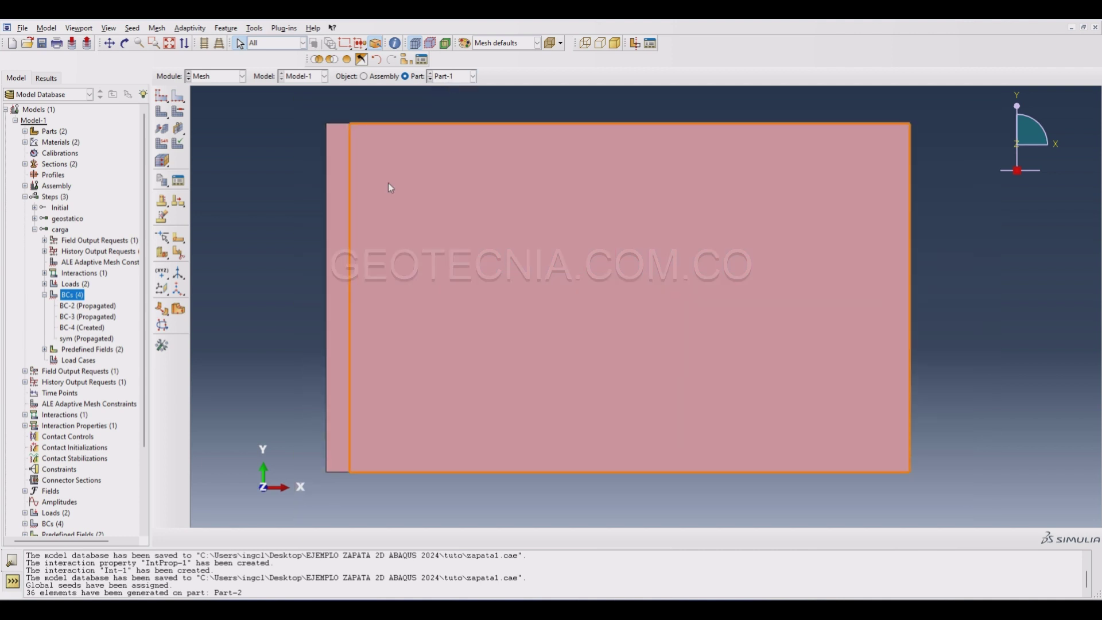
click(179, 98)
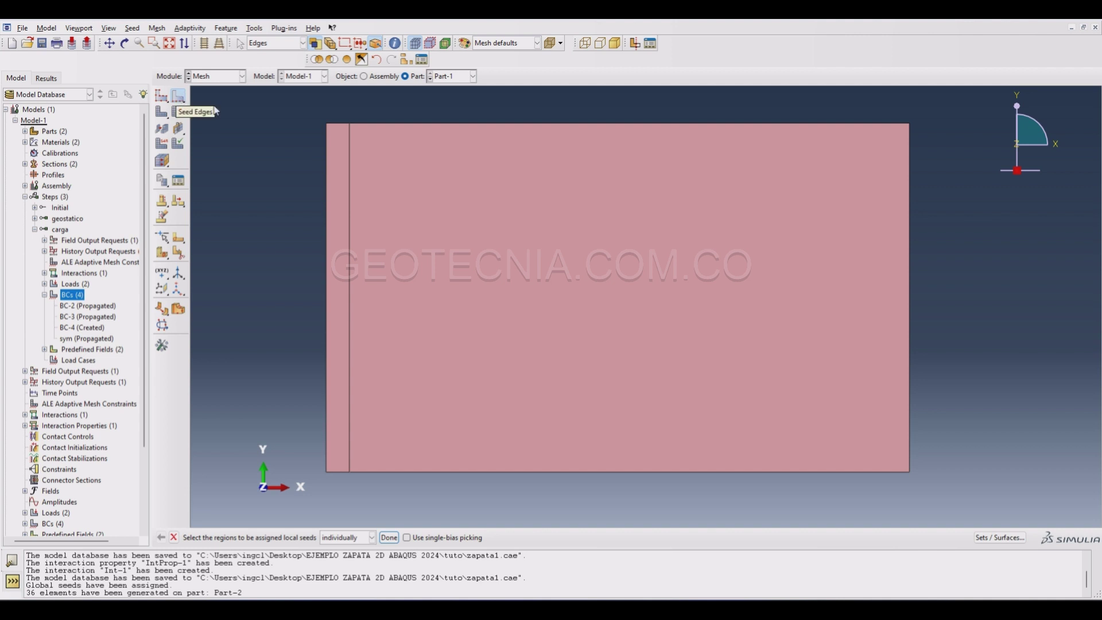
drag(711, 507, 489, 95)
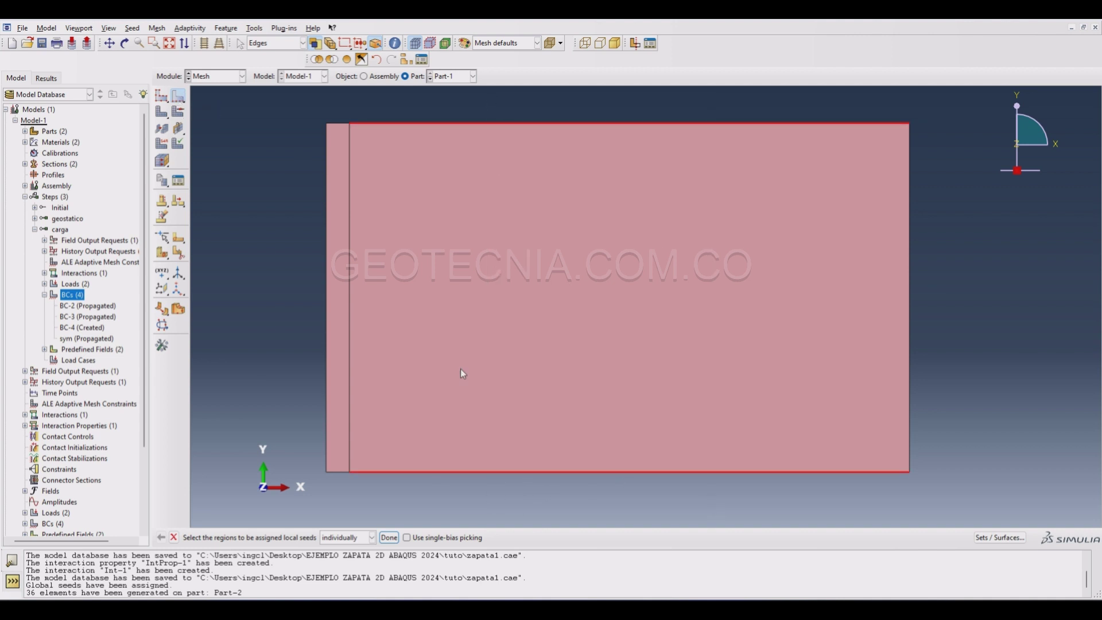
click(396, 540)
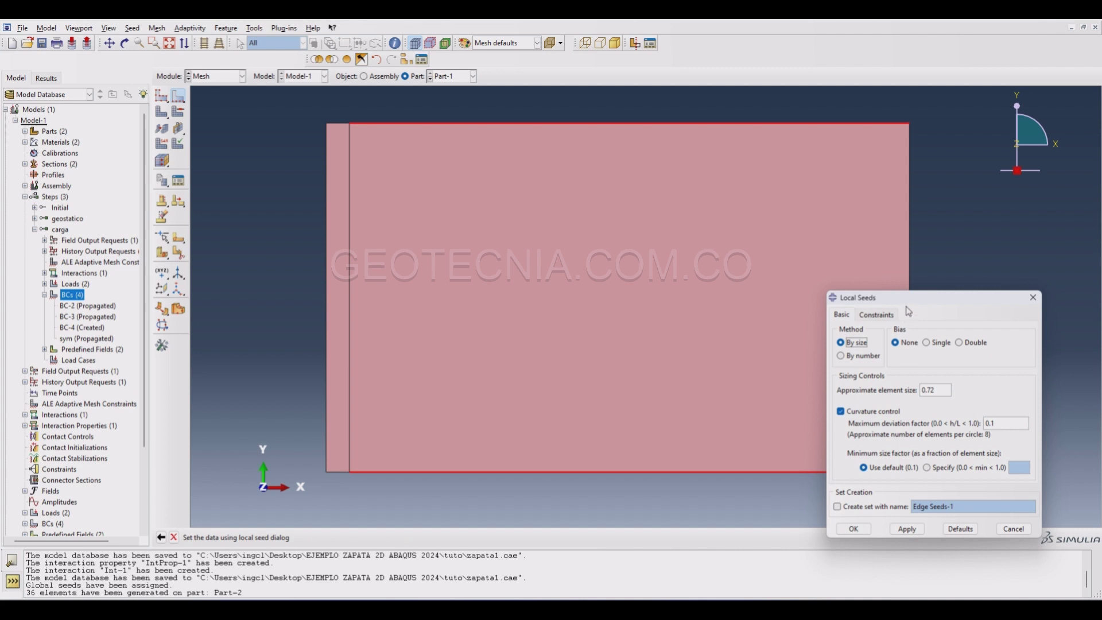
drag(893, 293, 490, 205)
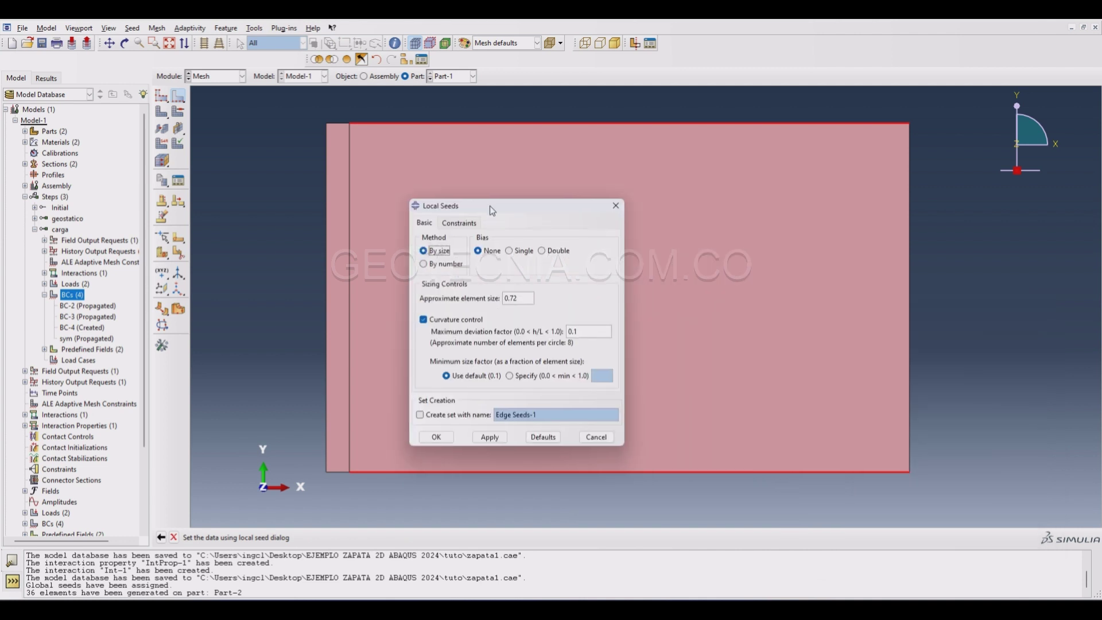
click(514, 254)
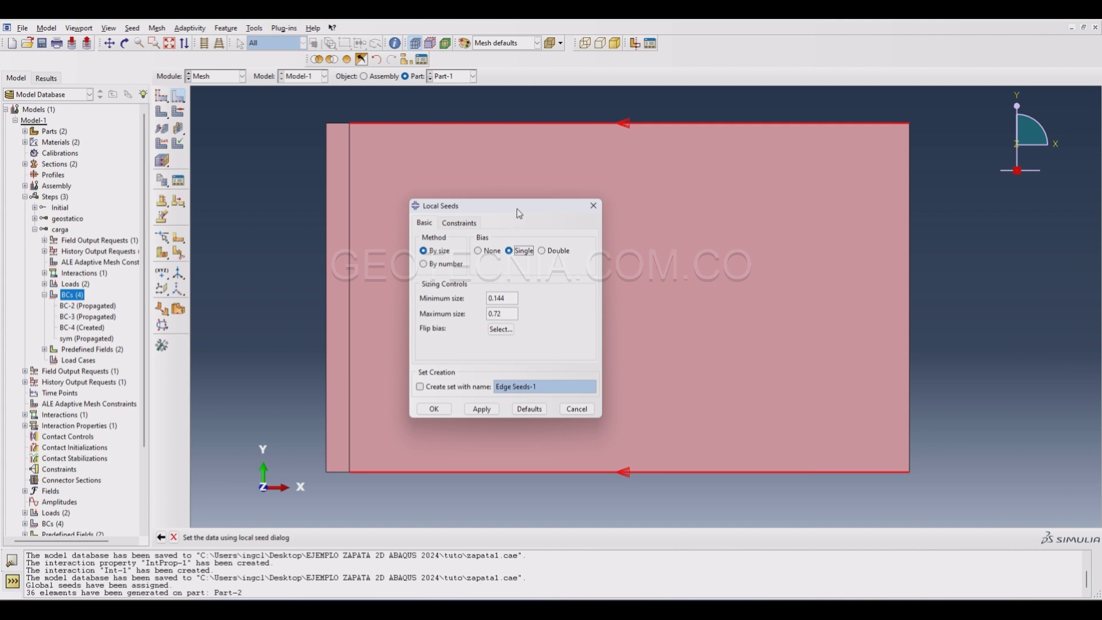
Seed the selected wide-region edges with a minimum size of 0.05 and a maximum size of 1
drag(529, 207, 708, 218)
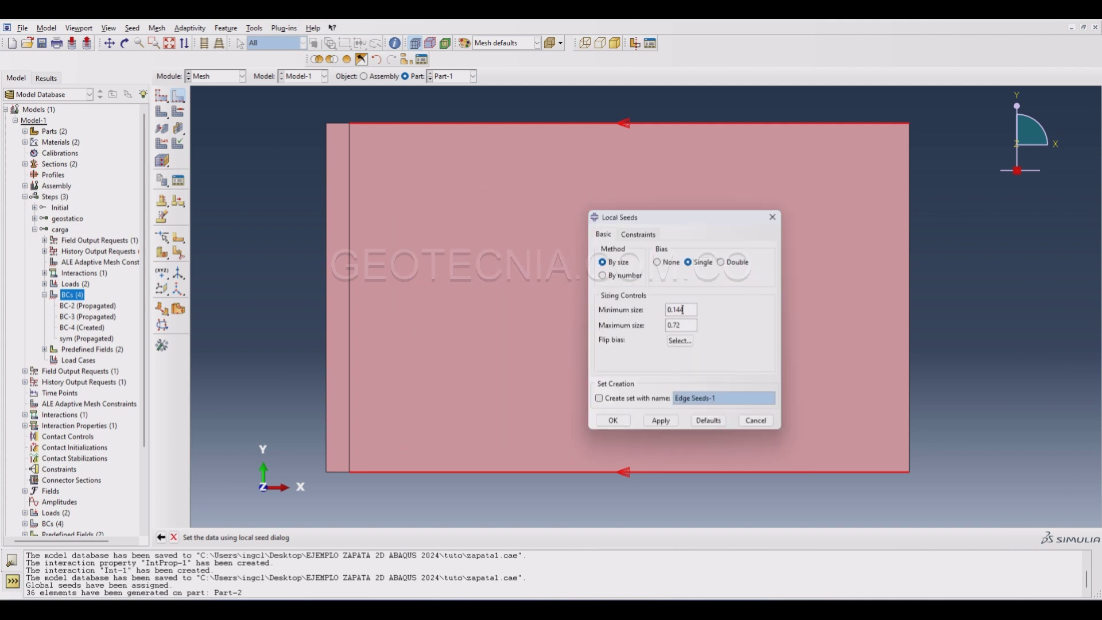
drag(682, 310, 597, 319)
text(0.05)
drag(682, 325, 637, 331)
text(1)
click(659, 419)
scroll(347, 120, down, 6)
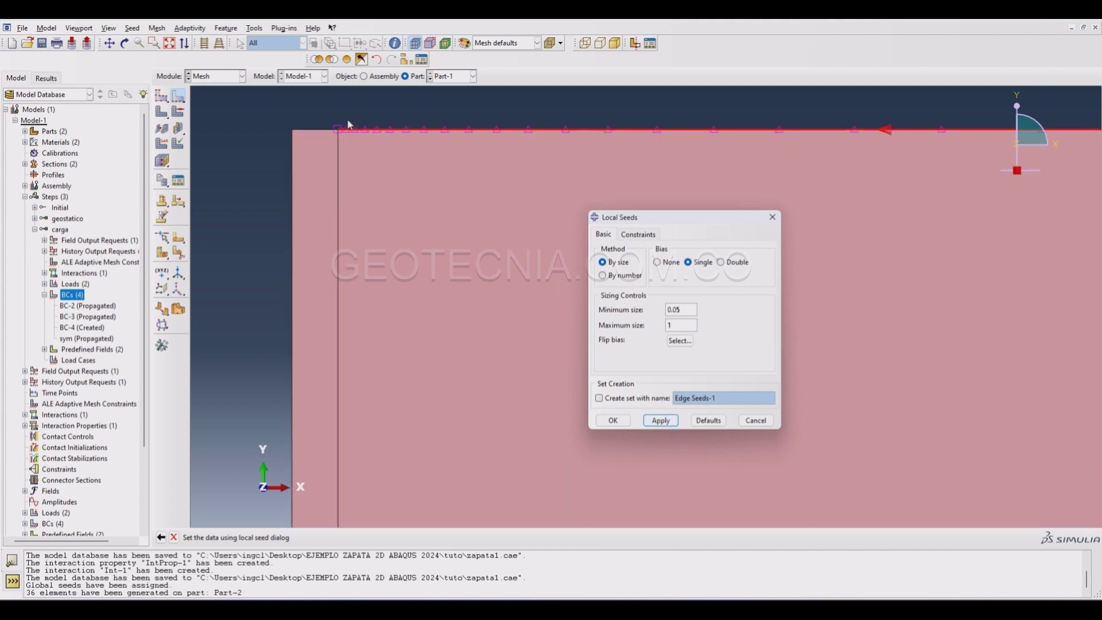
scroll(347, 130, up, 6)
scroll(351, 136, up, 1)
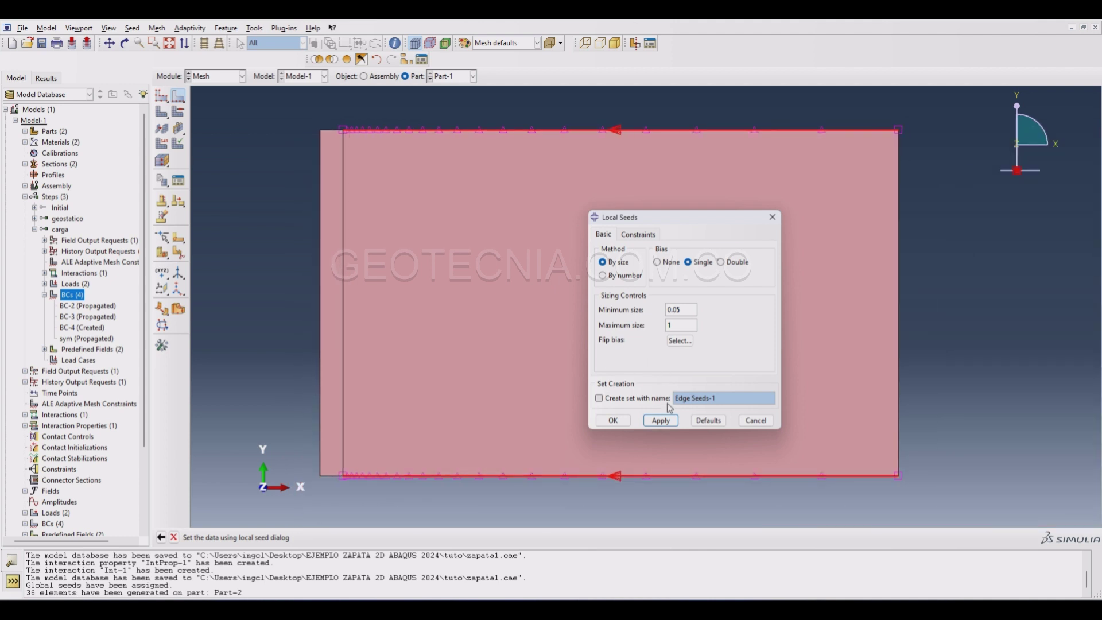
click(613, 421)
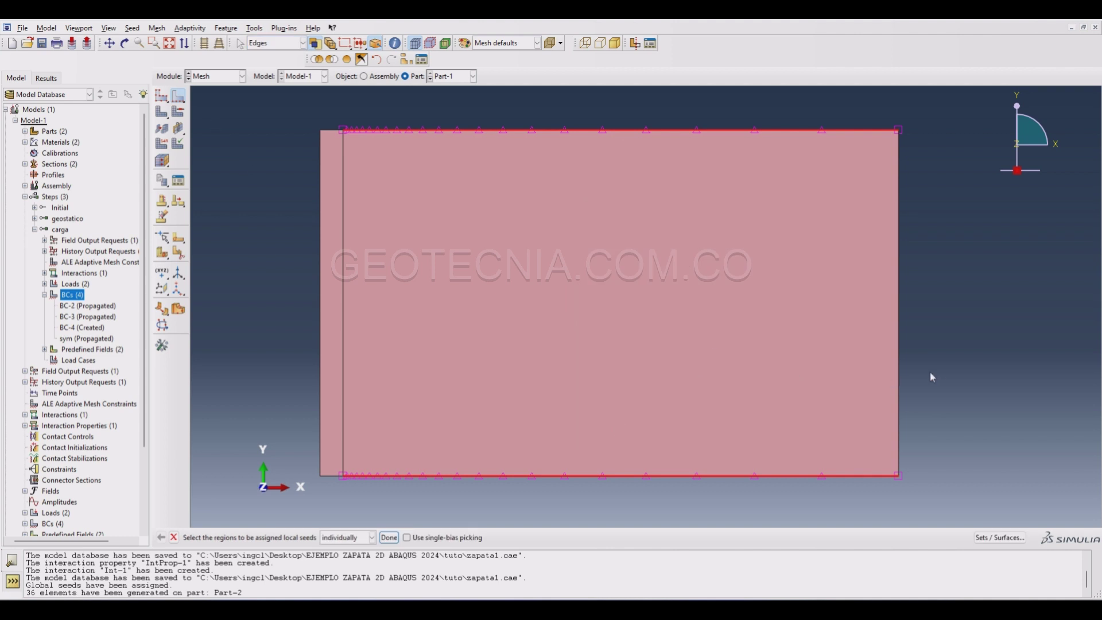
Seed the soil part's three vertical edges with single bias, using a minimum size of 0.05 and a maximum size of 0.5
drag(931, 373, 285, 230)
click(390, 538)
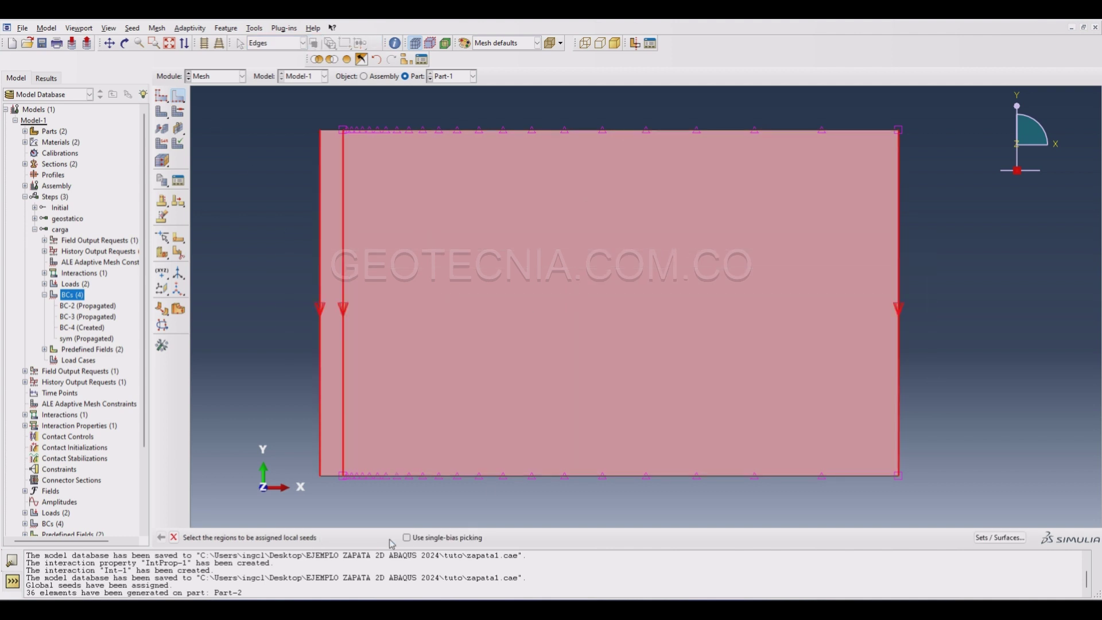
double_click(687, 324)
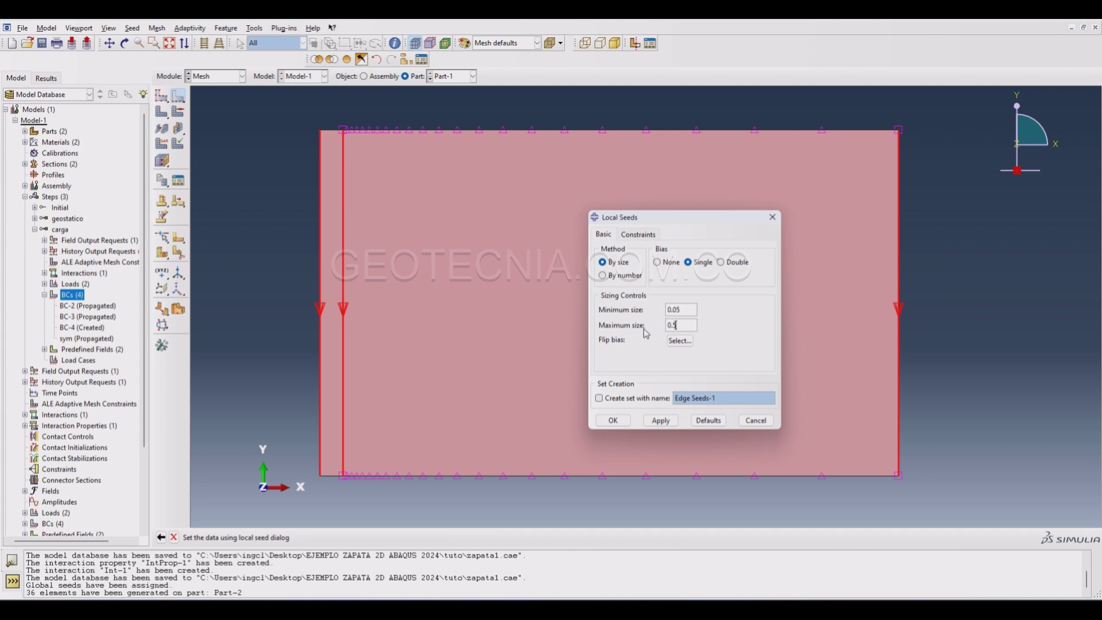
click(658, 421)
Flip the seed bias on all three vertical edges so the seeds concentrate toward the soil surface
click(681, 341)
drag(959, 346, 281, 242)
click(412, 537)
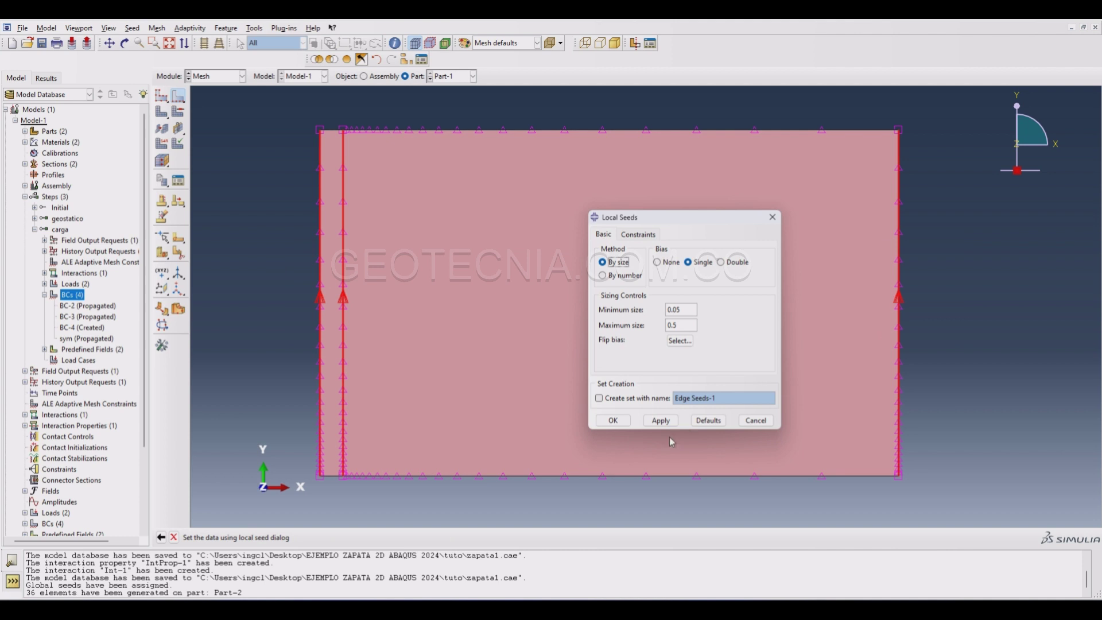
click(661, 422)
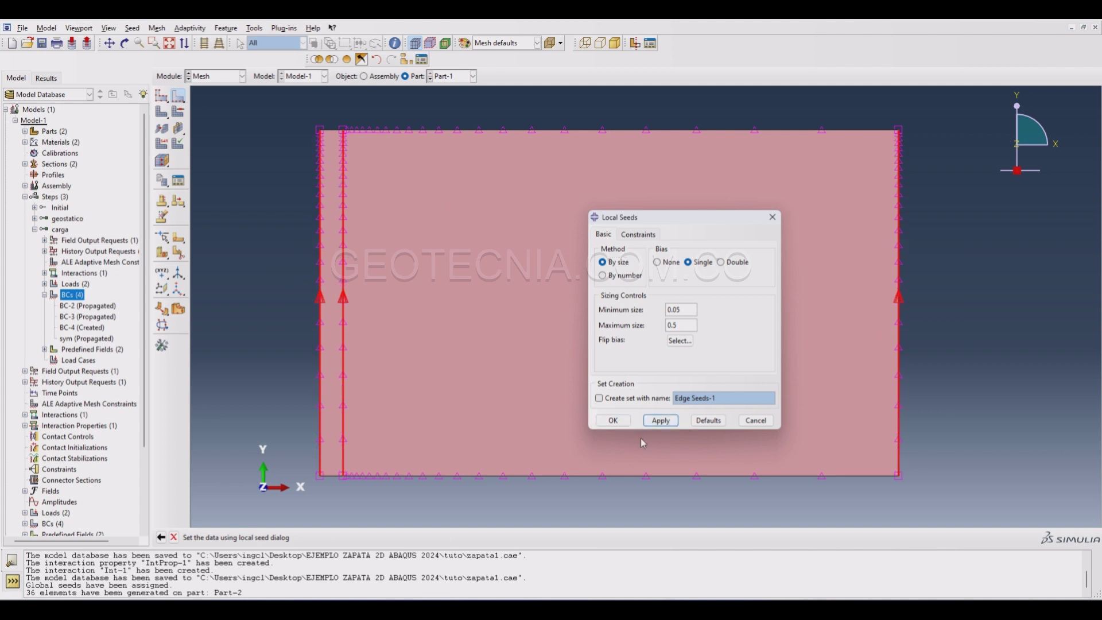
click(622, 423)
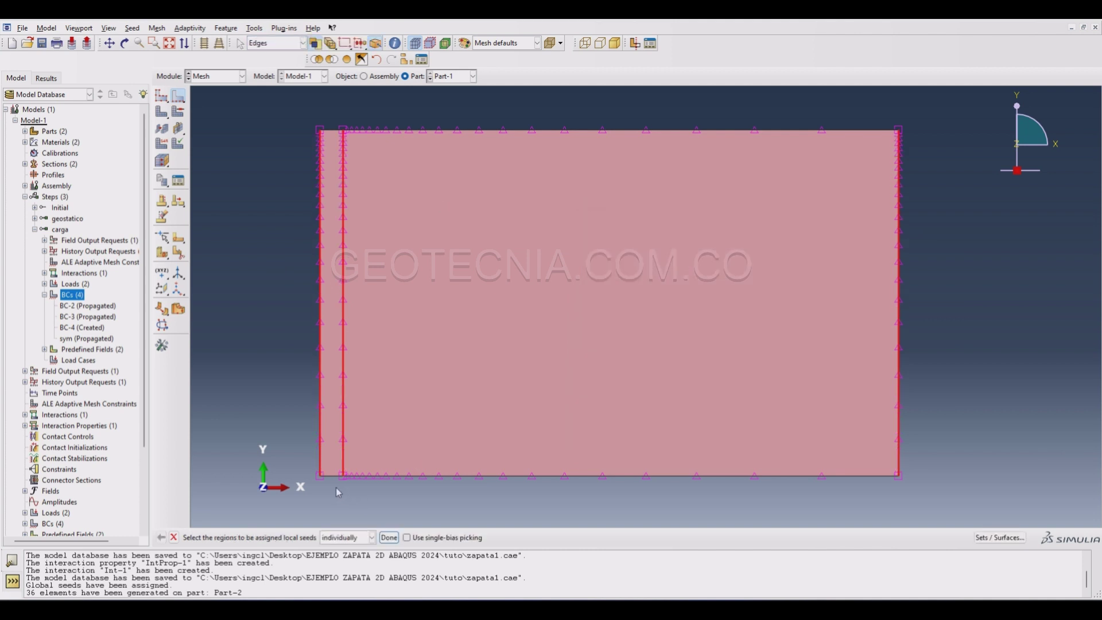
Seed the narrow strip's short upper and lower edges without bias, using an approximate element size of 0.05
drag(337, 488, 329, 105)
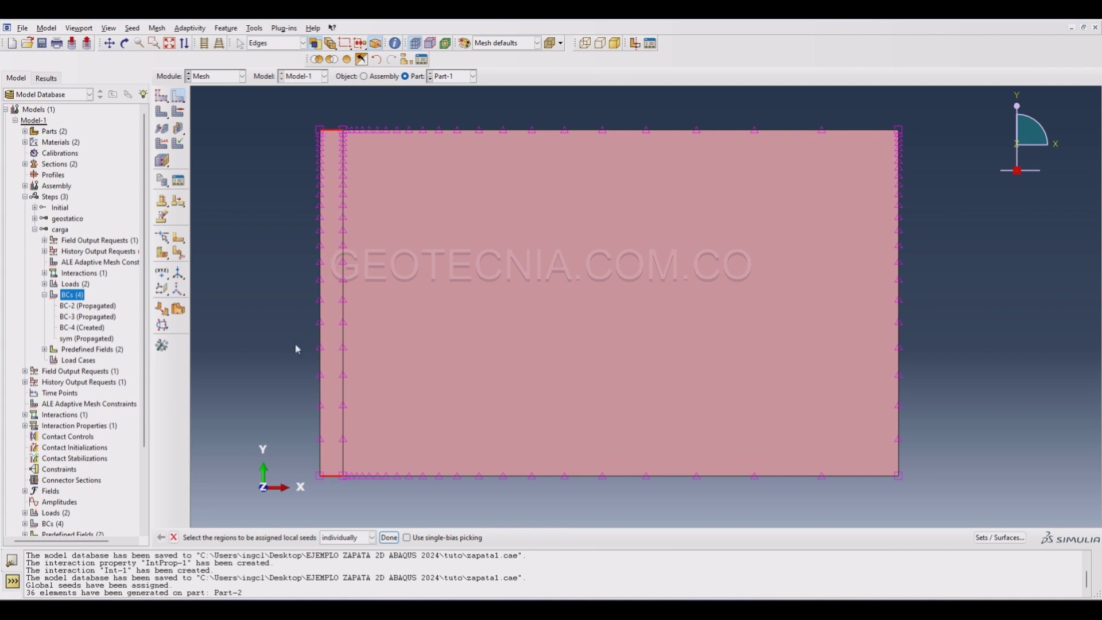
click(389, 537)
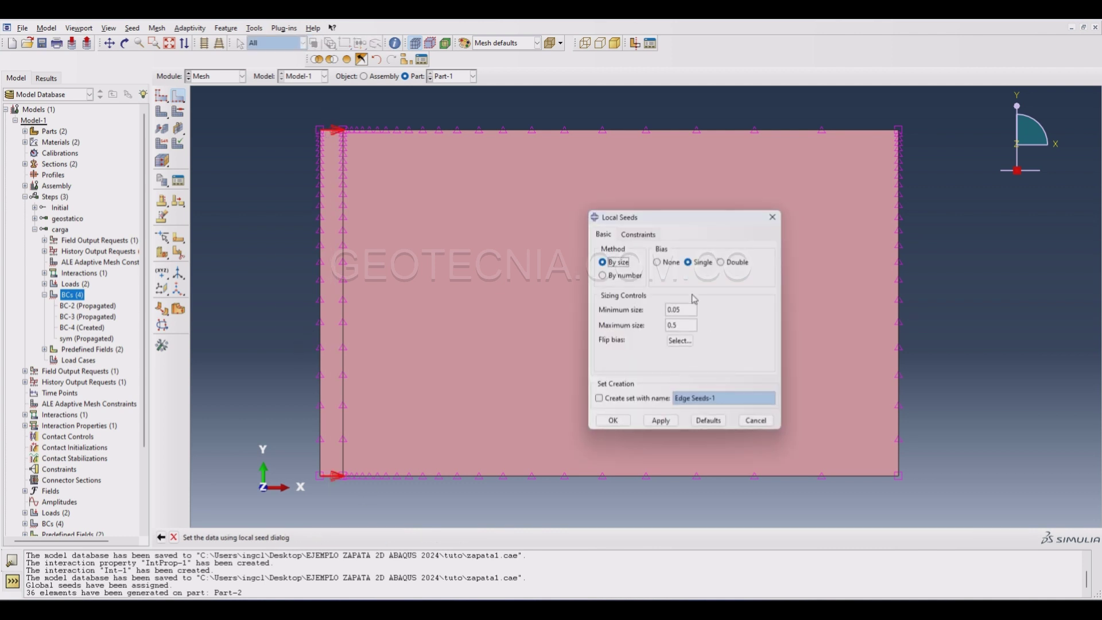
click(657, 263)
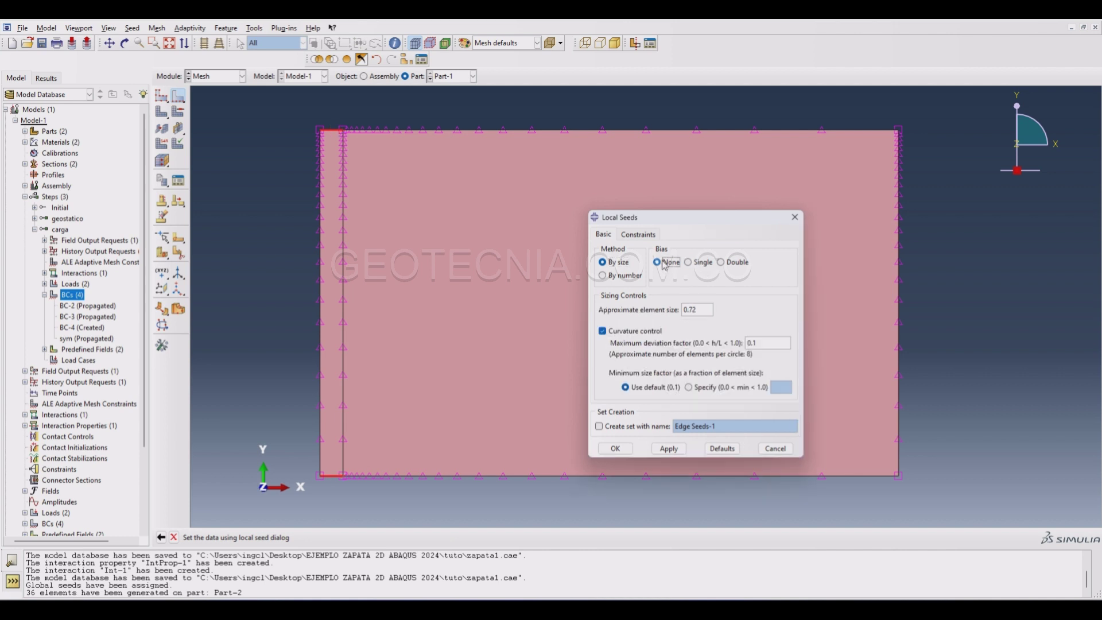
double_click(692, 310)
text(05)
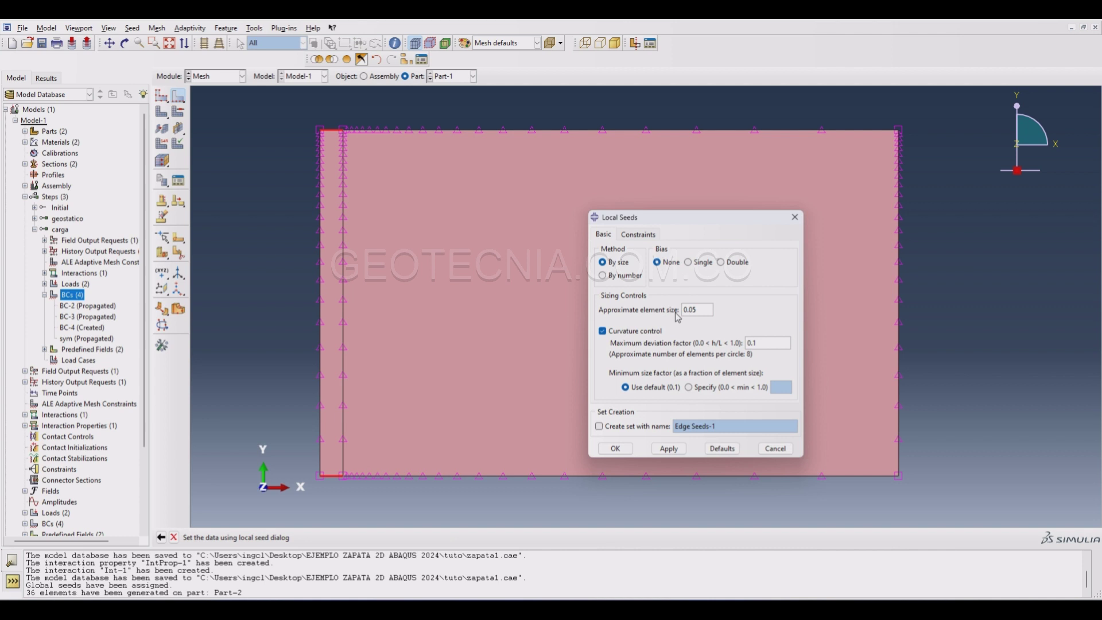
click(669, 449)
click(615, 449)
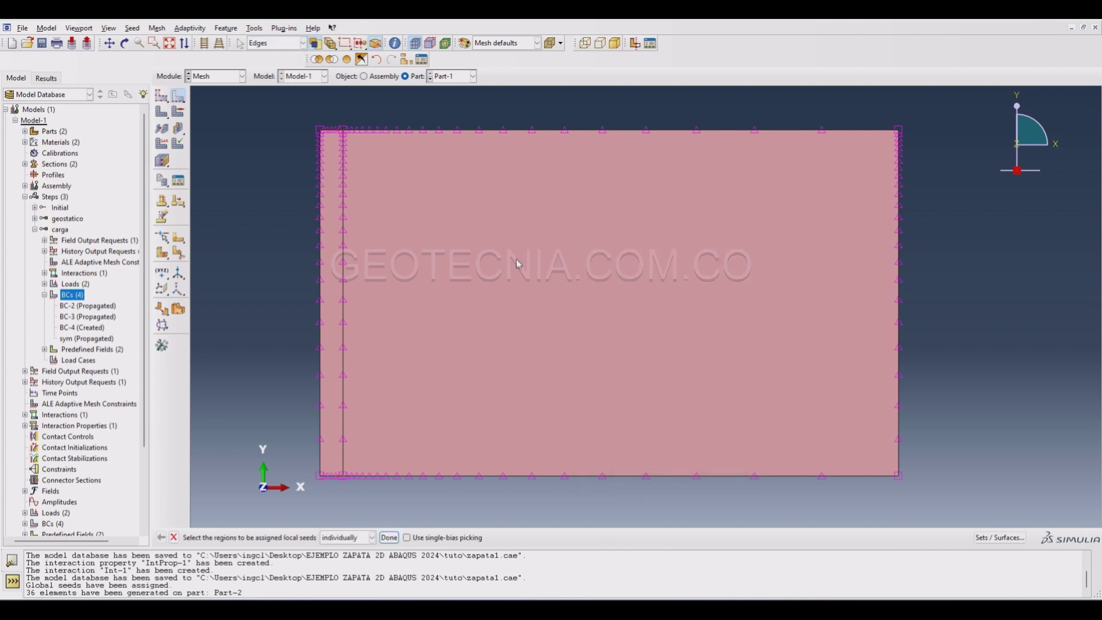
Generate the mesh on the soil part, Part-1
click(156, 28)
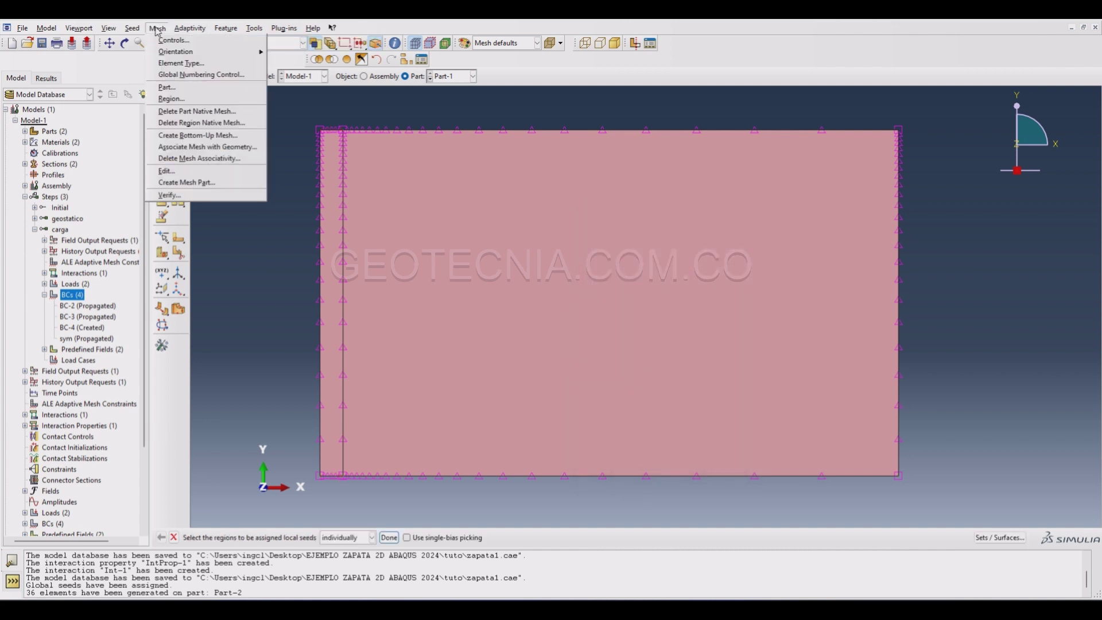
click(166, 87)
click(257, 537)
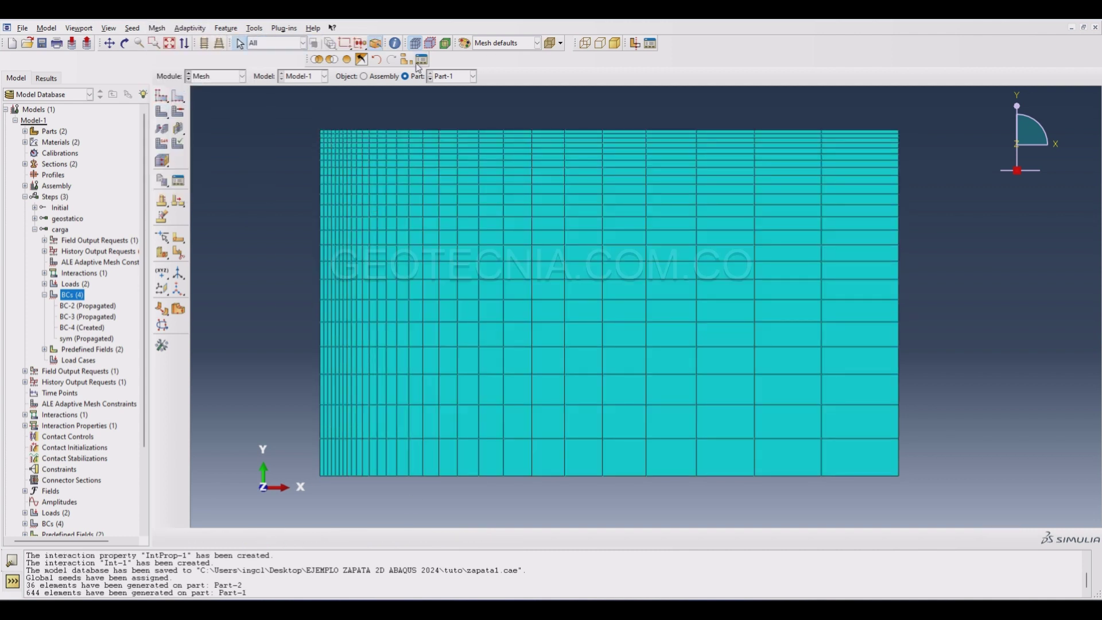
Display the meshed assembly and save the model database
click(380, 76)
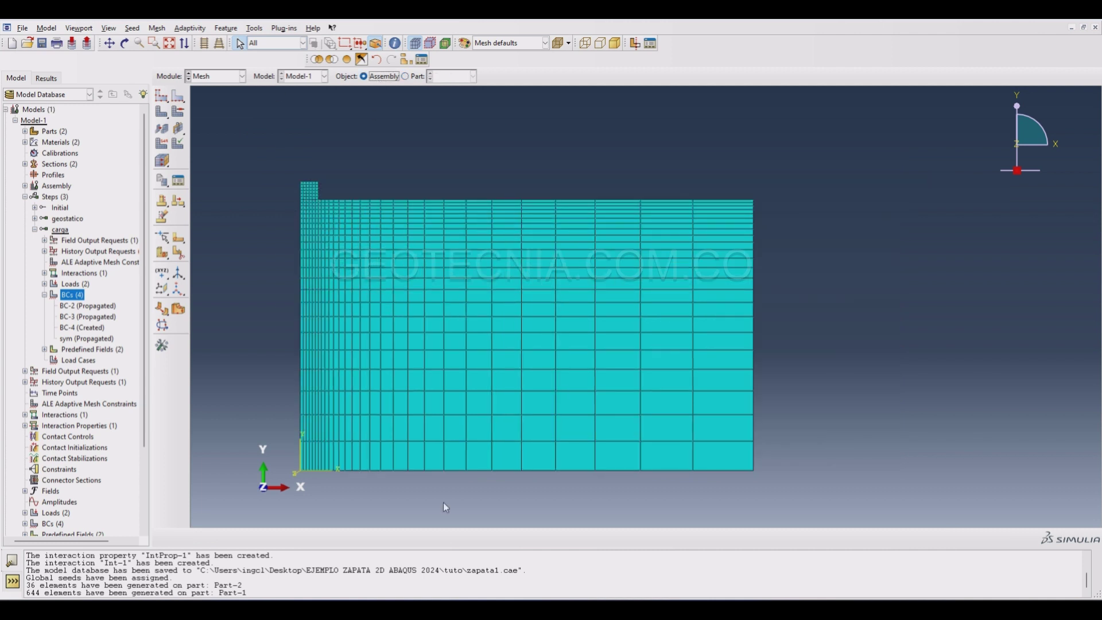
drag(827, 495, 239, 126)
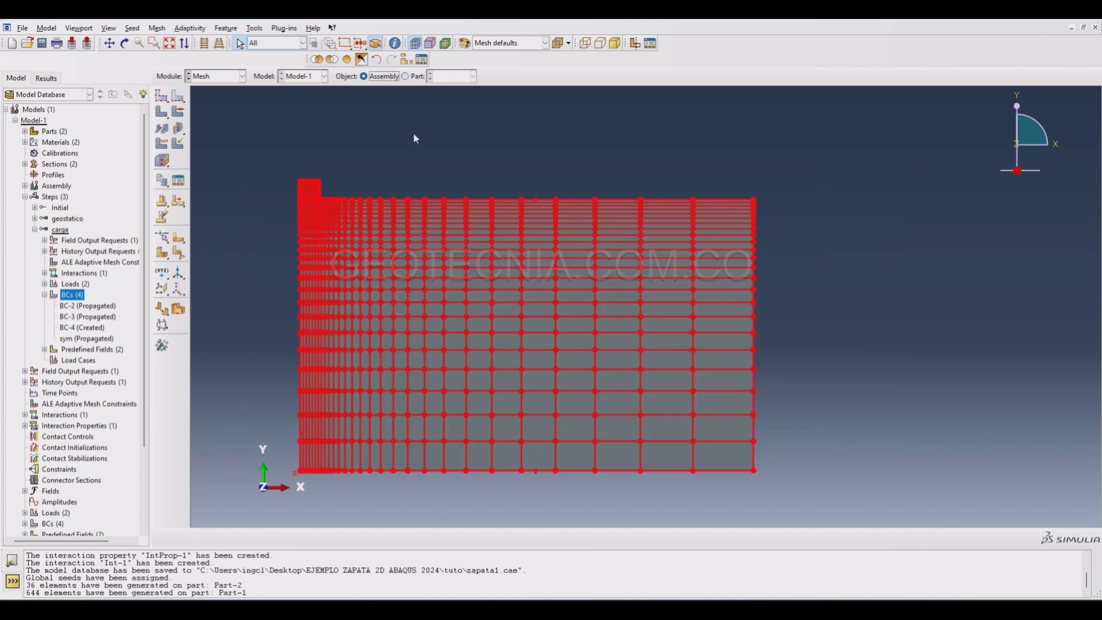
click(42, 43)
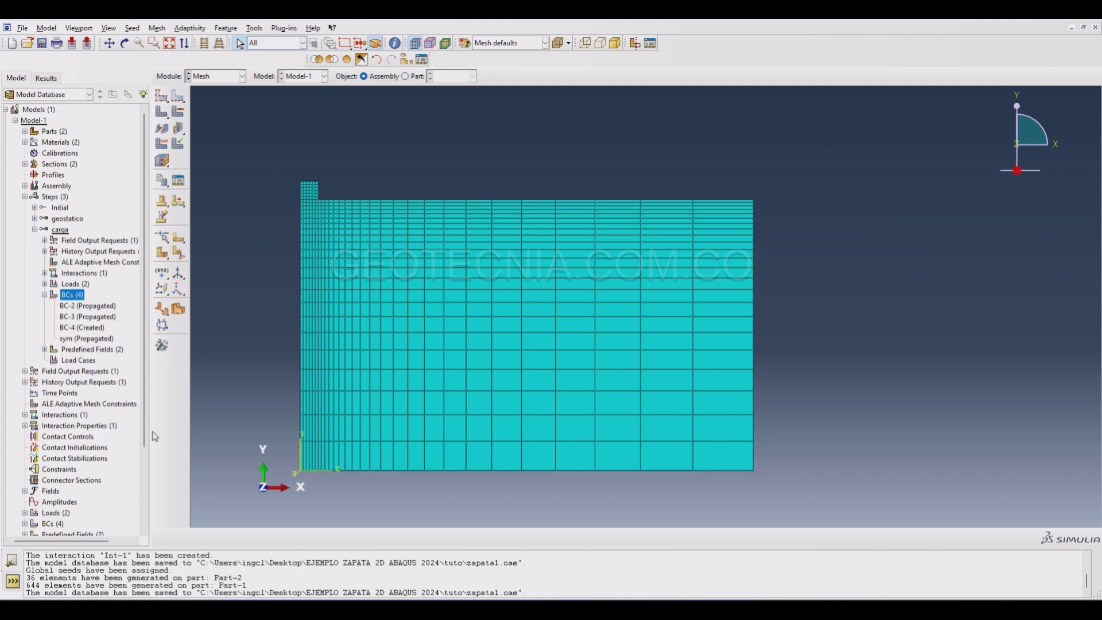
Create a full analysis job named Job-1 from Model-1 with the default settings, and save the model database
scroll(146, 433, down, 3)
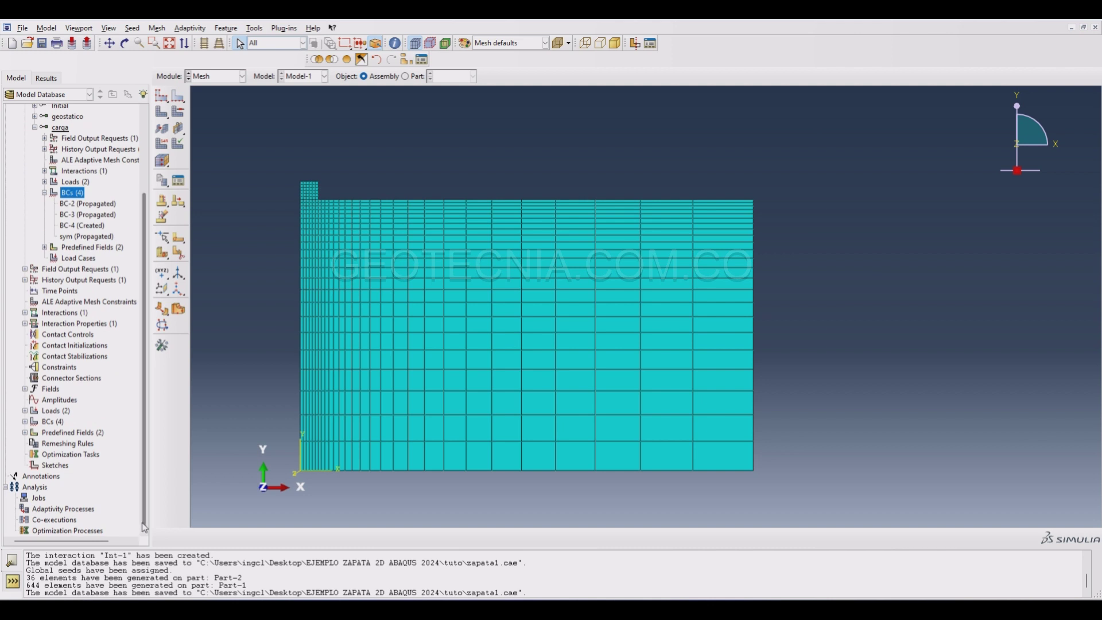
double_click(37, 499)
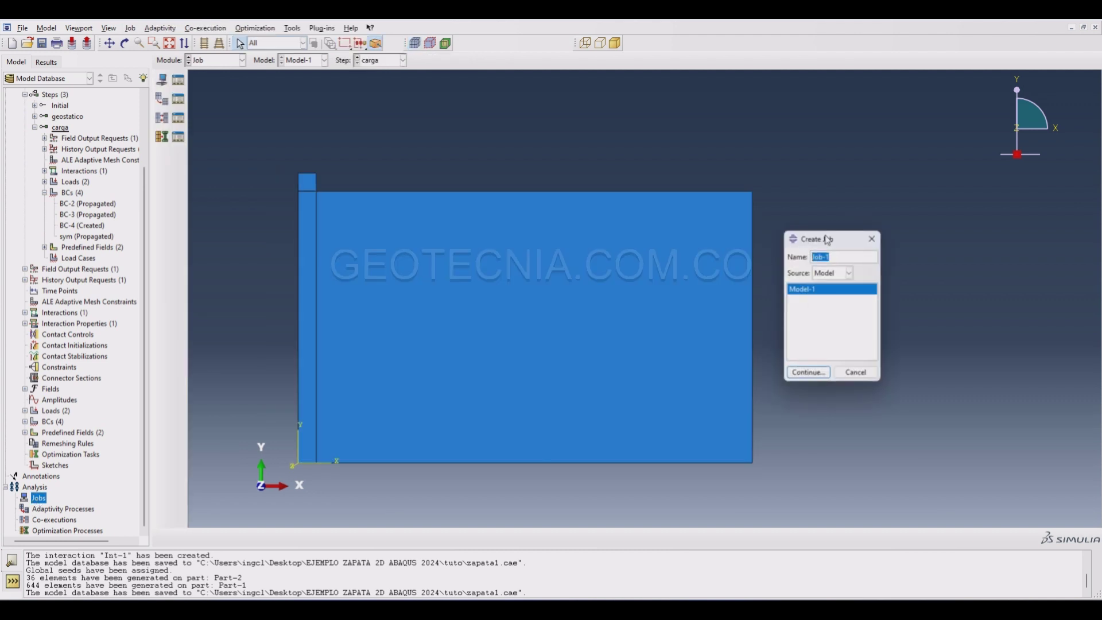
drag(820, 241, 746, 248)
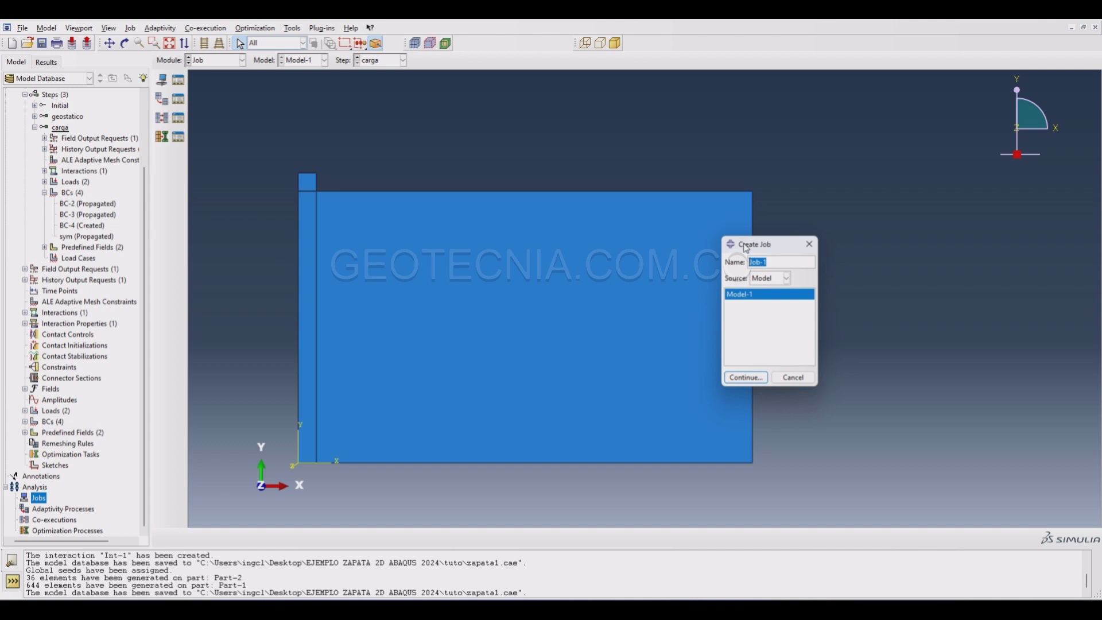
drag(746, 248, 545, 221)
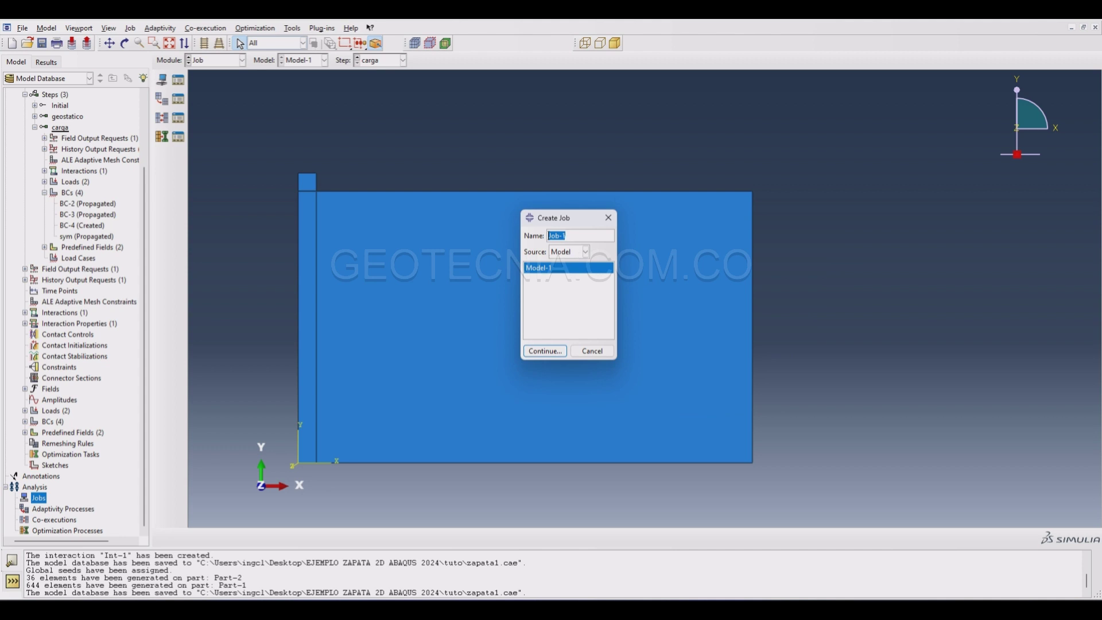
click(530, 350)
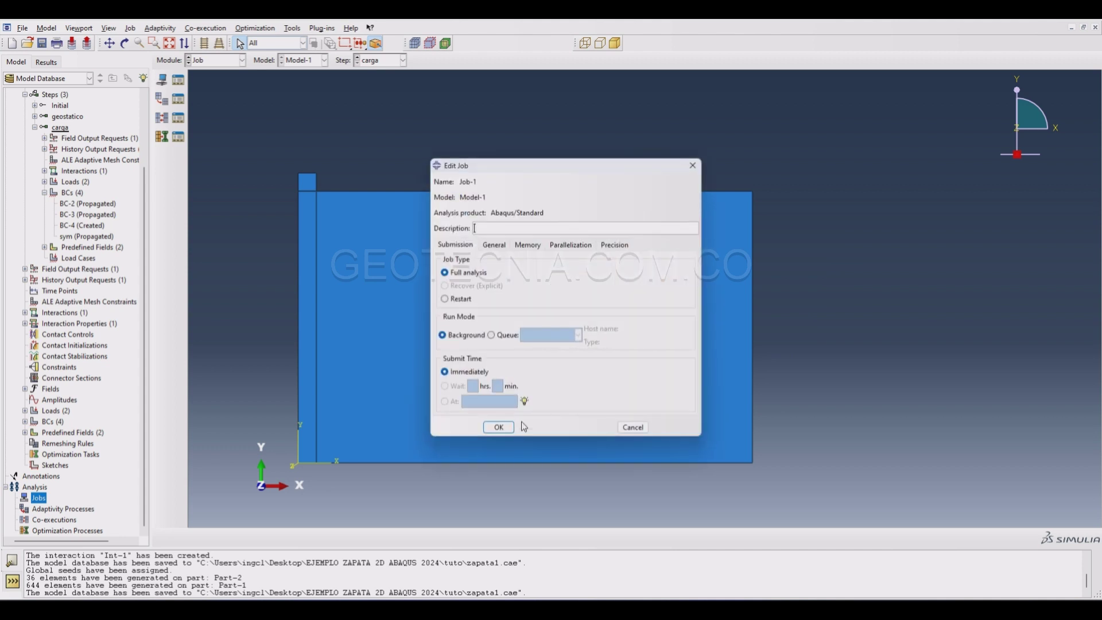
click(503, 425)
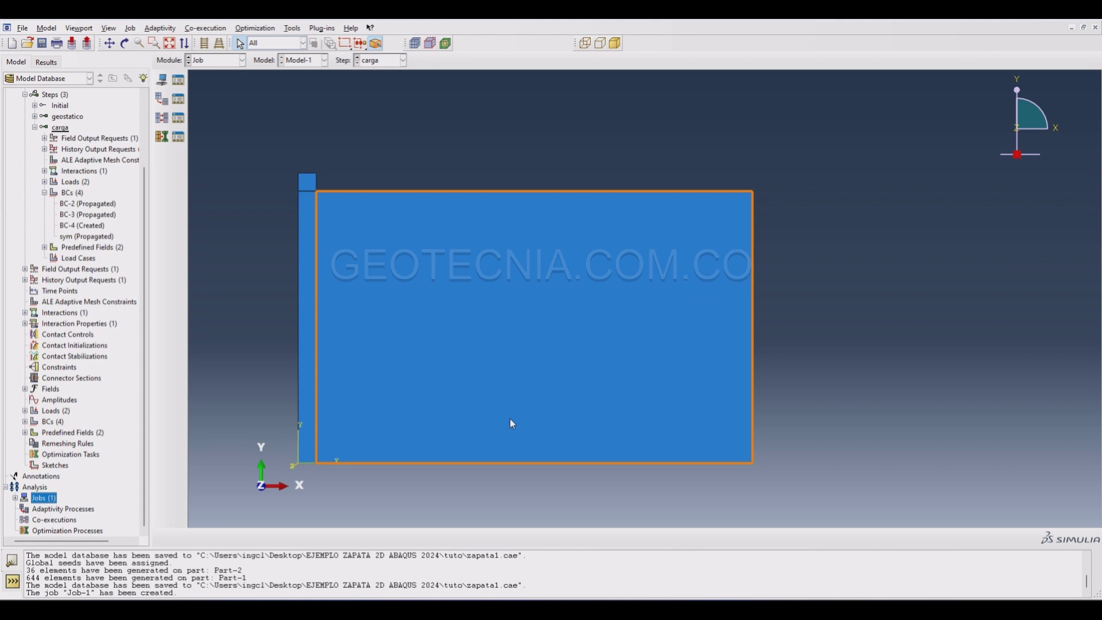
click(42, 43)
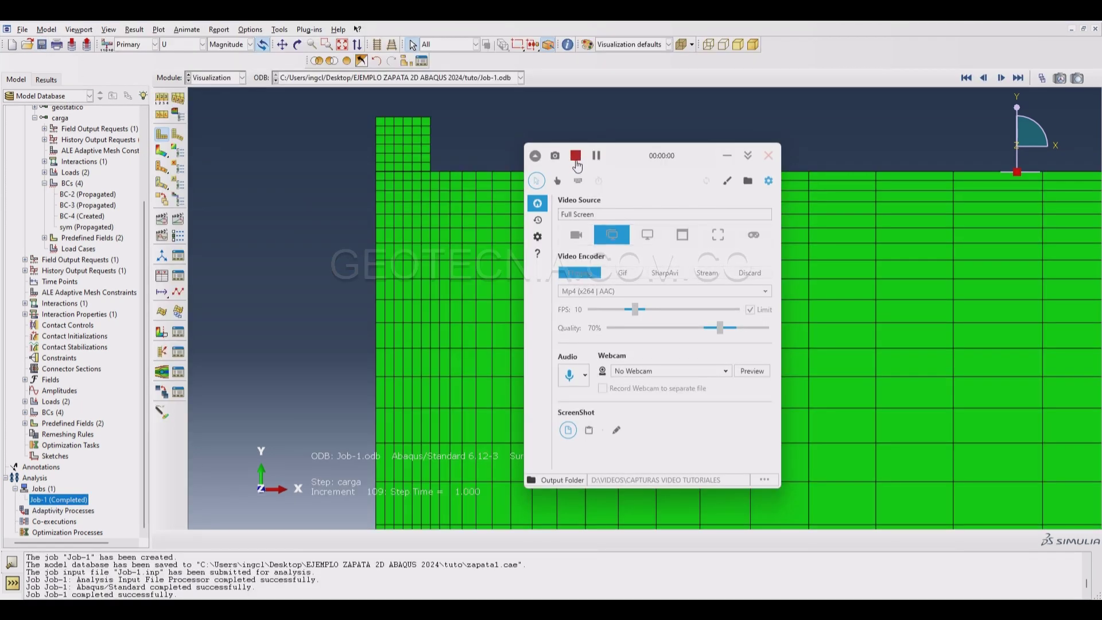
Open the monitor for Job-1 and maximize it to show the full increment table
right_click(54, 503)
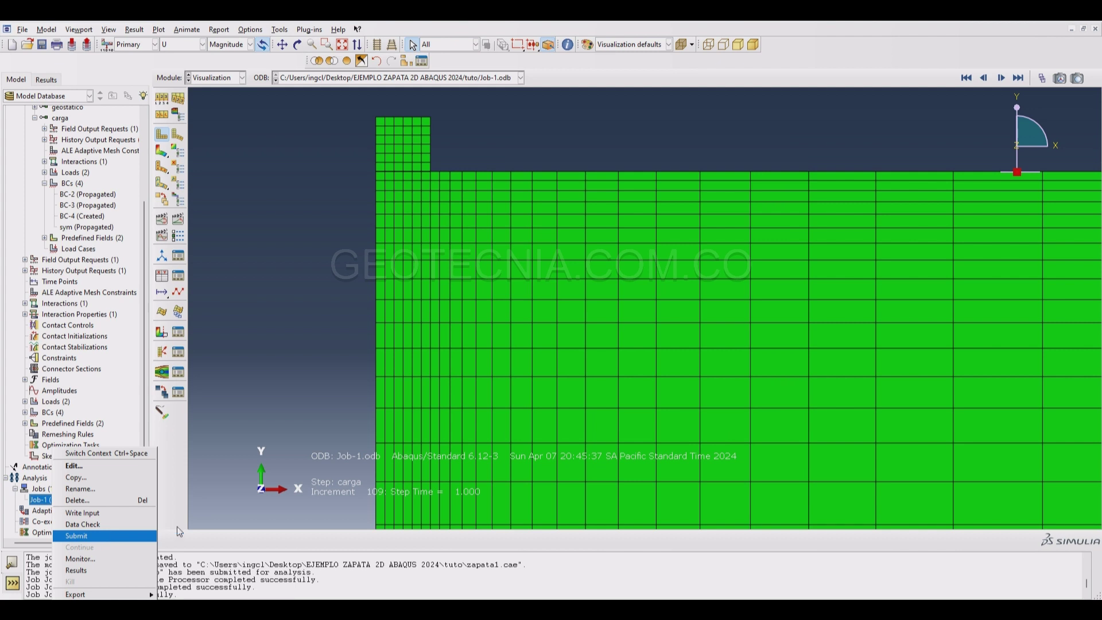
click(245, 409)
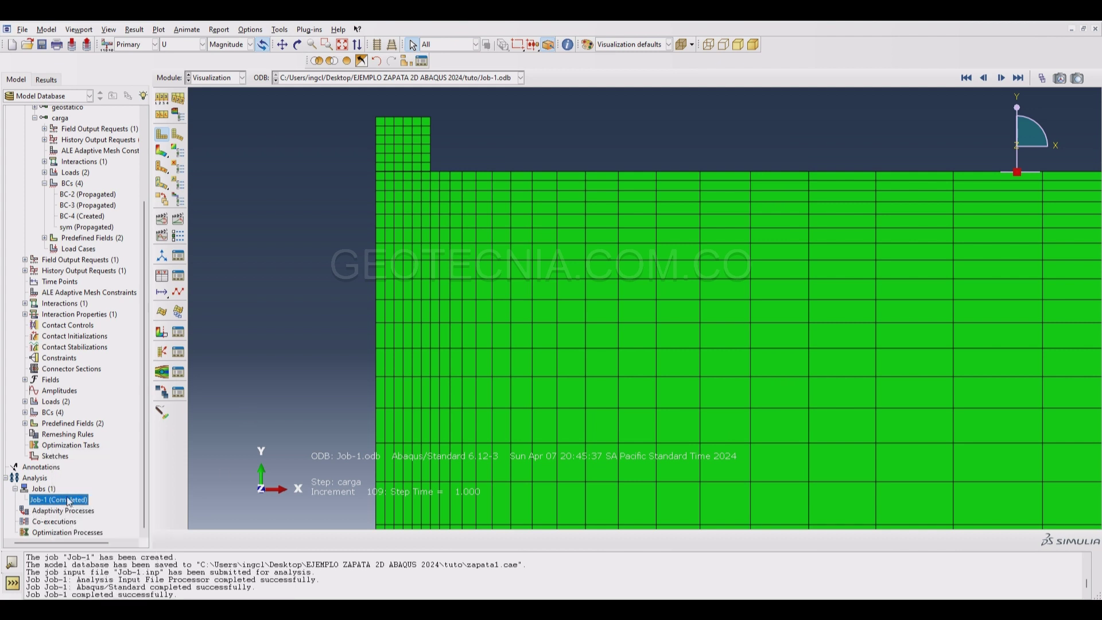
right_click(55, 506)
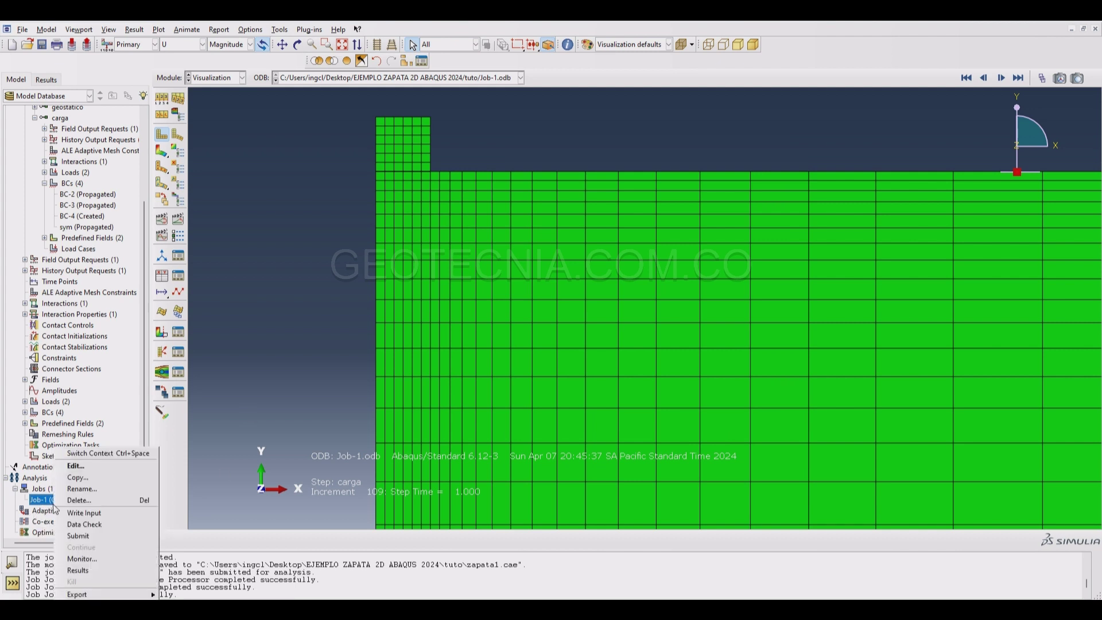
click(75, 559)
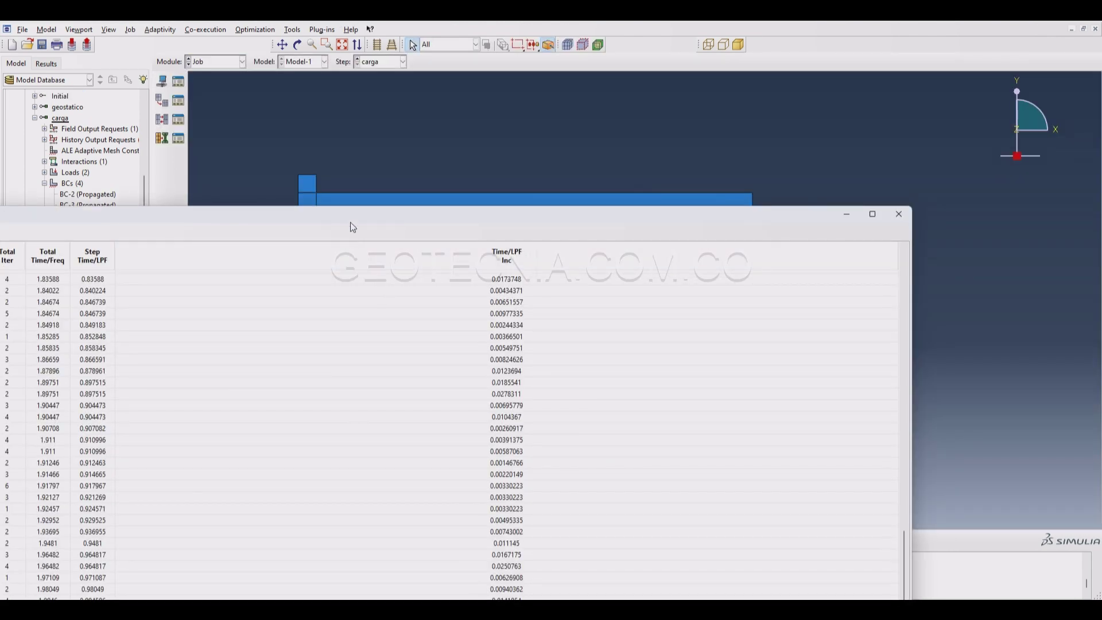
drag(350, 223, 714, 119)
scroll(657, 212, up, 20)
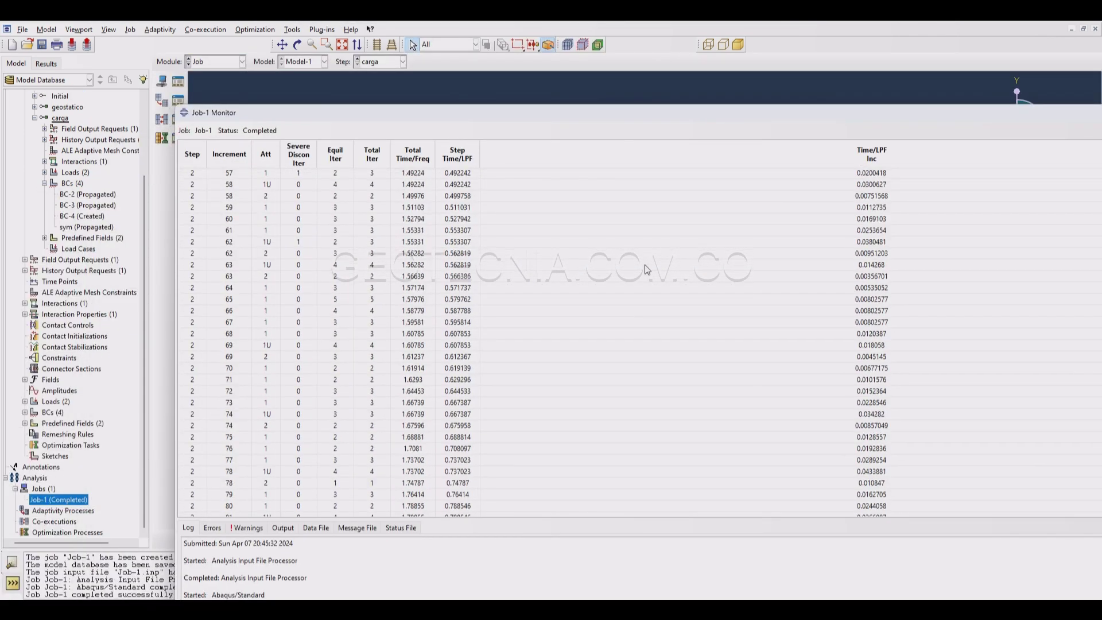
scroll(650, 263, up, 10)
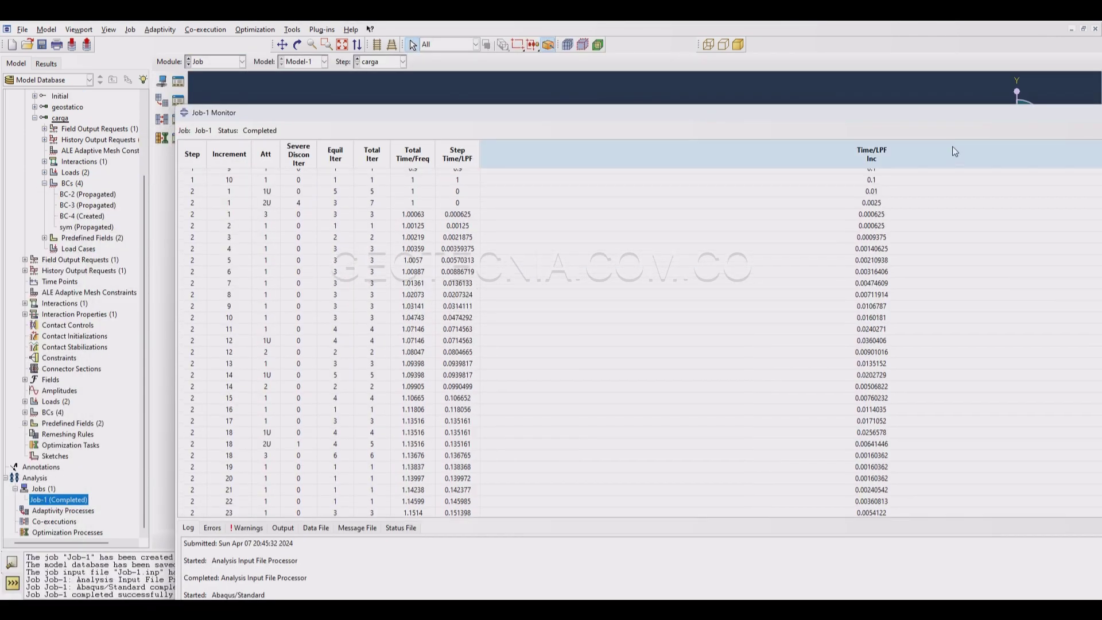
double_click(935, 117)
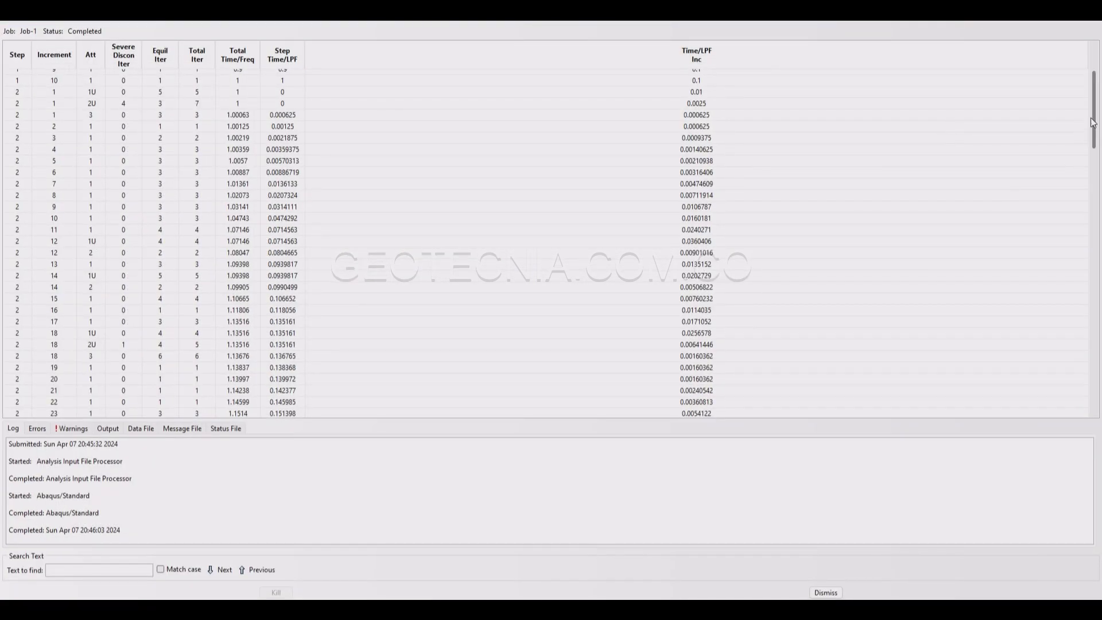
Examine the step 1 increments and the first increments of step 2, including the repeated attempts and time increment sizes of increment 1
drag(1094, 129, 1082, 45)
drag(23, 79, 649, 207)
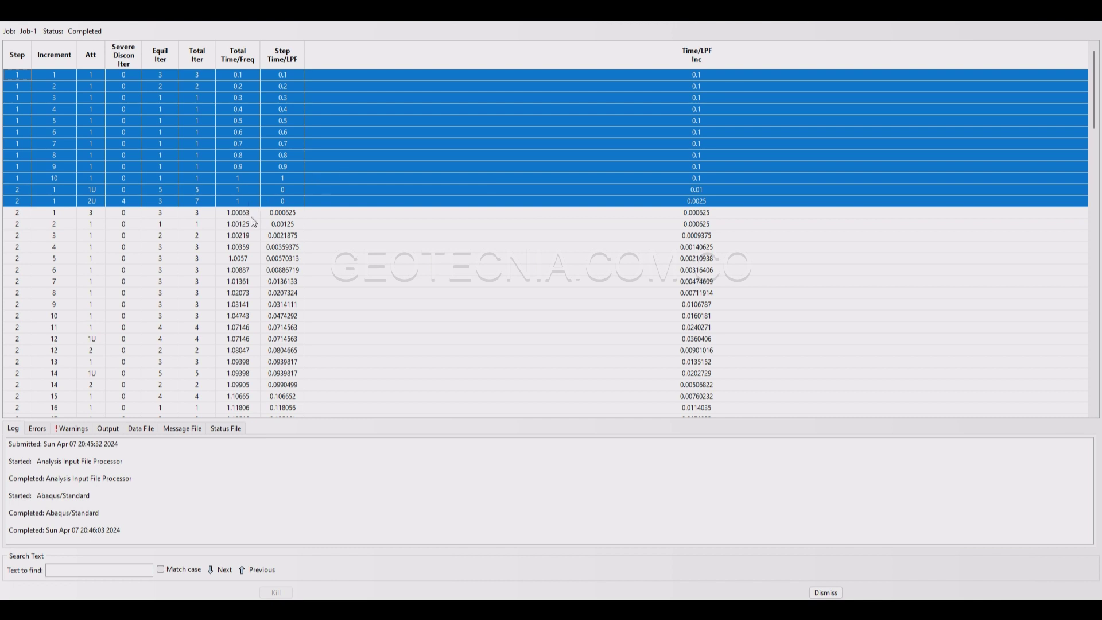
click(460, 245)
drag(14, 191, 655, 403)
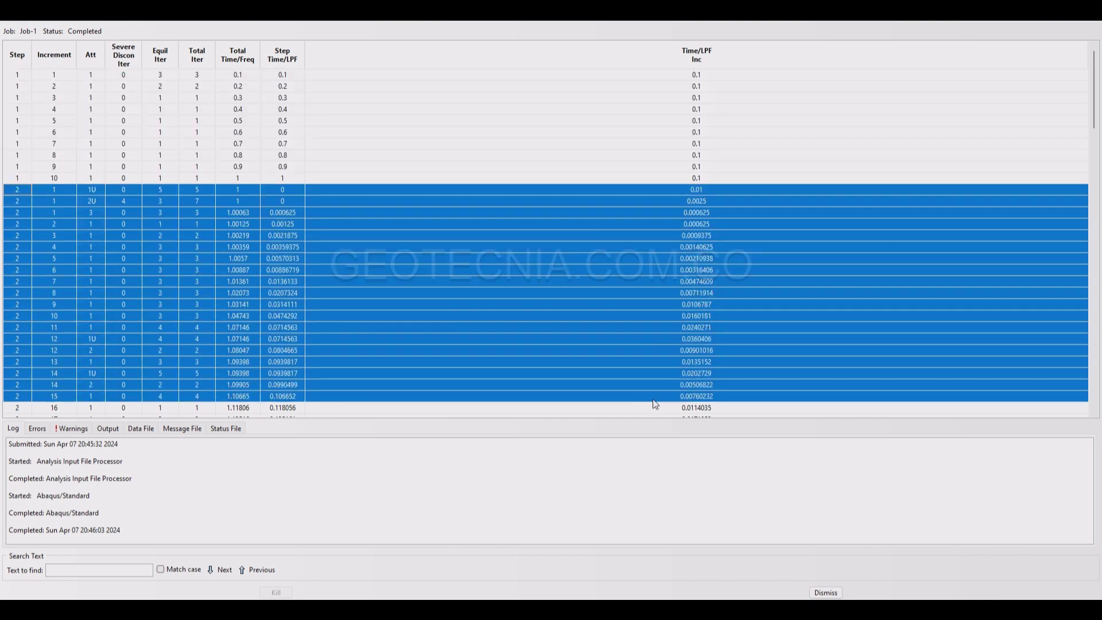
click(124, 200)
drag(93, 189, 93, 197)
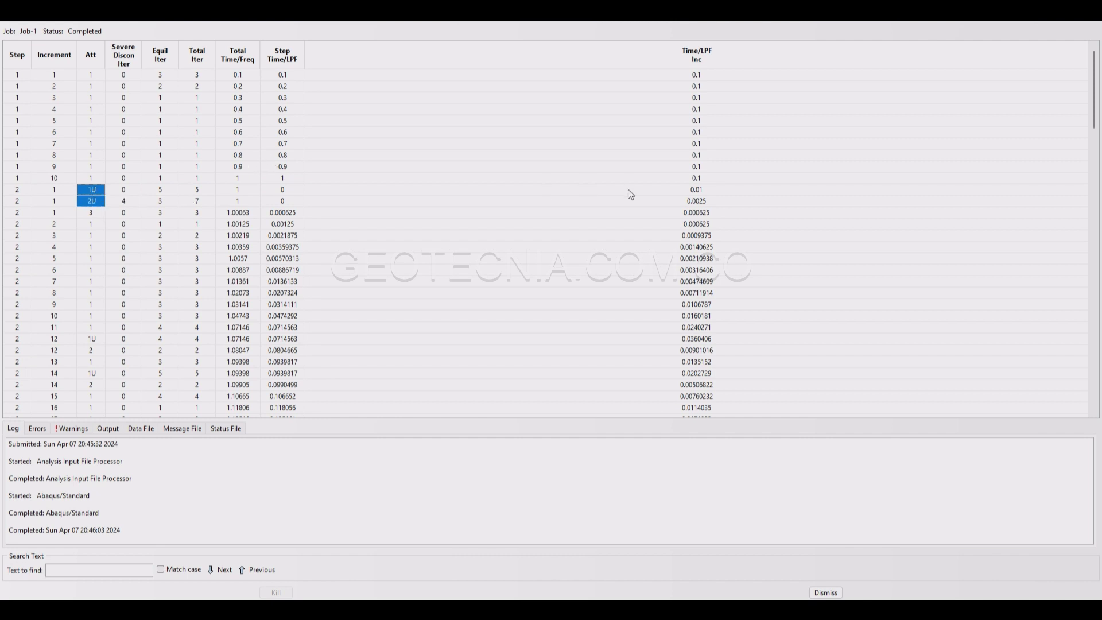
click(710, 201)
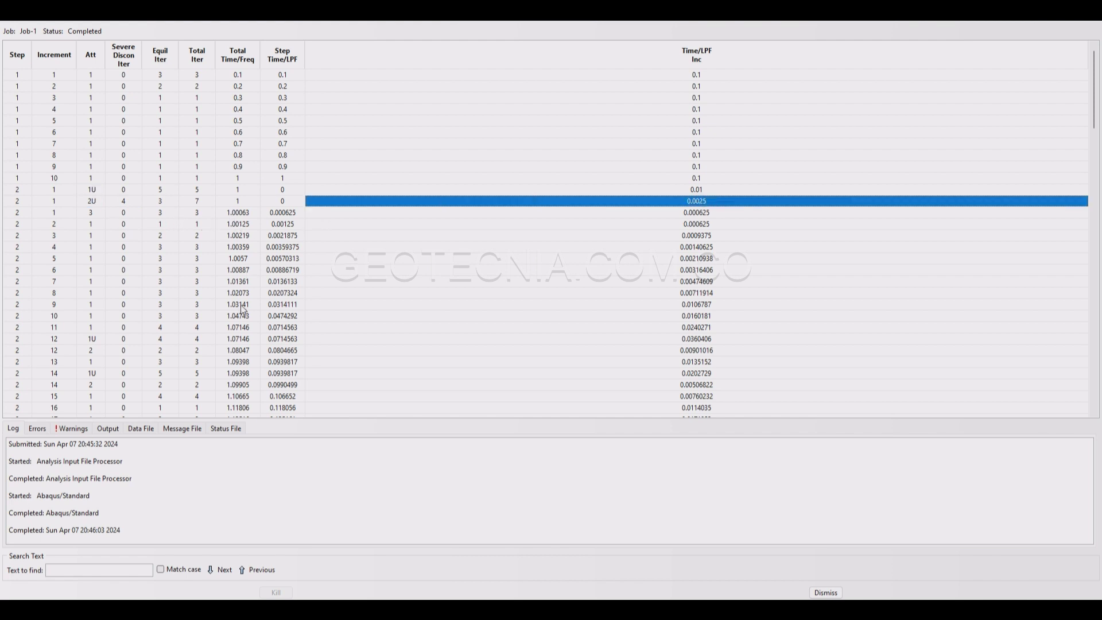
Review the middle increments of step 2, comparing the time increment sizes of both attempts at increment 48
scroll(243, 310, down, 17)
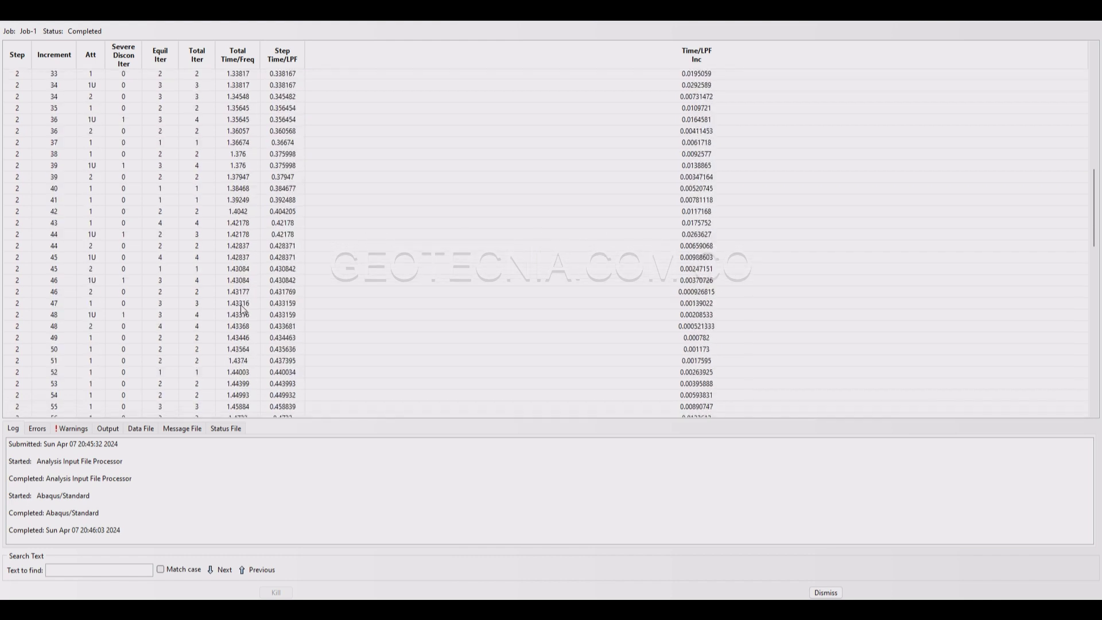
scroll(243, 311, up, 5)
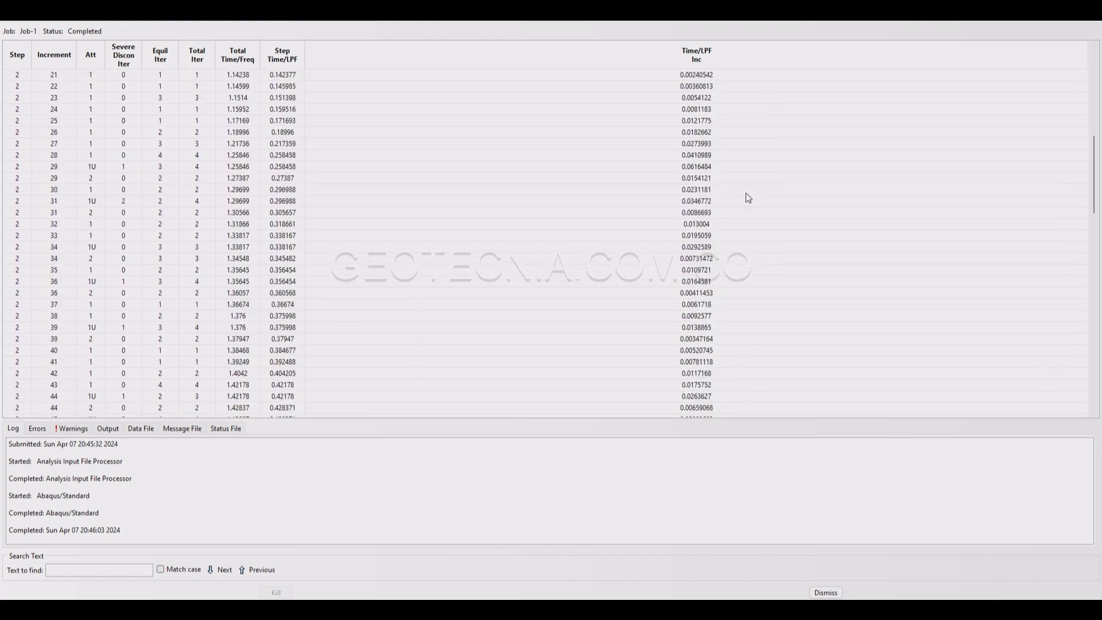
scroll(749, 198, up, 8)
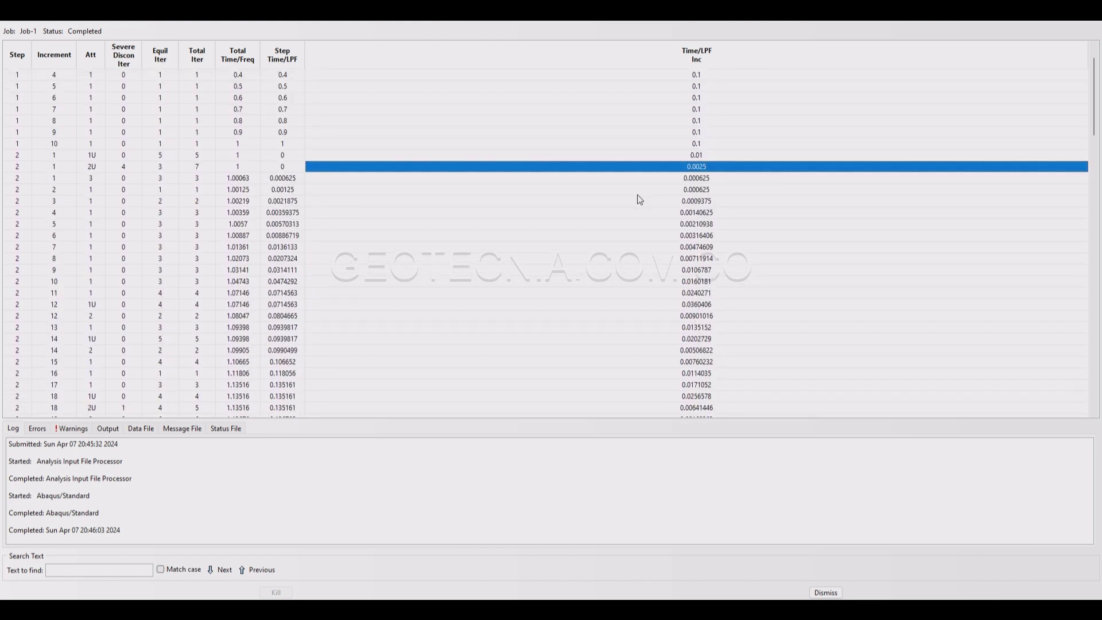
scroll(571, 340, down, 10)
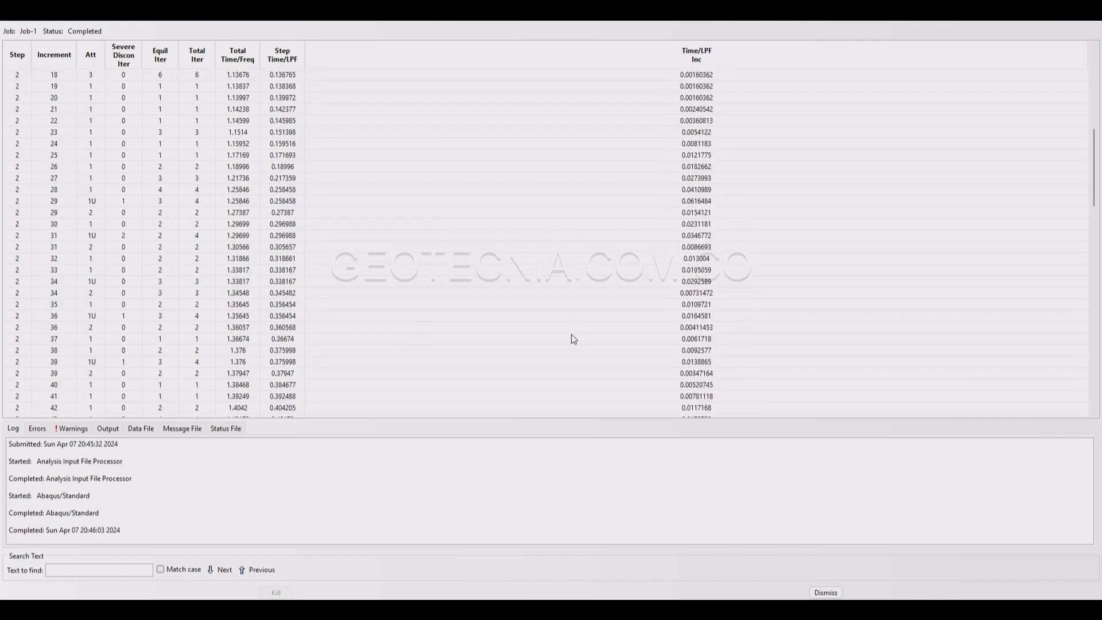
scroll(573, 340, down, 8)
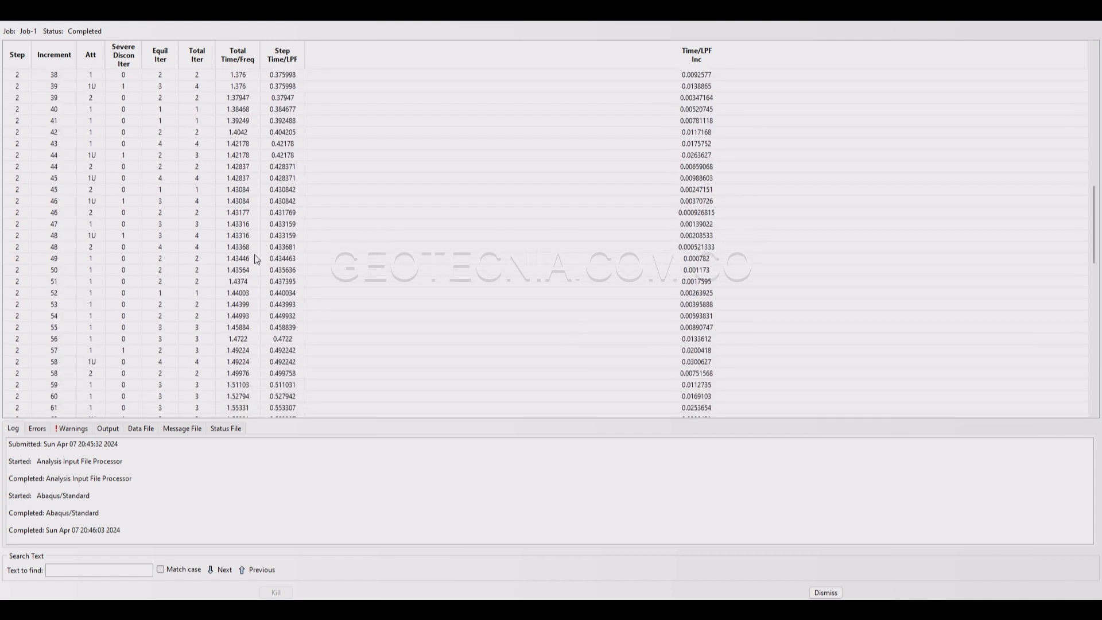
click(92, 235)
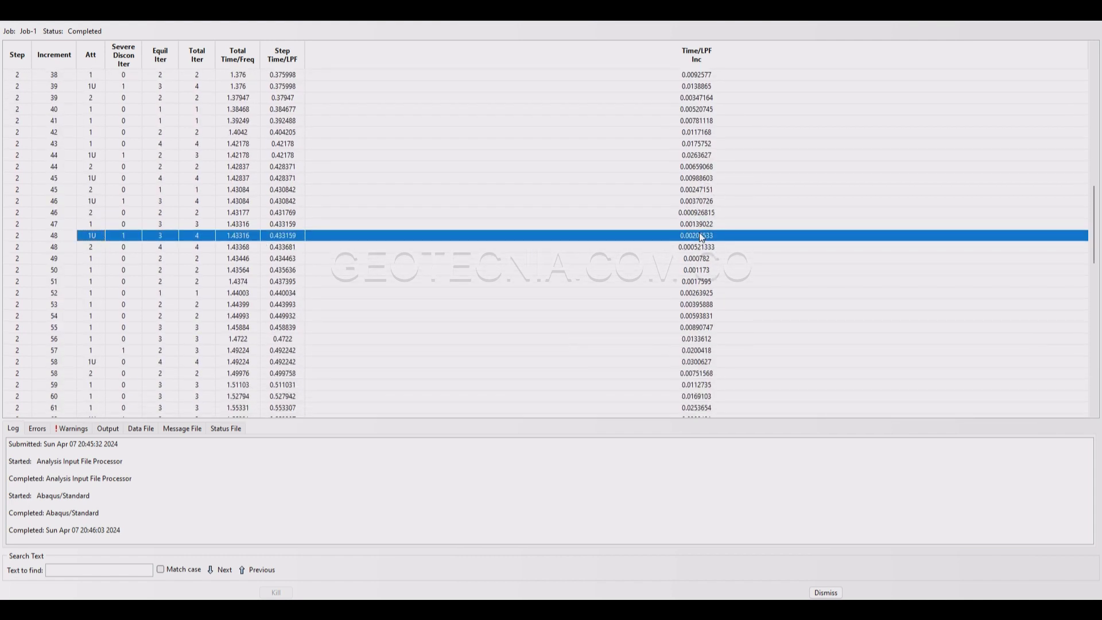
click(688, 247)
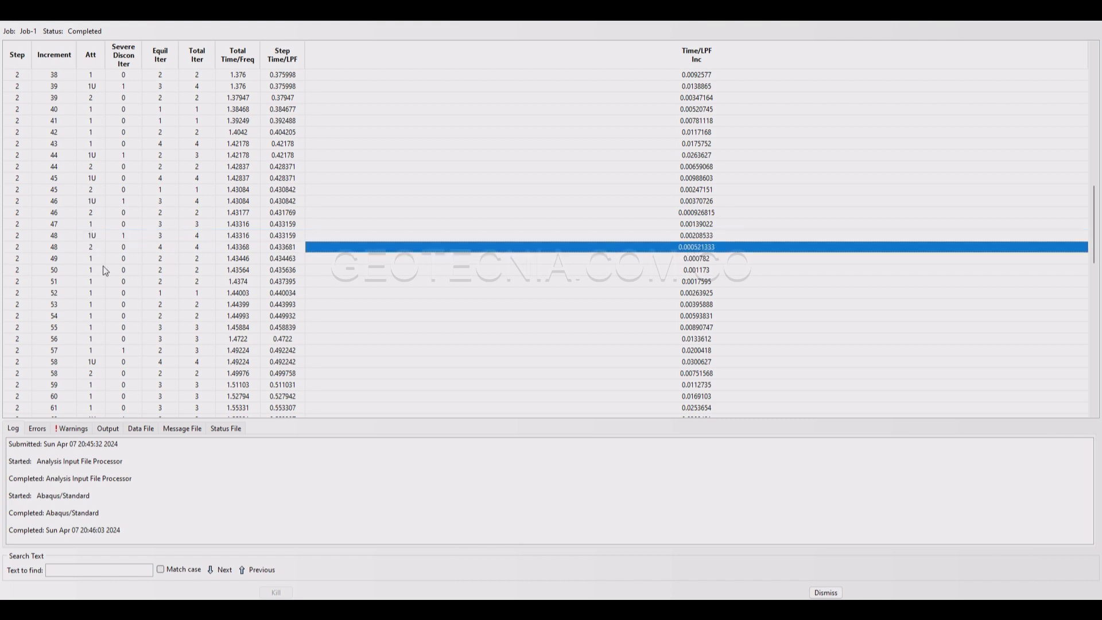
Check the iterations and times of the final increments 108 and 109 of step 2, and close the job monitor
scroll(622, 333, down, 20)
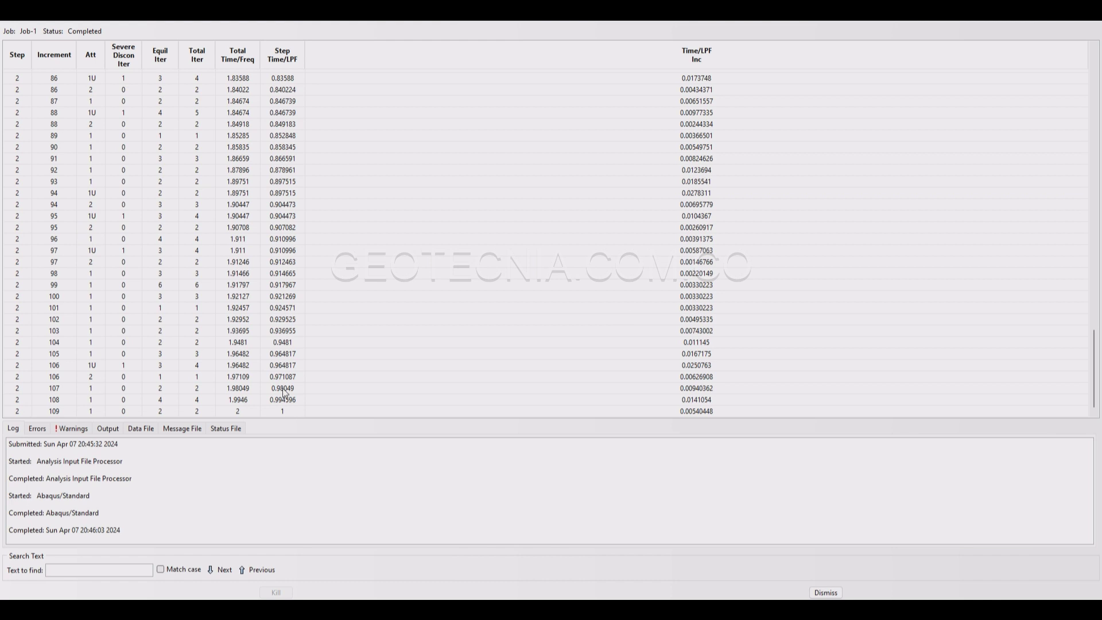
drag(65, 405, 331, 404)
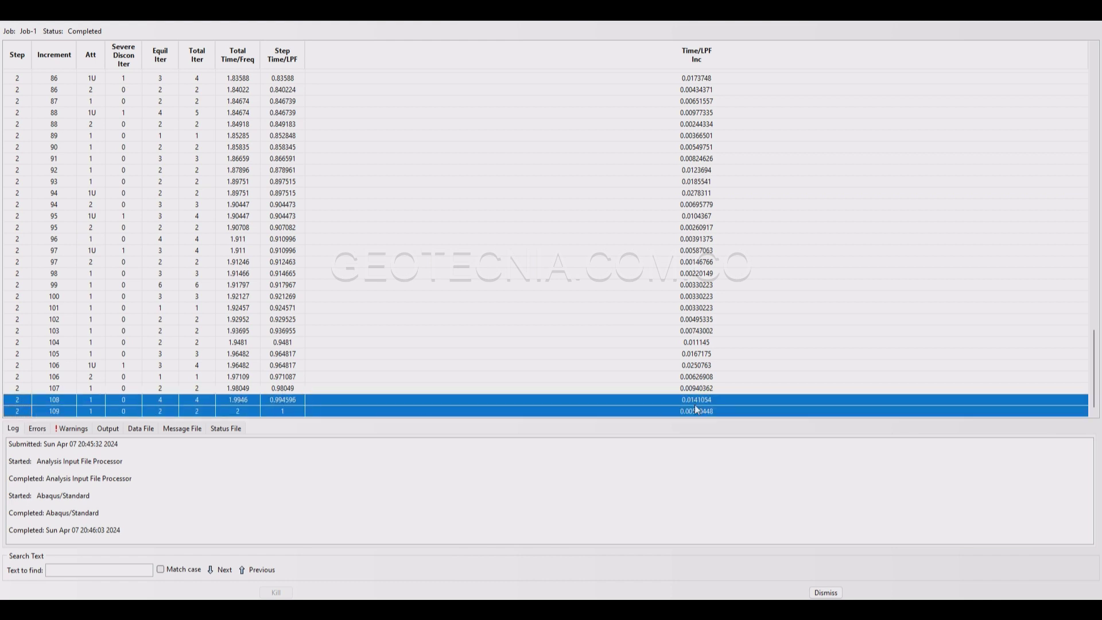
drag(695, 405, 719, 410)
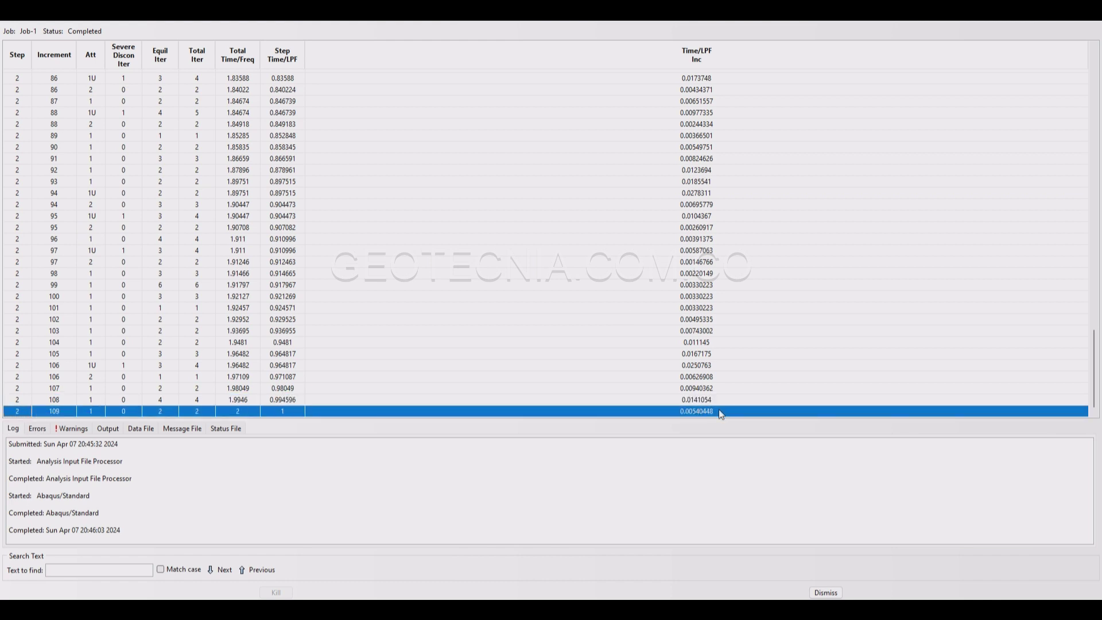
click(198, 414)
drag(26, 415, 722, 414)
click(55, 413)
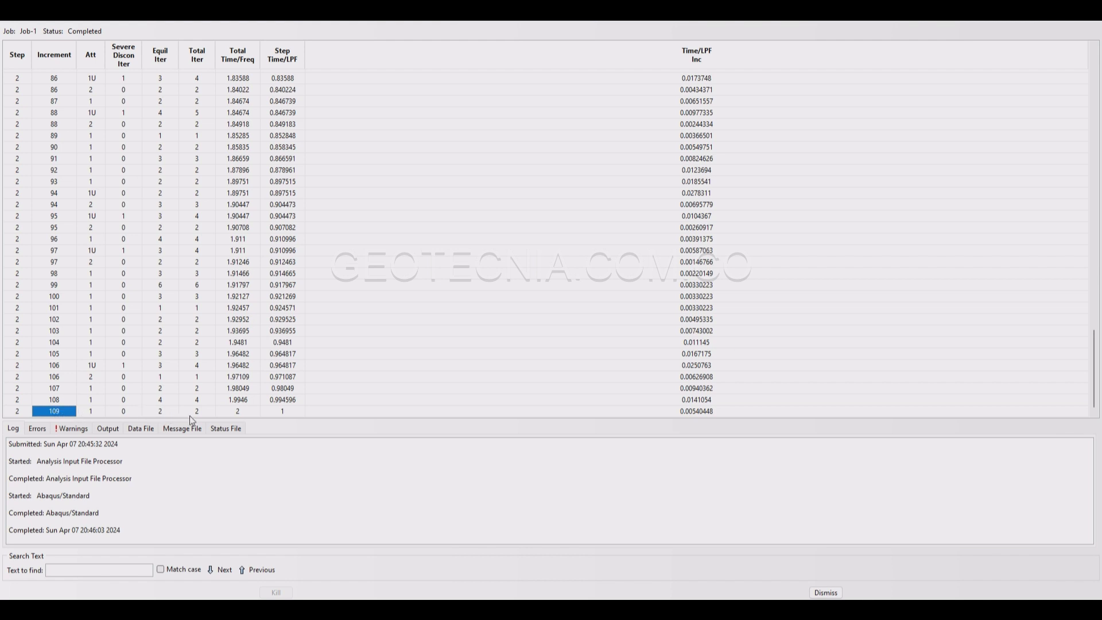
click(239, 412)
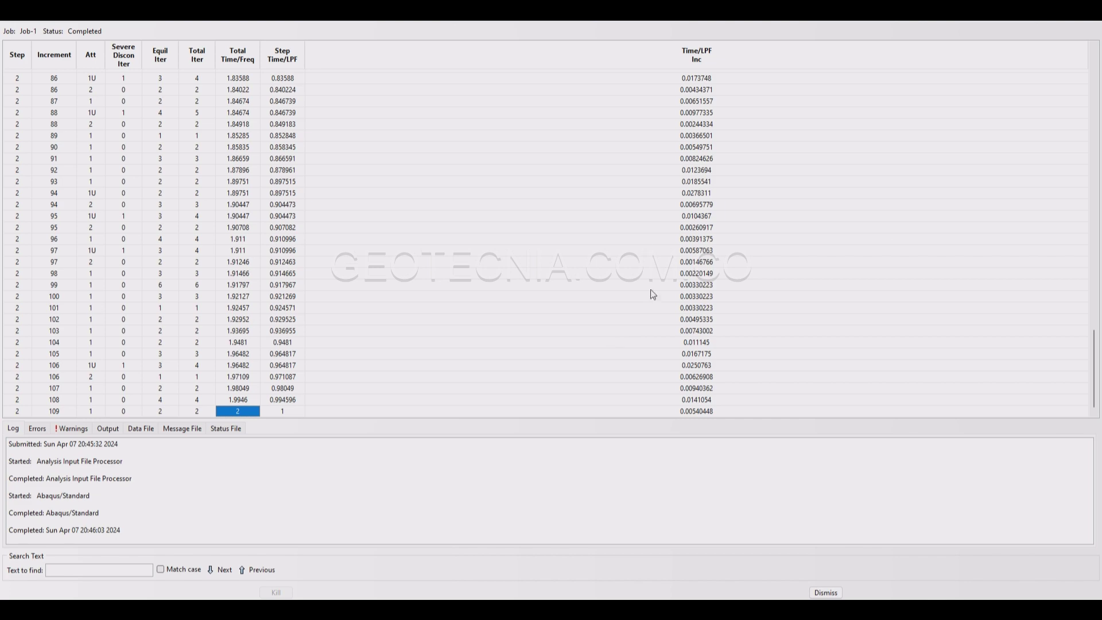
click(1094, 27)
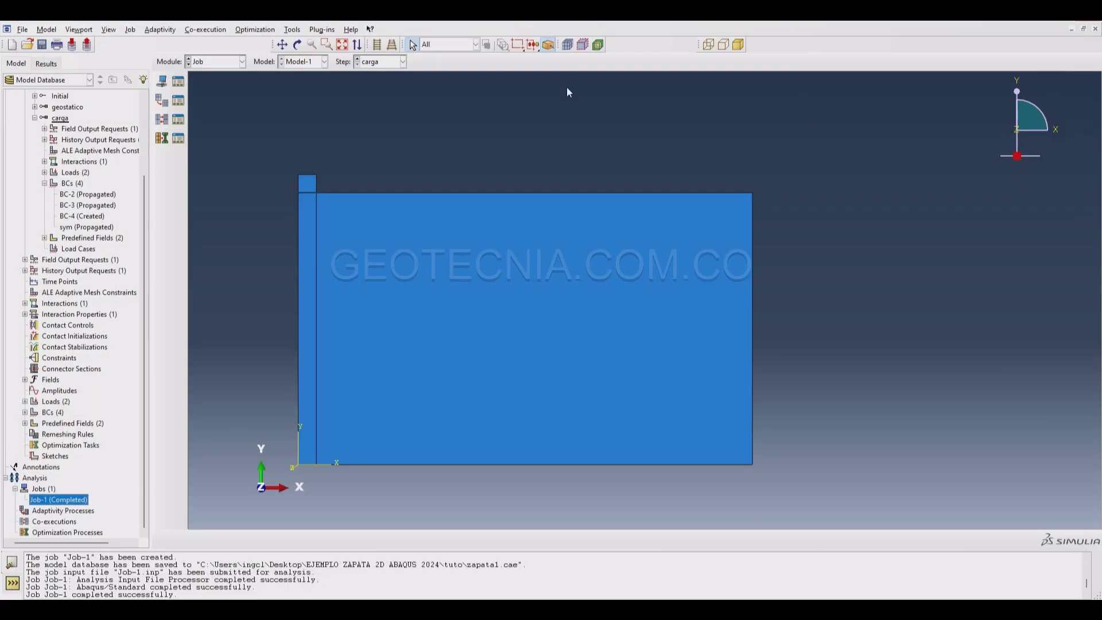
Open the results of Job-1 and plot the displacement magnitude contours on the deformed shape, centred in the viewport
right_click(62, 503)
click(91, 571)
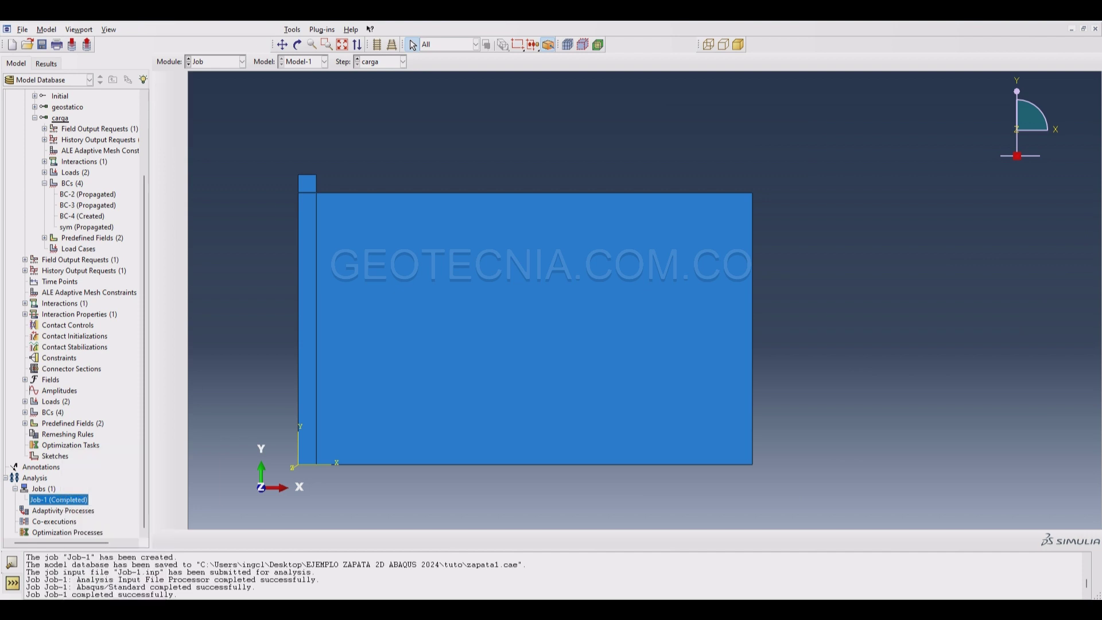
scroll(694, 247, up, 2)
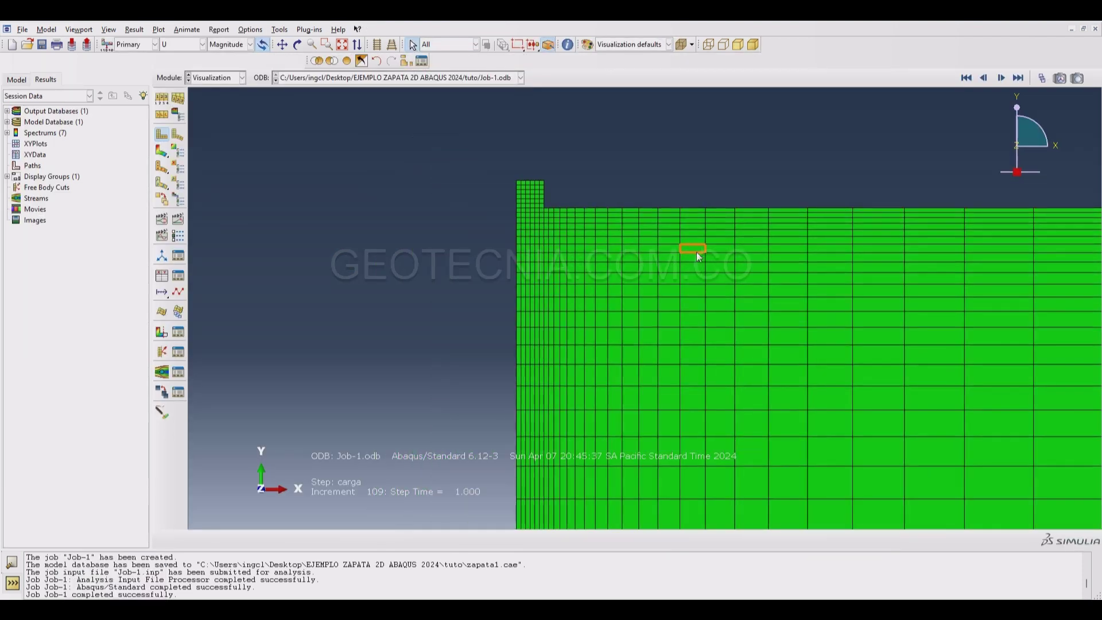
click(162, 151)
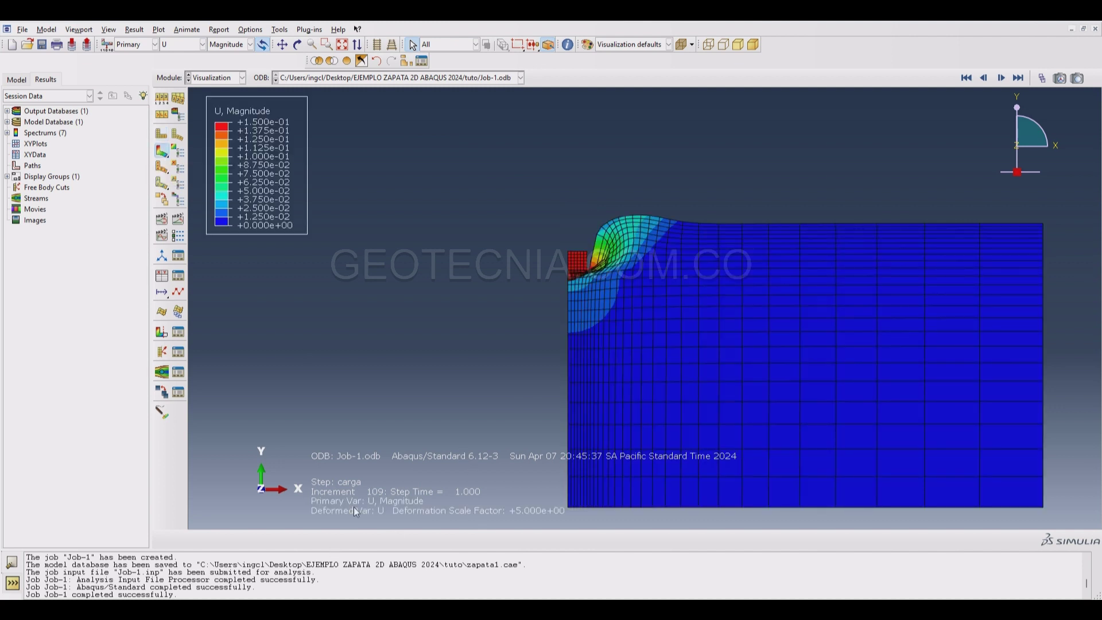
click(283, 45)
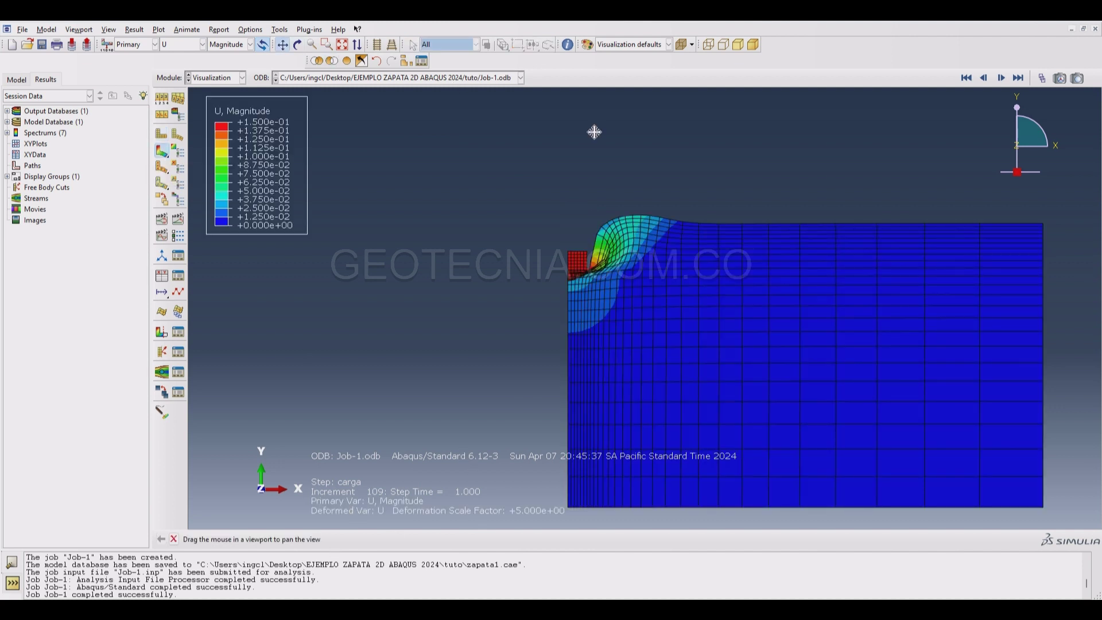
drag(874, 197, 663, 133)
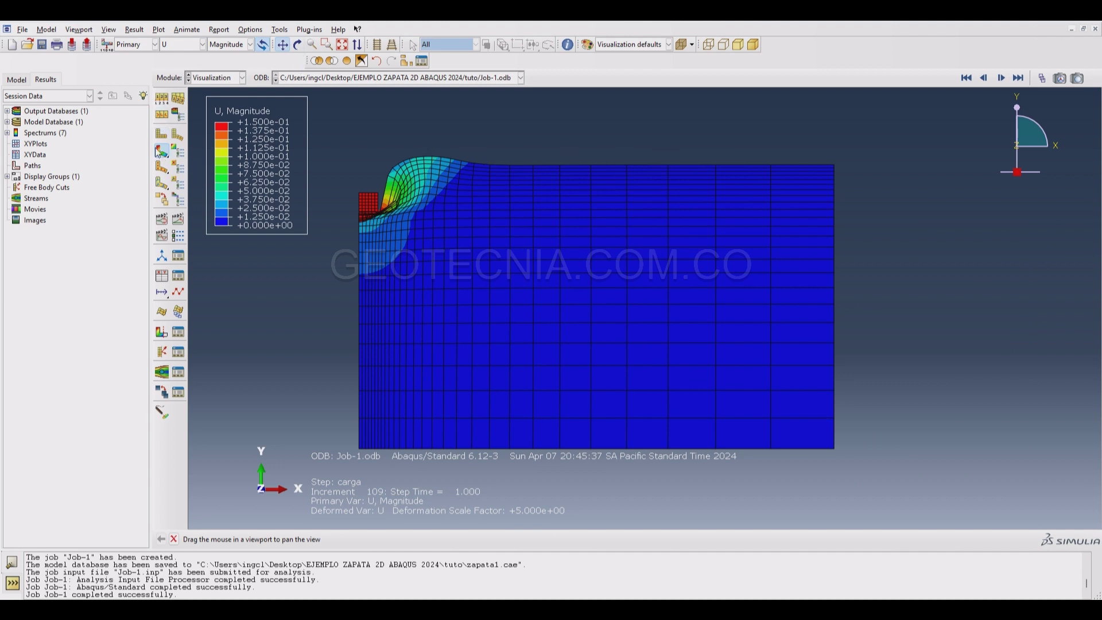
Plot the displacement magnitude contours on the undeformed shape and inspect the zone around the footing
drag(167, 153, 194, 154)
drag(433, 136, 499, 167)
key(Escape)
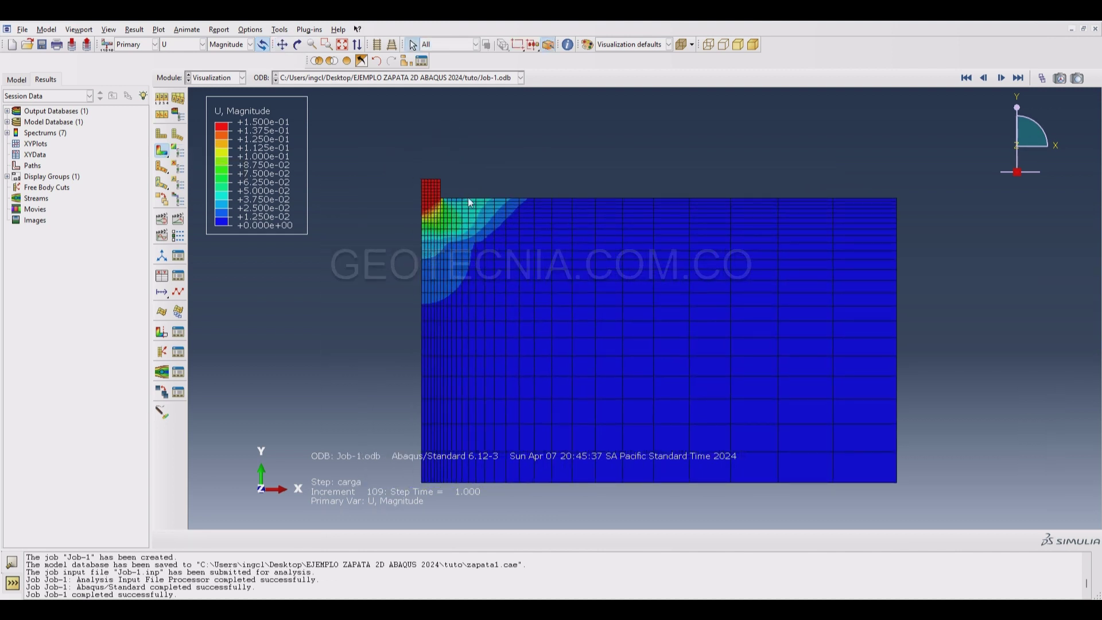
scroll(470, 202, up, 5)
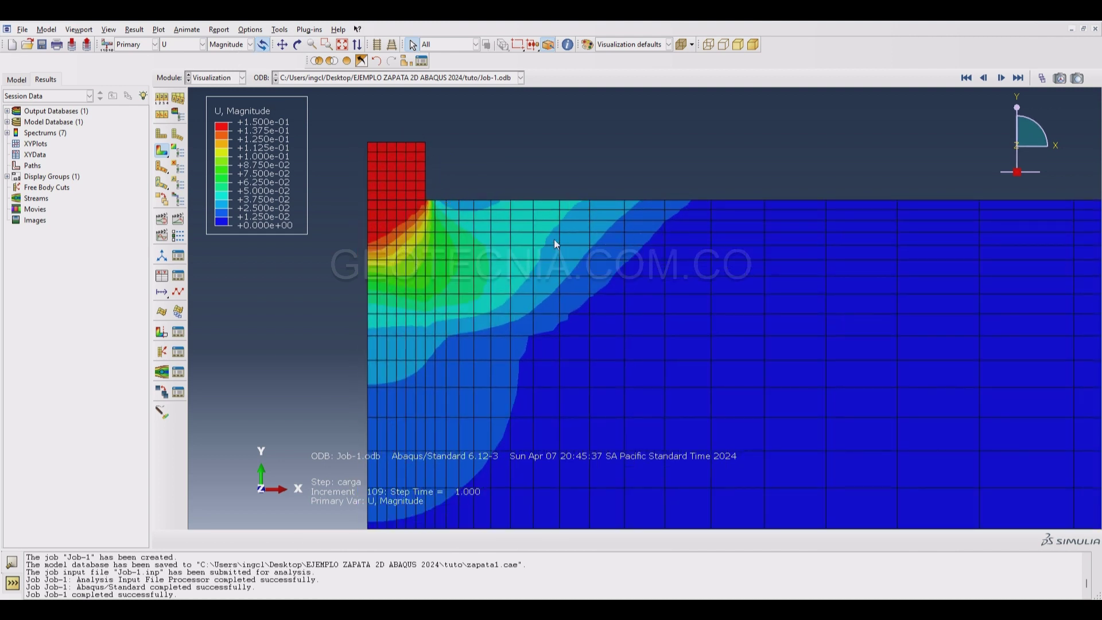
scroll(554, 247, down, 2)
Contour the vertical displacement component U2 on the undeformed shape, followed by the horizontal component U1
click(225, 45)
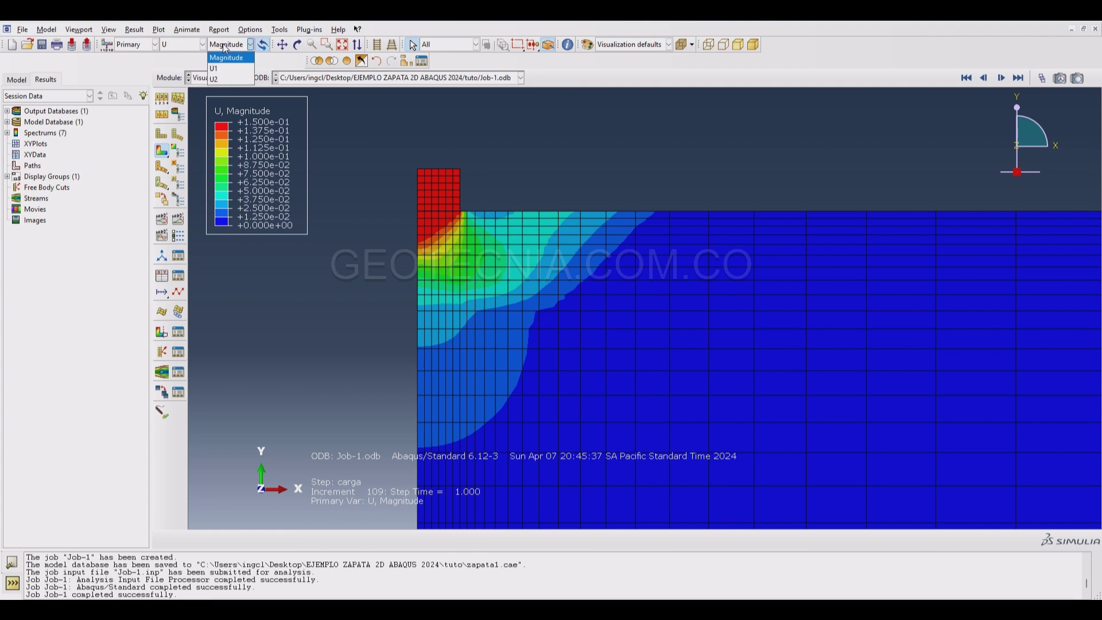
click(222, 81)
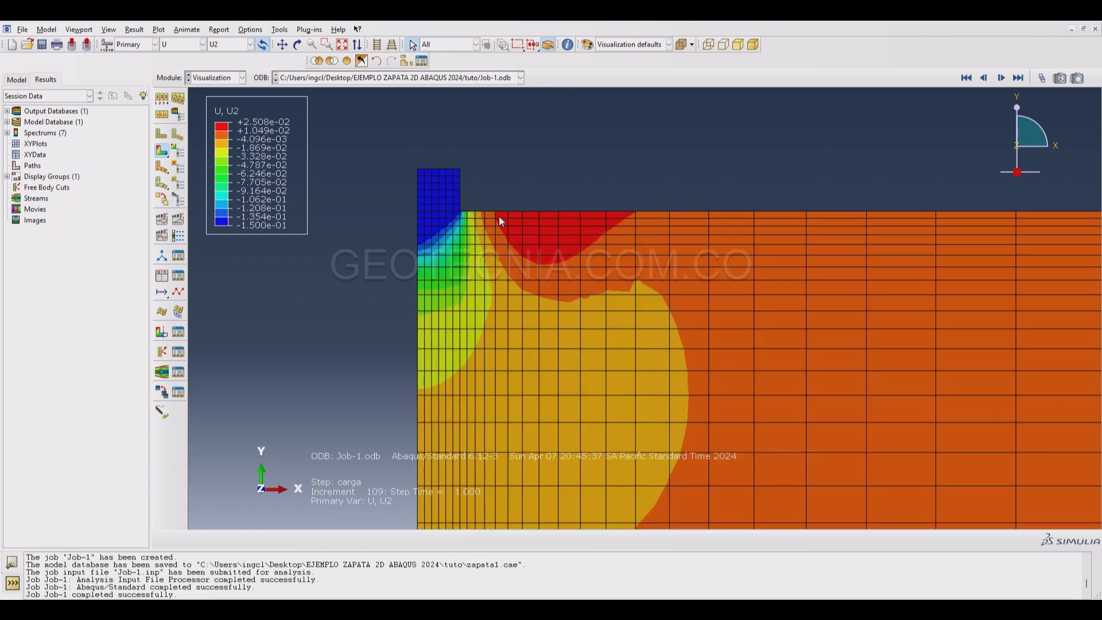
scroll(500, 222, down, 1)
click(229, 45)
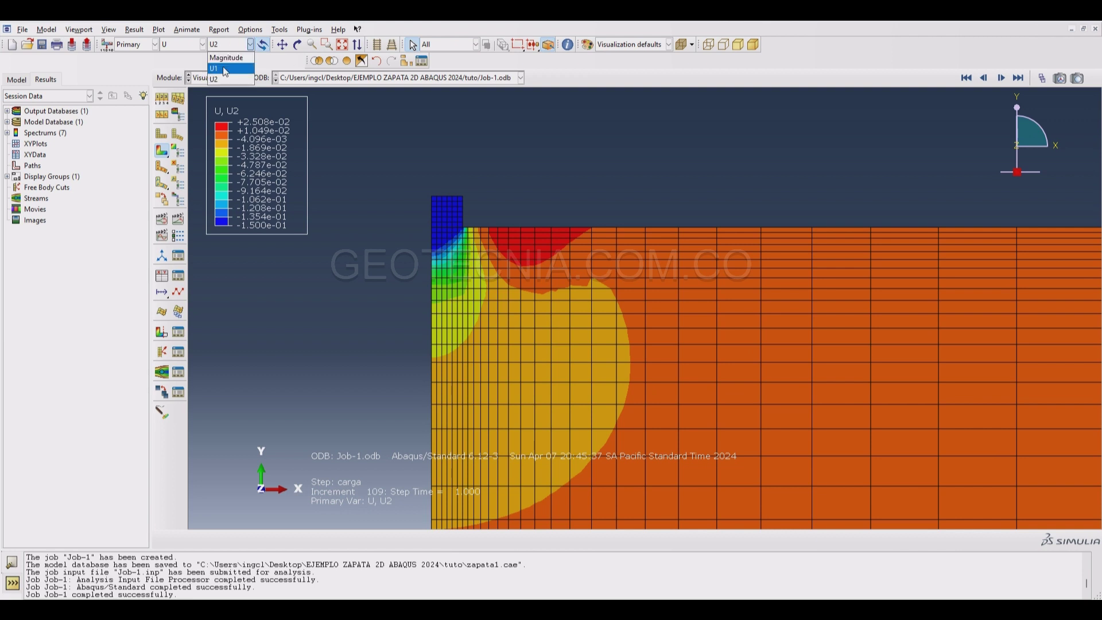
click(224, 69)
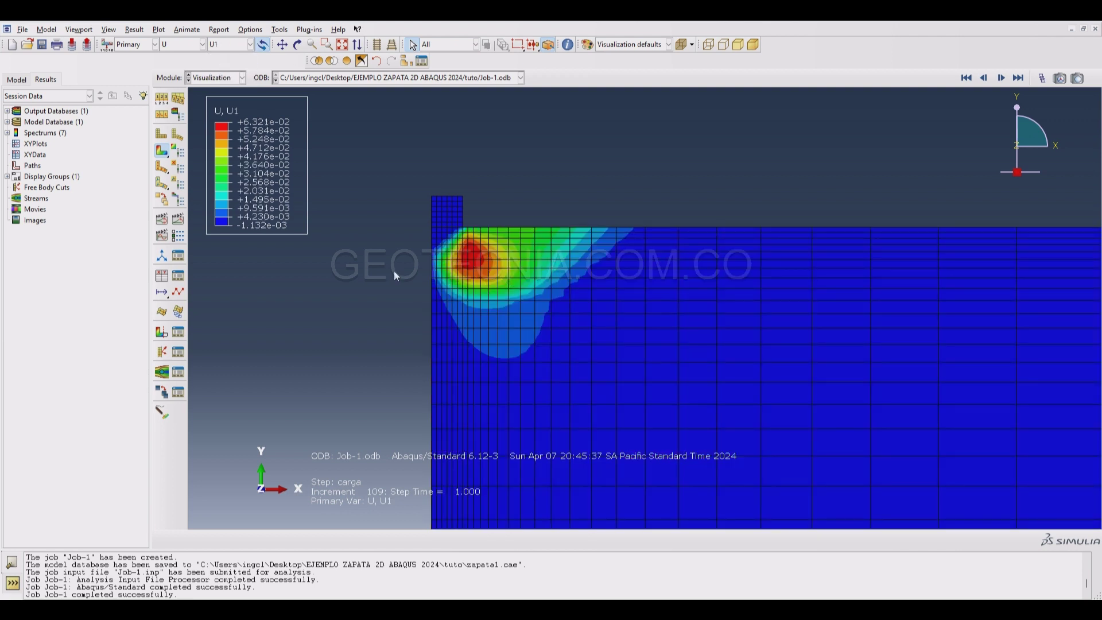
Contour the maximum in-plane principal strain E around the footing, followed by the displacement magnitude U
scroll(483, 252, down, 1)
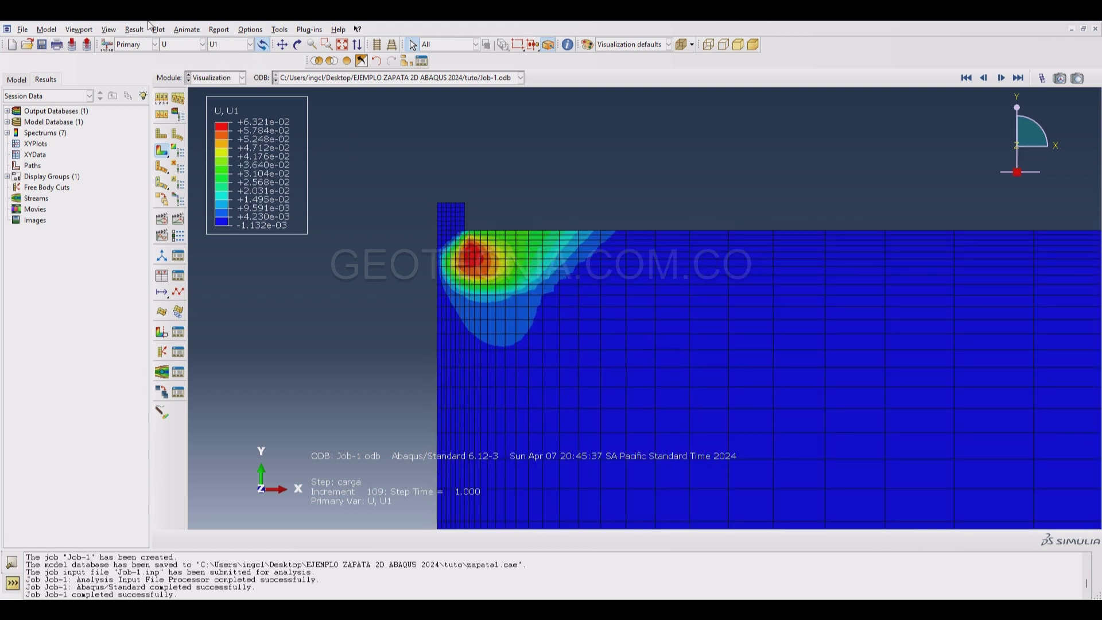
click(202, 44)
click(166, 123)
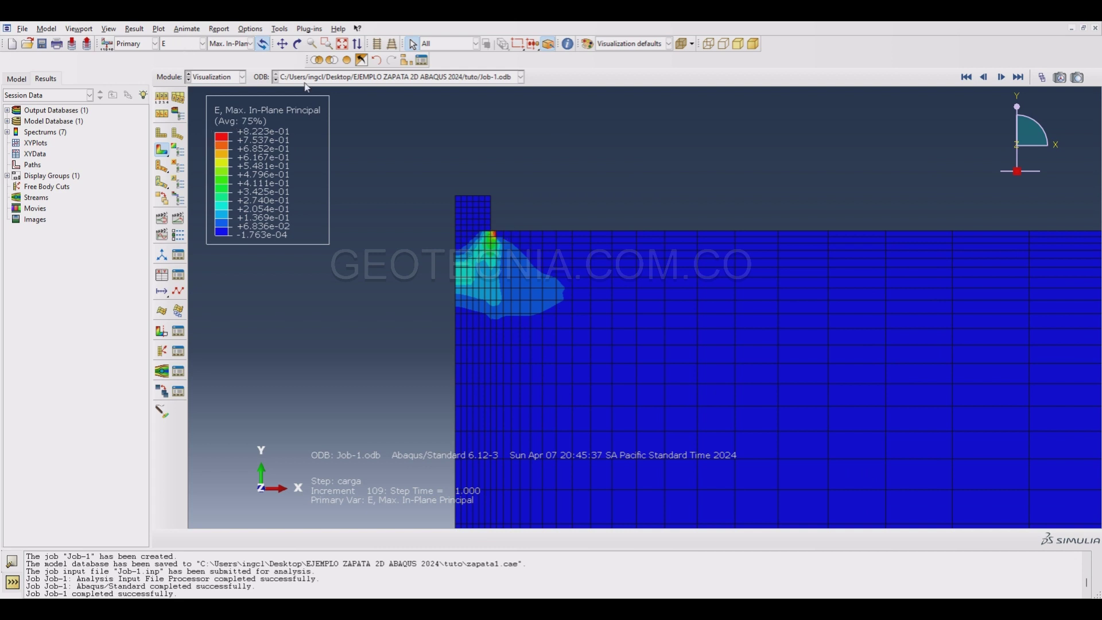
click(183, 46)
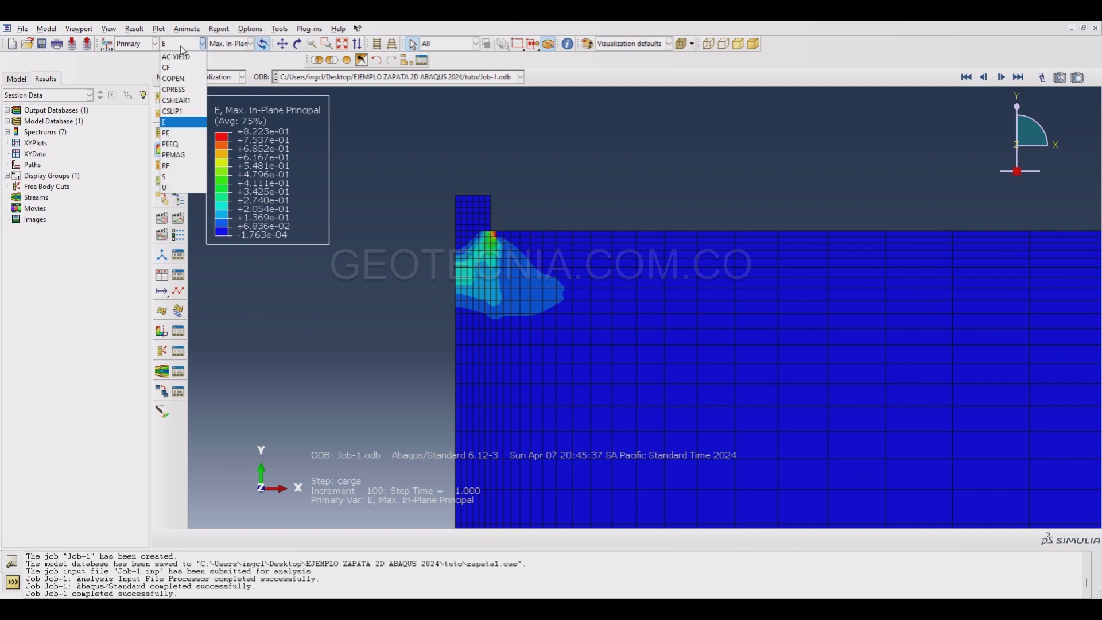
click(171, 124)
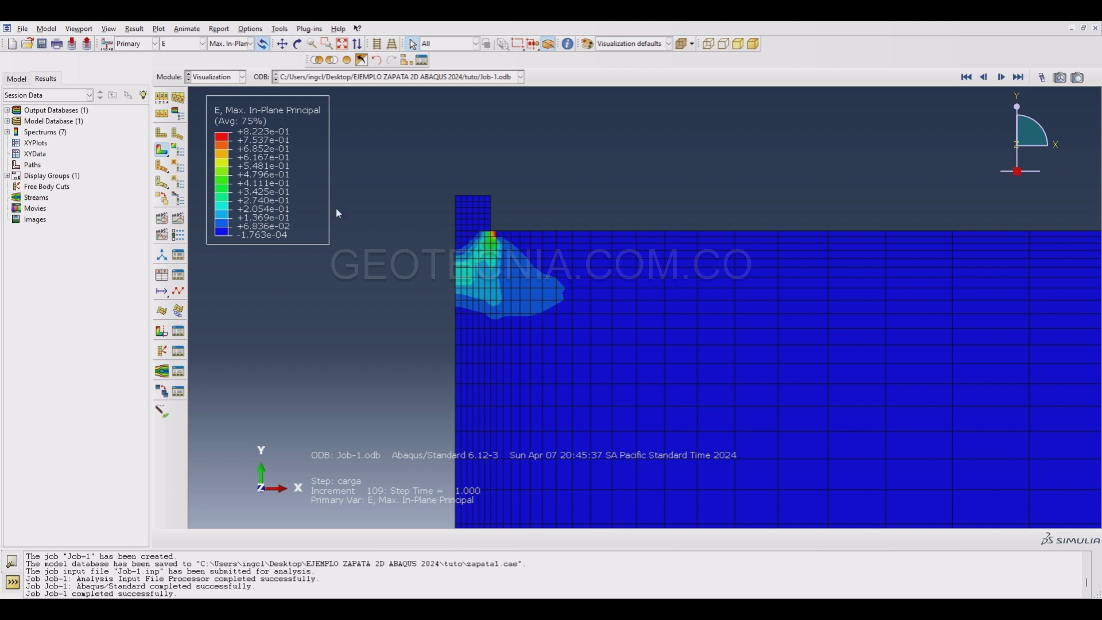
click(189, 45)
click(182, 189)
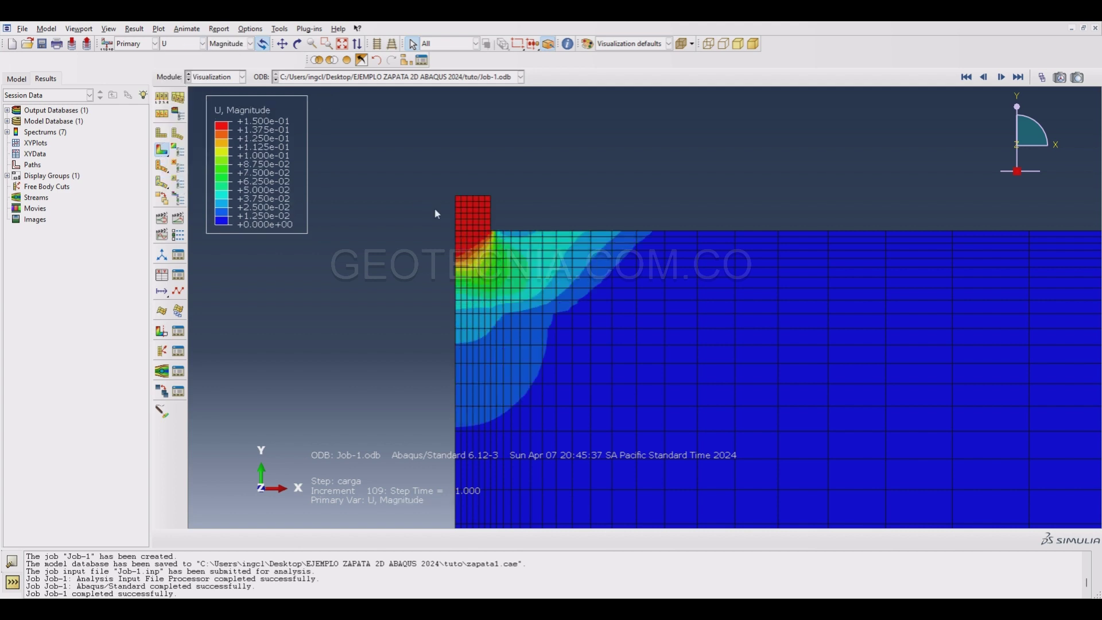
Contour the Mises stress on the undeformed shape, followed by the Pressure stress invariant
click(181, 47)
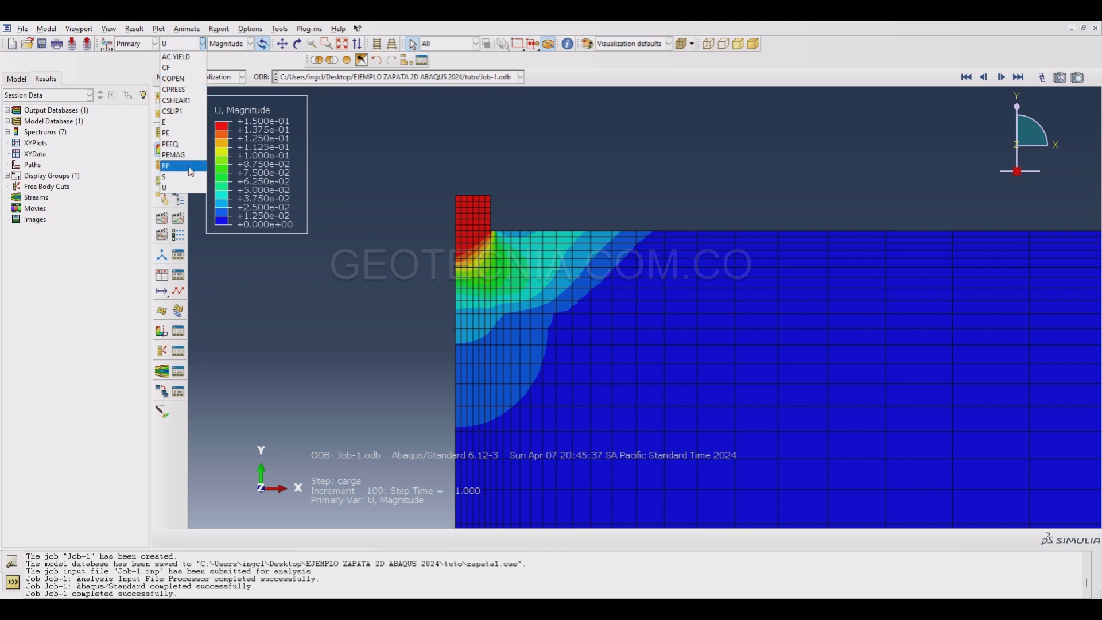
click(173, 176)
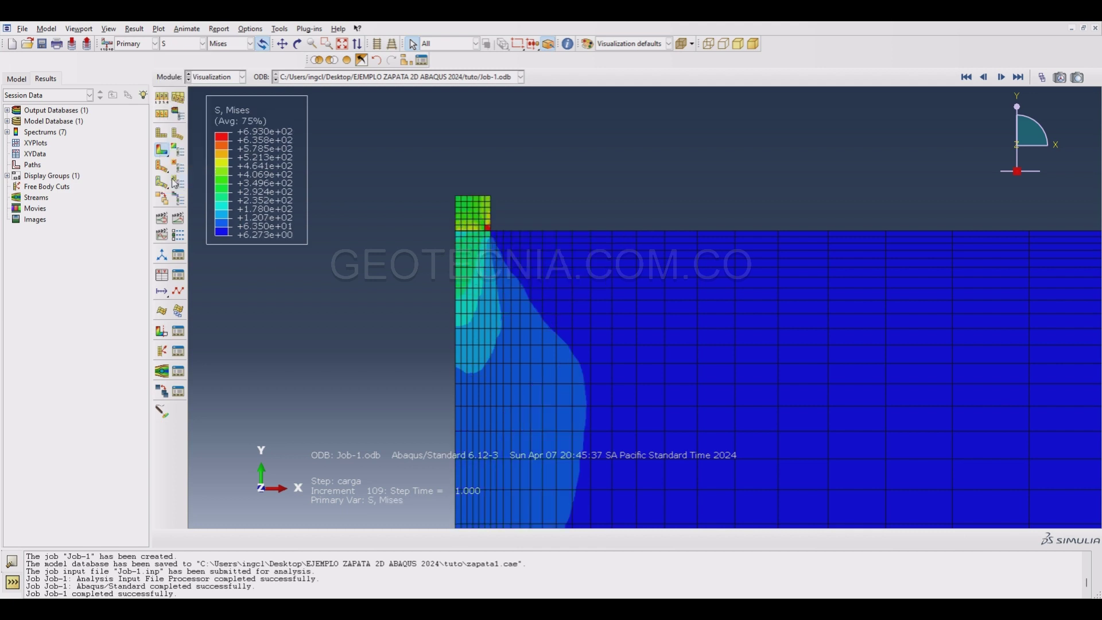
click(224, 49)
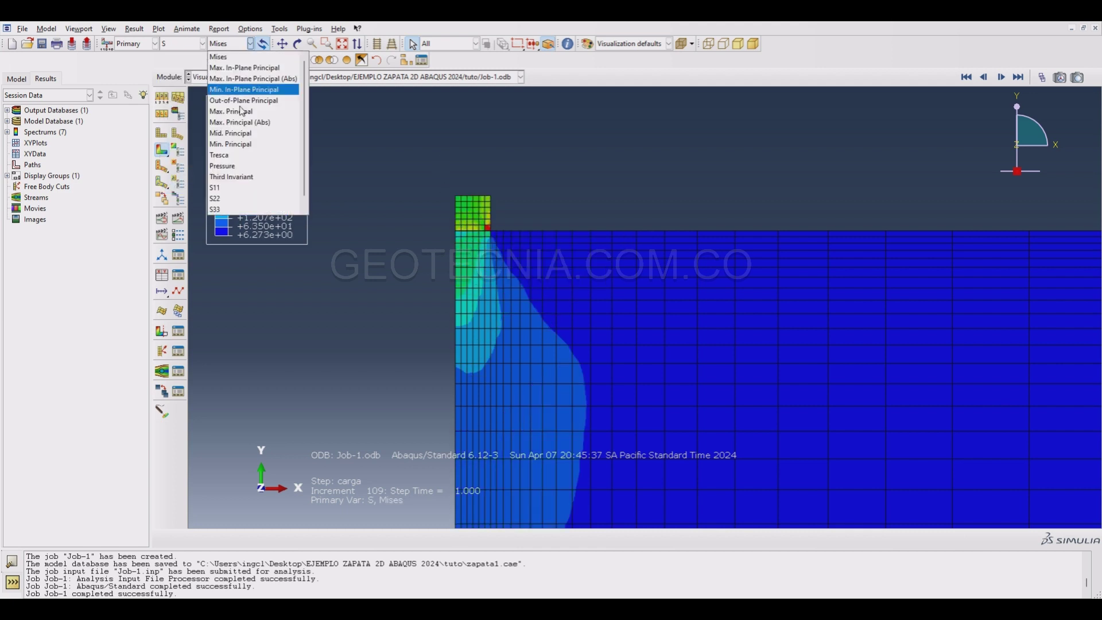
click(238, 167)
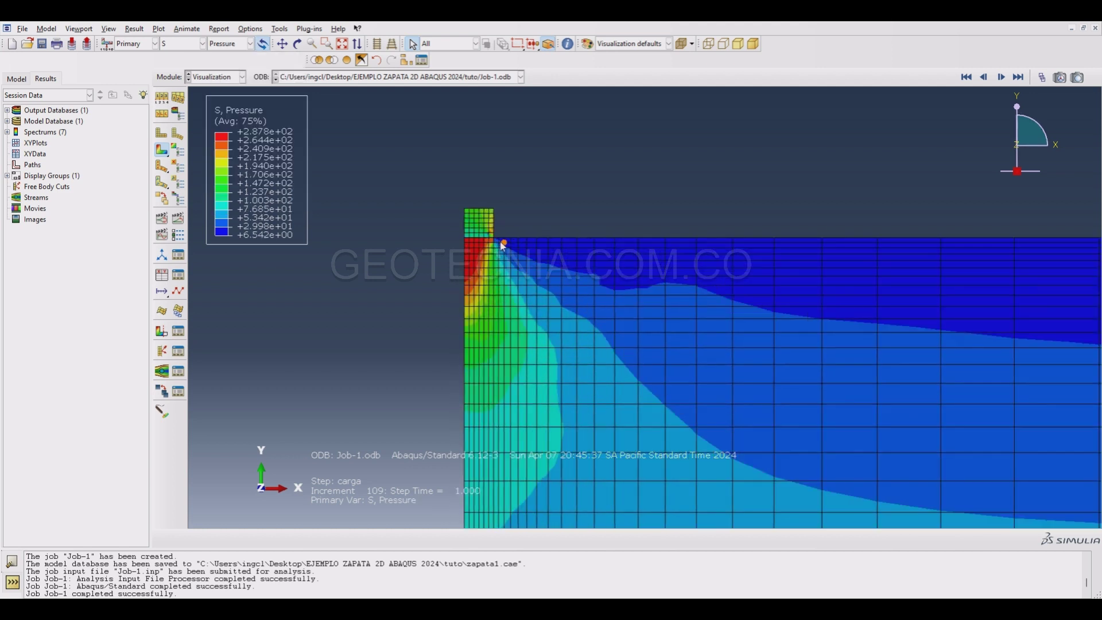
Contour the horizontal stress S11, followed by the vertical stress S22, and inspect S22 beneath the footing
click(238, 45)
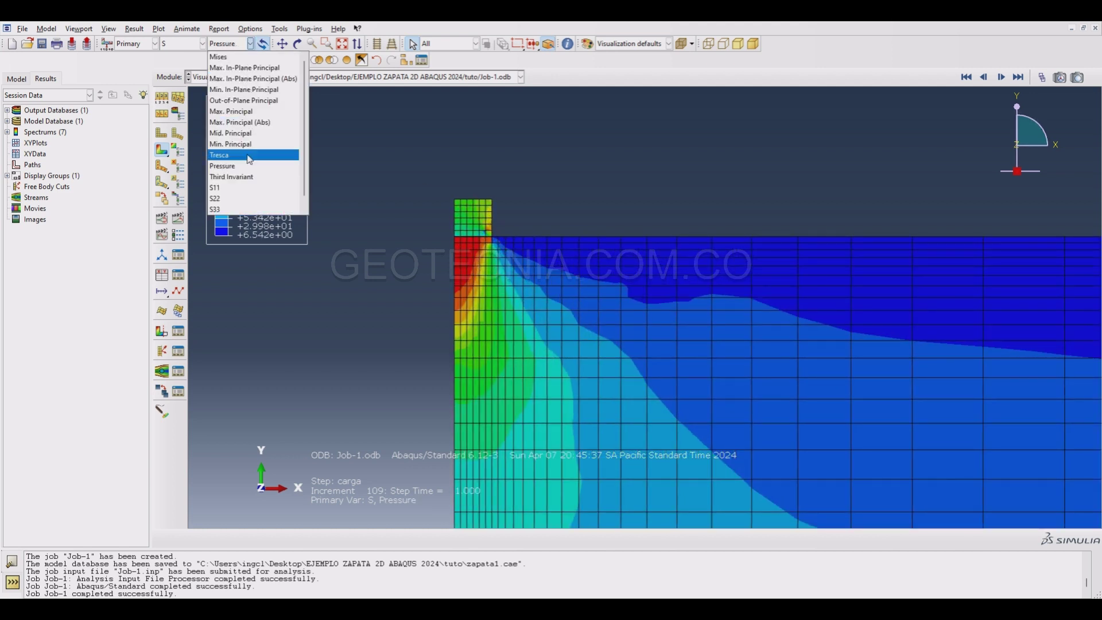
click(221, 190)
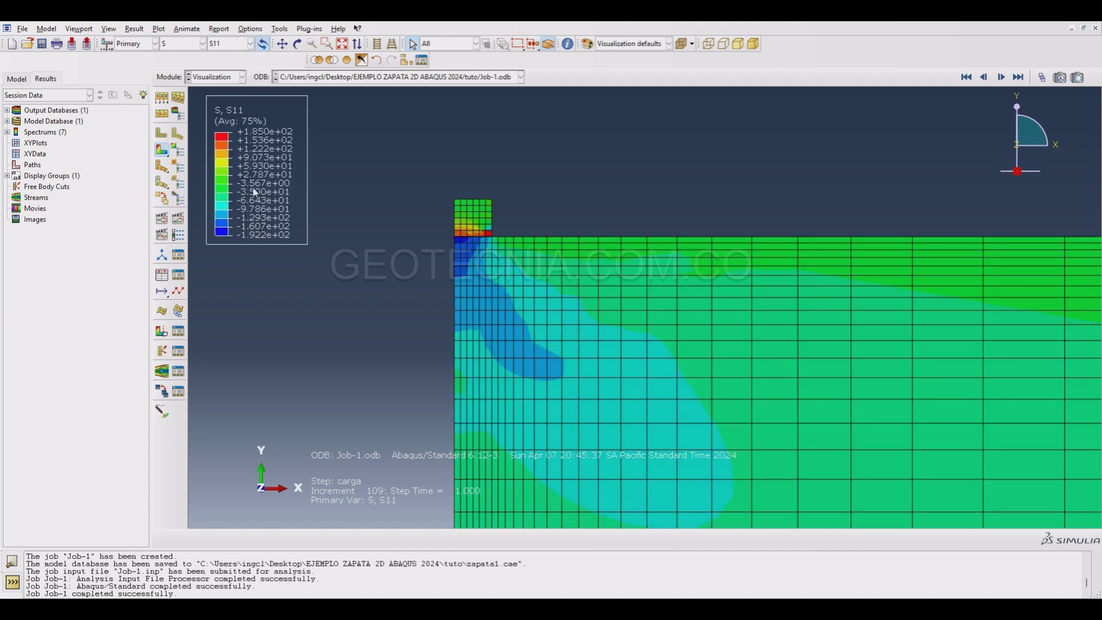
click(236, 45)
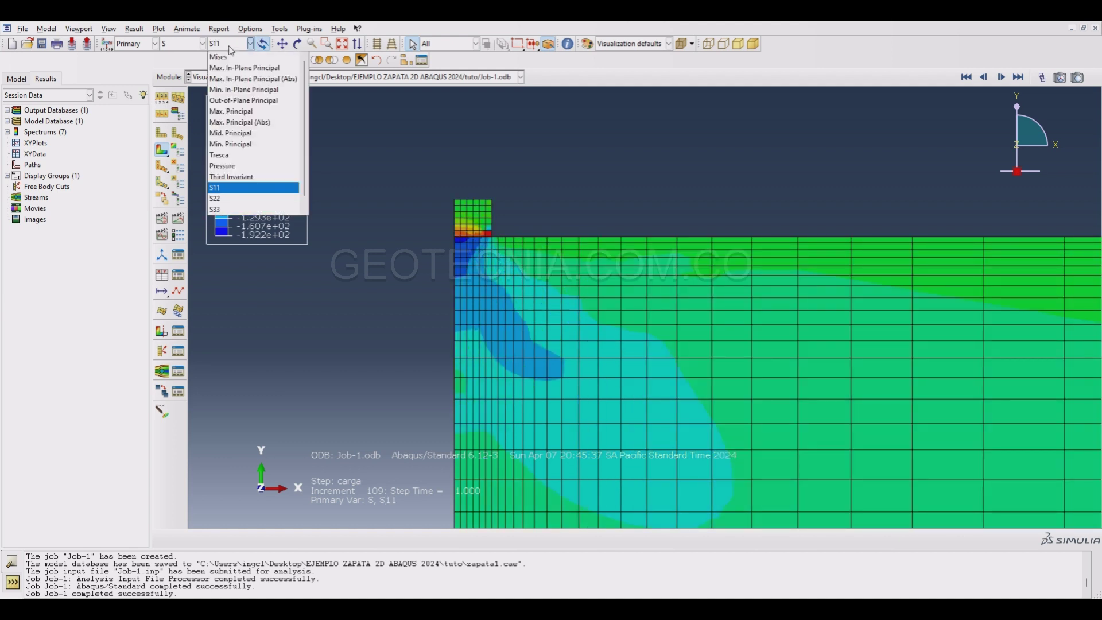
click(220, 199)
scroll(523, 261, down, 2)
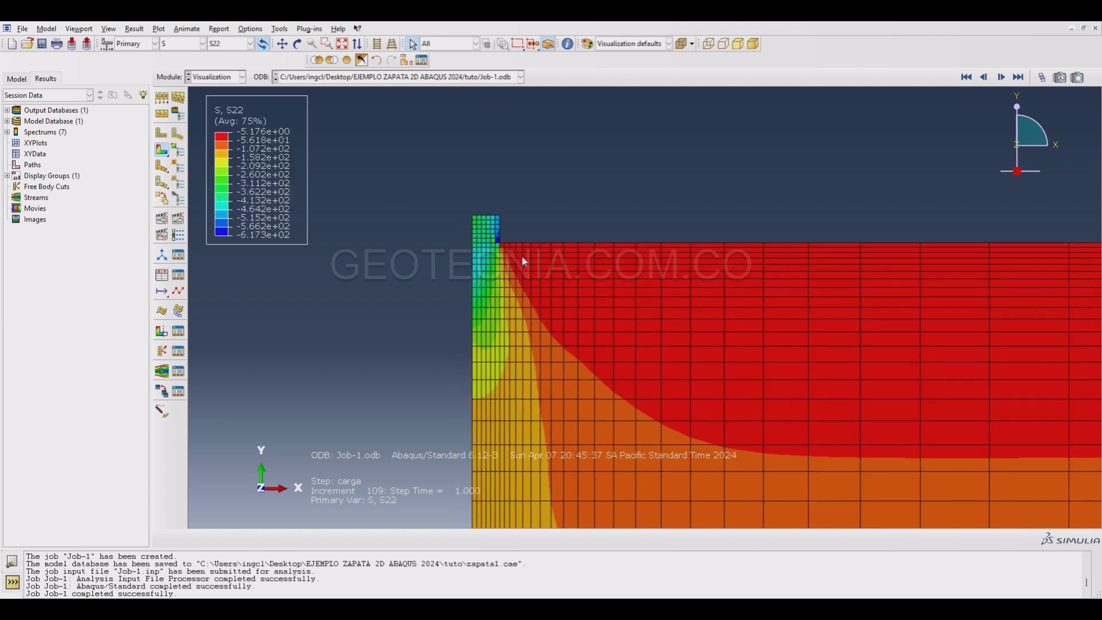
scroll(553, 256, down, 1)
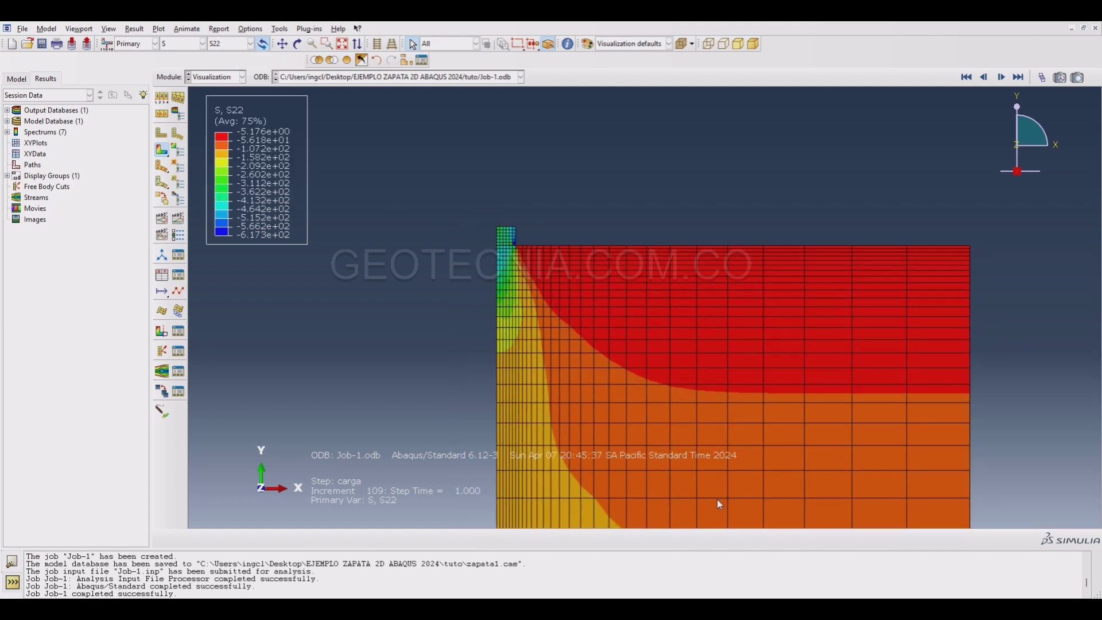
scroll(500, 252, up, 3)
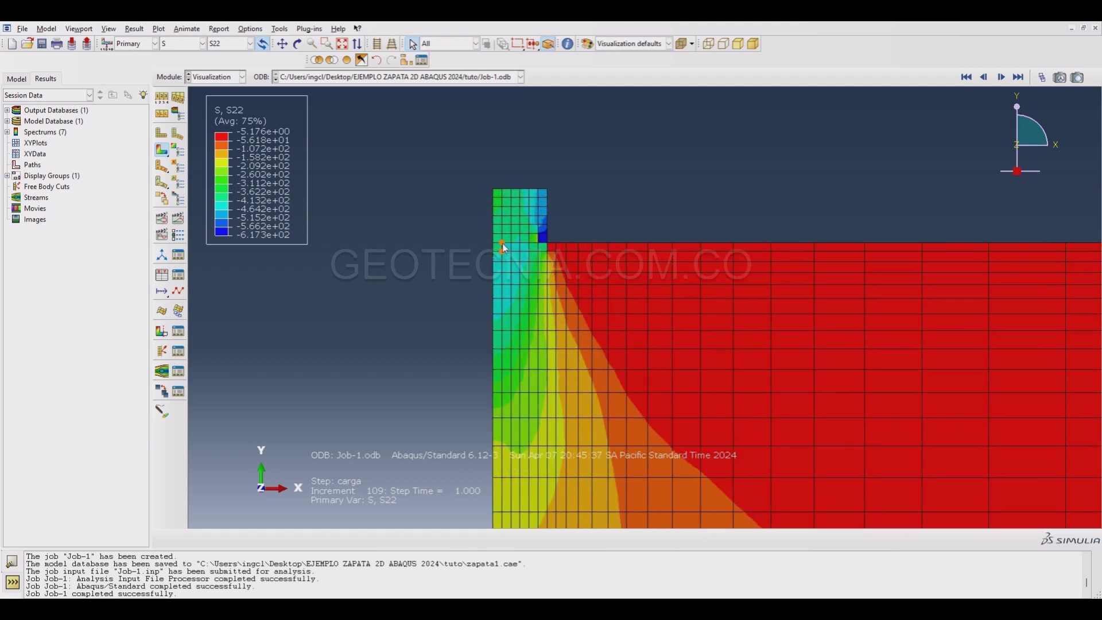
scroll(502, 247, up, 2)
scroll(503, 247, down, 2)
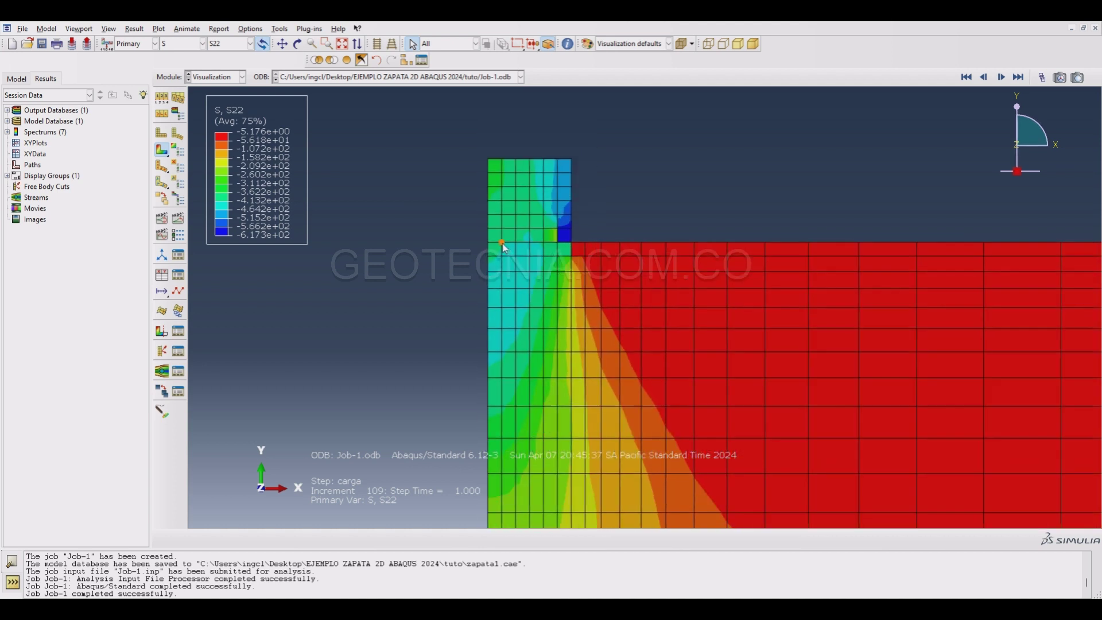
Start creating new XY data from the ODB field output of Job-1 through the XY Data Manager
click(179, 279)
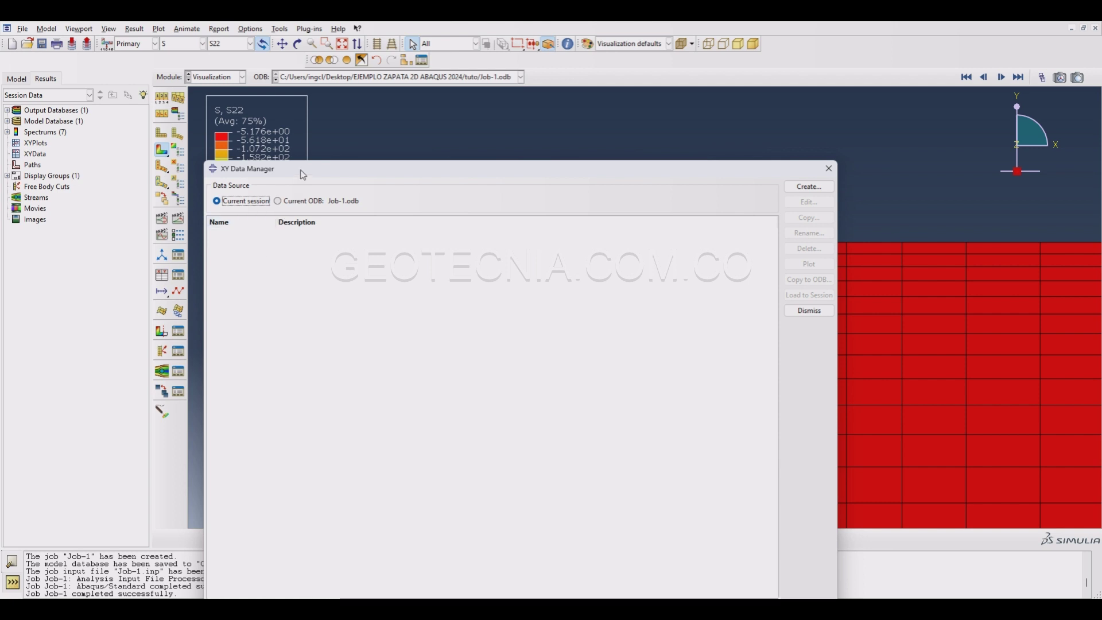
drag(345, 172, 509, 273)
click(973, 285)
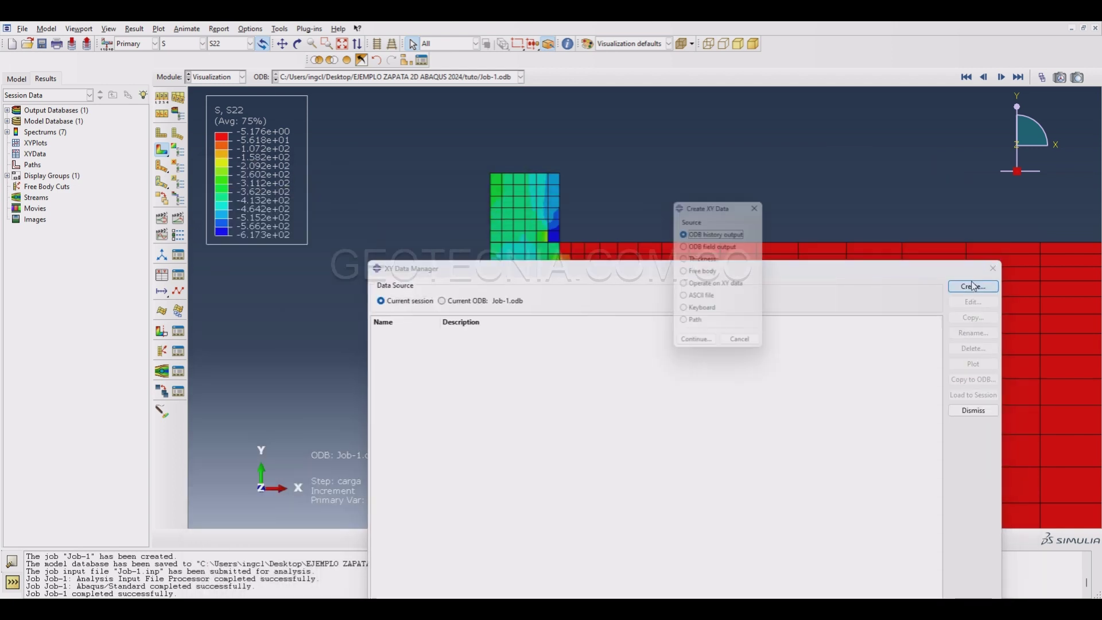
click(705, 249)
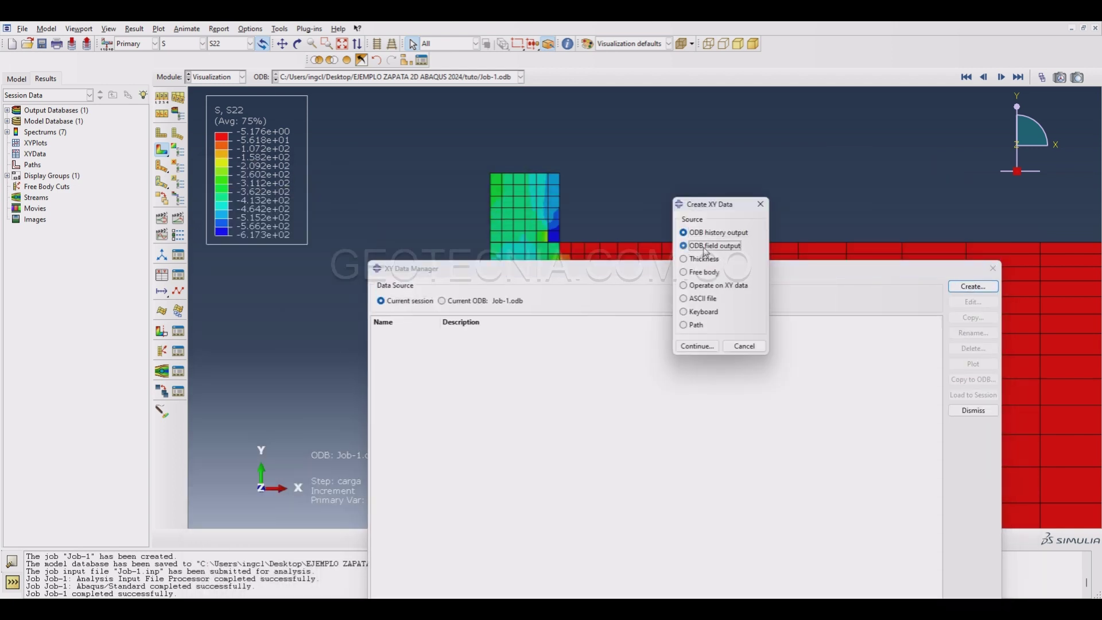
click(697, 345)
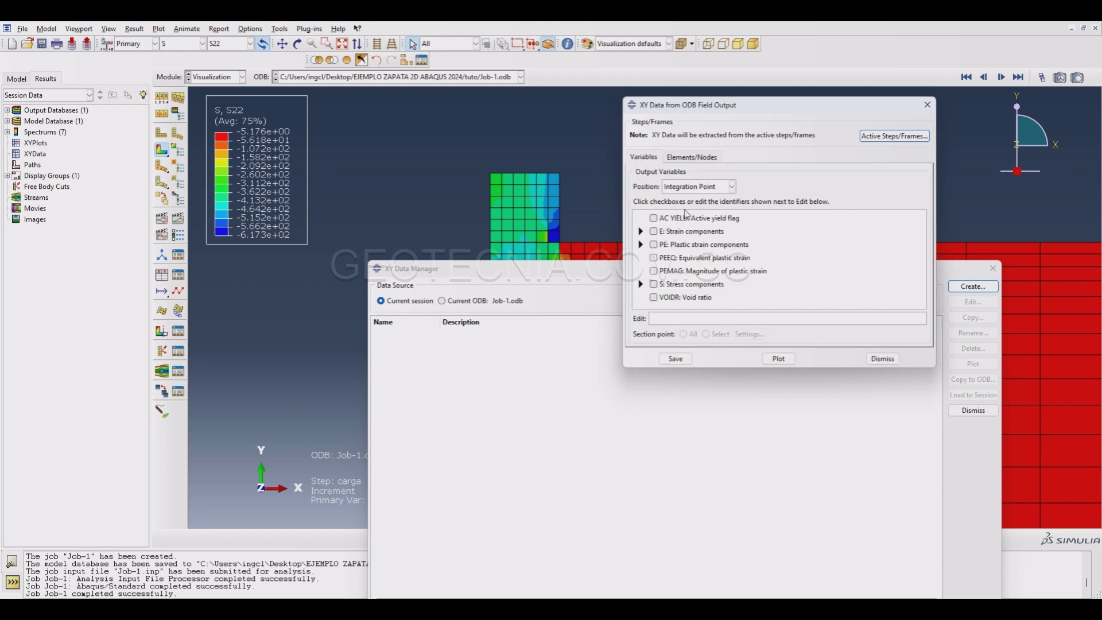
Set the output position to Unique Nodal and choose stress S22 and displacement U2 as the variables to extract
click(704, 190)
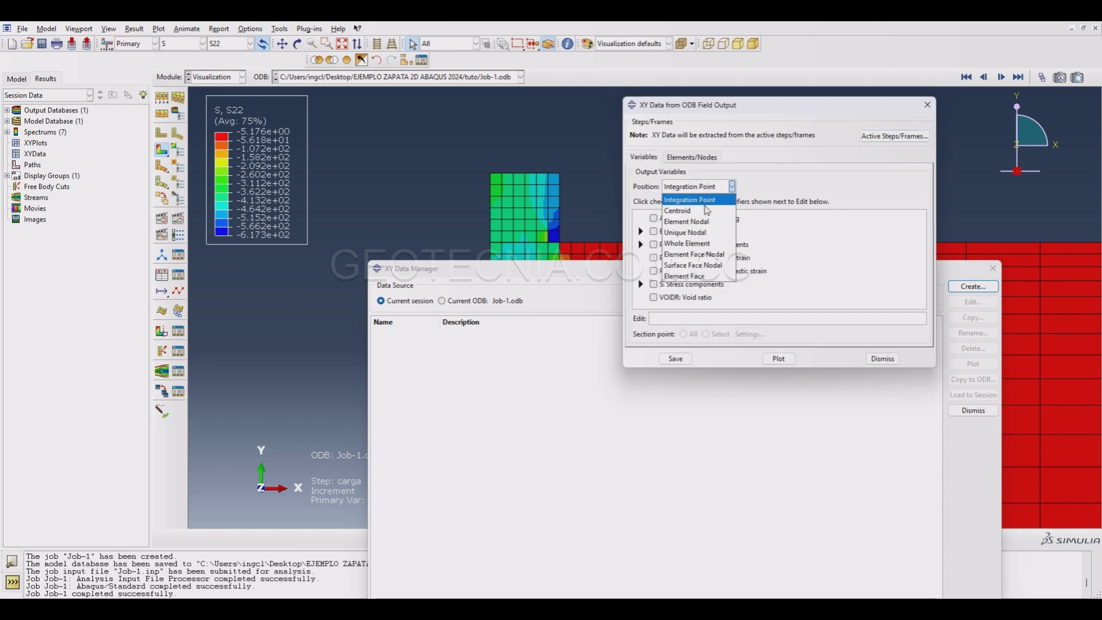
click(683, 233)
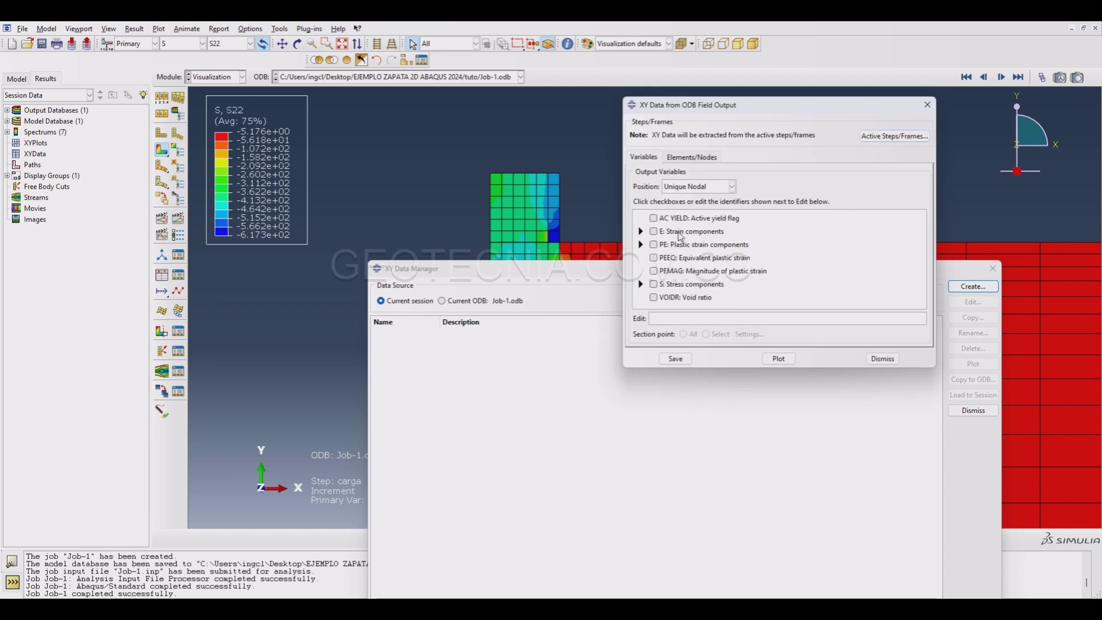
scroll(733, 280, down, 4)
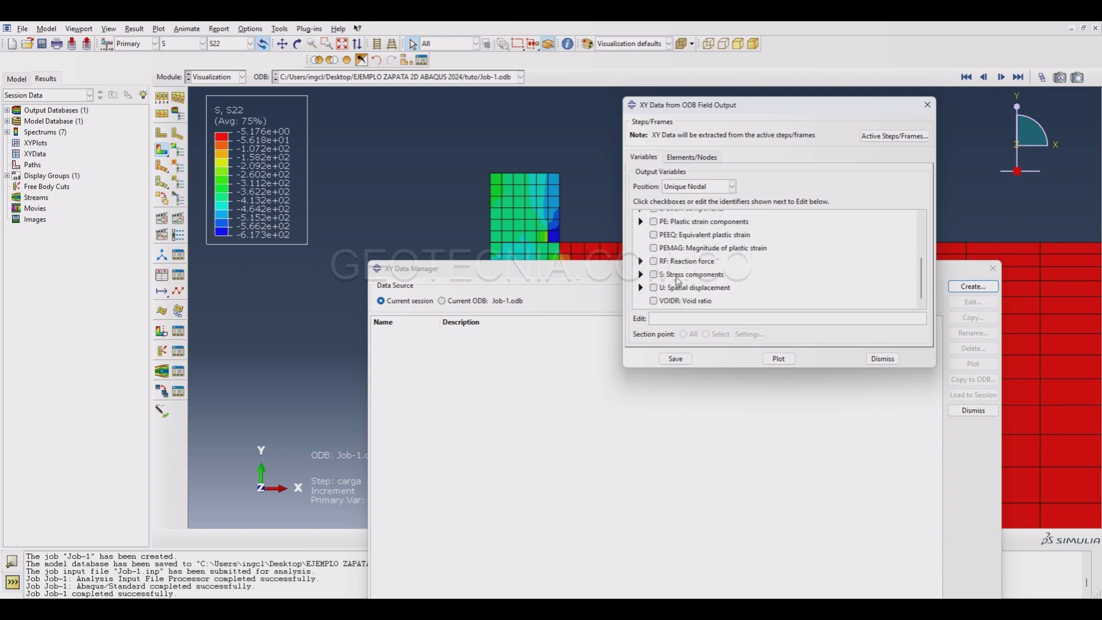
click(641, 282)
scroll(678, 281, down, 5)
scroll(678, 281, up, 3)
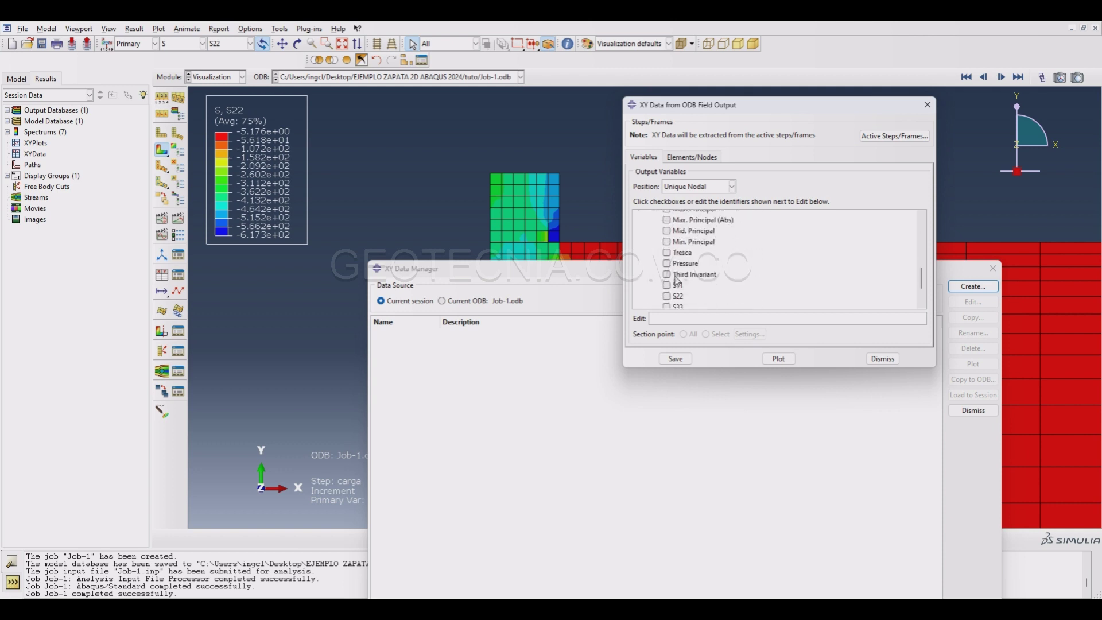
scroll(692, 279, down, 5)
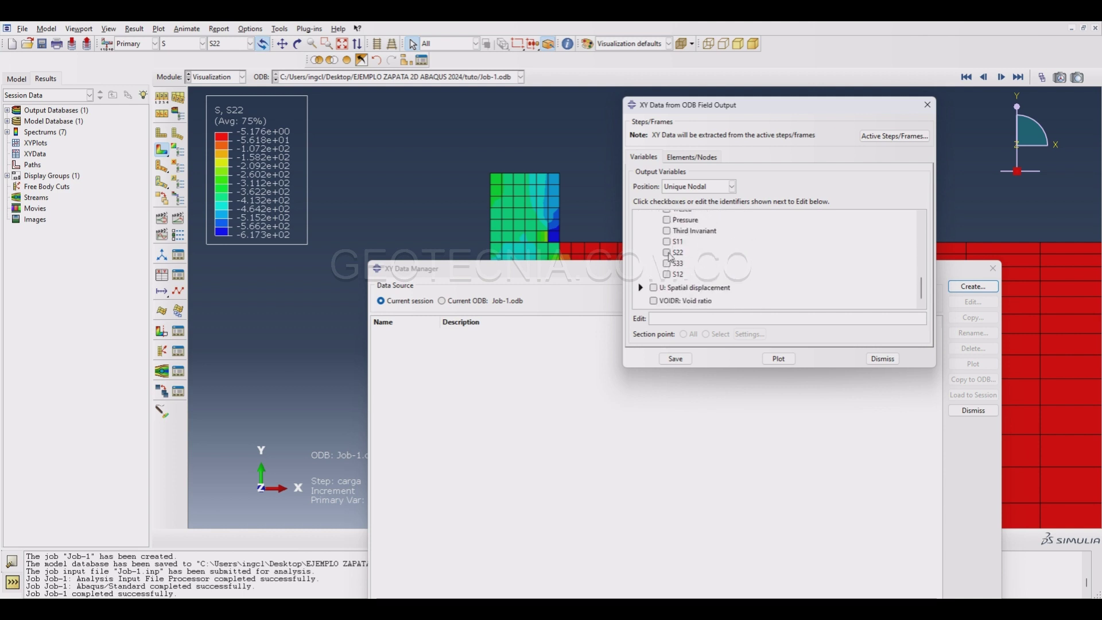
click(667, 254)
click(640, 287)
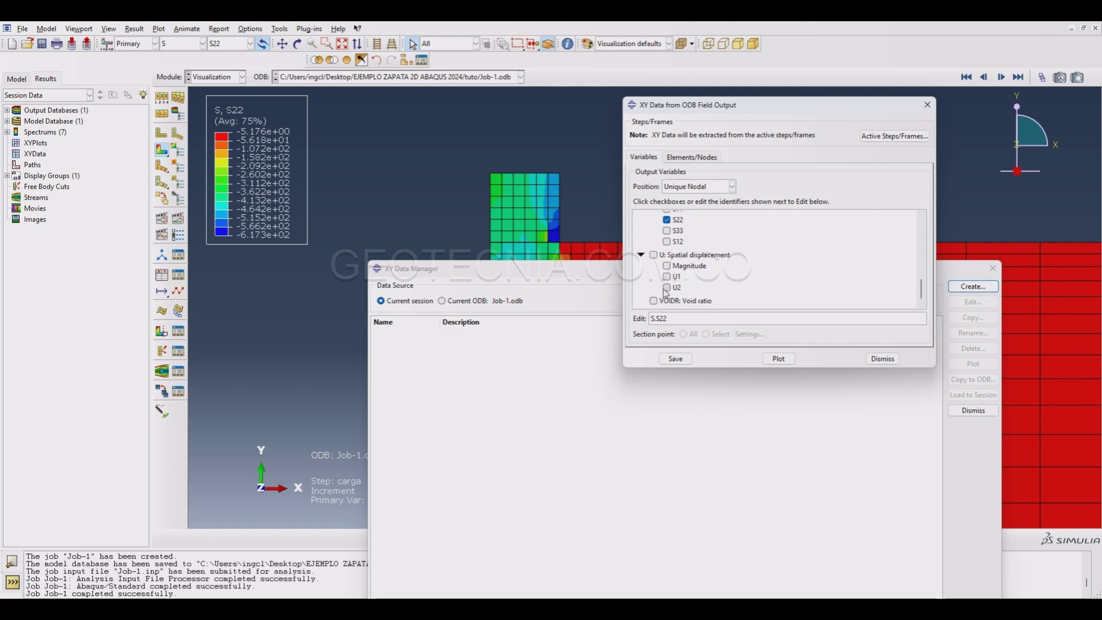
click(666, 288)
Pick the node at the footing-soil contact on the model's vertical boundary edge and save its S22 and U2 curves
click(692, 157)
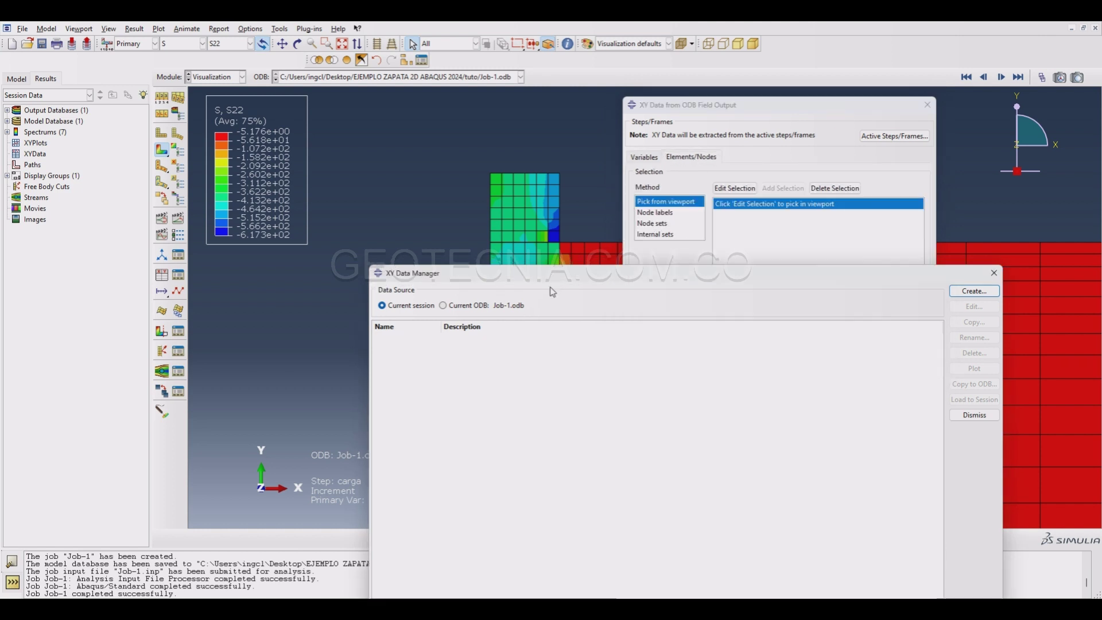
drag(574, 268, 649, 456)
click(691, 159)
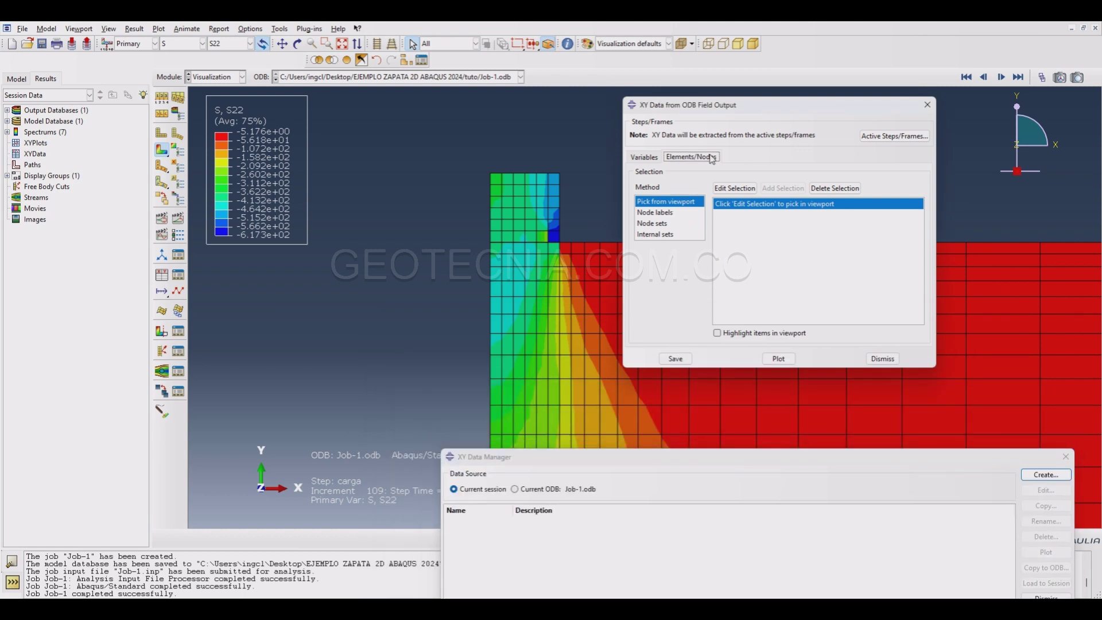
click(732, 189)
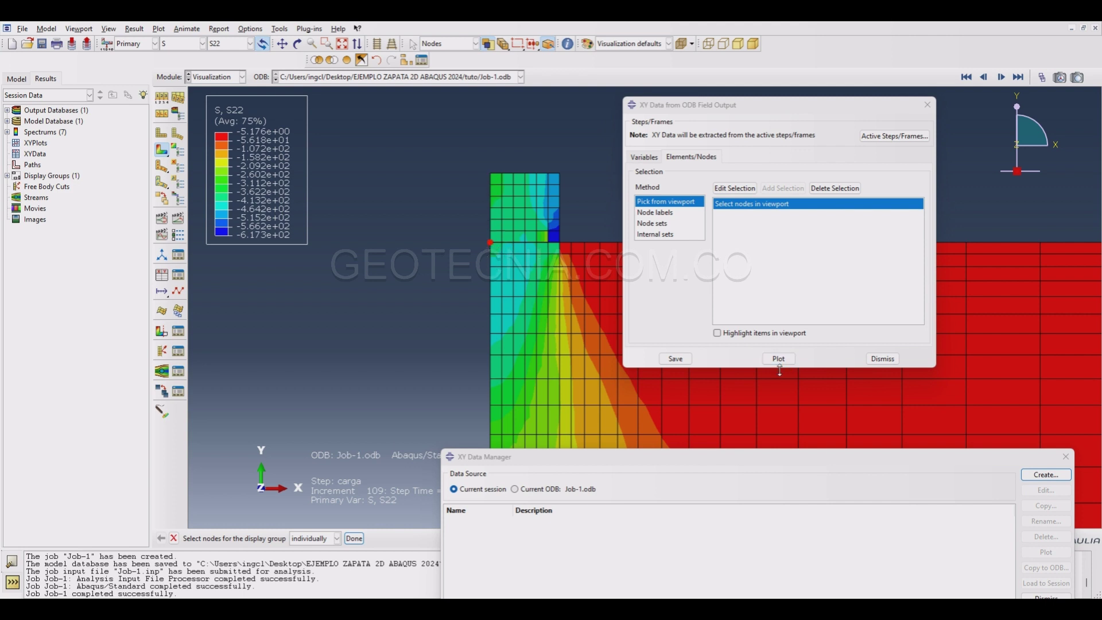
click(734, 189)
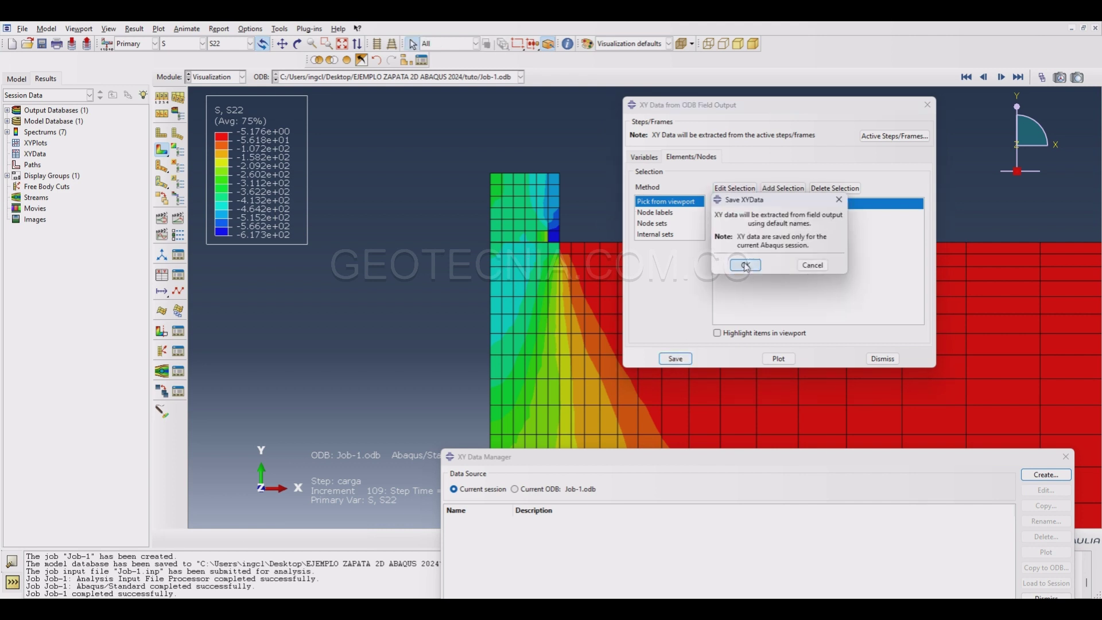
click(746, 265)
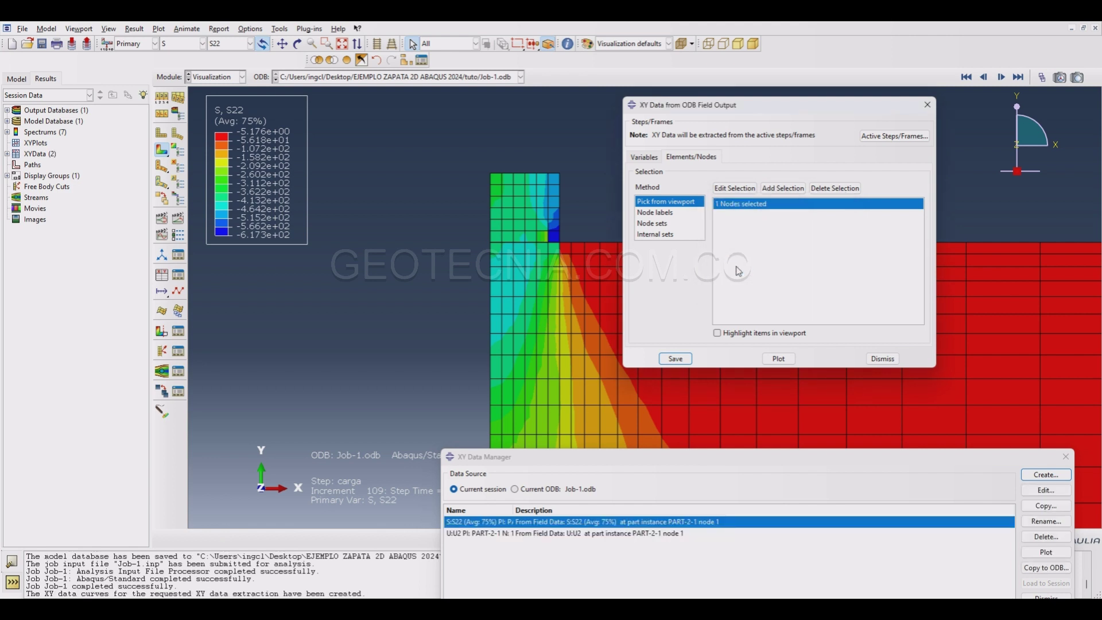
Close the field output extraction dialog and plot the saved S22 stress curve against time
drag(546, 457, 362, 224)
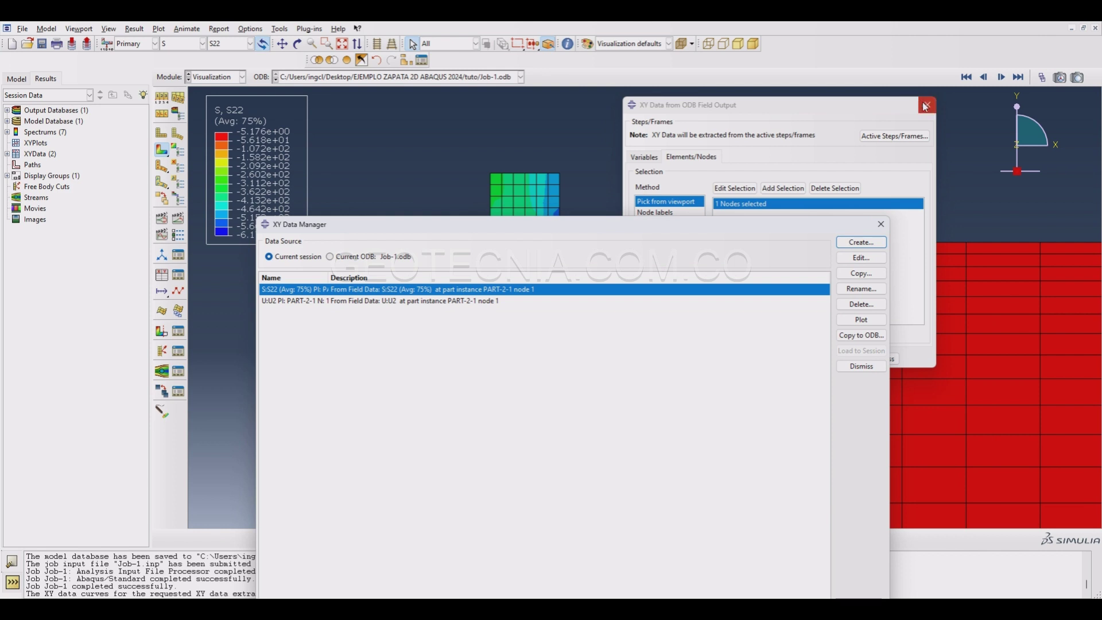
click(928, 105)
drag(755, 230, 617, 500)
click(871, 223)
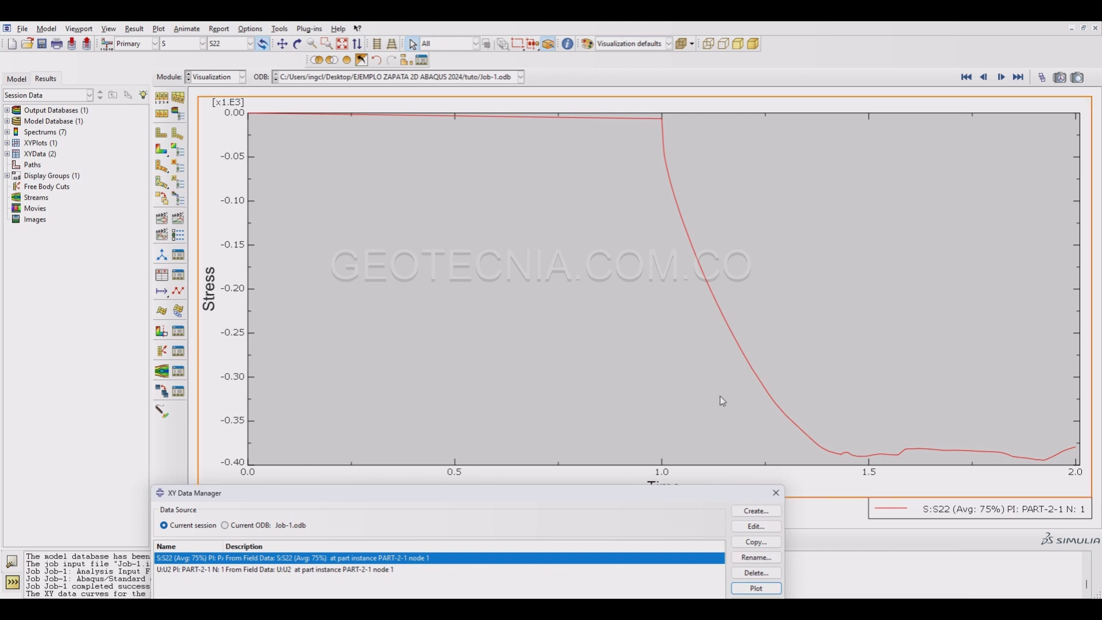
Plot the saved U2 displacement curve of the footing-soil contact node against time
drag(648, 501, 669, 222)
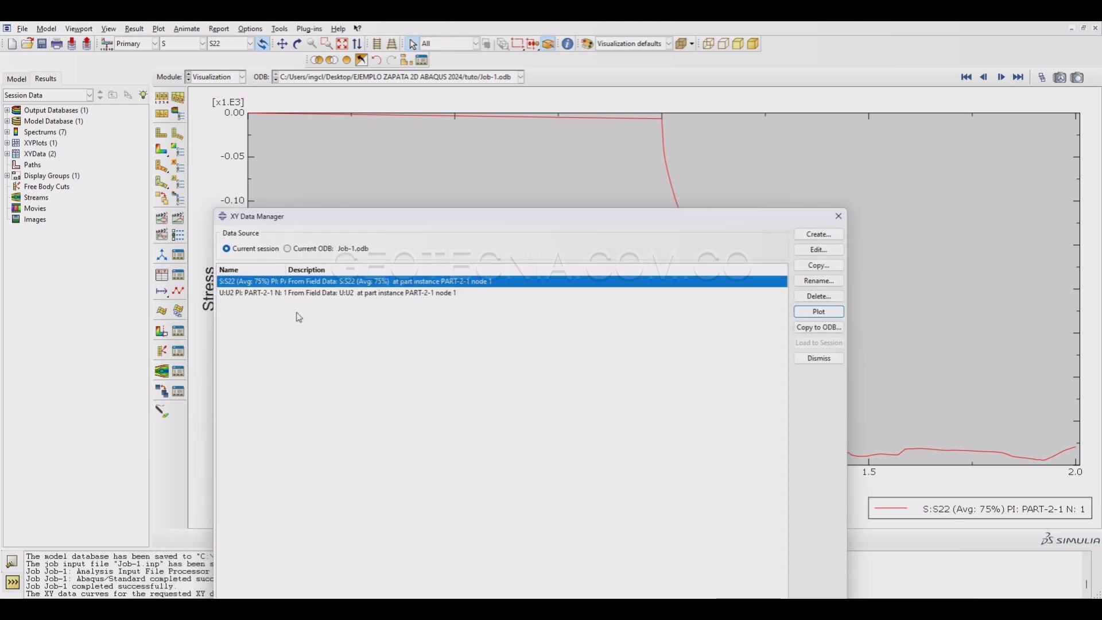
click(297, 294)
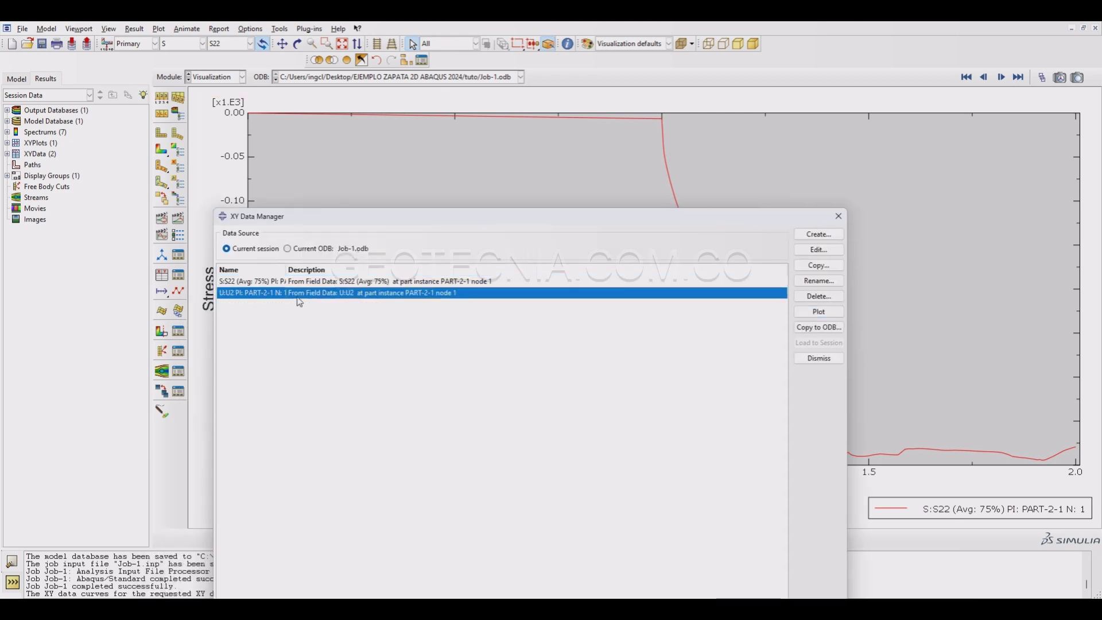
click(819, 312)
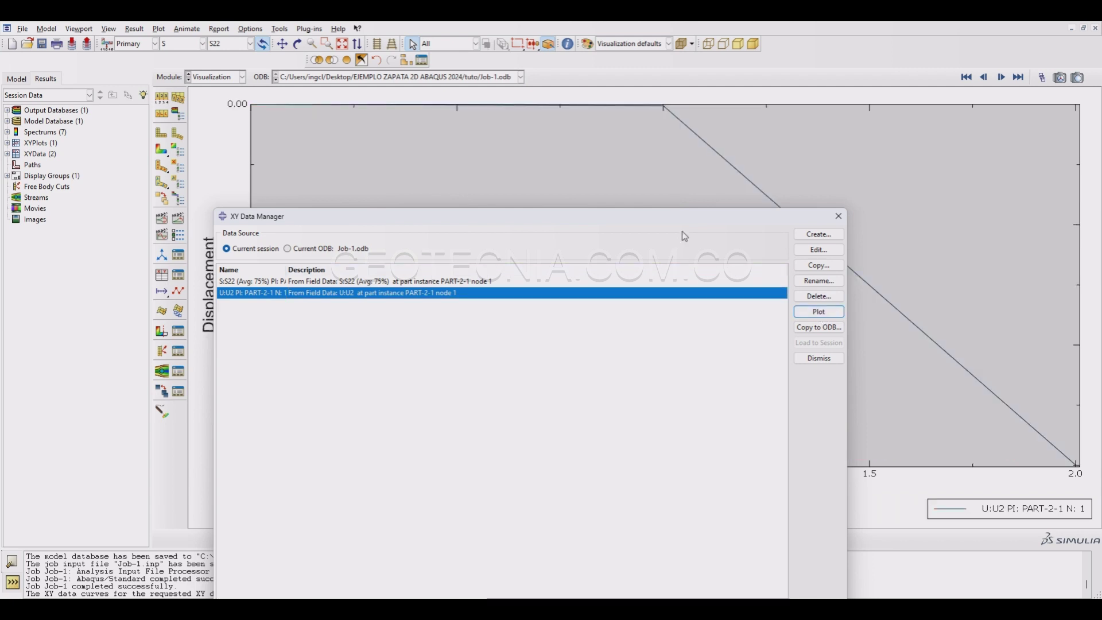
drag(688, 225, 703, 244)
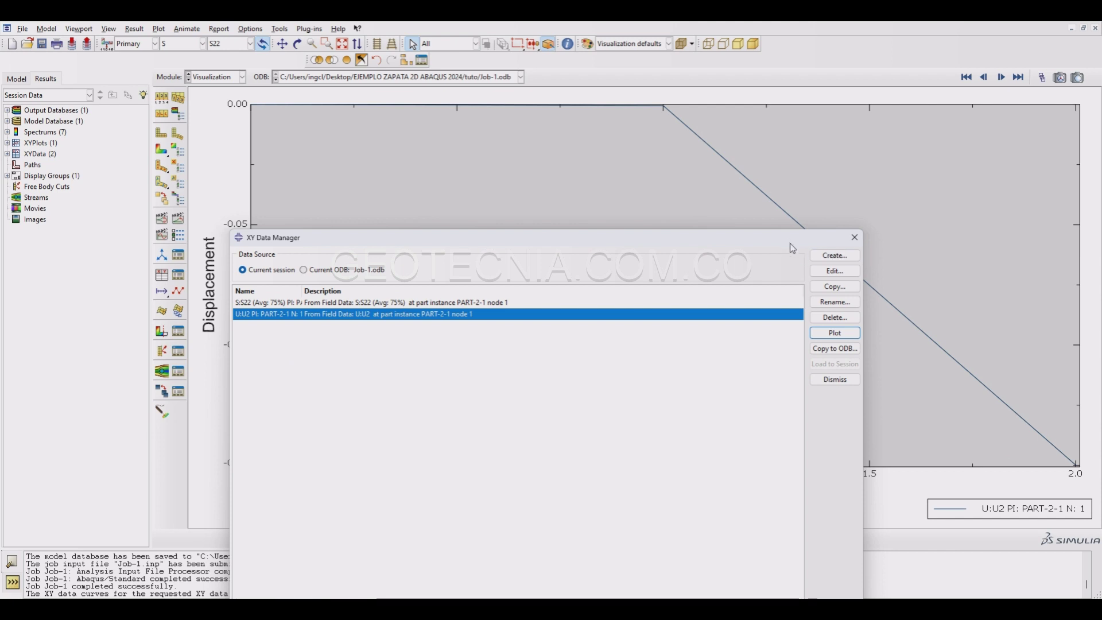
Start creating new XY data by operating on existing XY data, and insert the combine(X,X) operator into the expression
drag(791, 240, 664, 190)
click(707, 208)
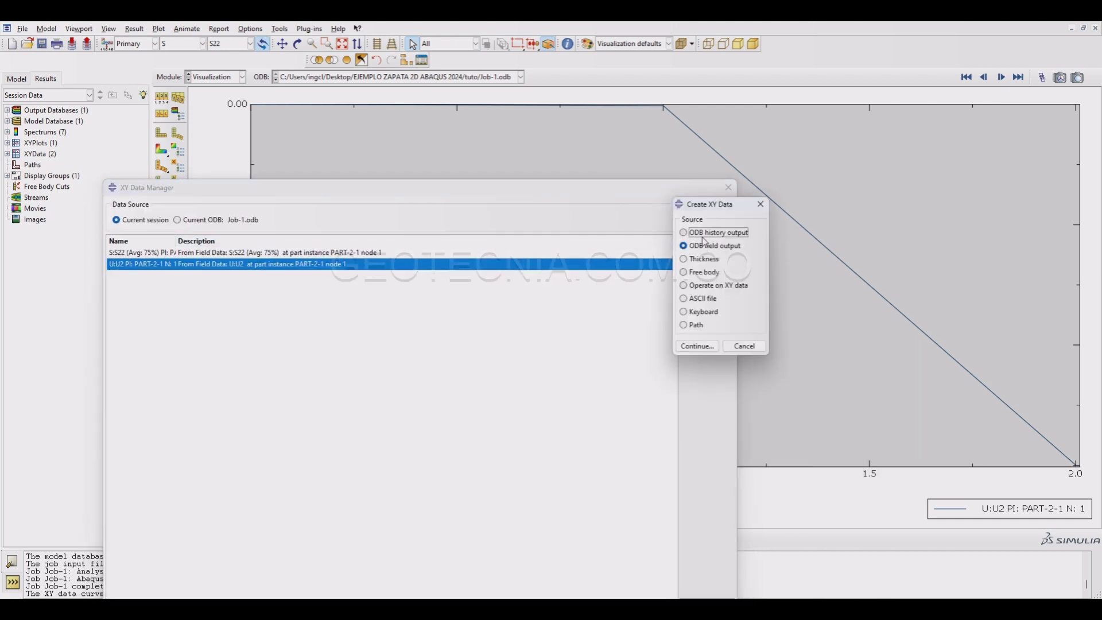
click(684, 286)
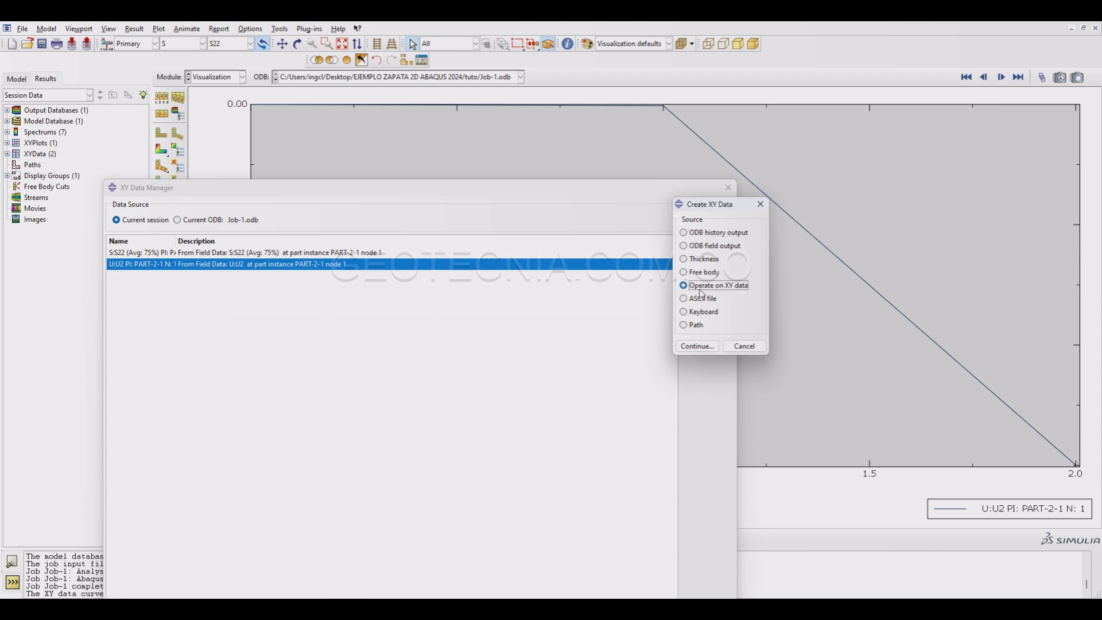
click(697, 346)
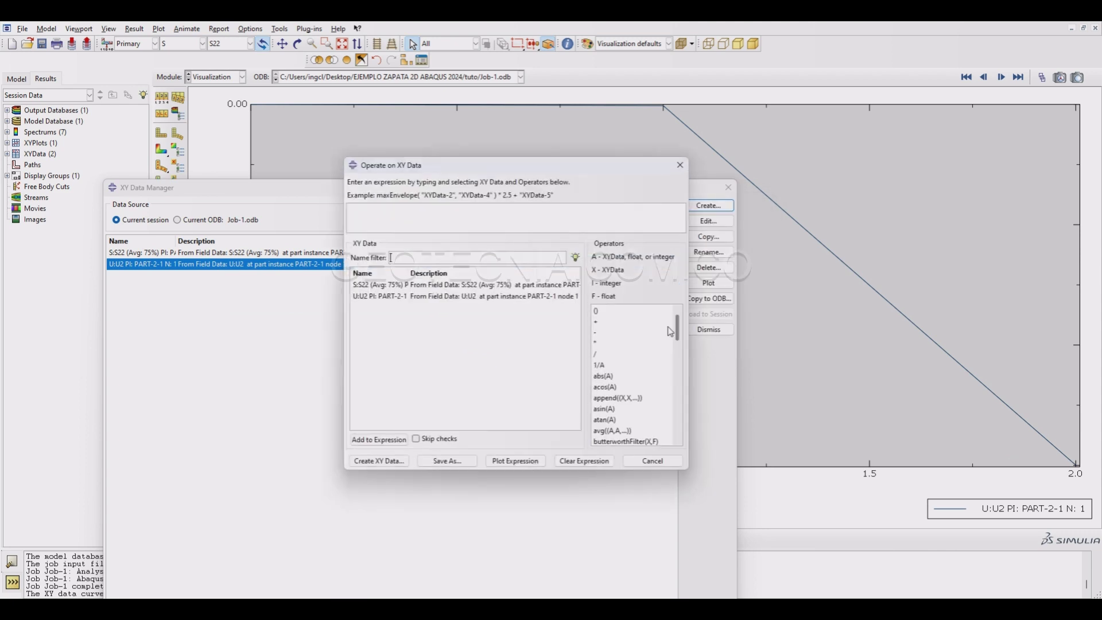
scroll(634, 377, down, 3)
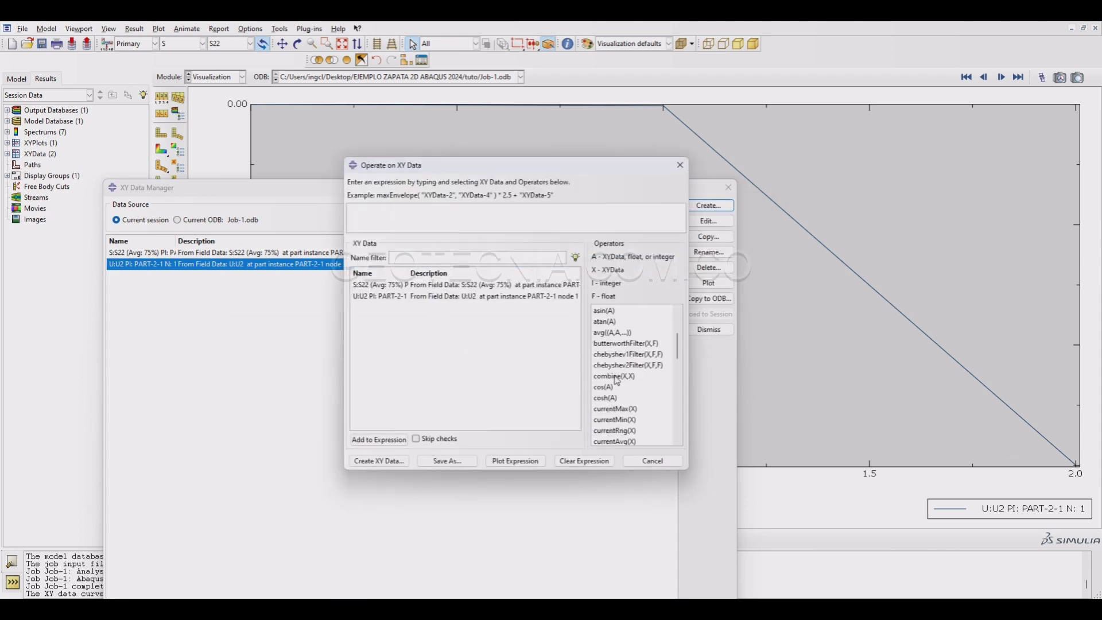
click(617, 378)
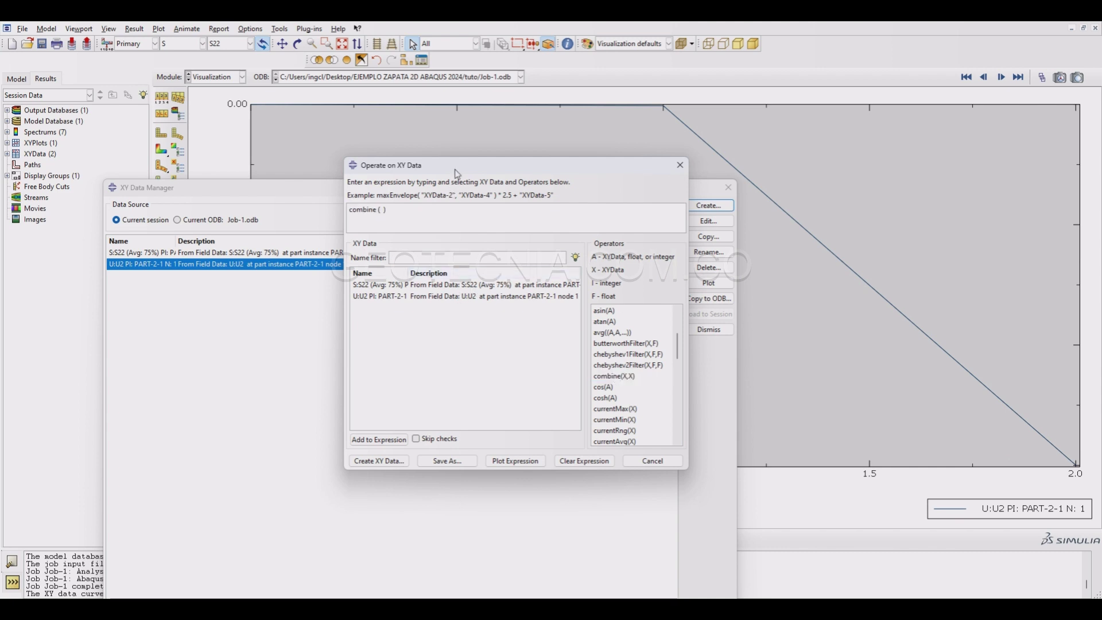
drag(457, 173, 676, 174)
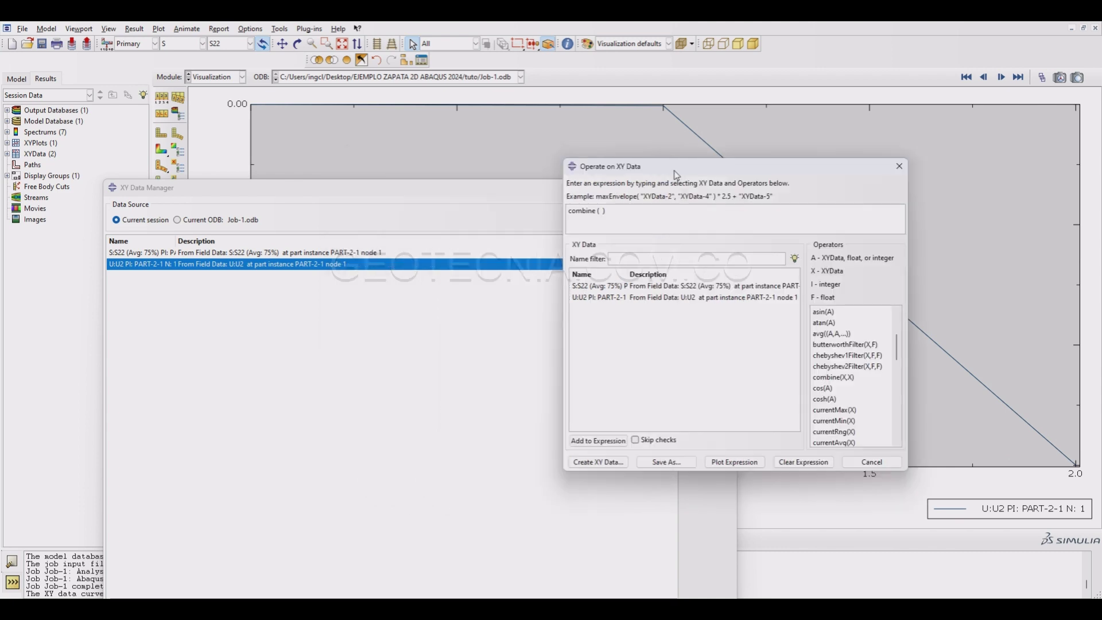
Complete the combine expression with the S22 curve followed by the U2 curve, save it under the default name, and close the expression dialog
double_click(581, 290)
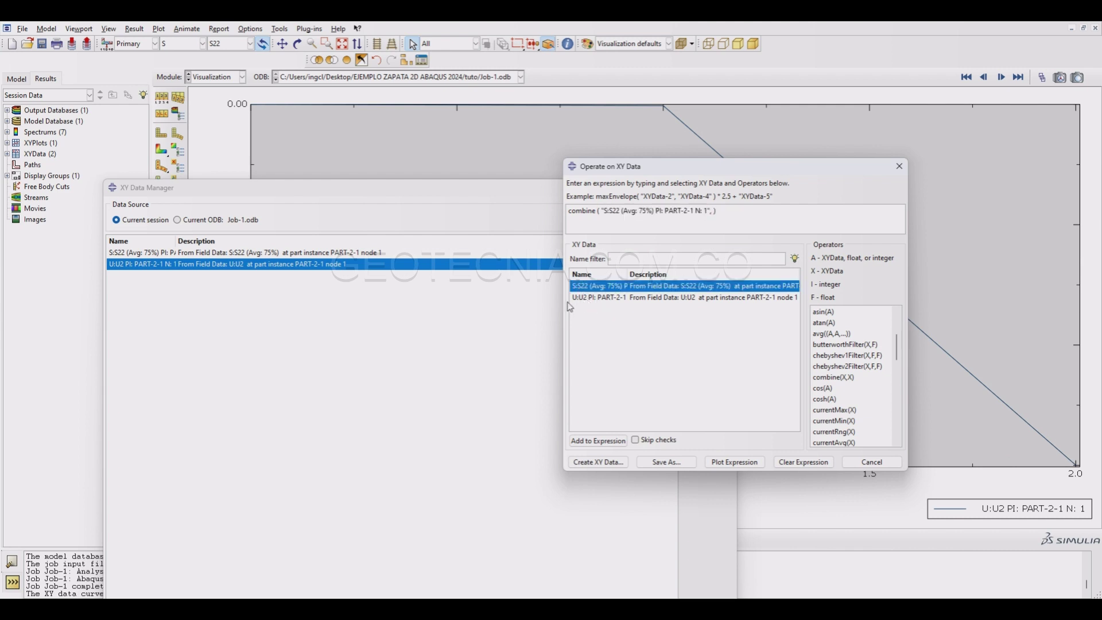
text(,)
double_click(597, 300)
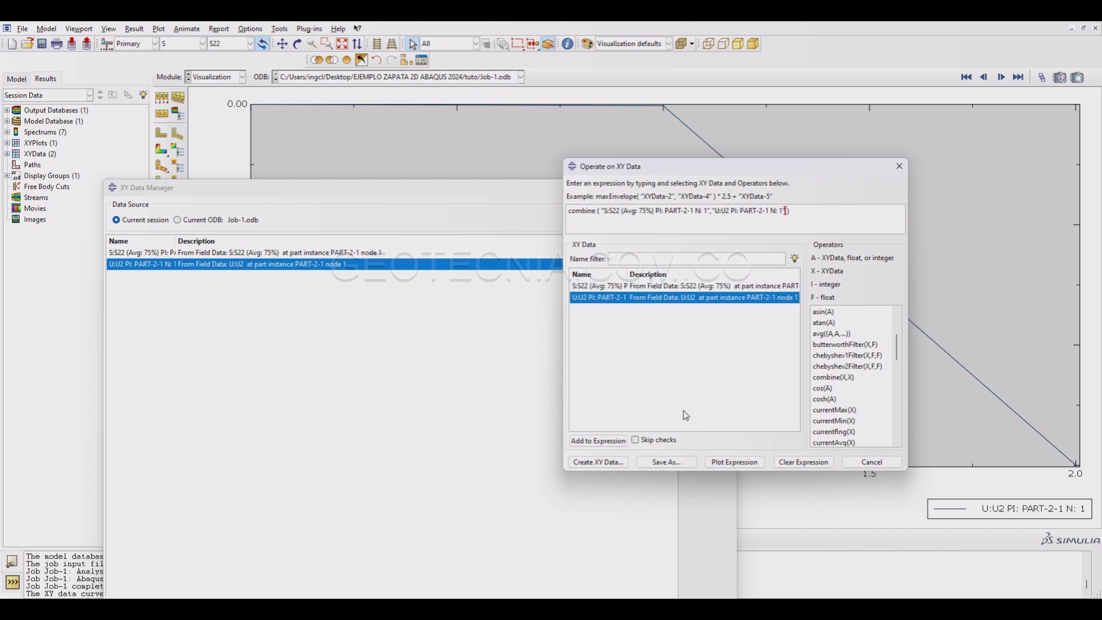
click(667, 464)
click(697, 346)
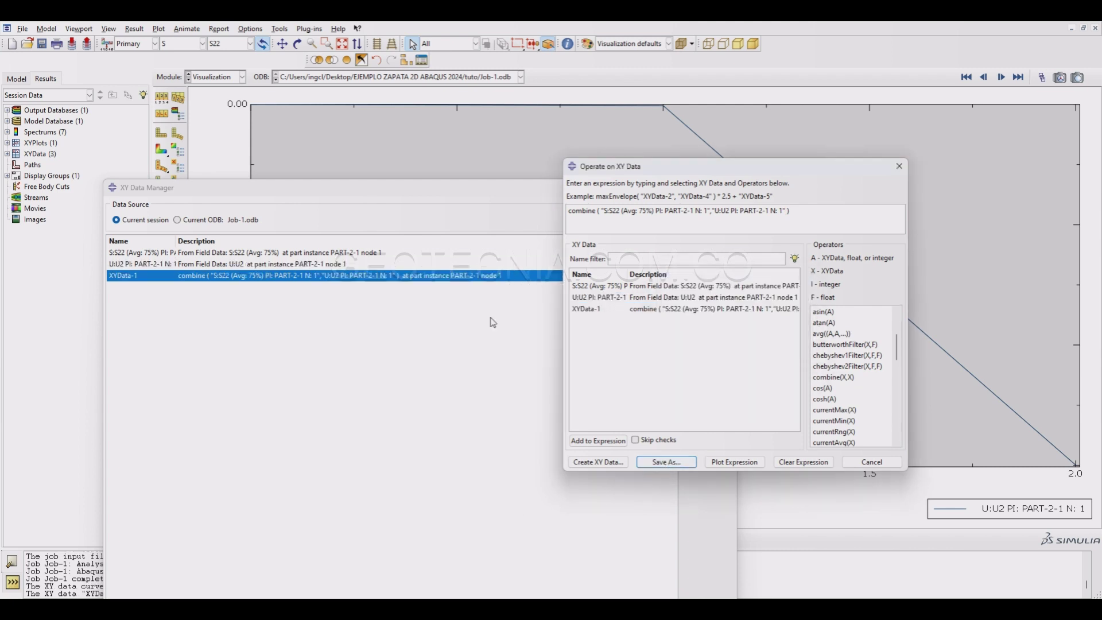
click(900, 166)
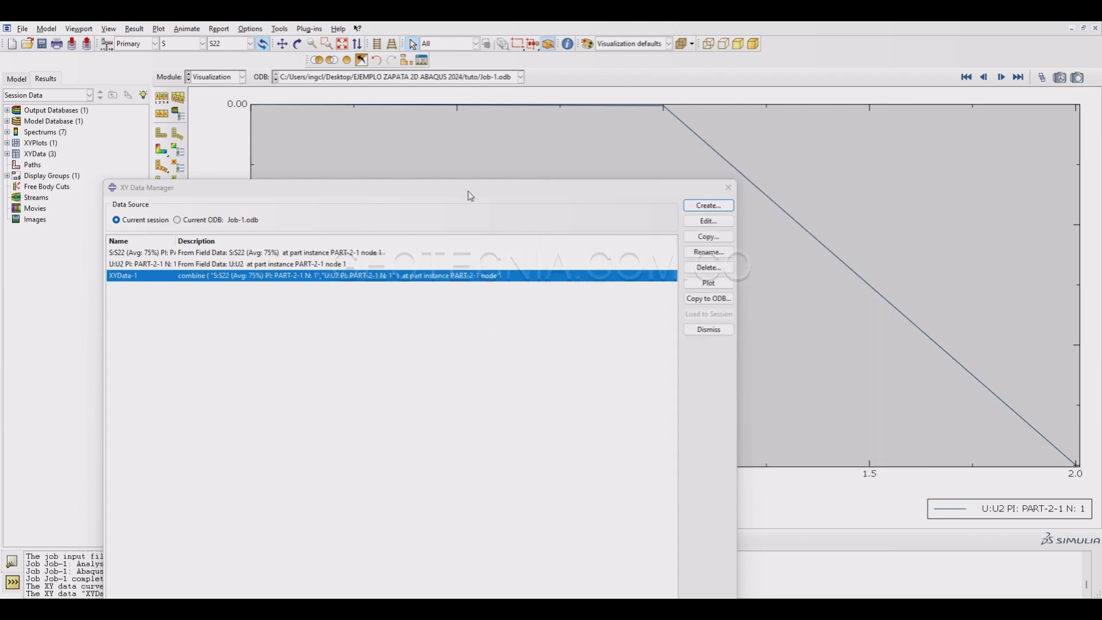
Plot the combined curve of U2 displacement against S22 stress and view it clear of the XY Data Manager
drag(467, 196, 386, 333)
click(631, 418)
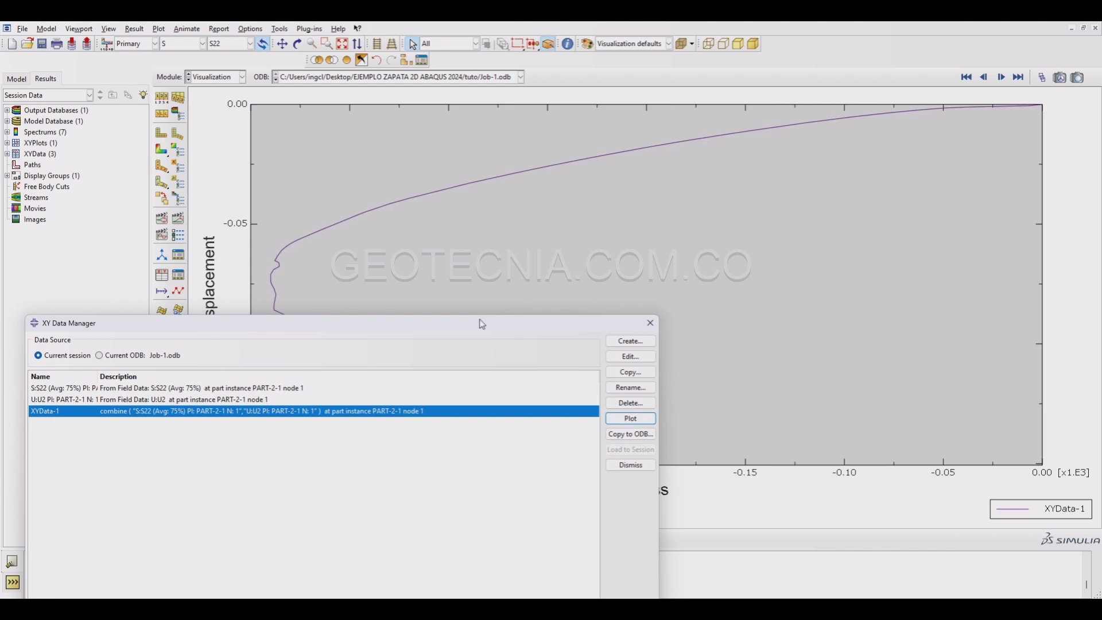
drag(456, 327, 734, 562)
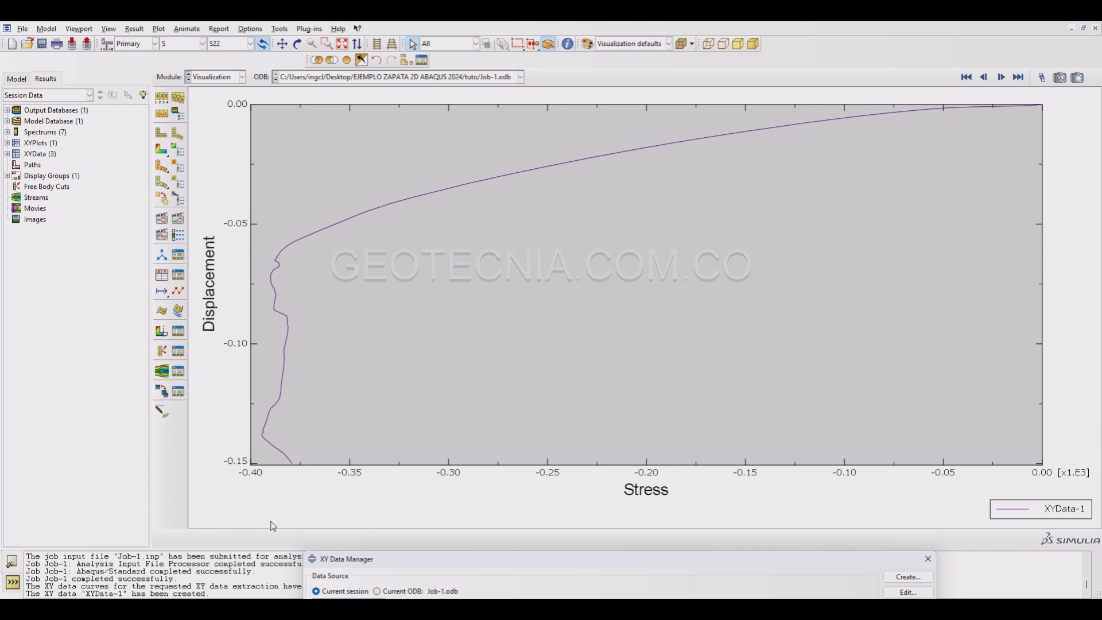
scroll(763, 301, up, 3)
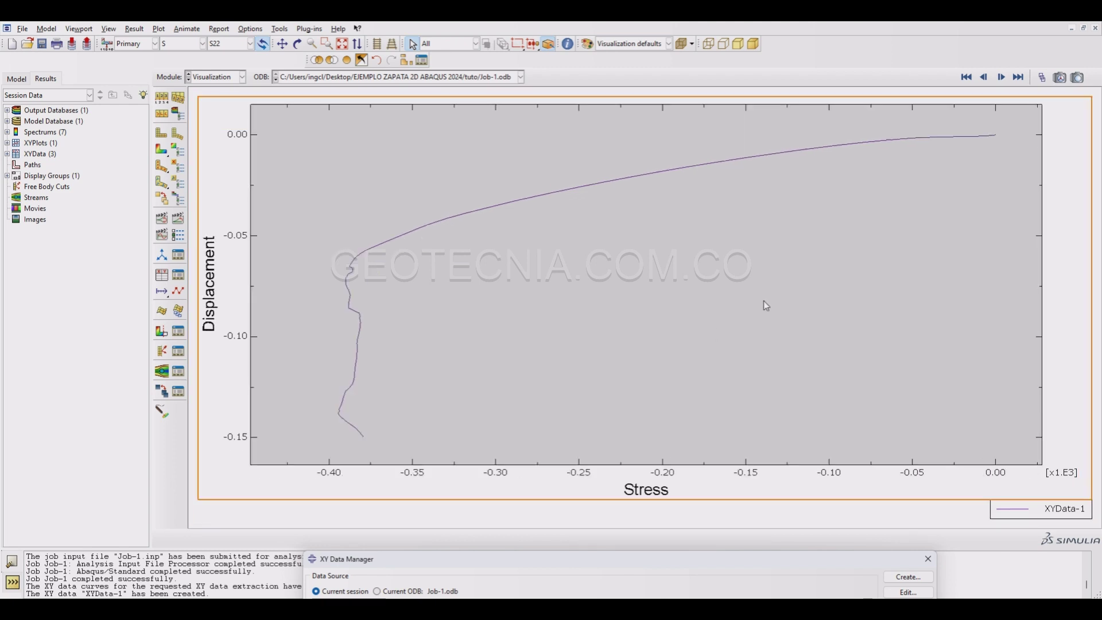
scroll(763, 301, down, 2)
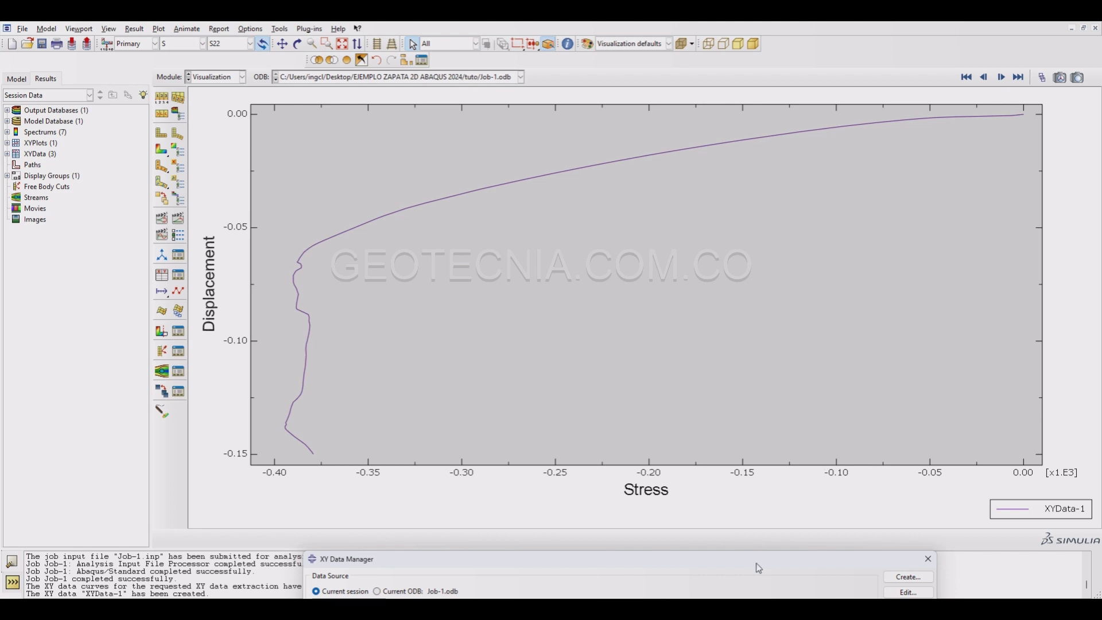
Compare the displacement-stress plot in Abaqus/CAE with the reference vertical stress under footing chart shown in Inkscape
drag(759, 568, 688, 221)
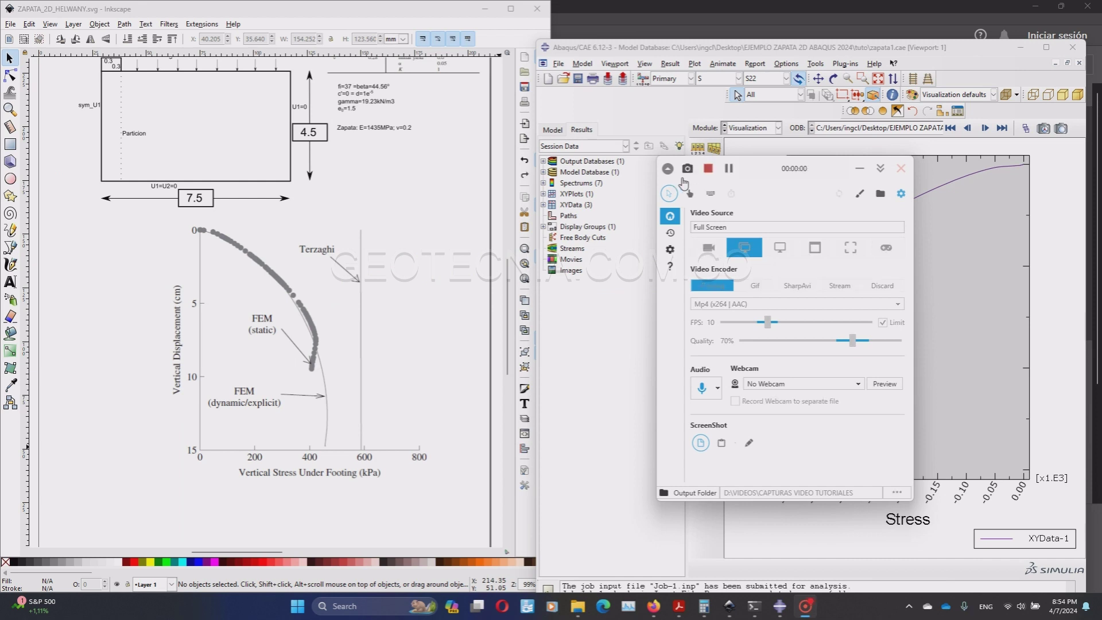
click(716, 54)
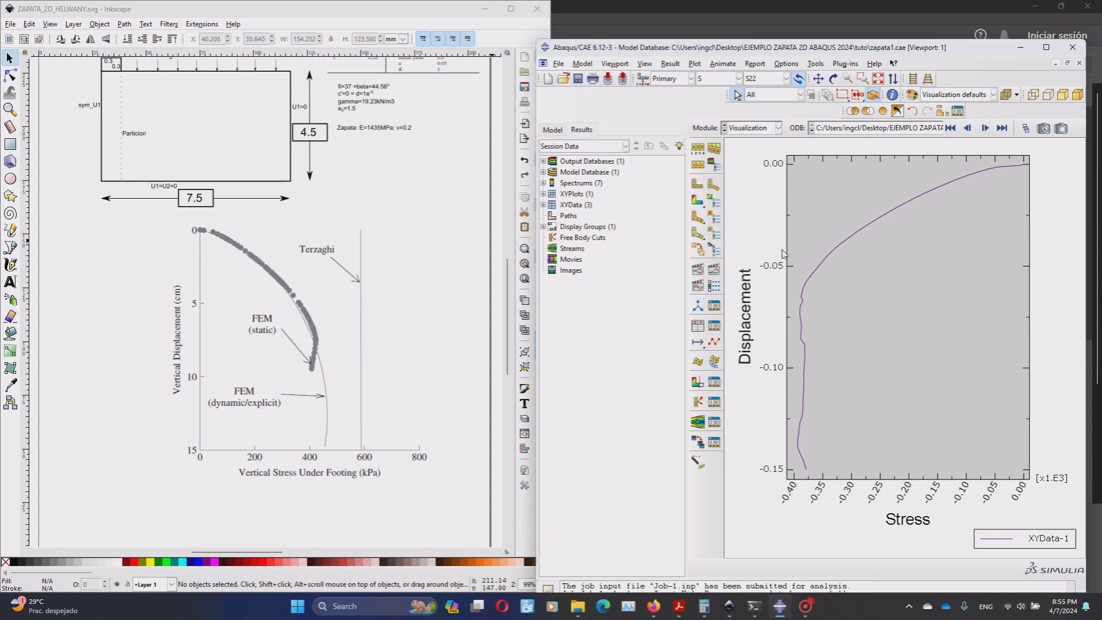
click(806, 606)
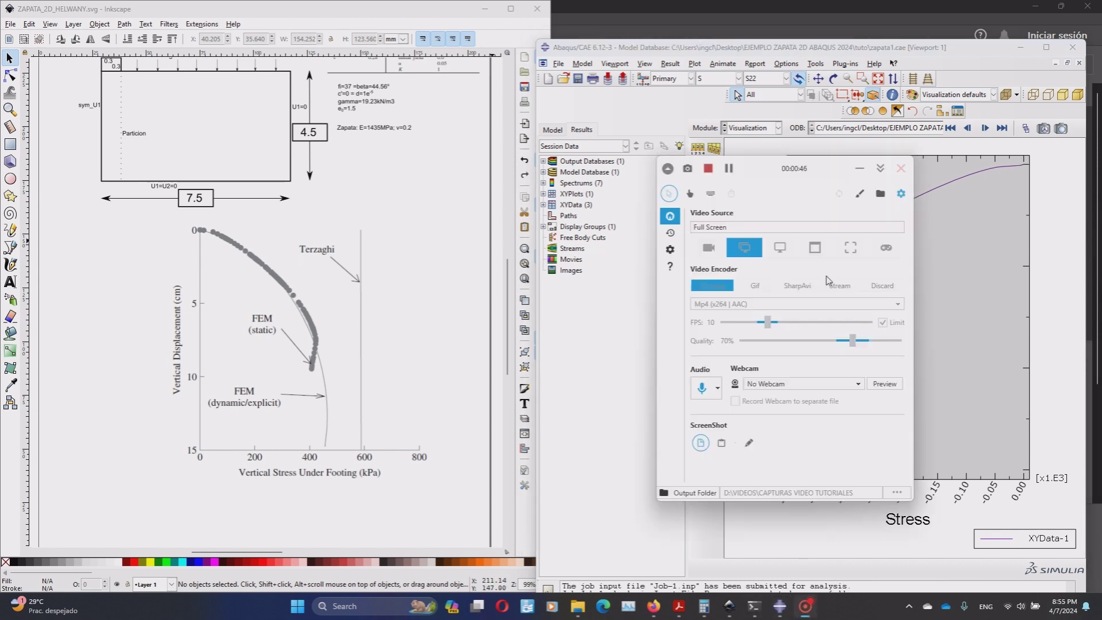